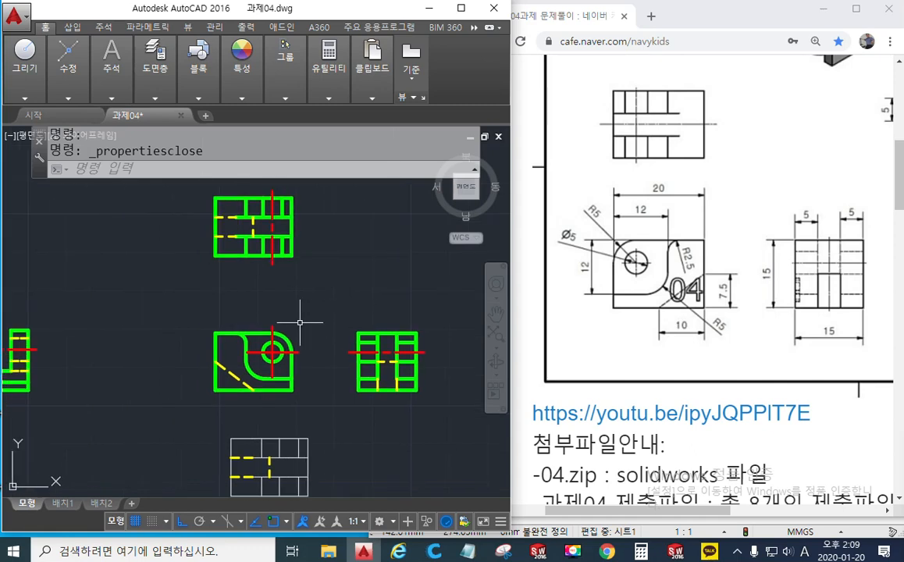
# Add a diameter dimension to the hole in the front view, placing its text outside the upper-right corner.
pyautogui.moveTo(272, 339); pyautogui.dragTo(272, 328, button='middle')
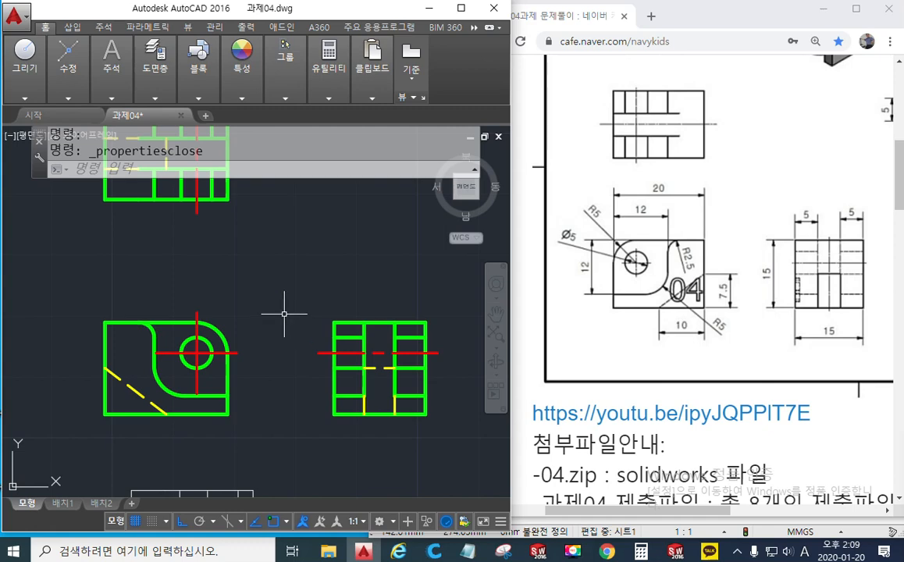
pyautogui.write('DIM')
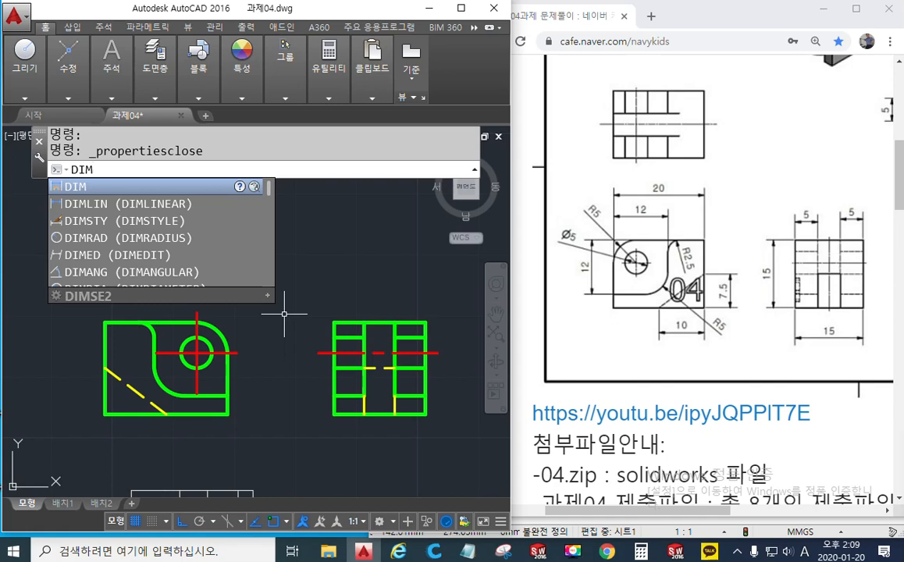
pyautogui.write('D')
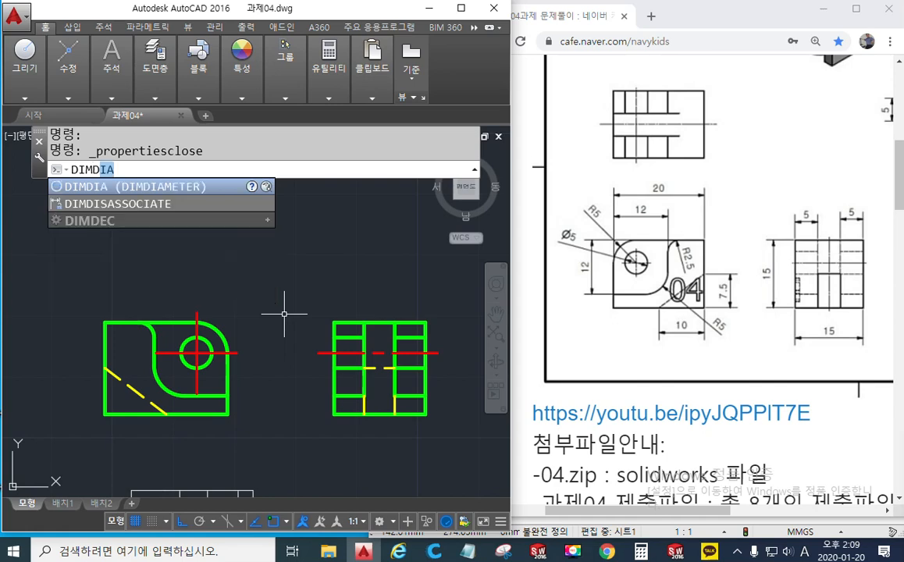
pyautogui.press('Return')
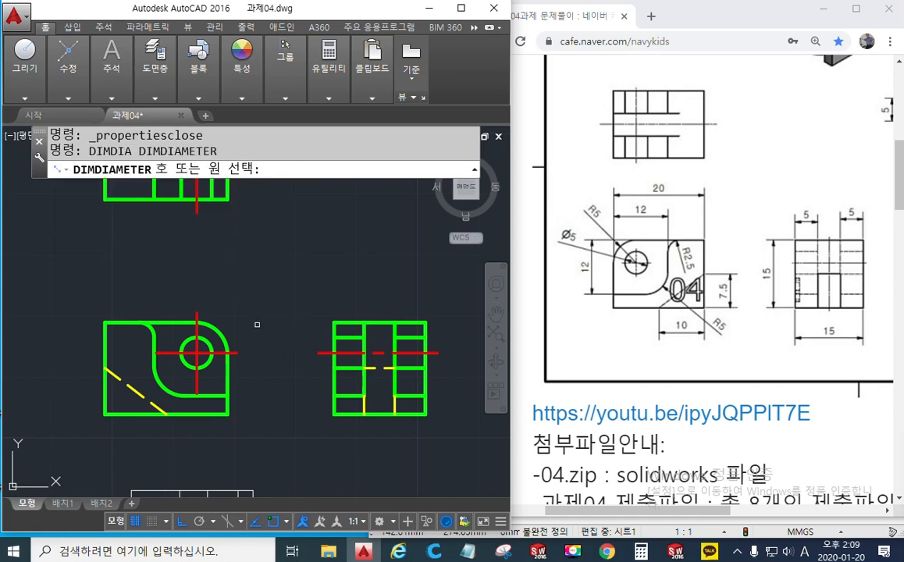
pyautogui.scroll(3, 284, 313)
pyautogui.moveTo(287, 303); pyautogui.dragTo(288, 303, button='middle')
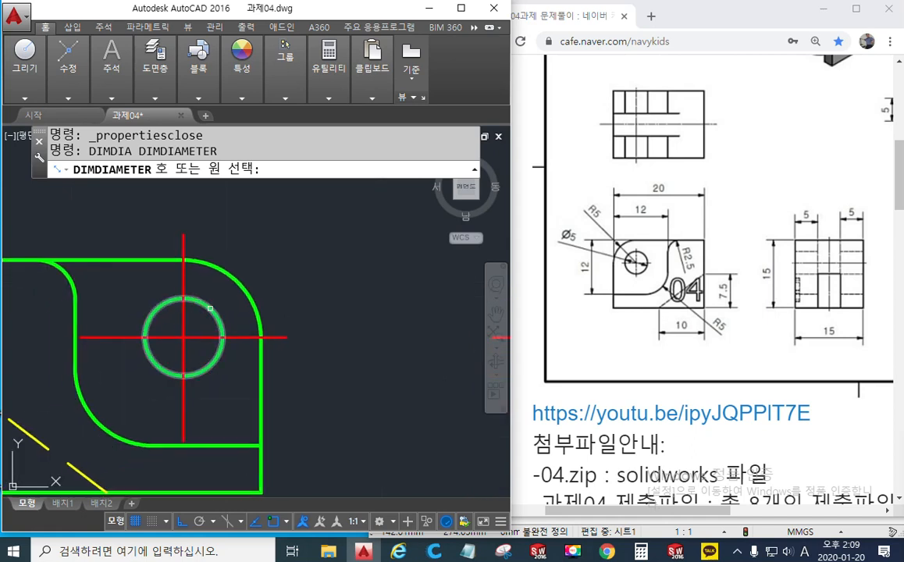
pyautogui.click(166, 305)
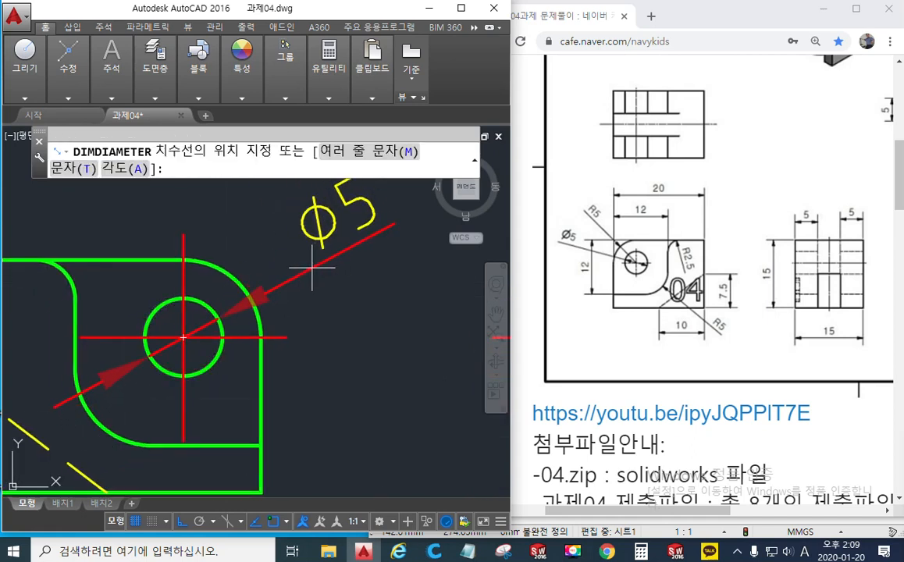
pyautogui.moveTo(312, 267); pyautogui.dragTo(299, 295, button='middle')
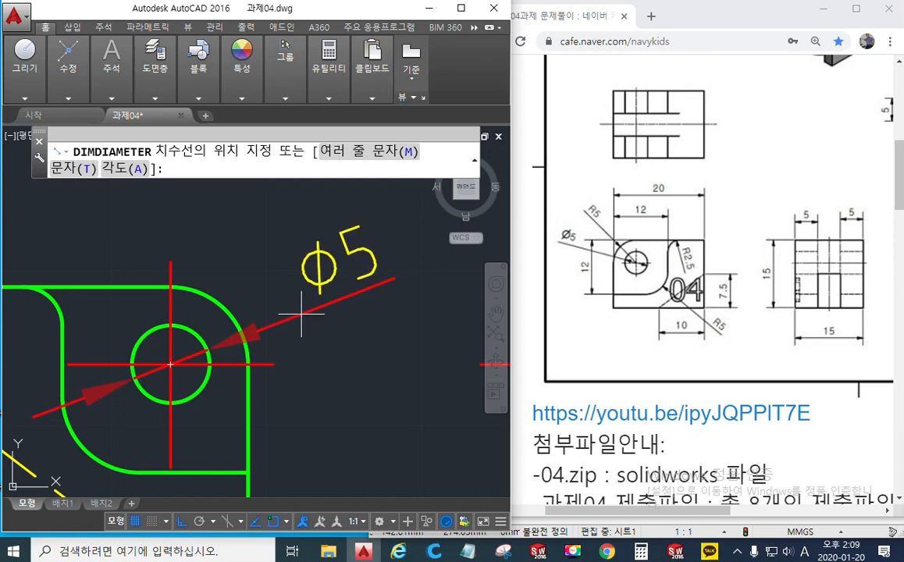
pyautogui.click(302, 313)
pyautogui.moveTo(373, 269); pyautogui.dragTo(353, 315, button='middle')
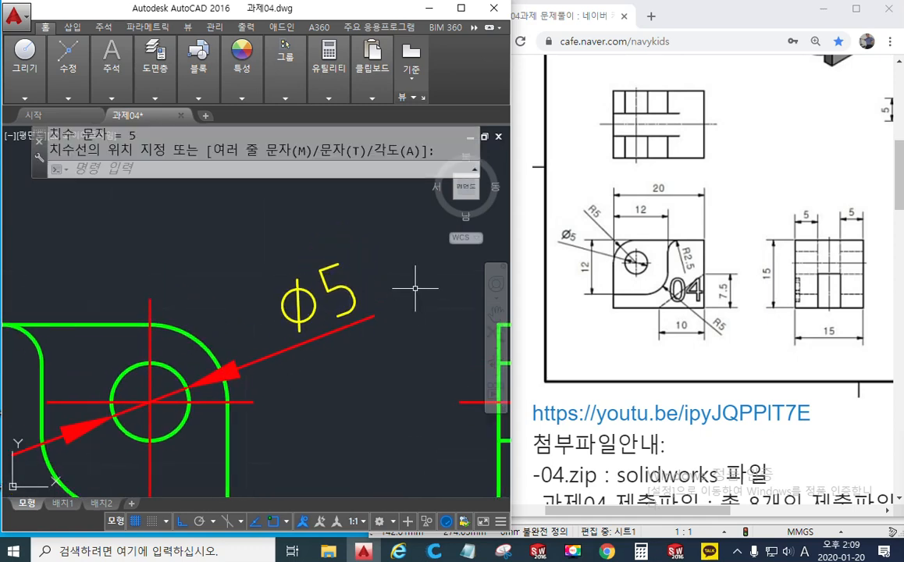
# Add a radius dimension to the rounded upper-right corner of the front view, placed above the hole's diameter dimension.
pyautogui.write('im')
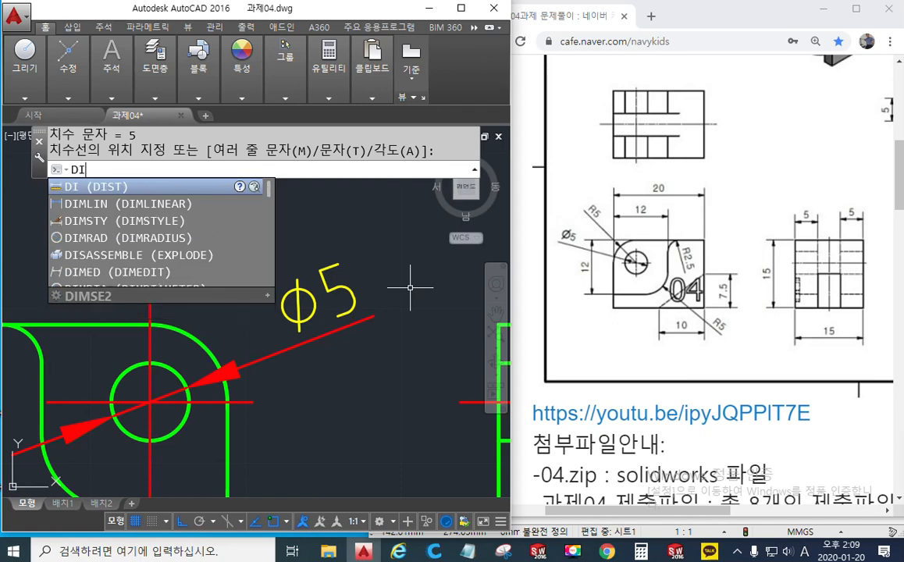
pyautogui.write('r')
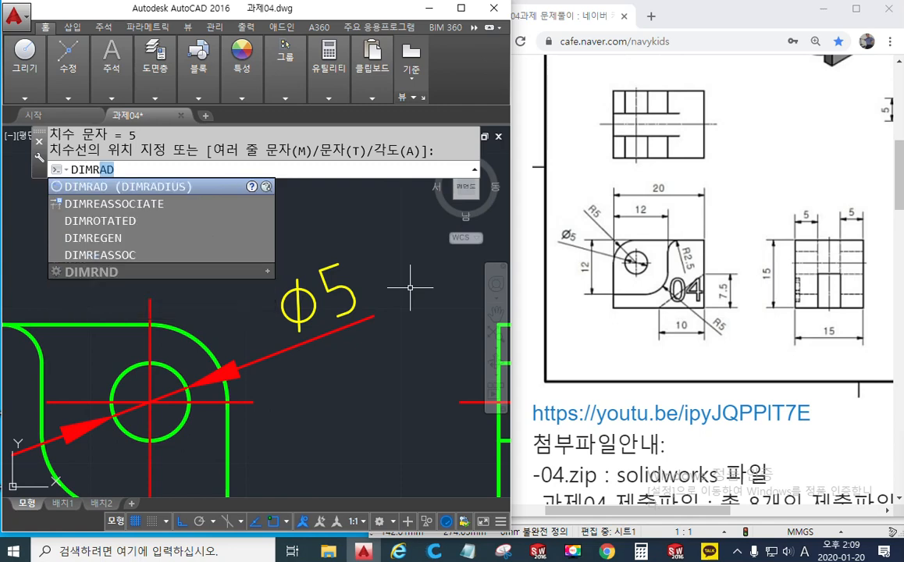
pyautogui.press('Return')
pyautogui.click(195, 325)
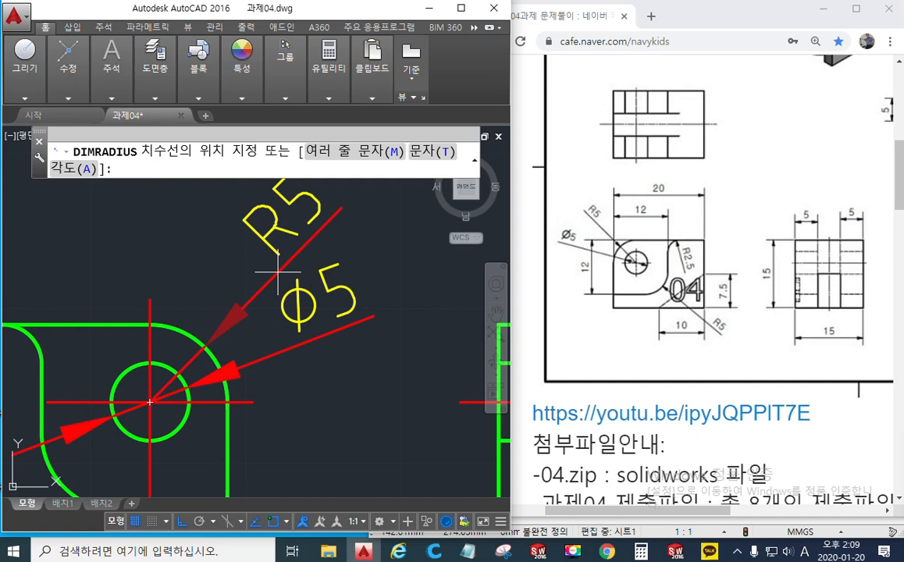
pyautogui.click(277, 272)
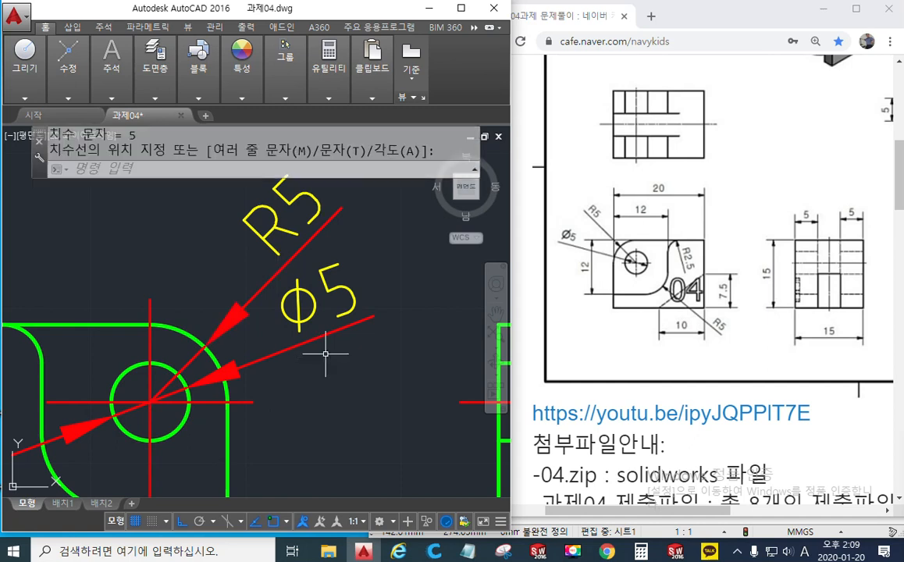
pyautogui.scroll(-3, 325, 354)
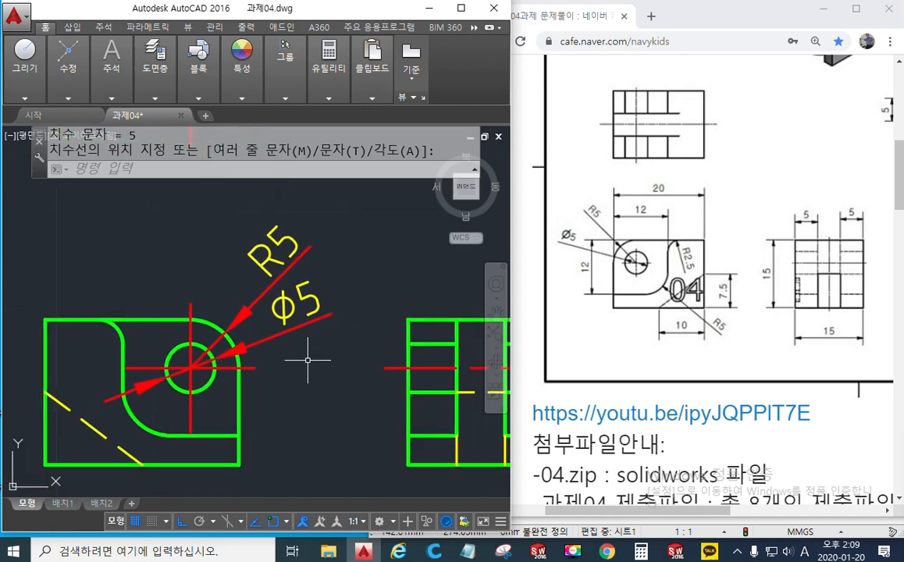
# With the screen pen, mark the hole centre in the front view and its centre lines on the reference drawing.
pyautogui.hotkey('ctrl', 'shift', 'p')
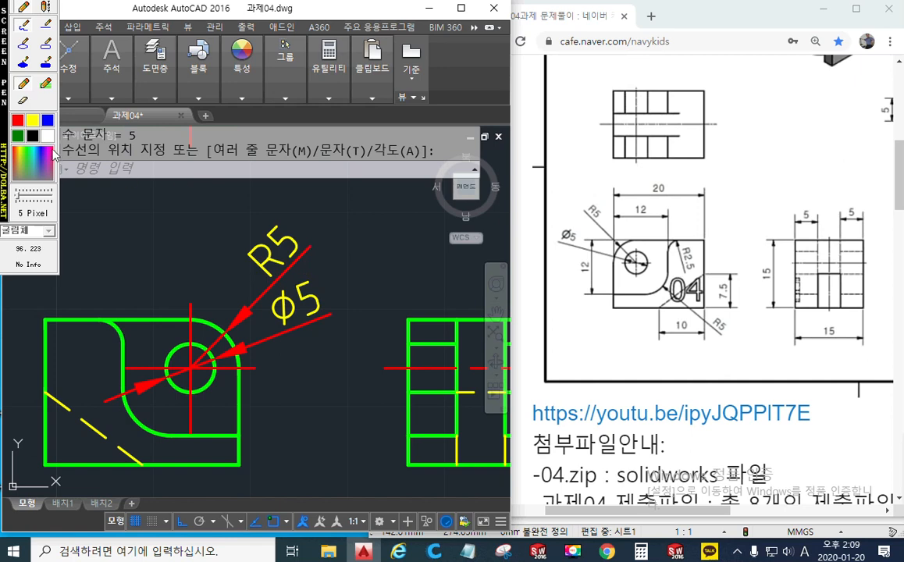
pyautogui.click(189, 367)
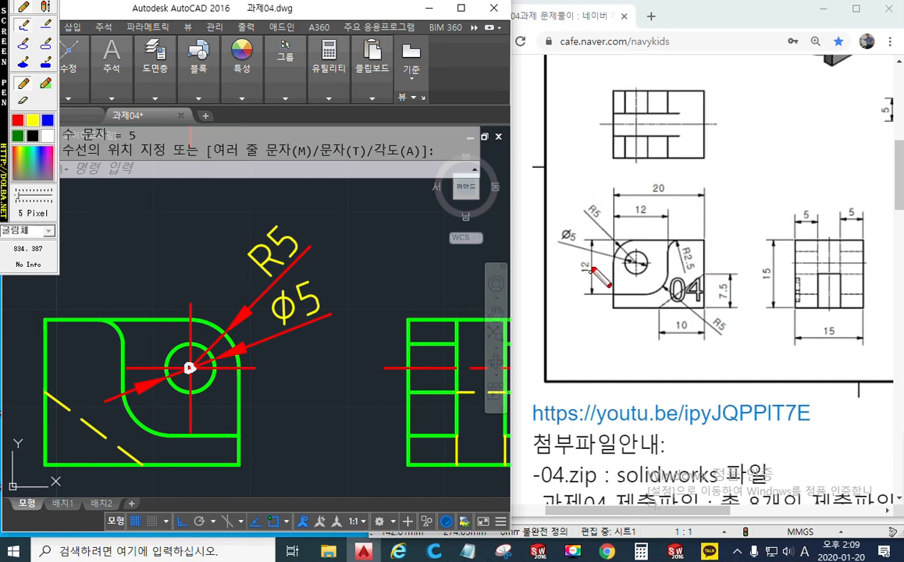
pyautogui.moveTo(633, 264)
pyautogui.mouseDown()
pyautogui.moveTo(598, 266)
pyautogui.moveTo(637, 224)
pyautogui.mouseUp()
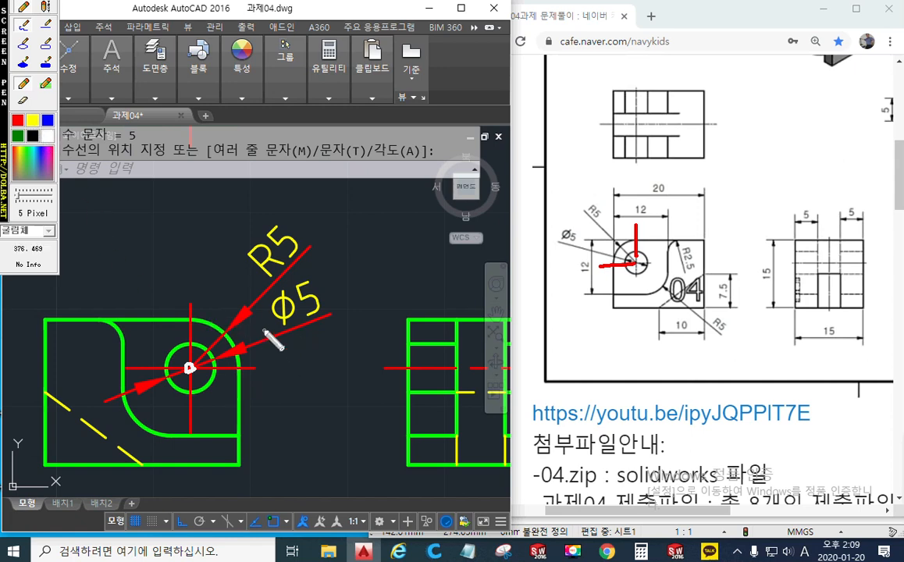
# Sketch pen annotations showing the hole centre's vertical and horizontal offsets of 5 from the front view's outer edges.
pyautogui.moveTo(198, 317); pyautogui.dragTo(337, 314)
pyautogui.moveTo(260, 371); pyautogui.dragTo(309, 367)
pyautogui.moveTo(299, 322)
pyautogui.mouseDown()
pyautogui.moveTo(295, 365)
pyautogui.moveTo(310, 354)
pyautogui.moveTo(342, 355)
pyautogui.moveTo(326, 358)
pyautogui.mouseUp()
pyautogui.moveTo(332, 340); pyautogui.dragTo(356, 337)
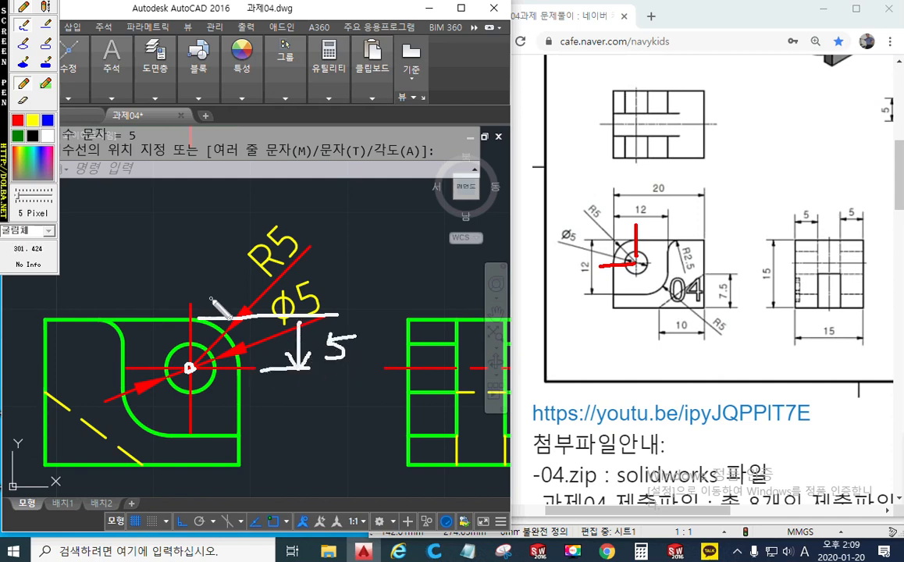
pyautogui.moveTo(237, 352); pyautogui.dragTo(236, 256)
pyautogui.moveTo(187, 283); pyautogui.dragTo(185, 263)
pyautogui.moveTo(235, 278)
pyautogui.mouseDown()
pyautogui.moveTo(186, 277)
pyautogui.moveTo(200, 288)
pyautogui.mouseUp()
pyautogui.moveTo(204, 223)
pyautogui.mouseDown()
pyautogui.moveTo(211, 238)
pyautogui.moveTo(202, 258)
pyautogui.moveTo(227, 225)
pyautogui.mouseUp()
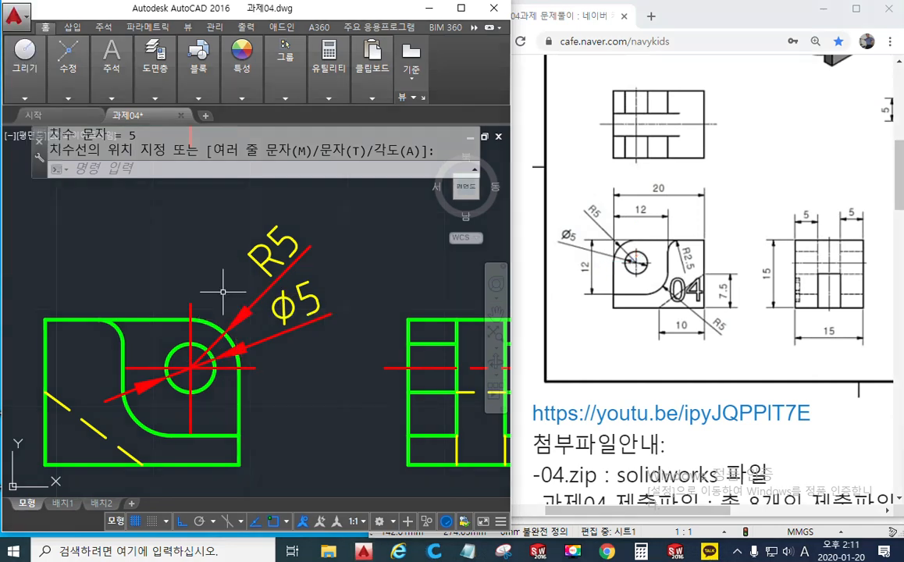
# Draw pen lines from the hole centre up and right to the corner arc, label each 5, and clear them.
pyautogui.press('F12')
pyautogui.moveTo(192, 372); pyautogui.dragTo(186, 315)
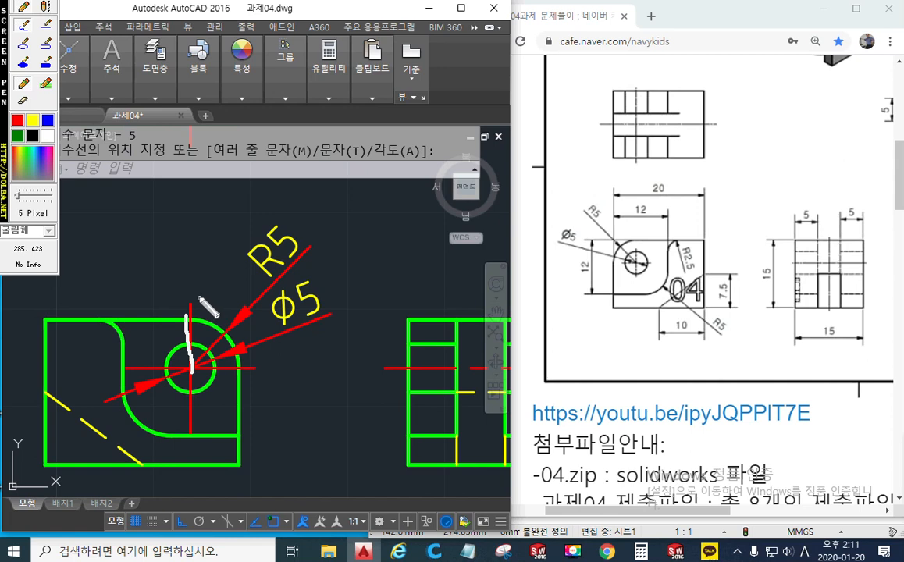
pyautogui.moveTo(192, 368); pyautogui.dragTo(244, 375)
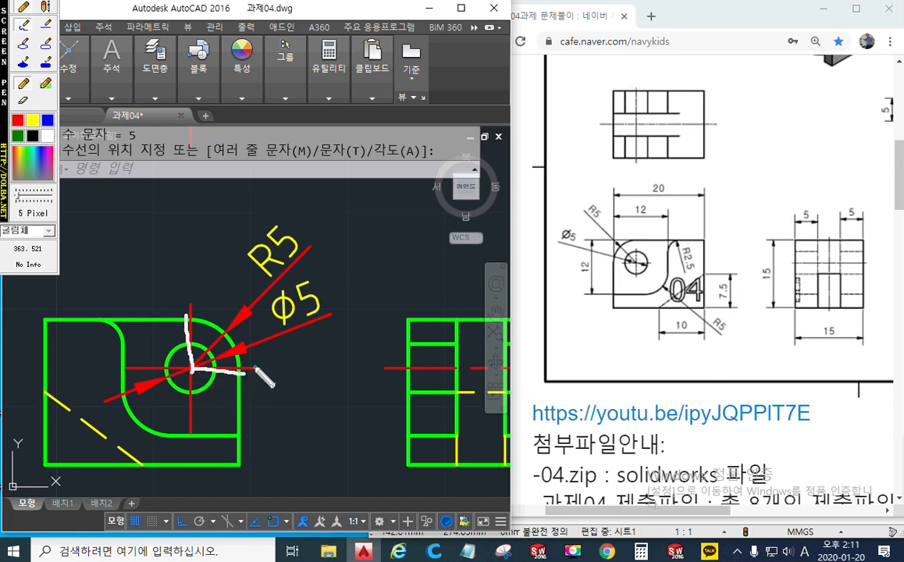
pyautogui.moveTo(257, 358)
pyautogui.mouseDown()
pyautogui.moveTo(260, 369)
pyautogui.moveTo(281, 357)
pyautogui.mouseUp()
pyautogui.moveTo(189, 285)
pyautogui.mouseDown()
pyautogui.moveTo(183, 304)
pyautogui.moveTo(201, 283)
pyautogui.mouseUp()
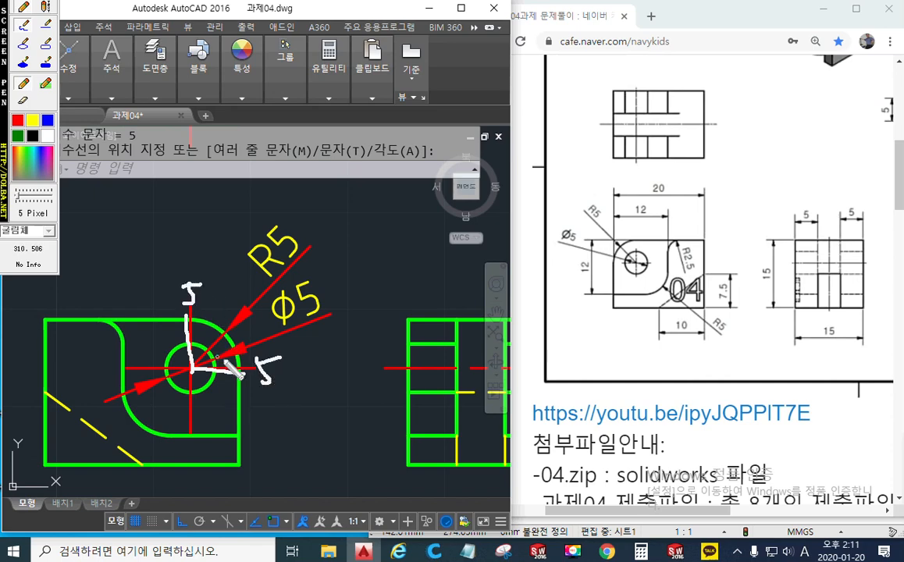
pyautogui.press('Escape')
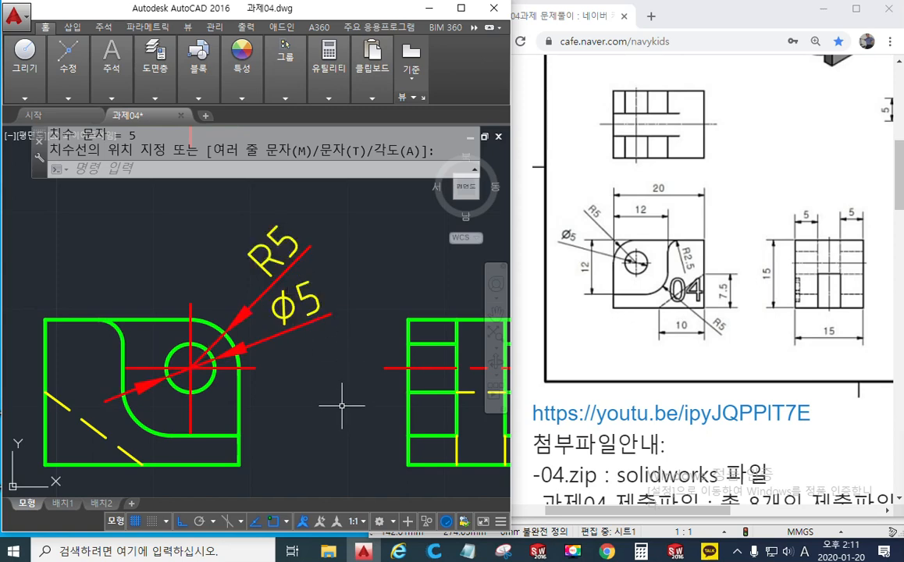
# Trace the hole, the rounded corner and the side view's two inner vertical edges with the screen pen.
pyautogui.scroll(-3, 320, 390)
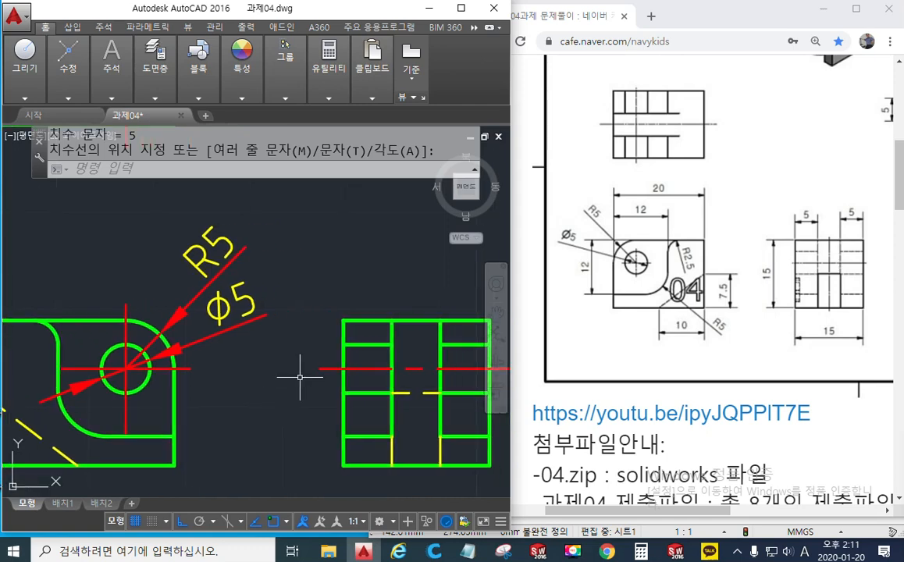
pyautogui.press('F12')
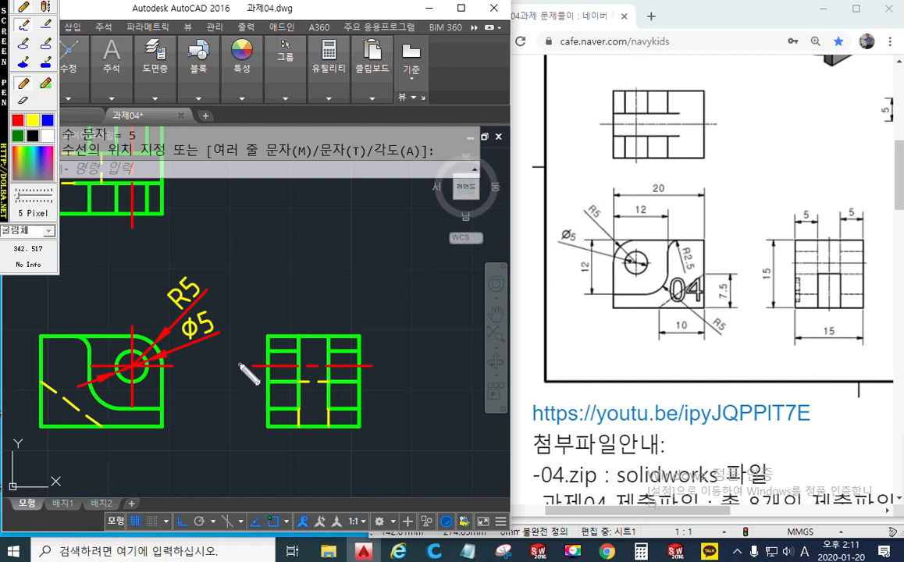
pyautogui.moveTo(136, 353)
pyautogui.mouseDown()
pyautogui.moveTo(148, 361)
pyautogui.moveTo(119, 368)
pyautogui.moveTo(131, 346)
pyautogui.moveTo(158, 337)
pyautogui.moveTo(166, 363)
pyautogui.mouseUp()
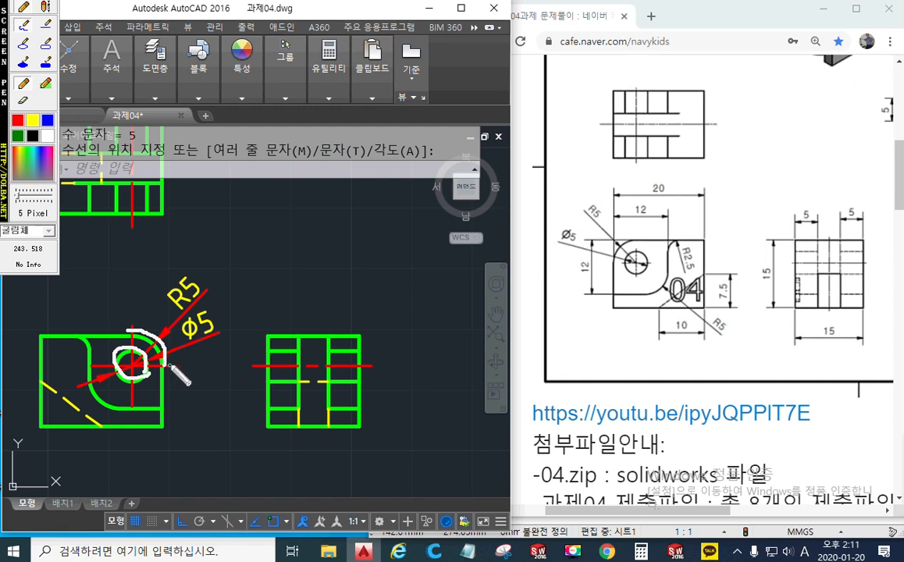
pyautogui.moveTo(296, 319); pyautogui.dragTo(294, 367)
pyautogui.moveTo(331, 320); pyautogui.dragTo(330, 369)
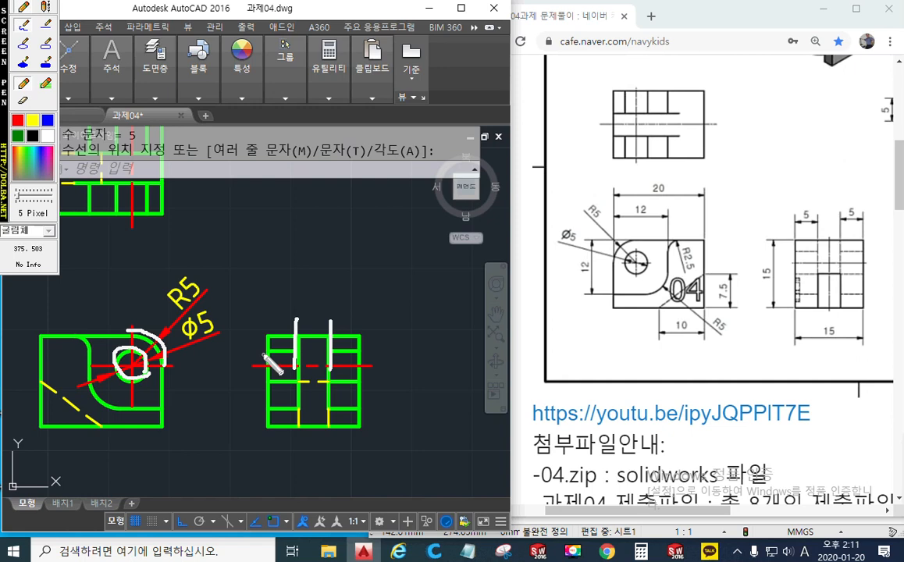
# Circle the two 5 dimensions and the 15 width on the reference side view in red, and clear the markup.
pyautogui.click(17, 120)
pyautogui.moveTo(824, 204); pyautogui.dragTo(813, 228)
pyautogui.moveTo(856, 202); pyautogui.dragTo(857, 228)
pyautogui.moveTo(835, 322)
pyautogui.mouseDown()
pyautogui.moveTo(816, 336)
pyautogui.moveTo(829, 347)
pyautogui.mouseUp()
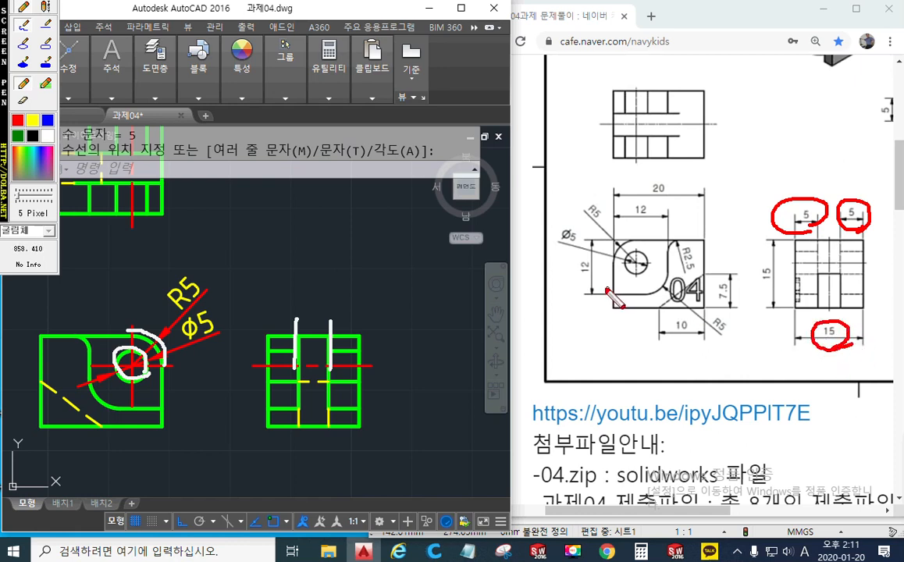
pyautogui.press('Escape')
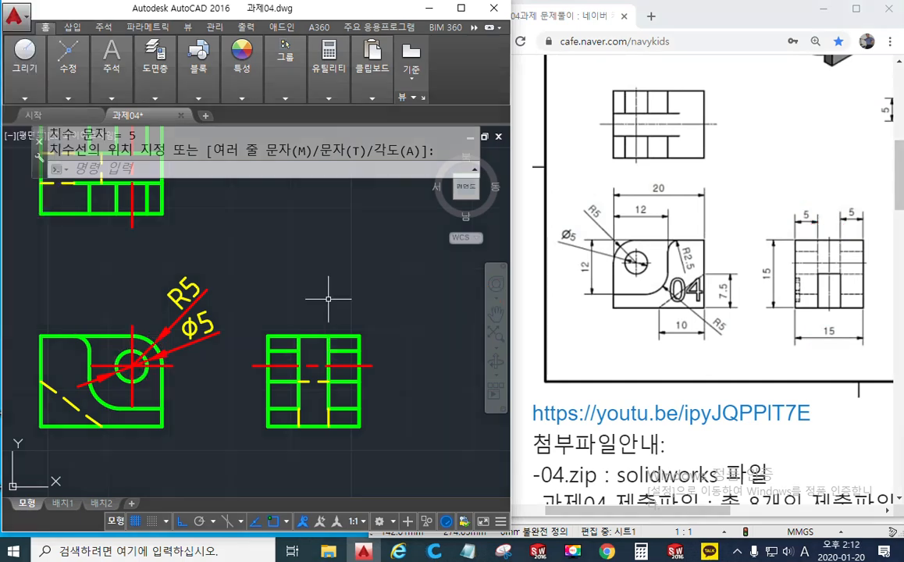
# Add a horizontal linear dimension above the side view for the width of its left section.
pyautogui.write('DIMLIN')
pyautogui.press('Return')
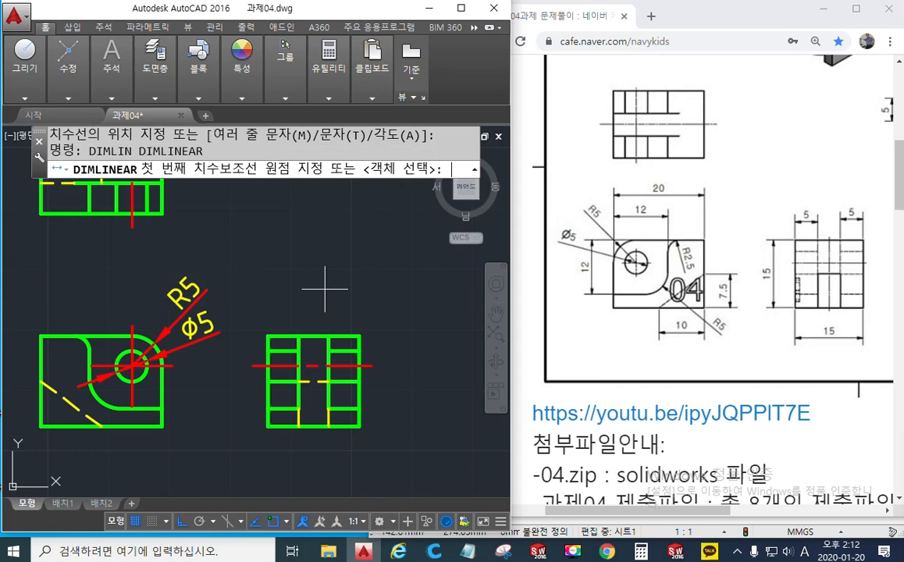
pyautogui.click(298, 336)
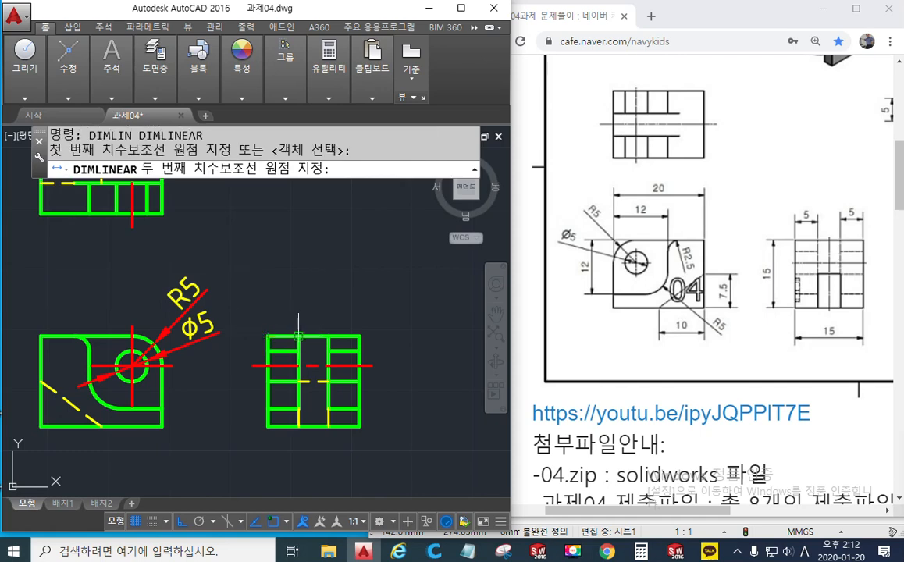
pyautogui.click(268, 335)
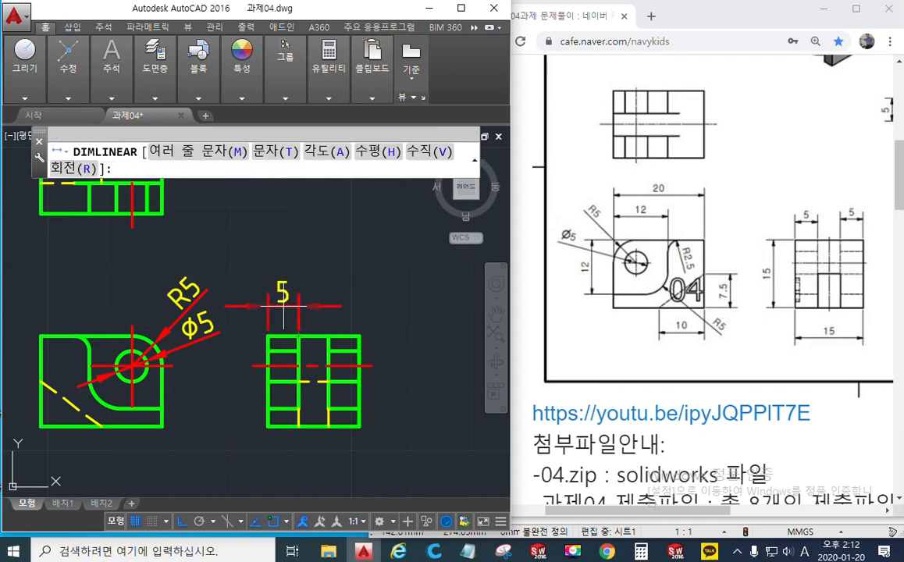
pyautogui.click(284, 306)
# Dimension the width of the side view's right section, aligned with the left section's dimension.
pyautogui.press('Return')
pyautogui.click(329, 335)
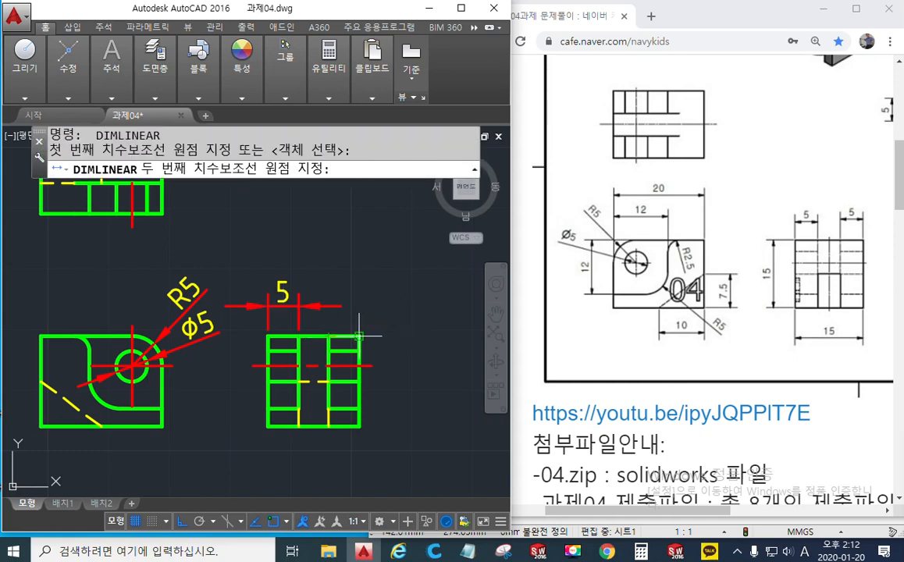
pyautogui.click(358, 337)
pyautogui.click(340, 306)
# Add a linear dimension for the side view's overall width, placed above the two section dimensions.
pyautogui.press('Return')
pyautogui.click(359, 337)
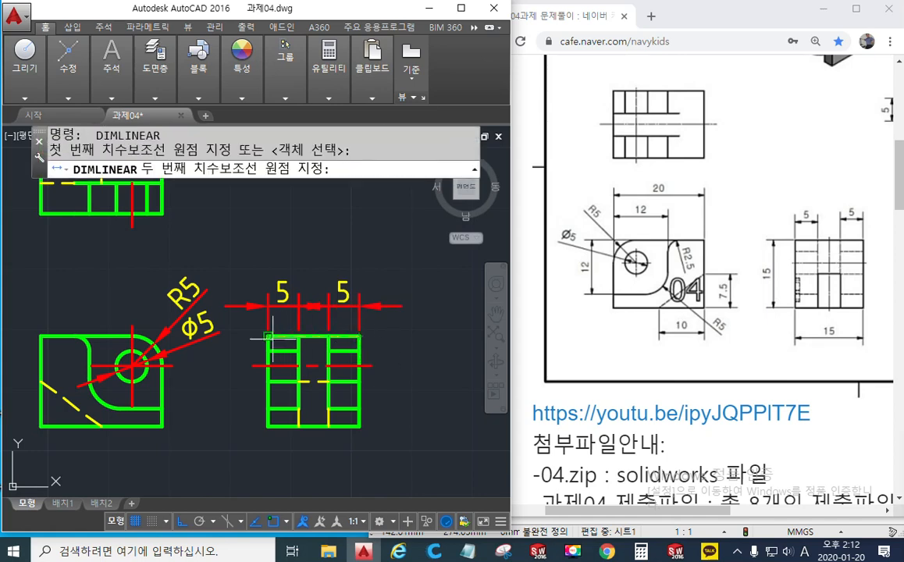
pyautogui.click(268, 336)
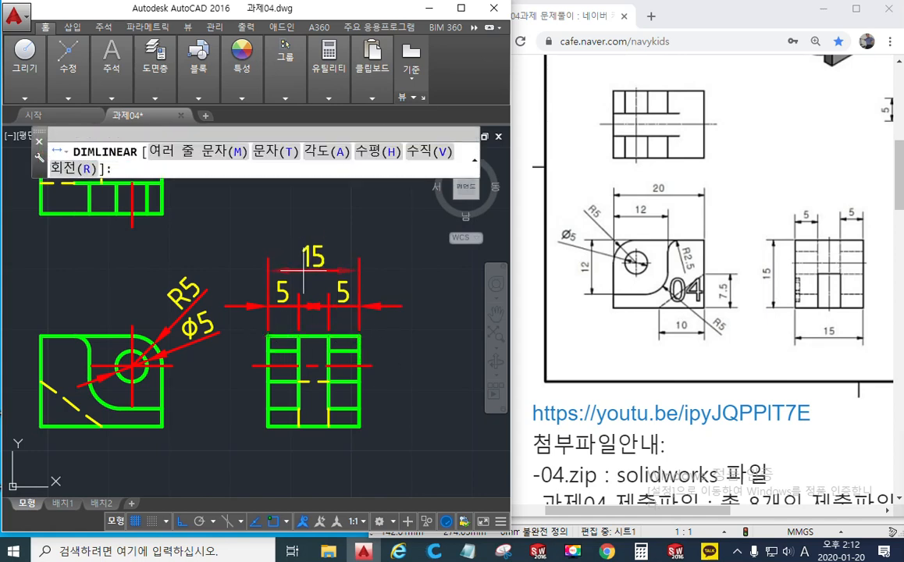
pyautogui.click(303, 270)
pyautogui.moveTo(268, 336); pyautogui.dragTo(336, 336, button='middle')
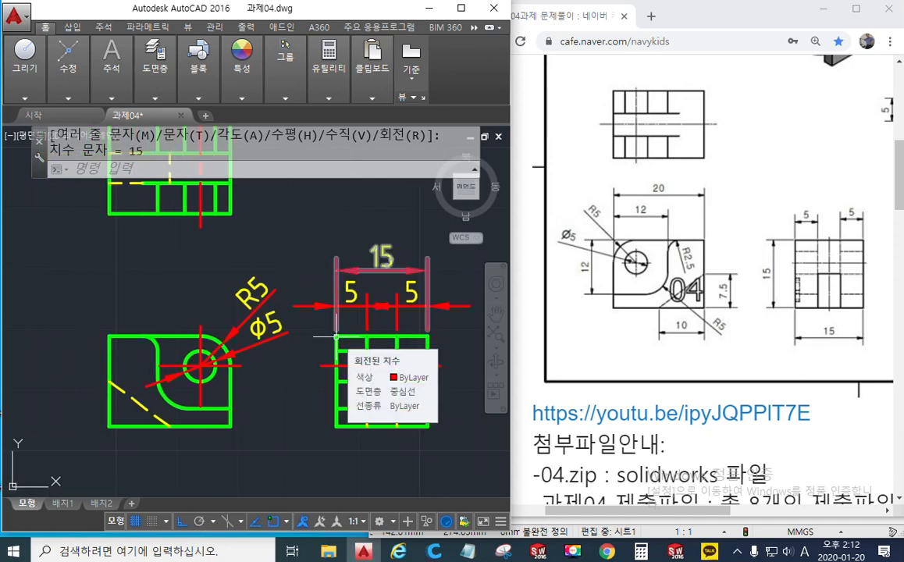
# Mark a crossed-out width dimension below the side view, circle the gaps between views and the 15 text in red, and clear the markup.
pyautogui.moveTo(336, 436); pyautogui.dragTo(338, 460)
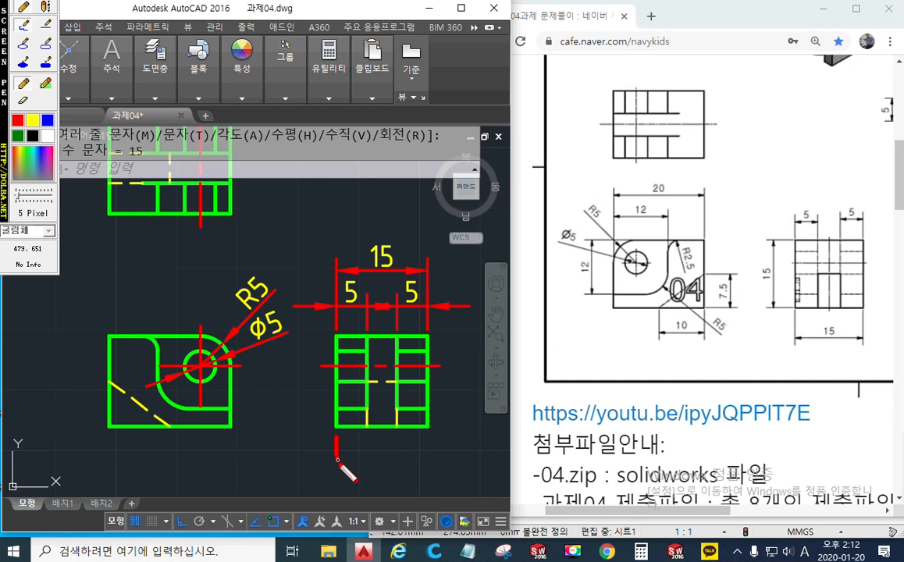
pyautogui.moveTo(426, 435); pyautogui.dragTo(426, 458)
pyautogui.moveTo(349, 458)
pyautogui.mouseDown()
pyautogui.moveTo(412, 459)
pyautogui.moveTo(348, 454)
pyautogui.moveTo(376, 478)
pyautogui.mouseUp()
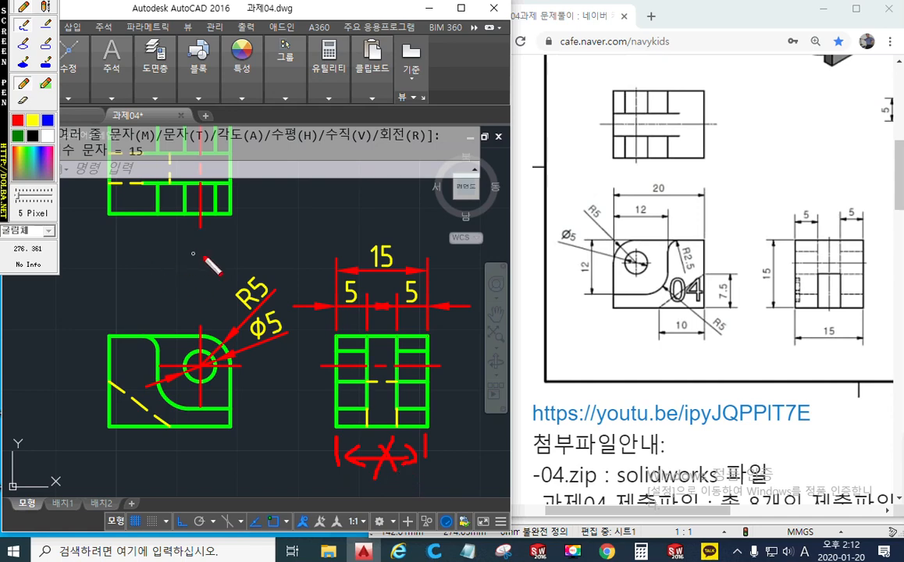
pyautogui.moveTo(472, 299)
pyautogui.mouseDown()
pyautogui.moveTo(219, 297)
pyautogui.moveTo(268, 227)
pyautogui.moveTo(344, 275)
pyautogui.mouseUp()
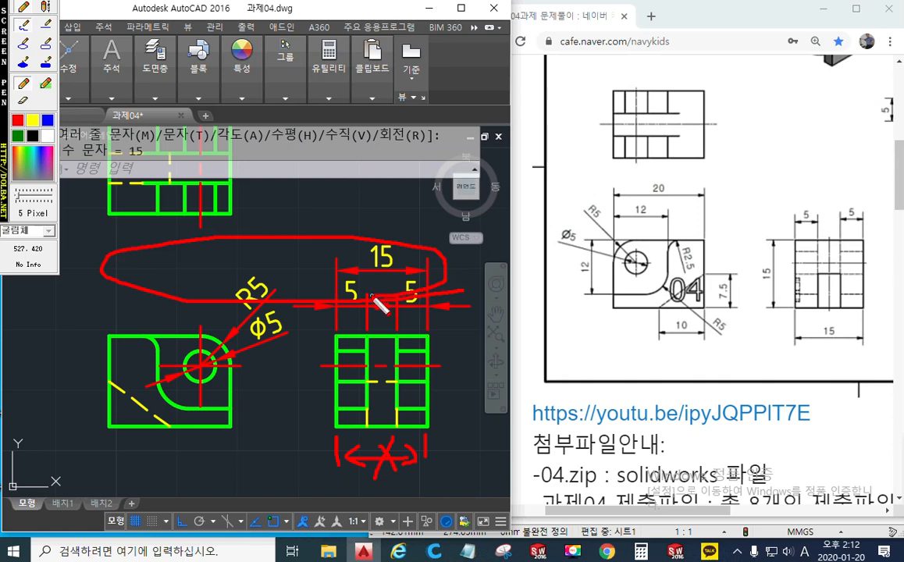
pyautogui.moveTo(288, 122)
pyautogui.mouseDown()
pyautogui.moveTo(242, 289)
pyautogui.moveTo(298, 402)
pyautogui.moveTo(298, 140)
pyautogui.mouseUp()
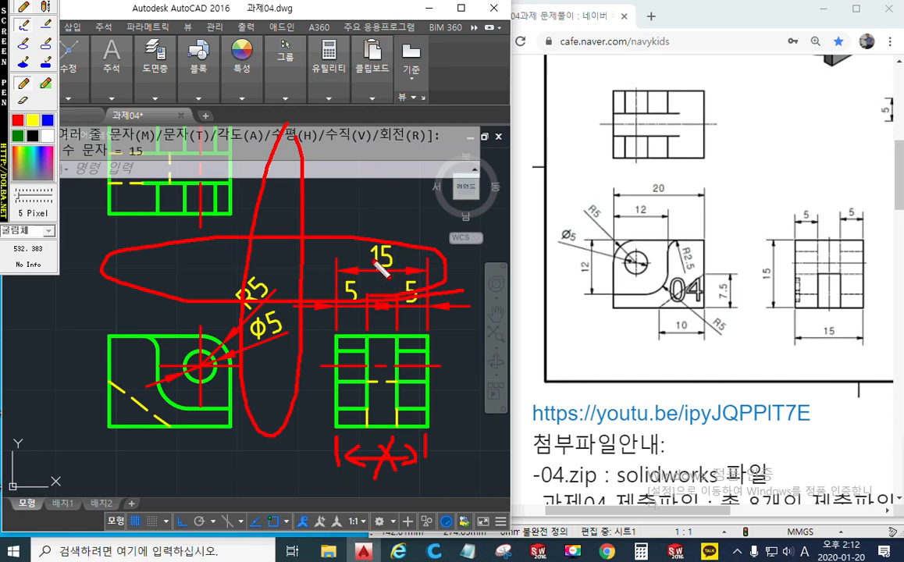
pyautogui.moveTo(393, 273)
pyautogui.mouseDown()
pyautogui.moveTo(366, 264)
pyautogui.moveTo(402, 243)
pyautogui.moveTo(397, 277)
pyautogui.mouseUp()
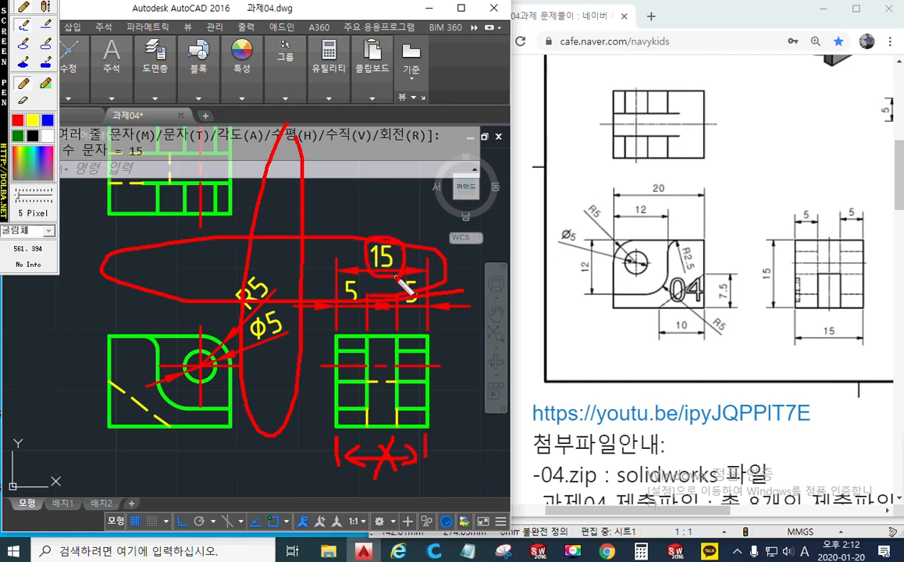
pyautogui.press('Escape')
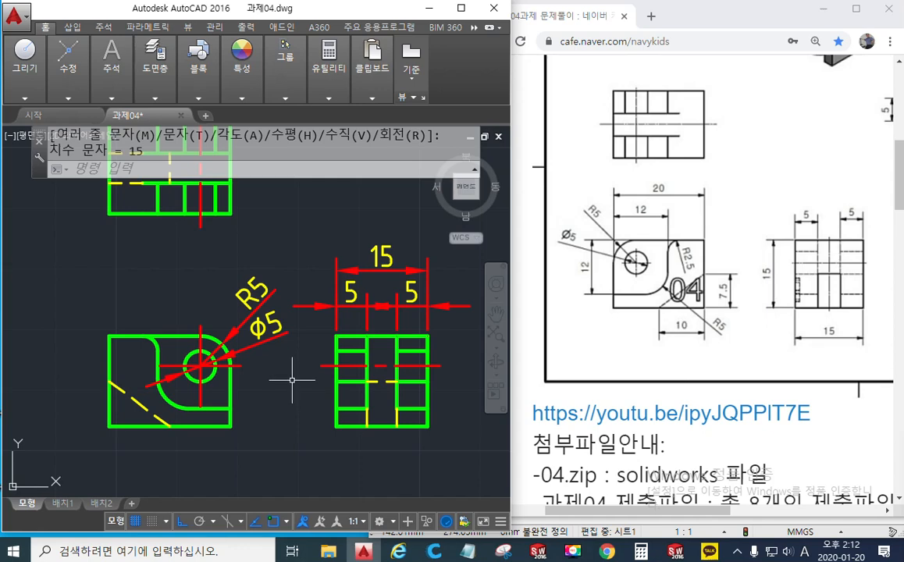
# Add a vertical linear dimension from the front view's top edge to the lower step line, placed between the front and side views.
pyautogui.moveTo(292, 381)
pyautogui.mouseDown(button='middle')
pyautogui.moveTo(299, 376)
pyautogui.moveTo(204, 375)
pyautogui.moveTo(238, 376)
pyautogui.moveTo(201, 405)
pyautogui.mouseUp(button='middle')
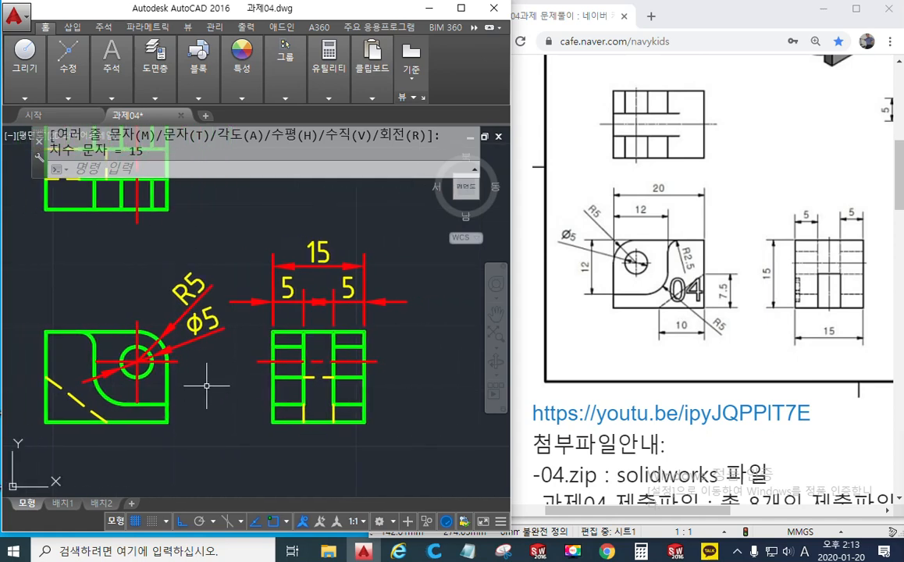
pyautogui.press('space')
pyautogui.click(137, 361)
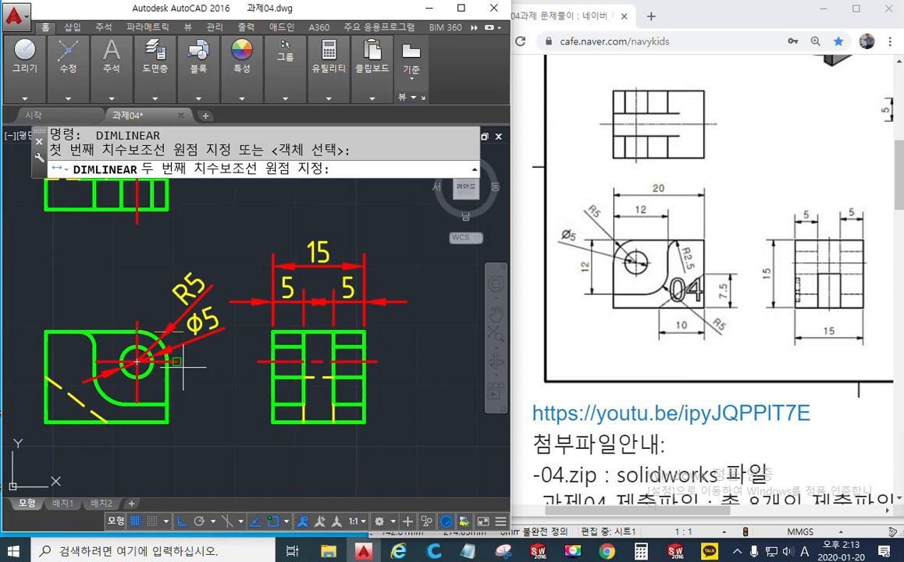
pyautogui.click(168, 404)
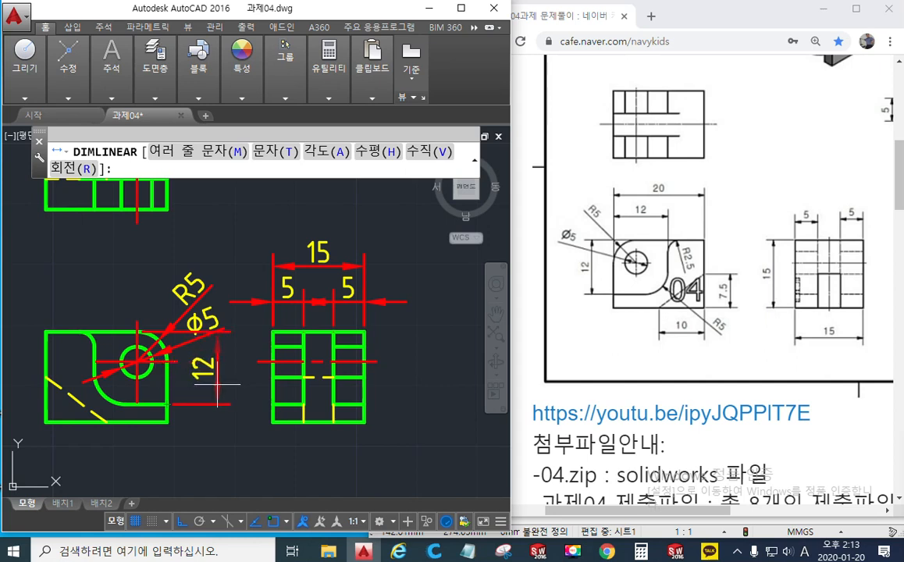
pyautogui.click(211, 385)
# Swing the hole's Ø5 dimension to a steeper angle so its text sits higher, clear of the vertical 12 dimension.
pyautogui.scroll(4, 246, 363)
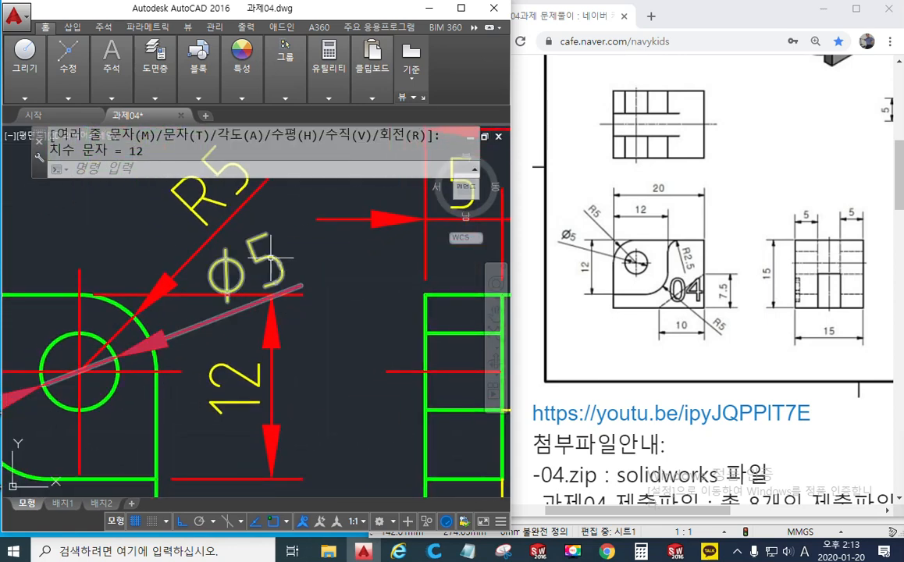
pyautogui.click(238, 262)
pyautogui.click(247, 270)
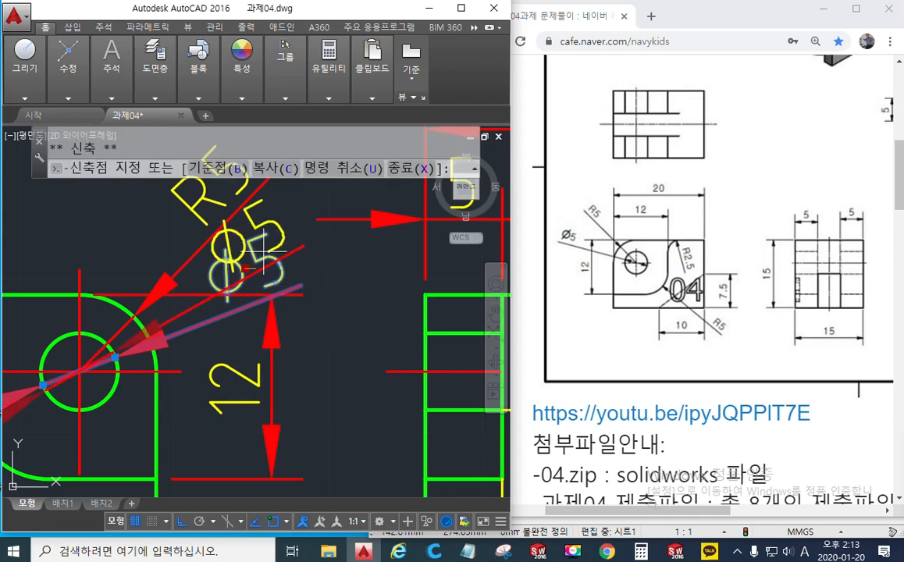
pyautogui.click(274, 251)
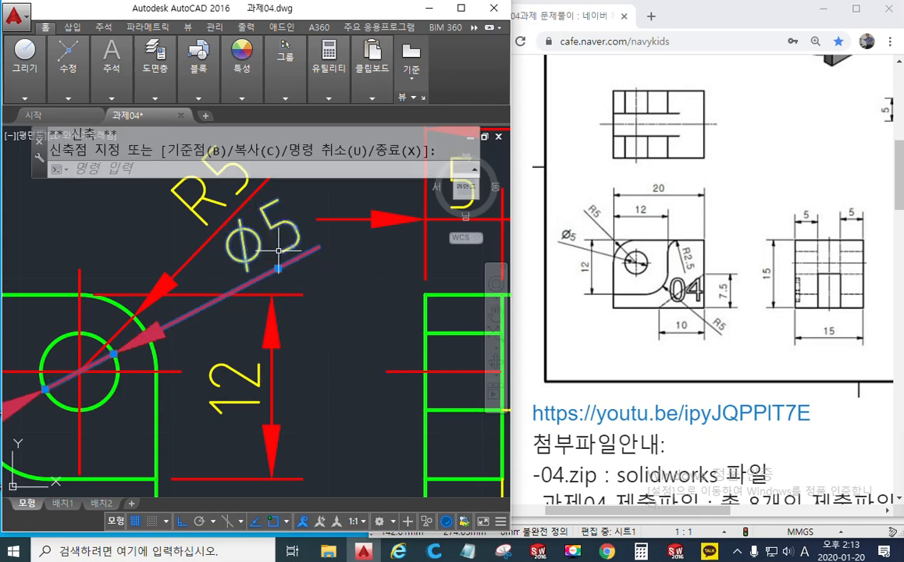
pyautogui.scroll(-4, 316, 313)
pyautogui.moveTo(312, 322); pyautogui.dragTo(281, 332, button='middle')
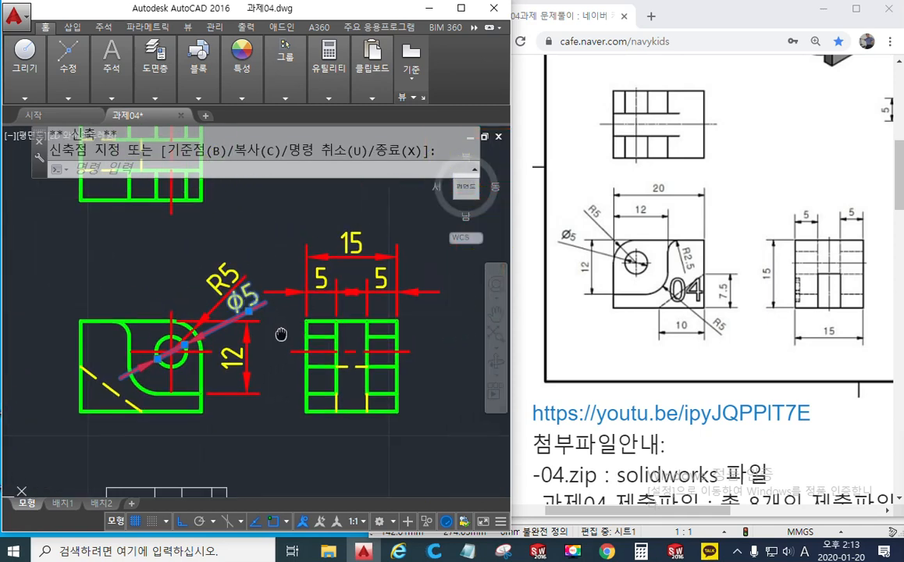
pyautogui.press('Escape')
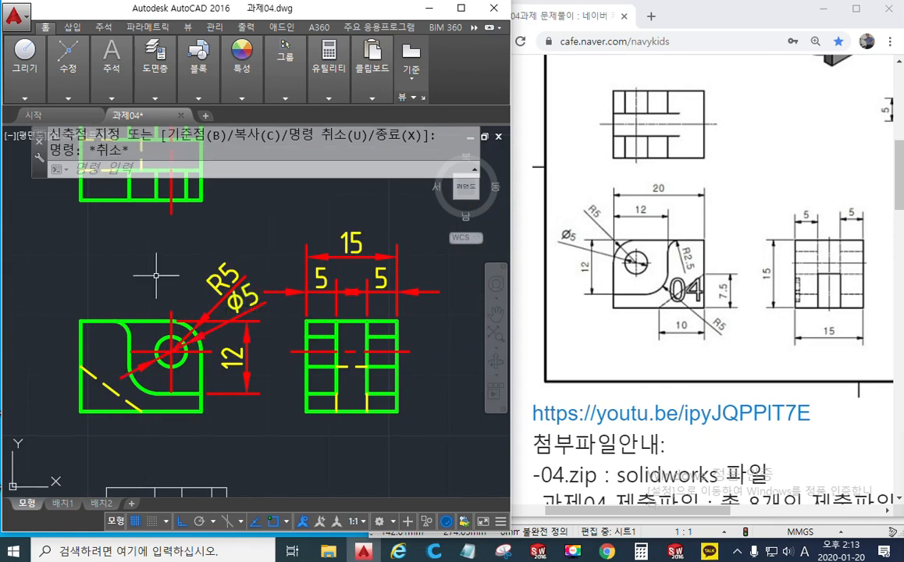
# Add a horizontal linear dimension above the front view from its right edge to the inner vertical profile line.
pyautogui.press('Up')
pyautogui.press('Return')
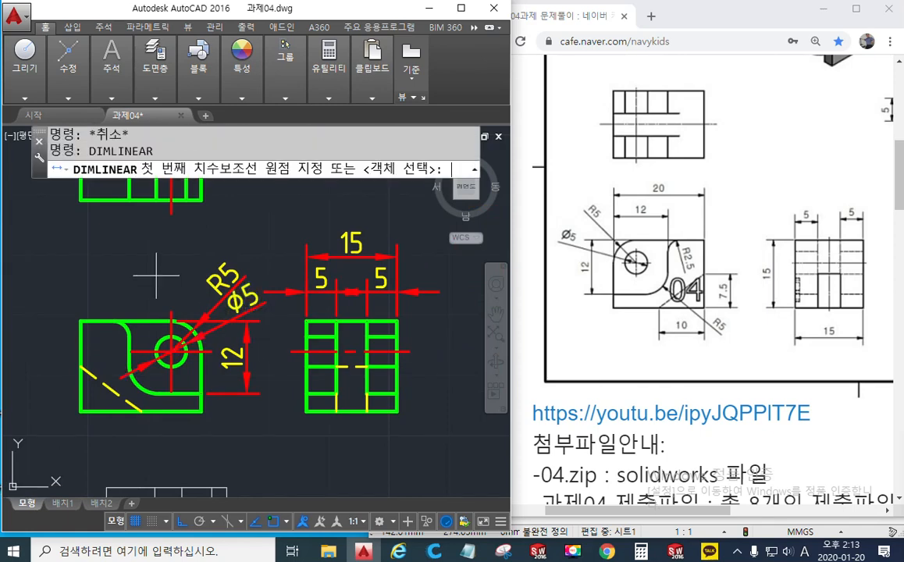
pyautogui.click(201, 352)
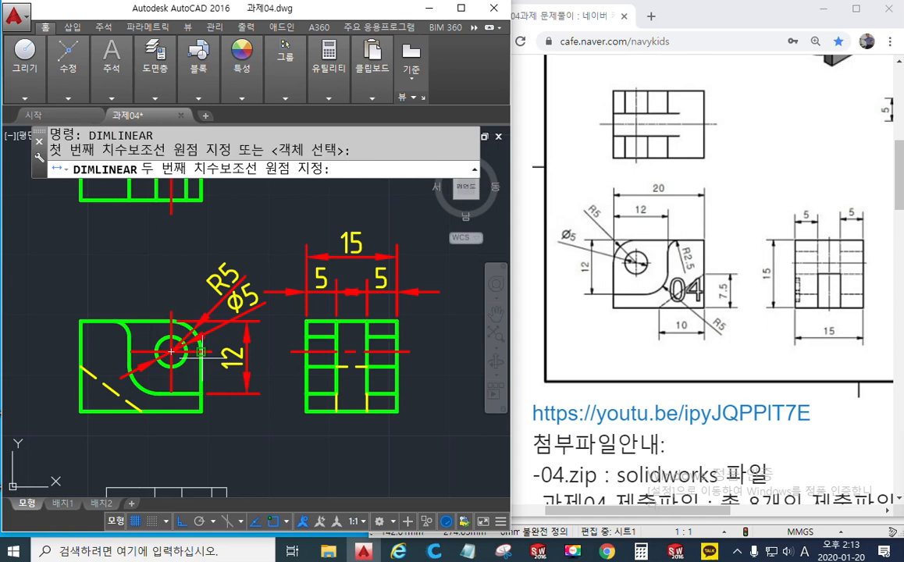
pyautogui.click(130, 337)
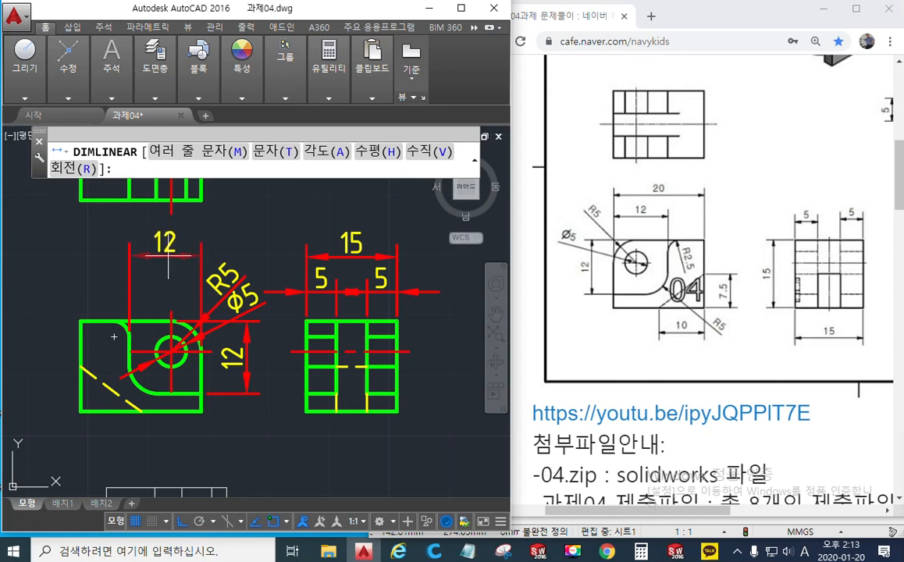
pyautogui.click(168, 256)
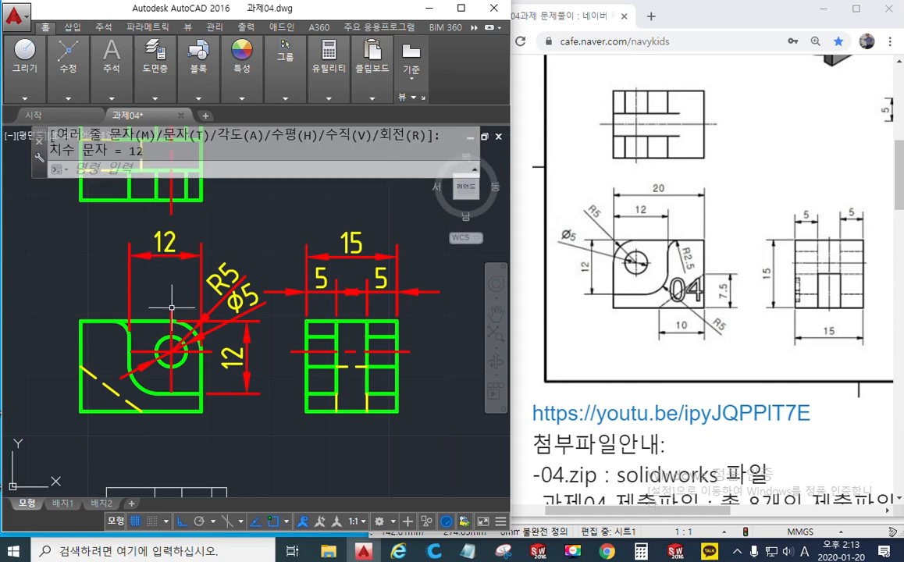
# Start a radius dimension on the small fillet arc at the upper end of the front view's inner profile.
pyautogui.moveTo(156, 289); pyautogui.dragTo(214, 275, button='middle')
pyautogui.scroll(2, 178, 317)
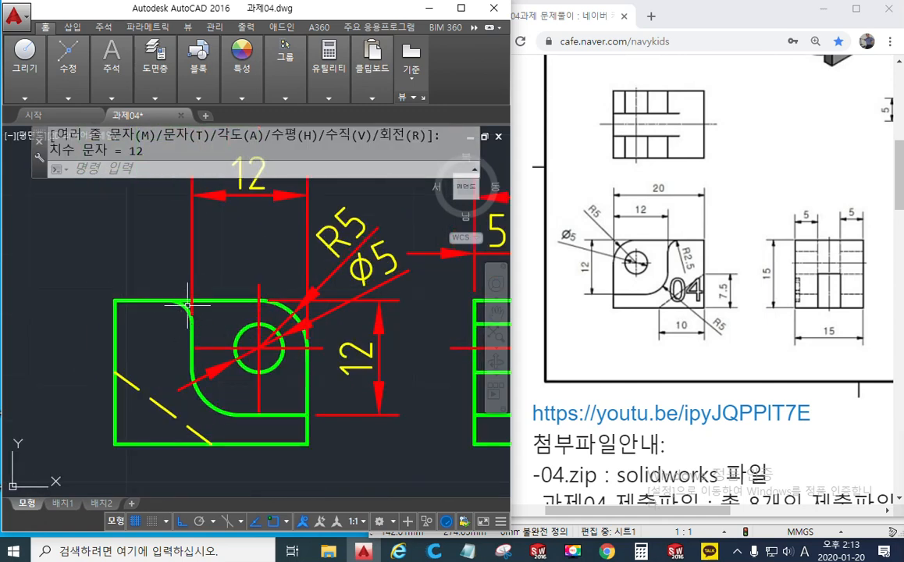
pyautogui.write('DIMr')
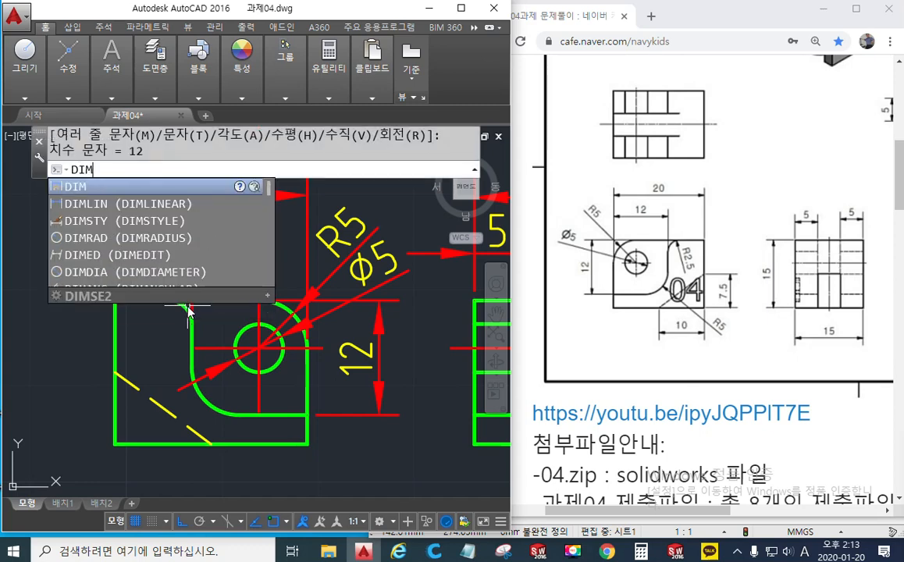
pyautogui.press('Return')
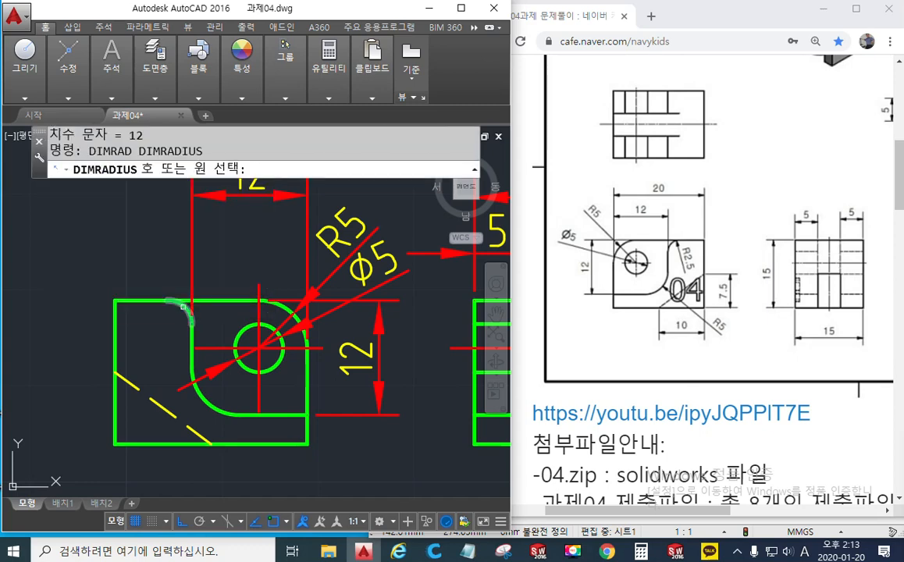
pyautogui.click(183, 306)
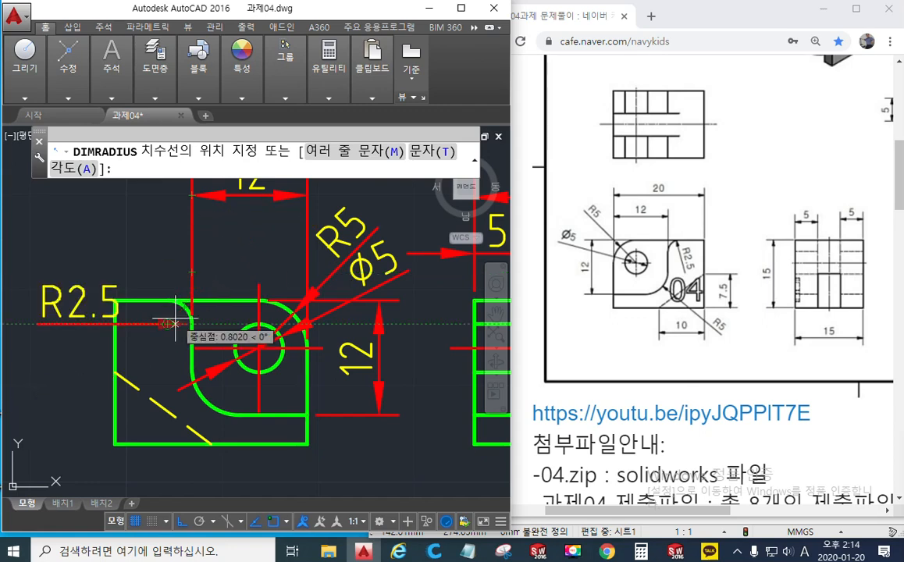
pyautogui.scroll(3, 178, 316)
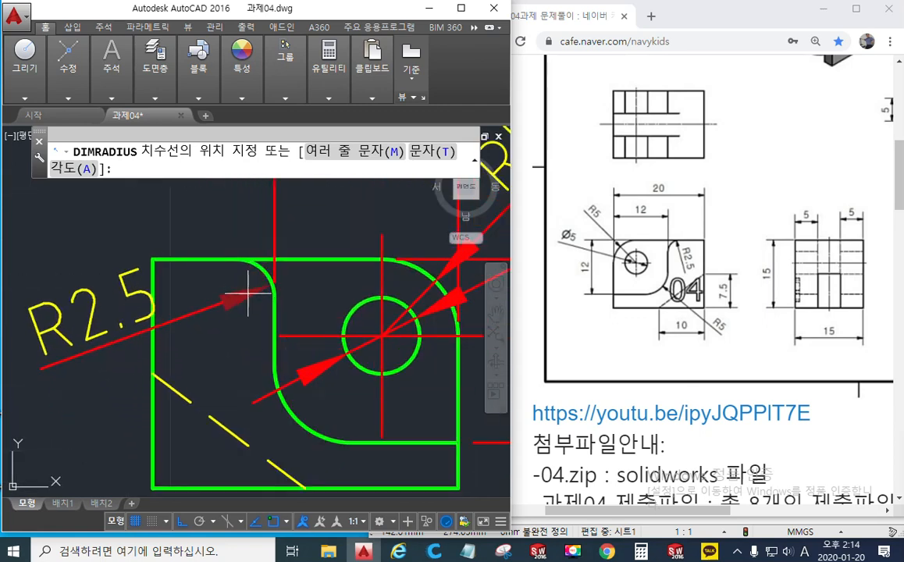
pyautogui.moveTo(242, 303); pyautogui.dragTo(283, 270, button='middle')
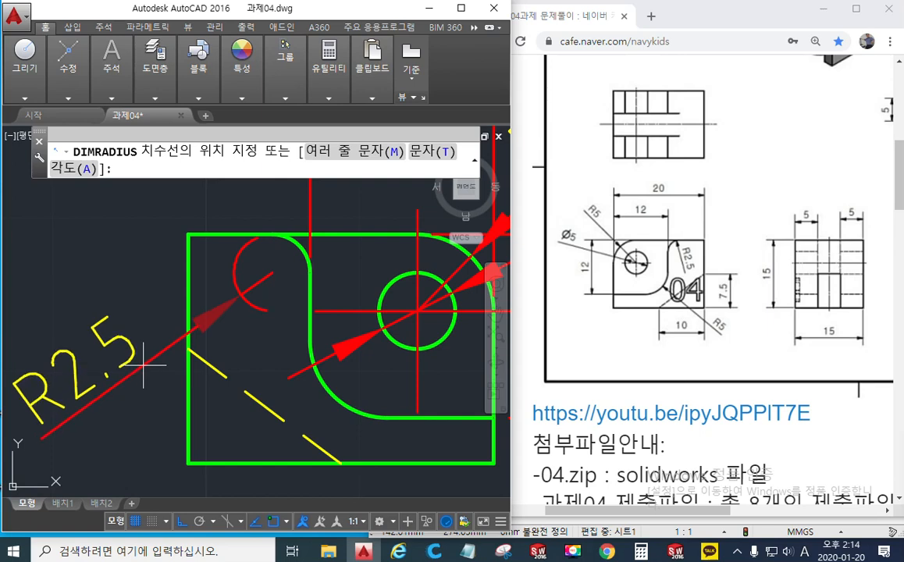
# Mark in white the unwanted arc extension and the outline crossing the R2.5 text, clearing the markup after each explanation.
pyautogui.press('F12')
pyautogui.click(47, 137)
pyautogui.moveTo(257, 238)
pyautogui.mouseDown()
pyautogui.moveTo(247, 297)
pyautogui.moveTo(276, 310)
pyautogui.mouseUp()
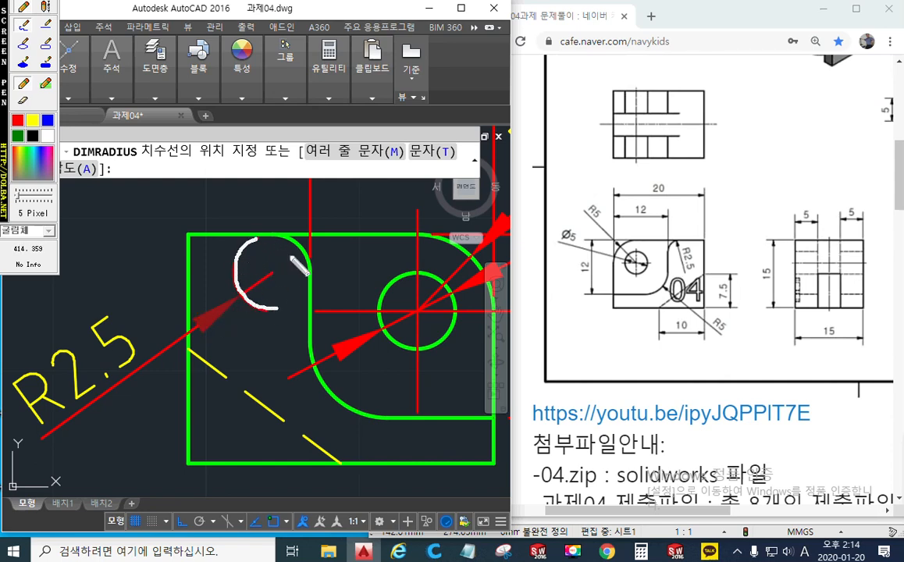
pyautogui.moveTo(255, 253)
pyautogui.mouseDown()
pyautogui.moveTo(207, 272)
pyautogui.moveTo(251, 276)
pyautogui.mouseUp()
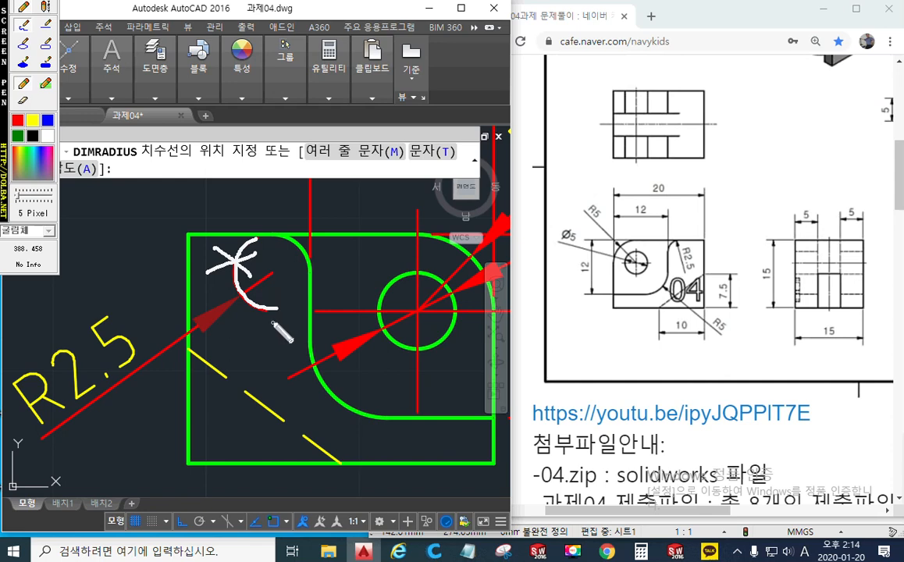
pyautogui.press('Escape')
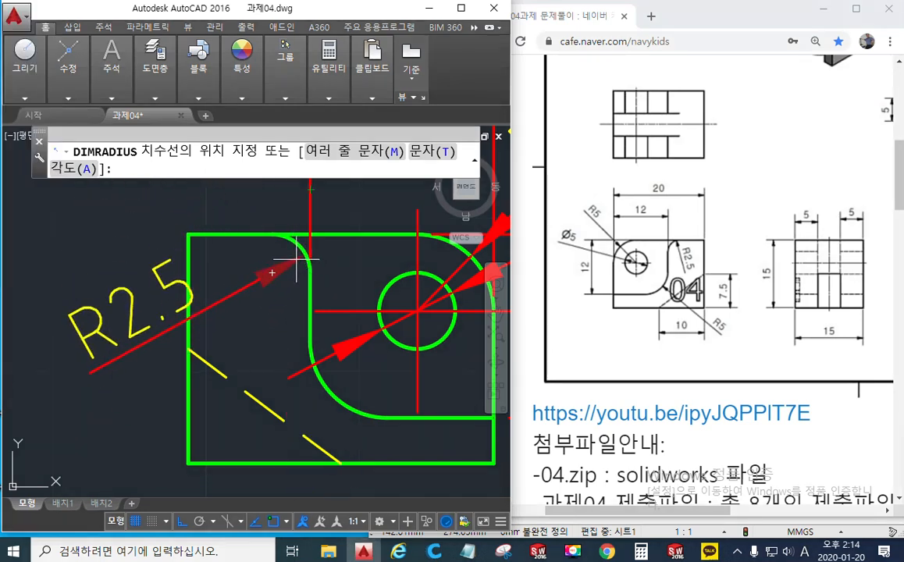
pyautogui.press('F12')
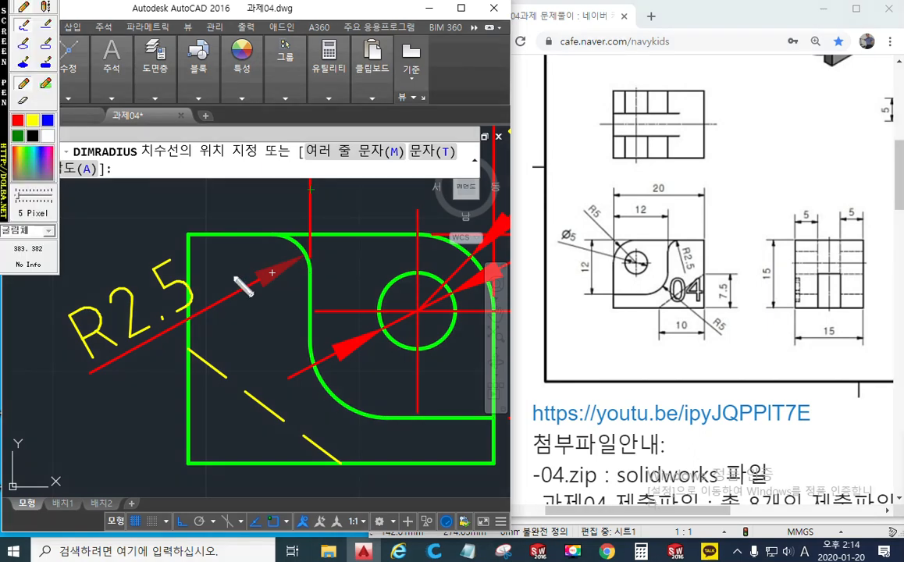
pyautogui.moveTo(188, 226); pyautogui.dragTo(193, 373)
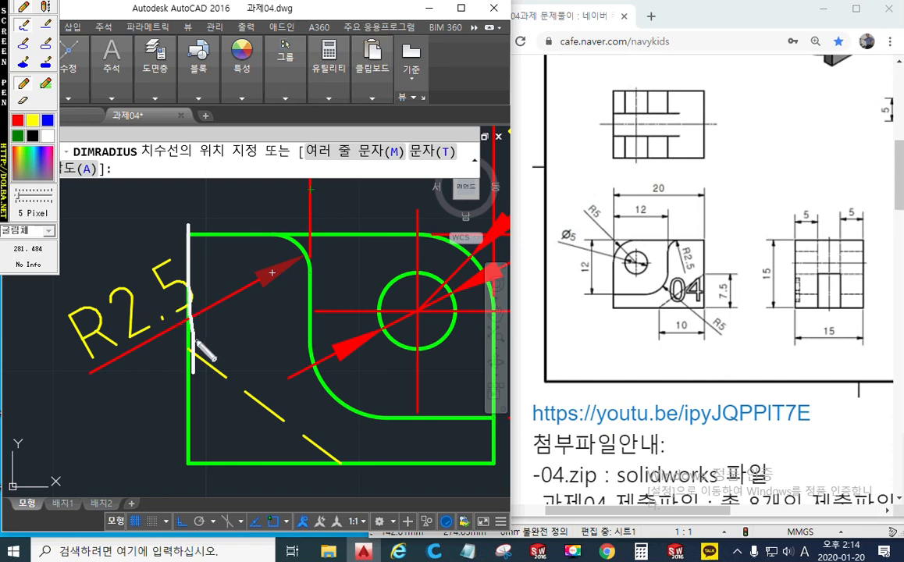
pyautogui.press('Escape')
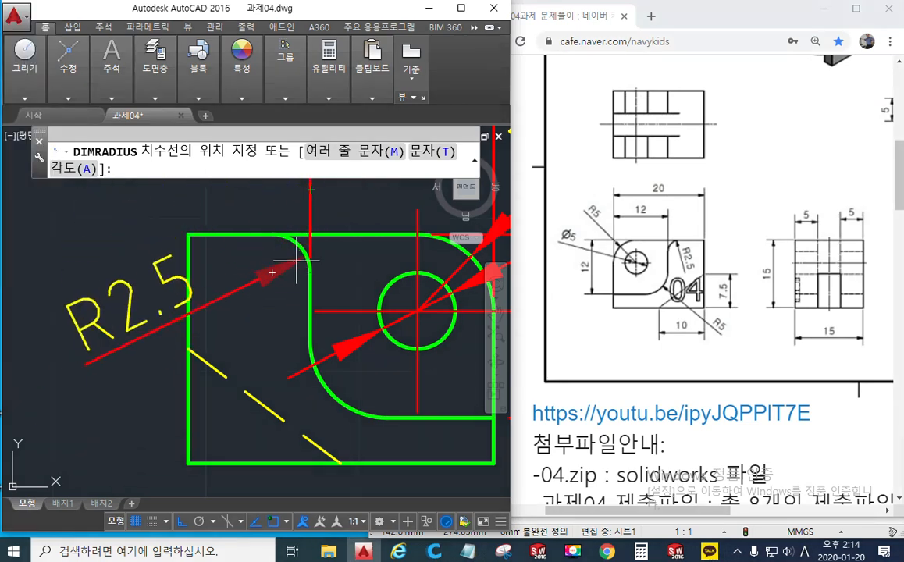
# Place the small fillet's R2.5 radius dimension above the front view, slanting up beneath the horizontal 12 dimension.
pyautogui.moveTo(293, 257); pyautogui.dragTo(183, 355, button='middle')
pyautogui.moveTo(242, 289); pyautogui.dragTo(204, 321, button='middle')
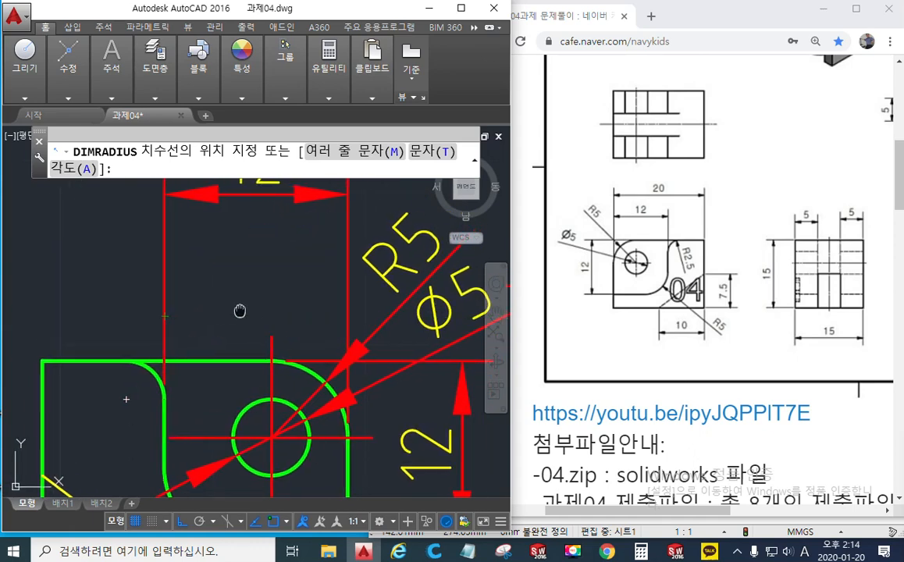
pyautogui.scroll(-2, 254, 321)
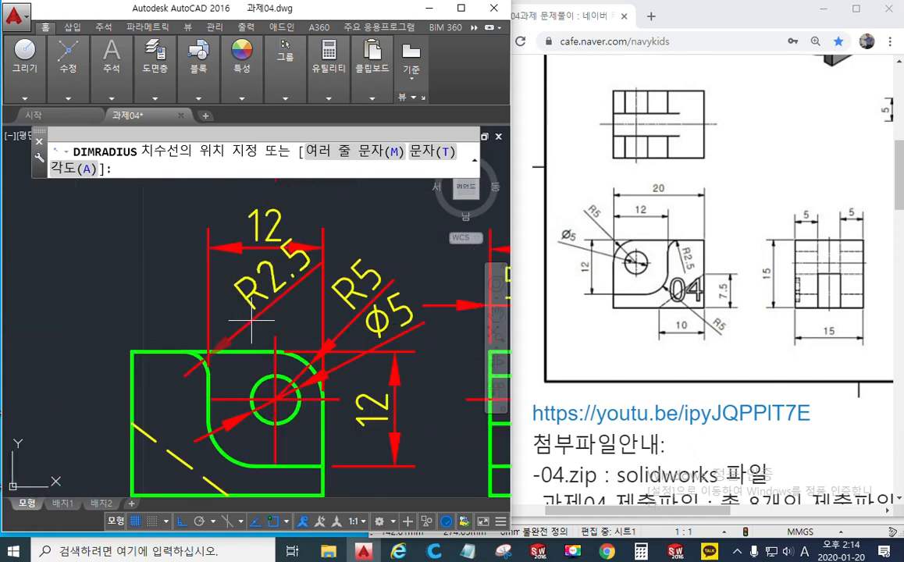
pyautogui.click(251, 320)
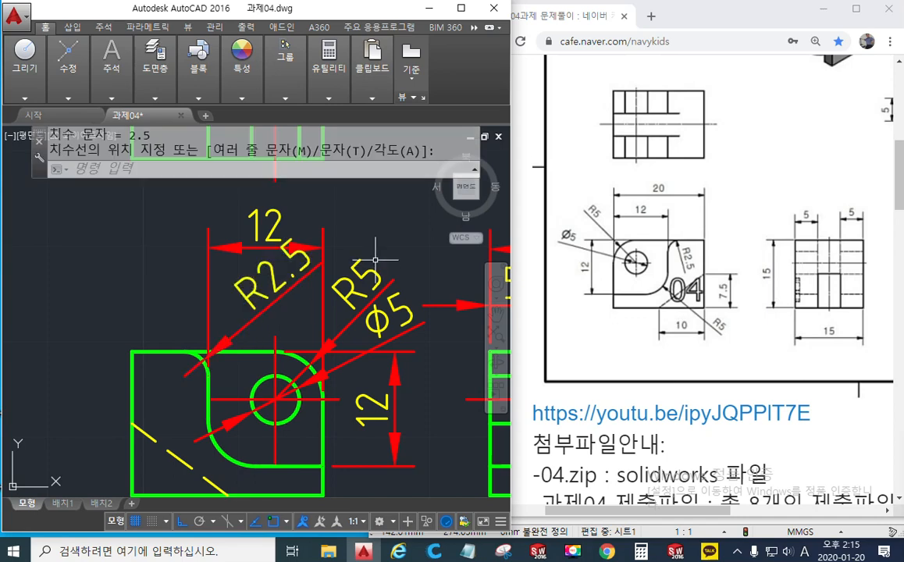
# Raise the horizontal 12 dimension above the front view to the upper end of its extension line, clear of the R2.5 text.
pyautogui.click(331, 248)
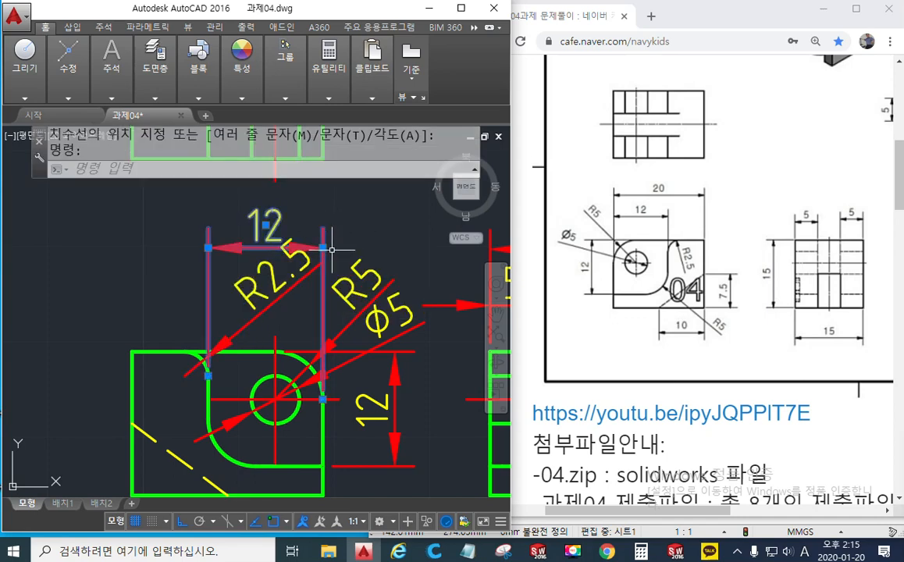
pyautogui.moveTo(323, 249)
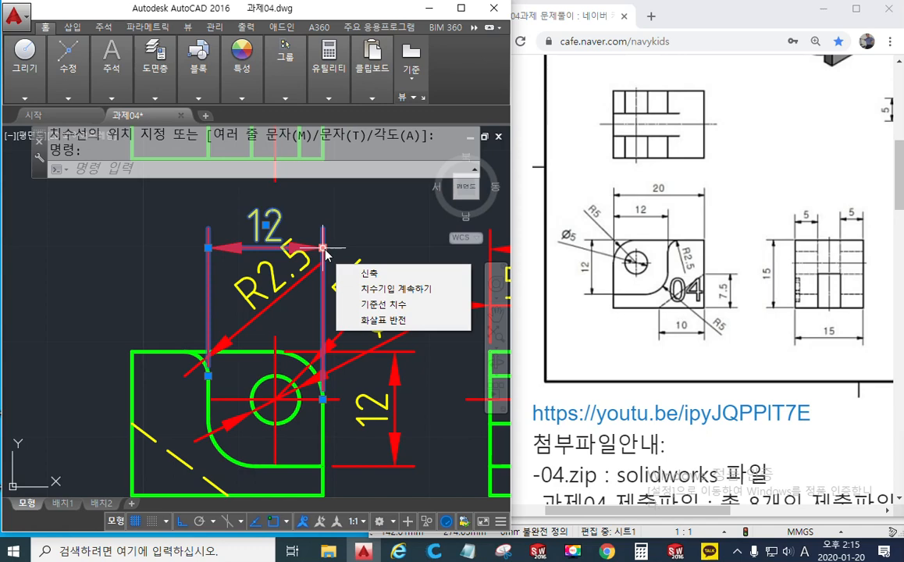
pyautogui.click(324, 248)
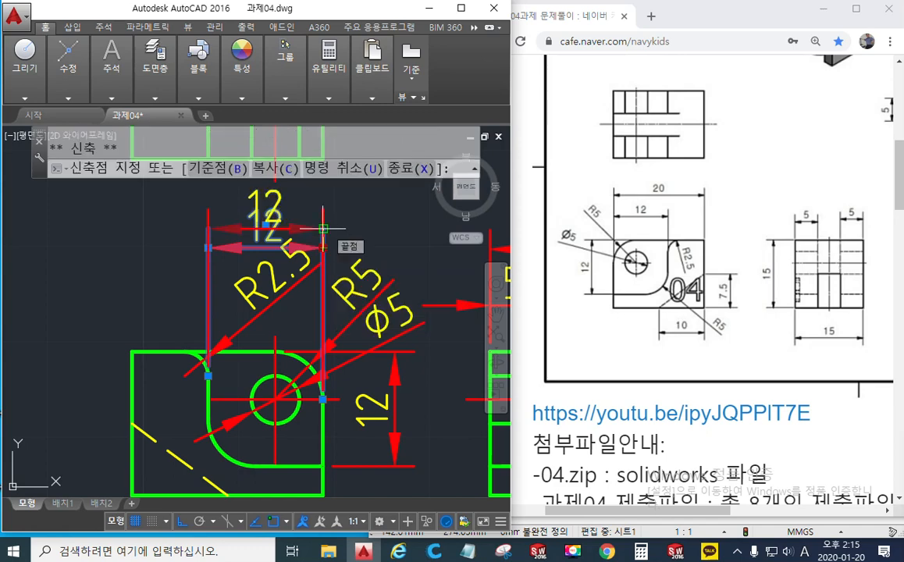
pyautogui.click(323, 229)
pyautogui.moveTo(323, 228)
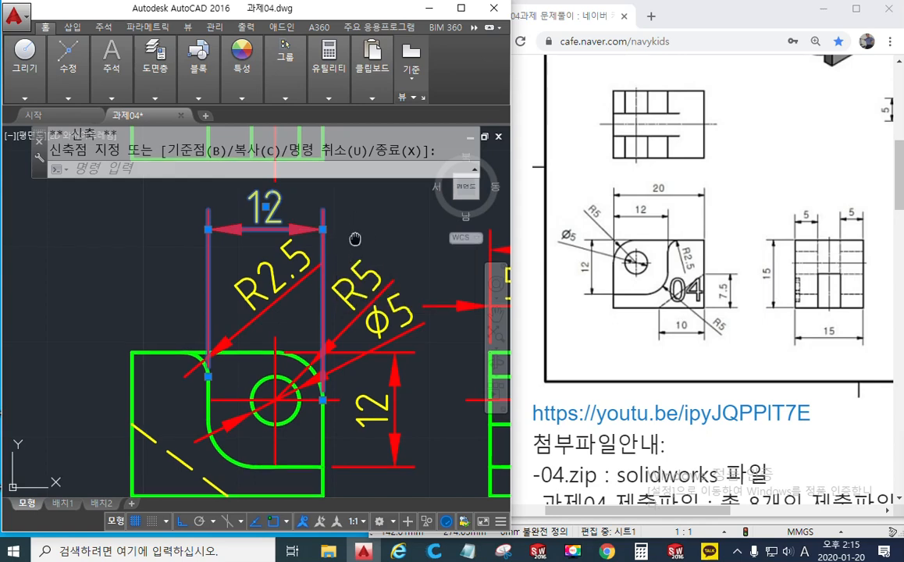
pyautogui.moveTo(353, 238); pyautogui.dragTo(354, 276, button='middle')
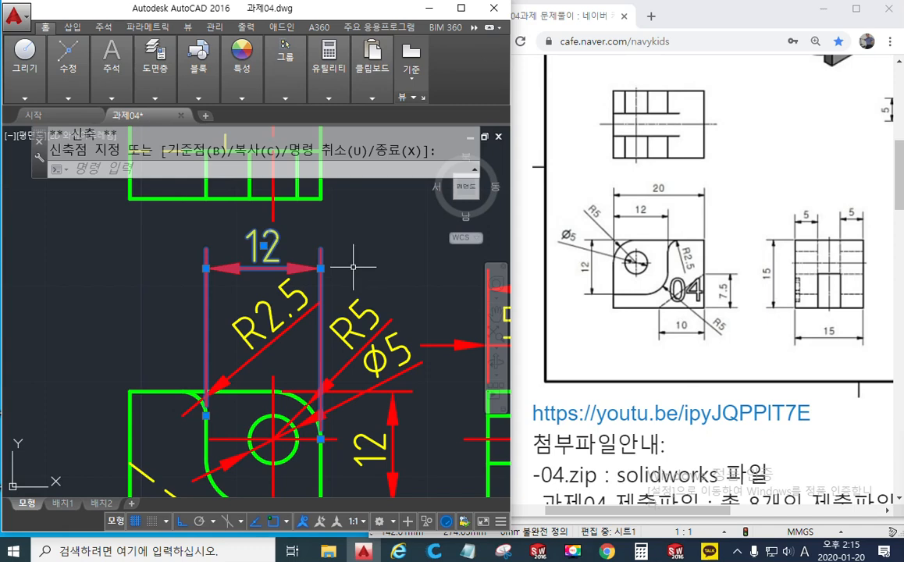
pyautogui.scroll(-3, 353, 267)
pyautogui.press('Escape')
pyautogui.press('Escape')
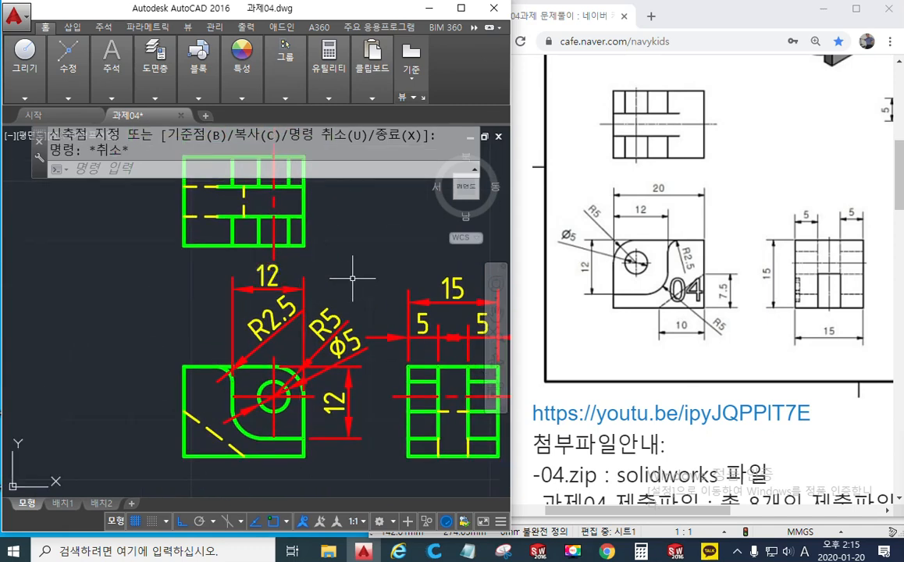
# Move the entire top view straight up to widen the gap above the front view's dimensions.
pyautogui.scroll(-3, 352, 277)
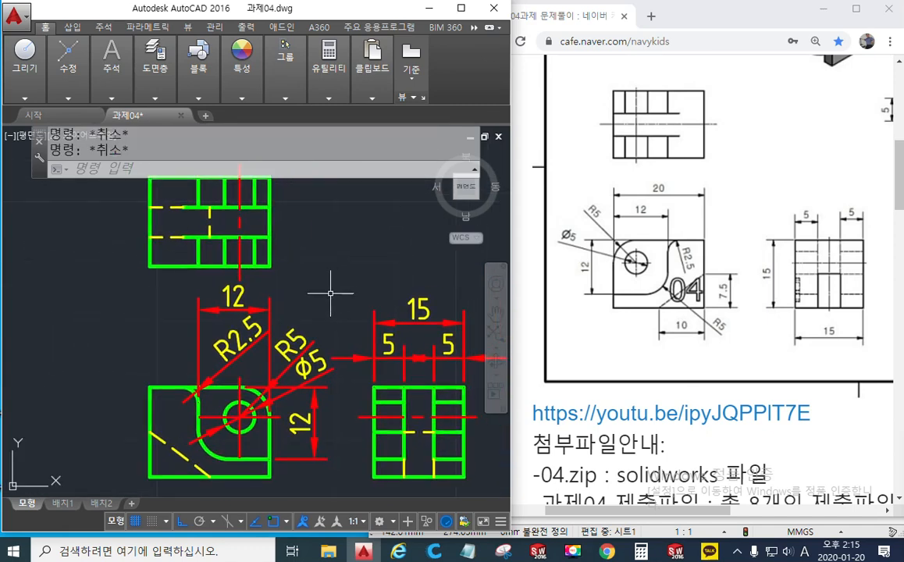
pyautogui.moveTo(329, 288)
pyautogui.mouseDown(button='middle')
pyautogui.moveTo(322, 277)
pyautogui.moveTo(309, 283)
pyautogui.mouseUp(button='middle')
pyautogui.scroll(2, 316, 279)
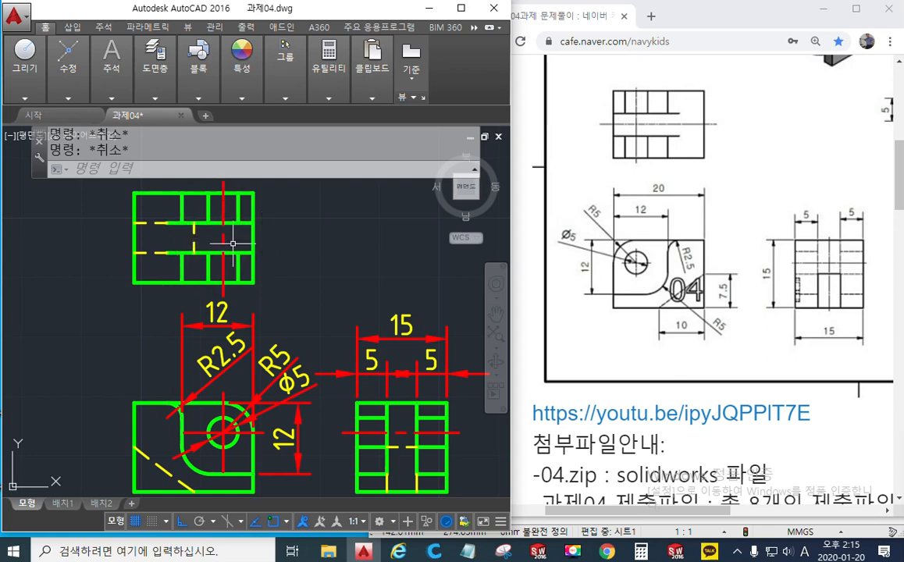
pyautogui.write('m')
pyautogui.press('Return')
pyautogui.click(284, 289)
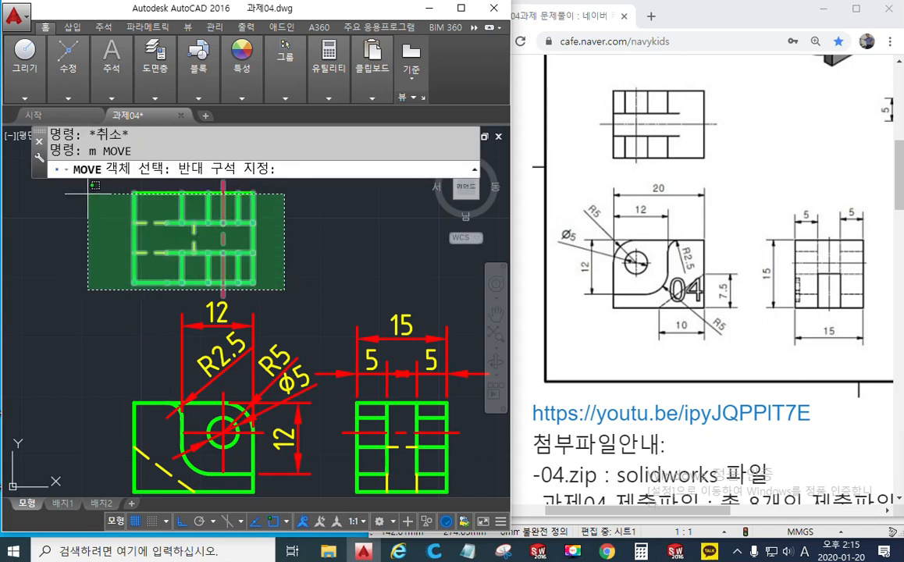
pyautogui.click(91, 190)
pyautogui.scroll(-3, 262, 344)
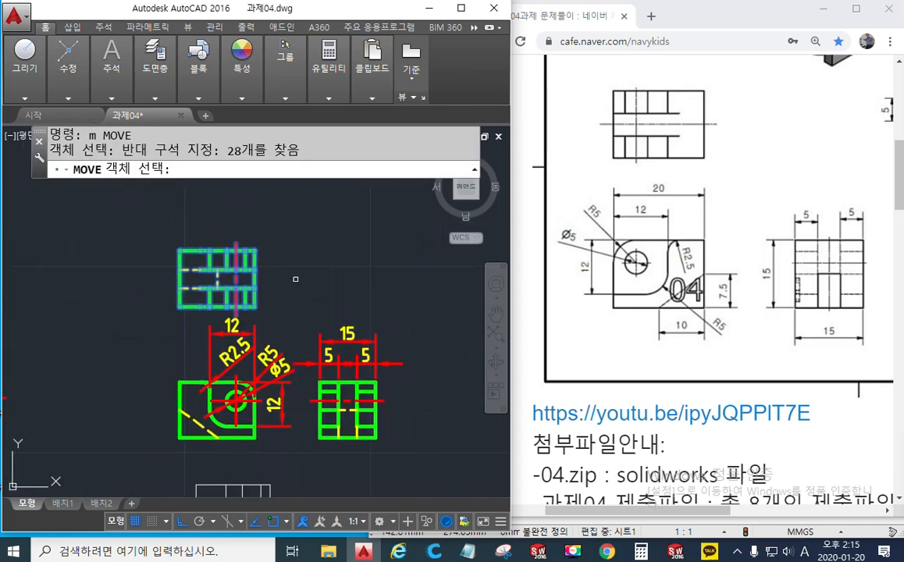
pyautogui.press('Return')
pyautogui.click(294, 287)
pyautogui.click(313, 216)
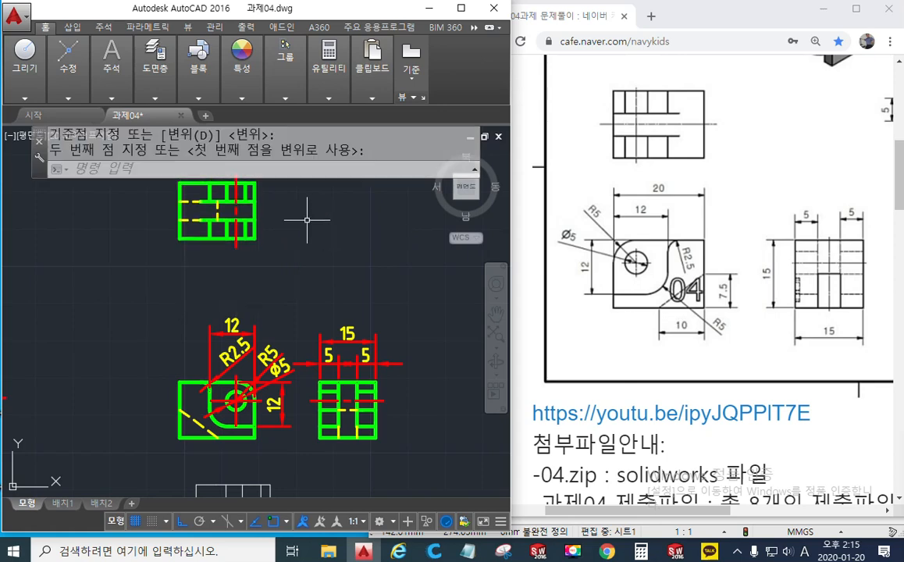
# Examine the horizontal 12, R2.5 and vertical 12 dimensions around the front view.
pyautogui.scroll(3, 300, 267)
pyautogui.moveTo(305, 269)
pyautogui.mouseDown(button='middle')
pyautogui.moveTo(295, 296)
pyautogui.moveTo(285, 289)
pyautogui.moveTo(308, 268)
pyautogui.mouseUp(button='middle')
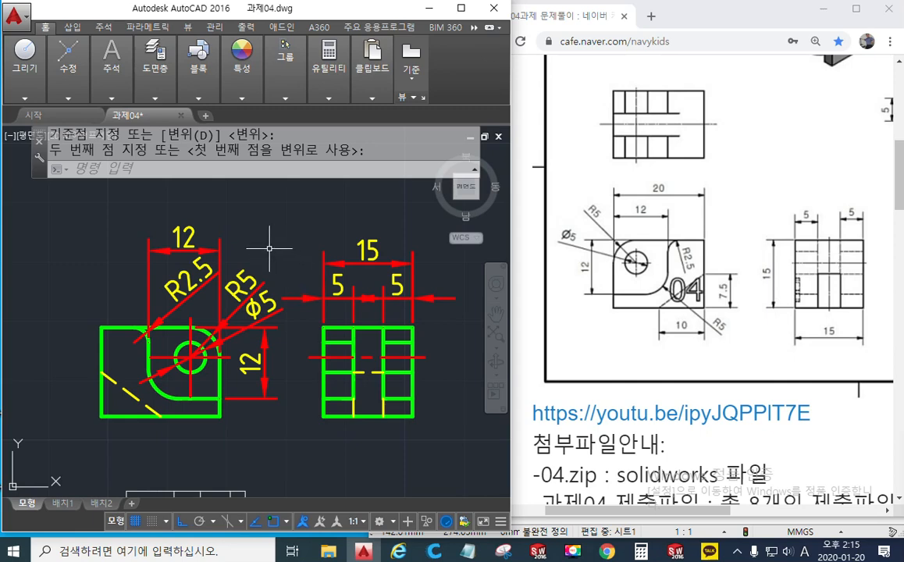
pyautogui.moveTo(219, 254)
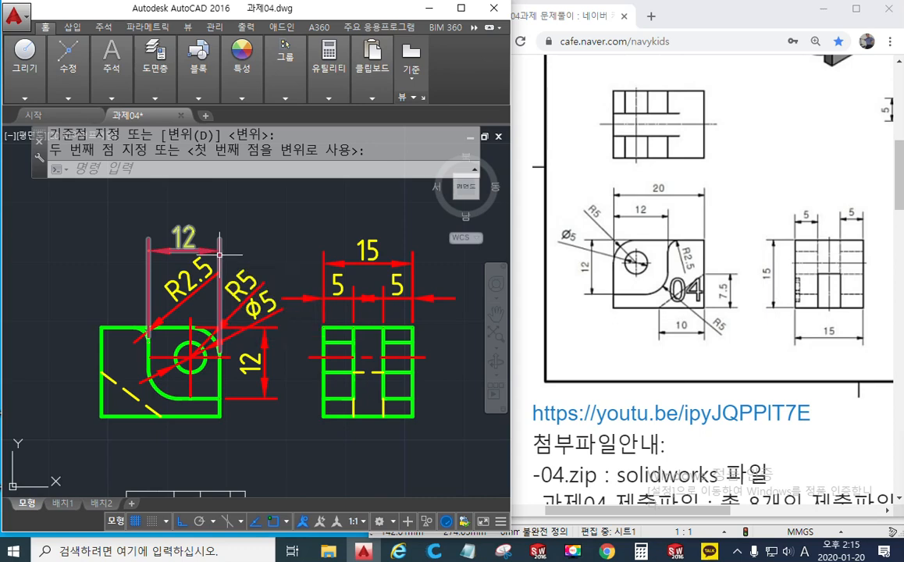
pyautogui.moveTo(195, 291)
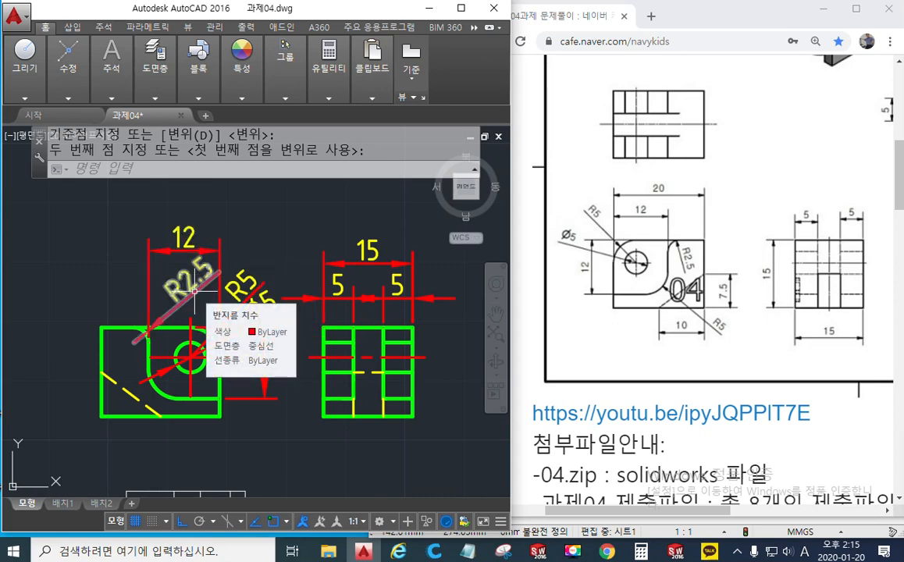
pyautogui.moveTo(264, 427); pyautogui.dragTo(288, 333, button='middle')
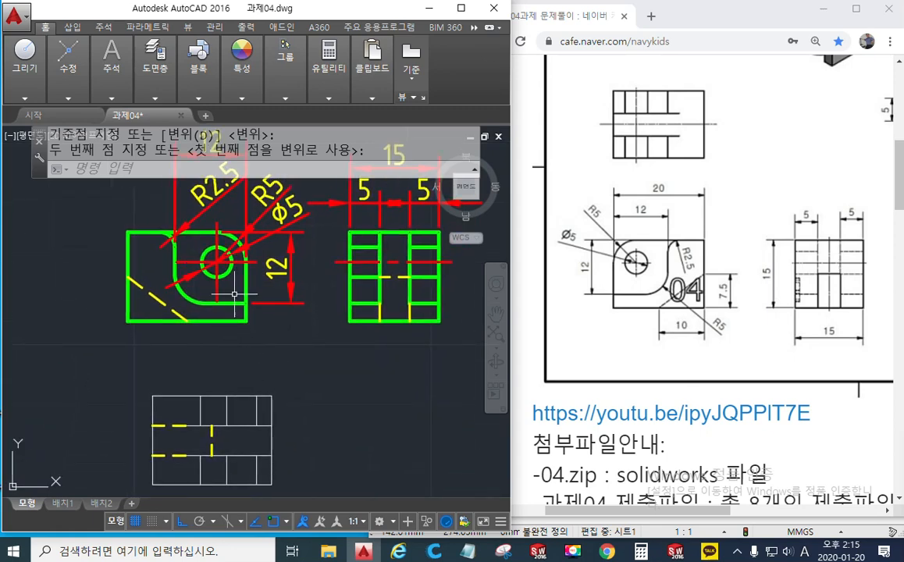
pyautogui.moveTo(234, 294); pyautogui.dragTo(179, 385, button='middle')
pyautogui.moveTo(155, 241)
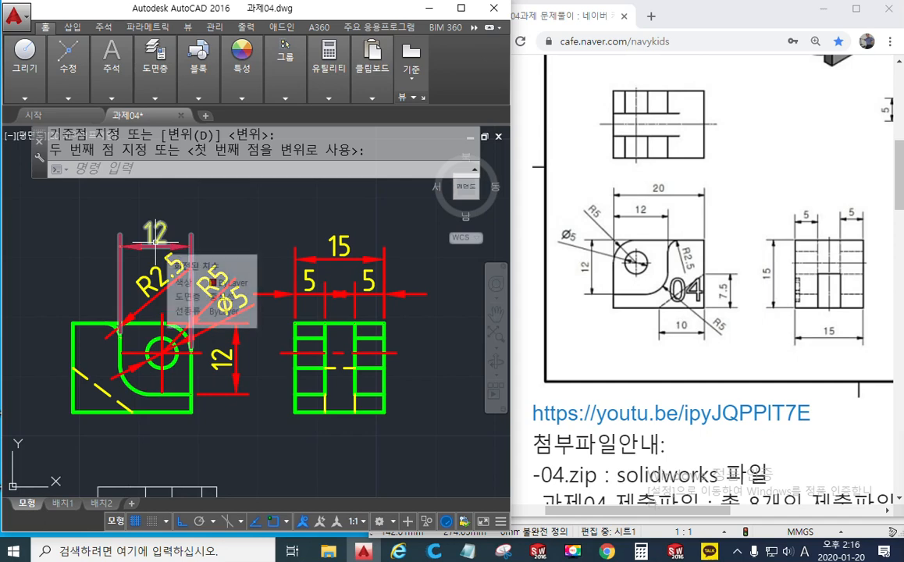
pyautogui.moveTo(235, 367)
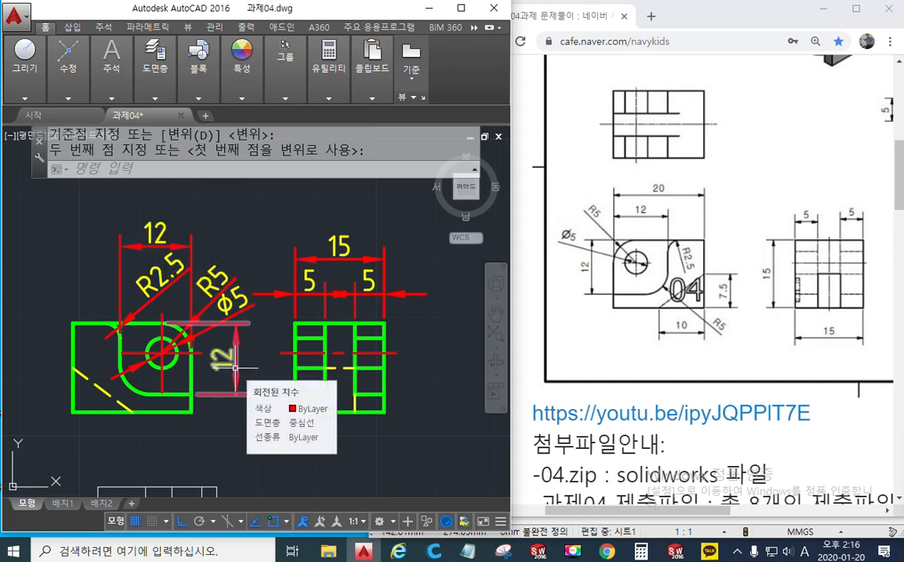
# Mark in white the side view's left 5 dimension and inner lines, circle both 12 dimensions, and clear the markup.
pyautogui.press('F12')
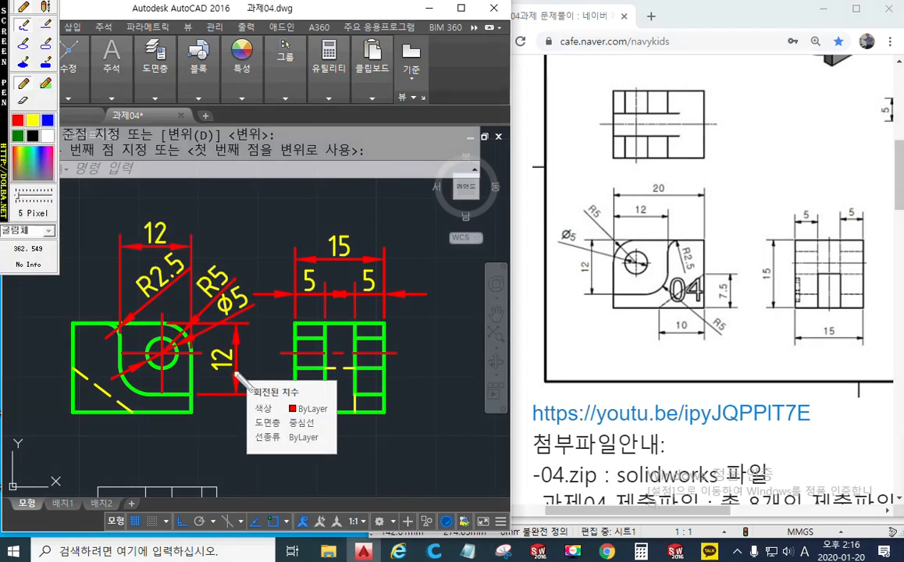
pyautogui.moveTo(312, 268)
pyautogui.mouseDown()
pyautogui.moveTo(300, 285)
pyautogui.moveTo(316, 292)
pyautogui.moveTo(320, 278)
pyautogui.mouseUp()
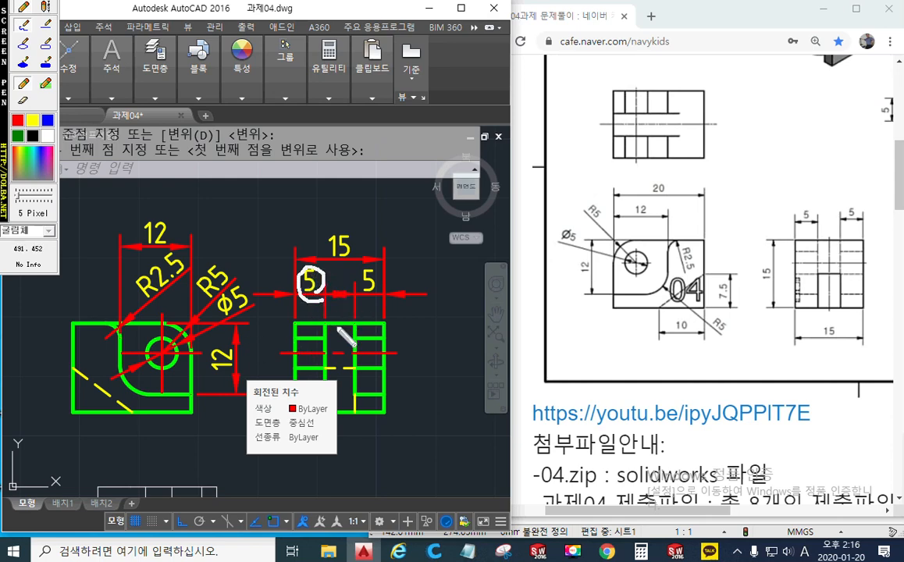
pyautogui.moveTo(328, 318); pyautogui.dragTo(328, 383)
pyautogui.moveTo(360, 321); pyautogui.dragTo(360, 385)
pyautogui.moveTo(325, 340)
pyautogui.mouseDown()
pyautogui.moveTo(294, 337)
pyautogui.moveTo(293, 366)
pyautogui.mouseUp()
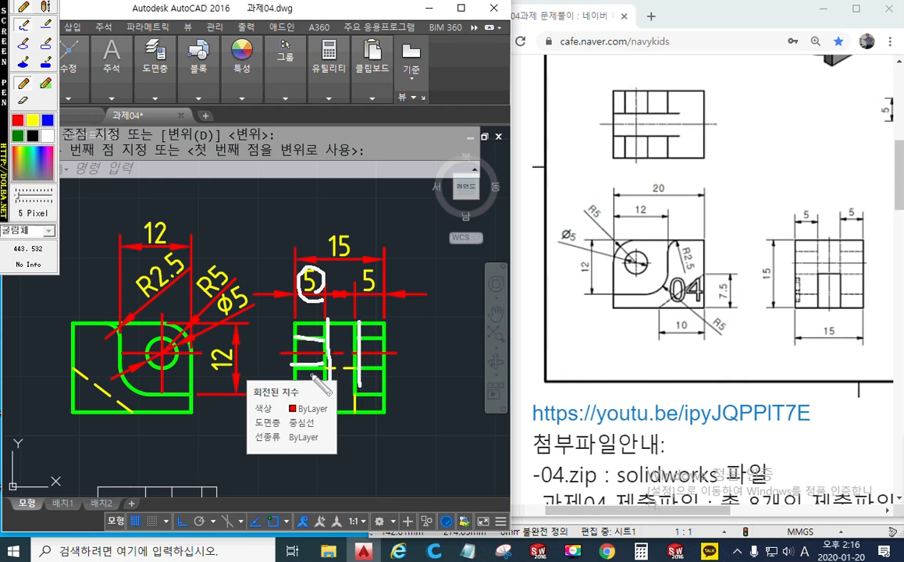
pyautogui.moveTo(208, 343)
pyautogui.mouseDown()
pyautogui.moveTo(205, 357)
pyautogui.moveTo(243, 361)
pyautogui.mouseUp()
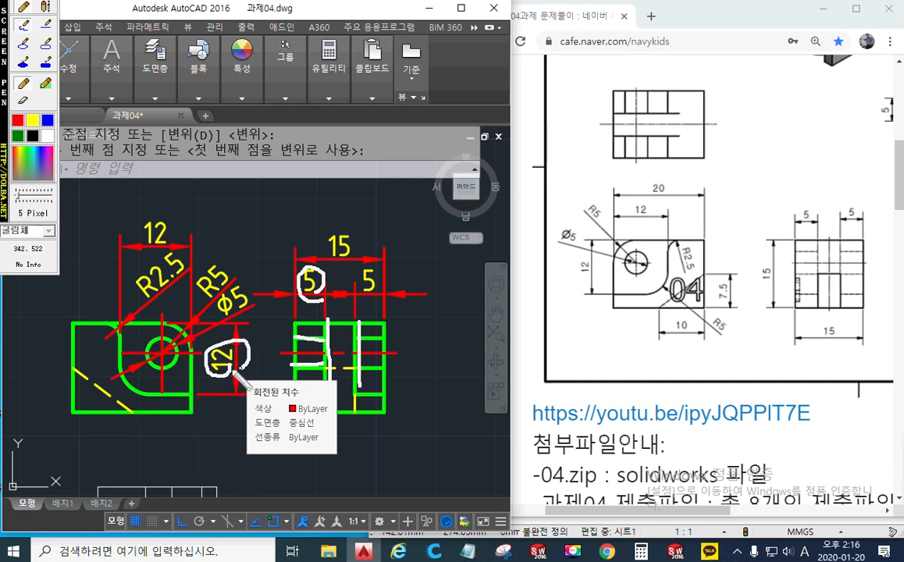
pyautogui.moveTo(167, 244)
pyautogui.mouseDown()
pyautogui.moveTo(130, 232)
pyautogui.moveTo(172, 214)
pyautogui.moveTo(167, 245)
pyautogui.mouseUp()
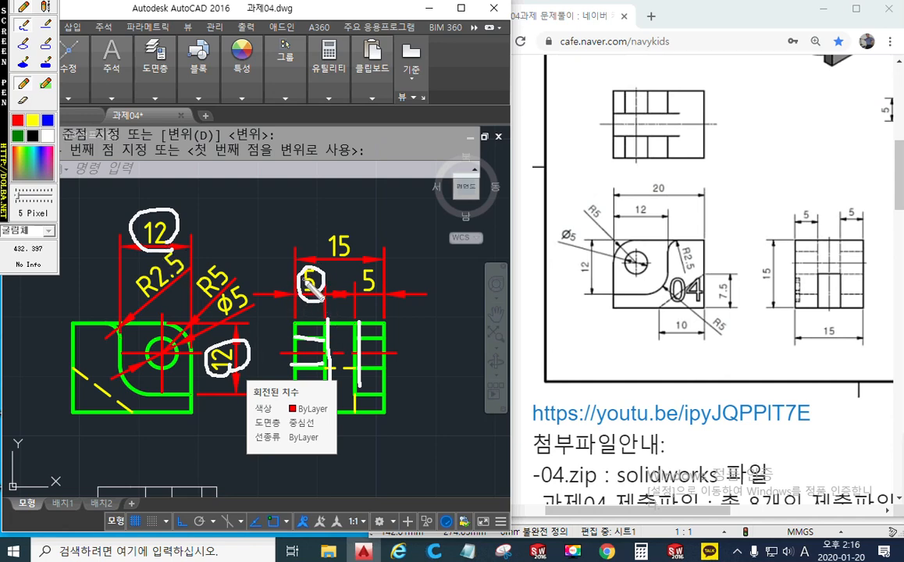
pyautogui.press('Escape')
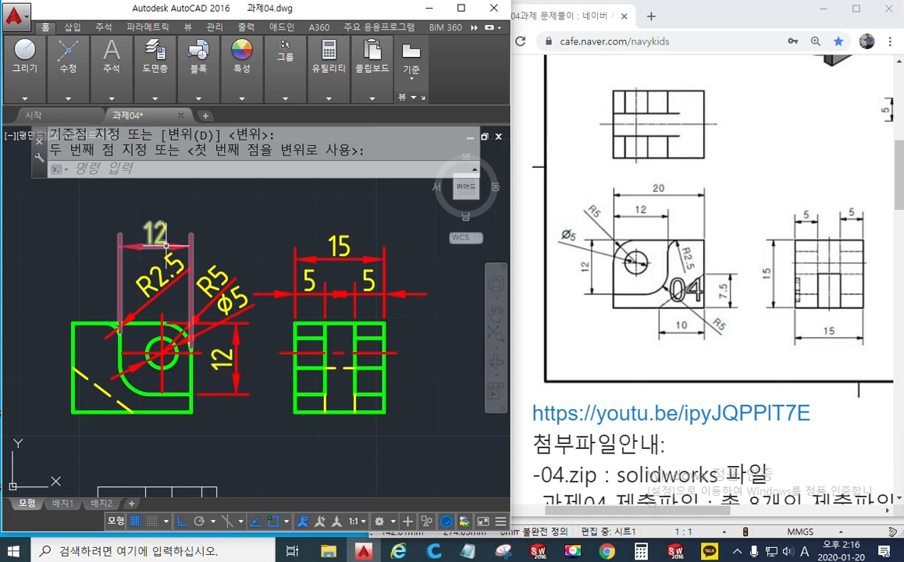
pyautogui.click(162, 289)
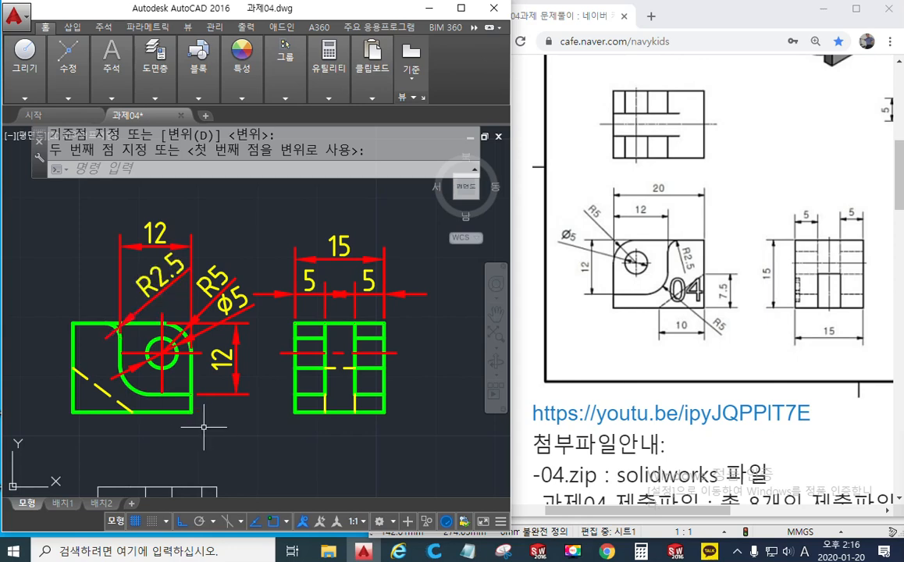
# Add an R5 radius dimension to the large lower arc of the front view's inner profile, placed outside its lower-left corner.
pyautogui.moveTo(128, 384)
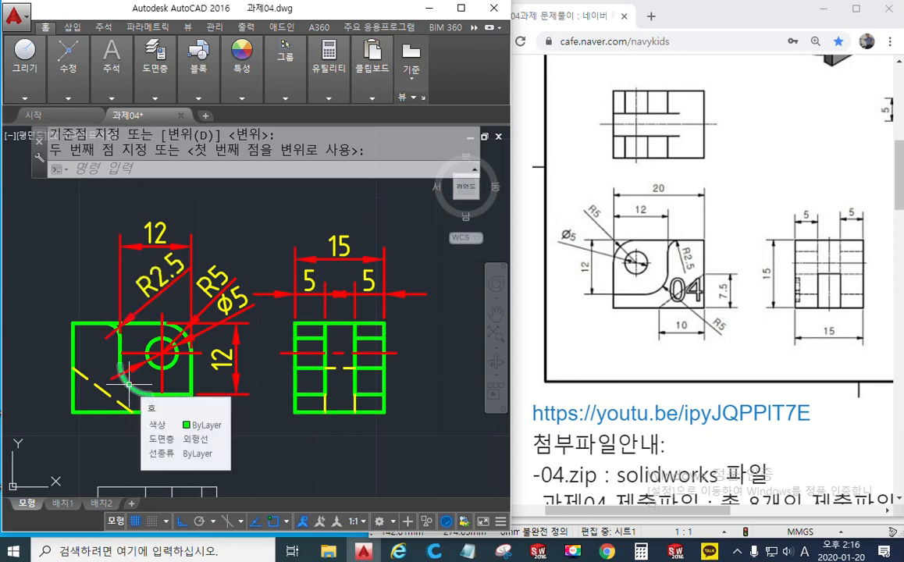
pyautogui.scroll(4, 128, 384)
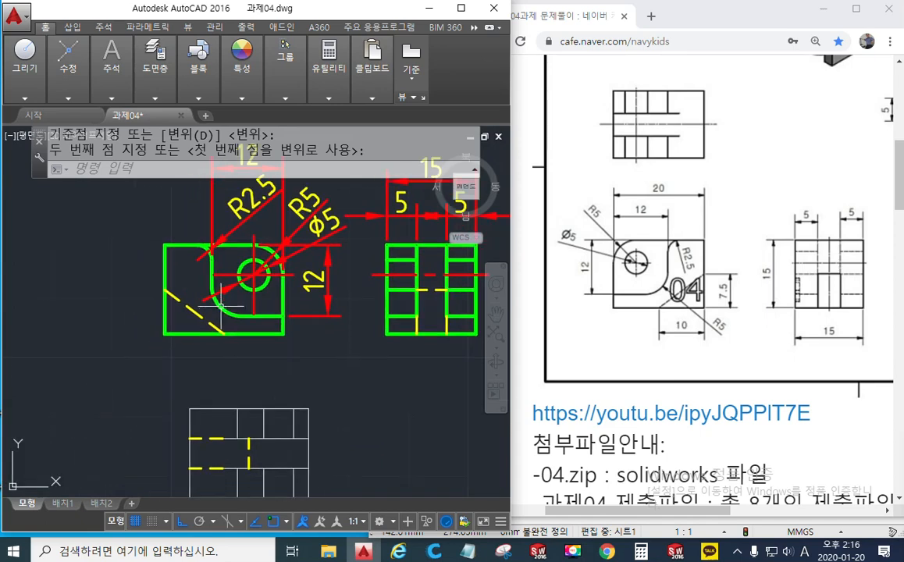
pyautogui.moveTo(207, 320)
pyautogui.write('-DIMr')
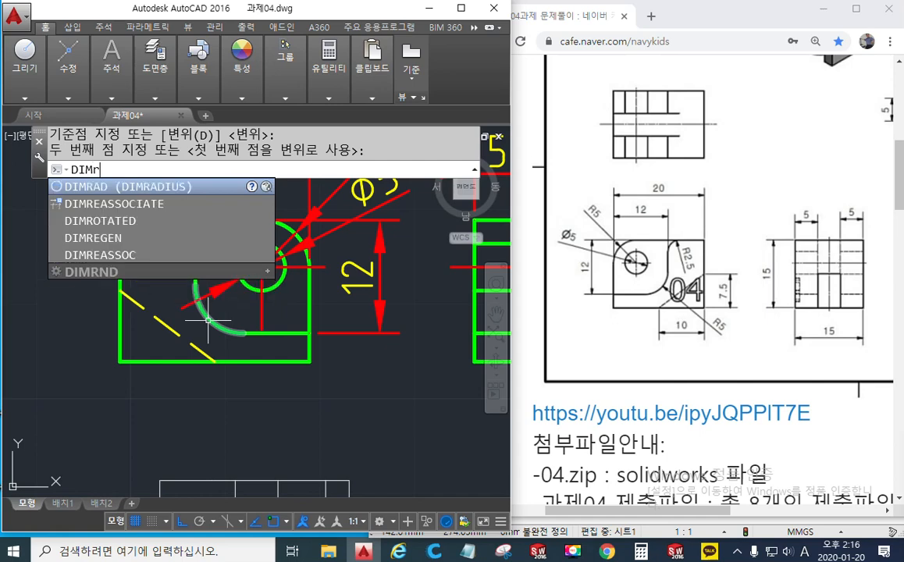
pyautogui.press('Return')
pyautogui.click(208, 320)
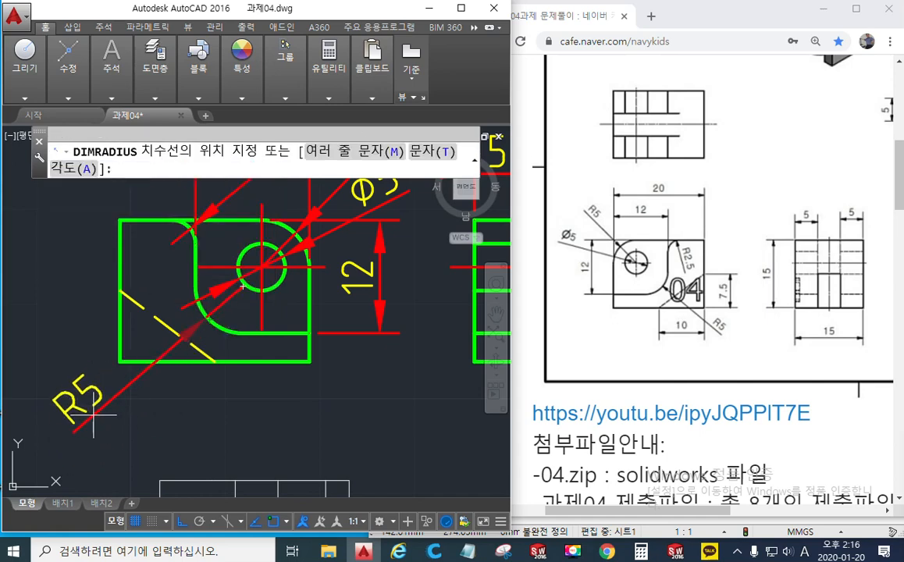
pyautogui.moveTo(134, 421); pyautogui.dragTo(170, 377, button='middle')
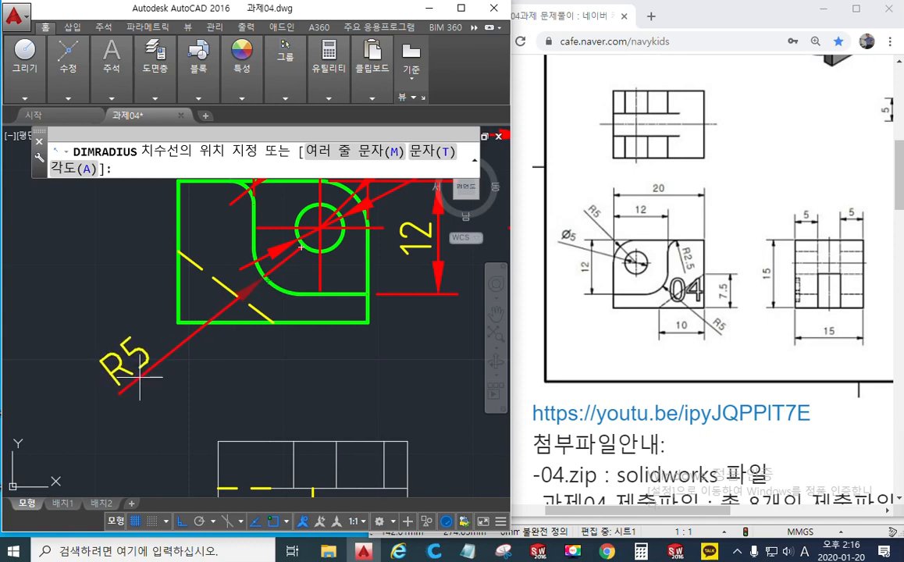
pyautogui.click(140, 377)
pyautogui.moveTo(286, 323); pyautogui.dragTo(269, 353, button='middle')
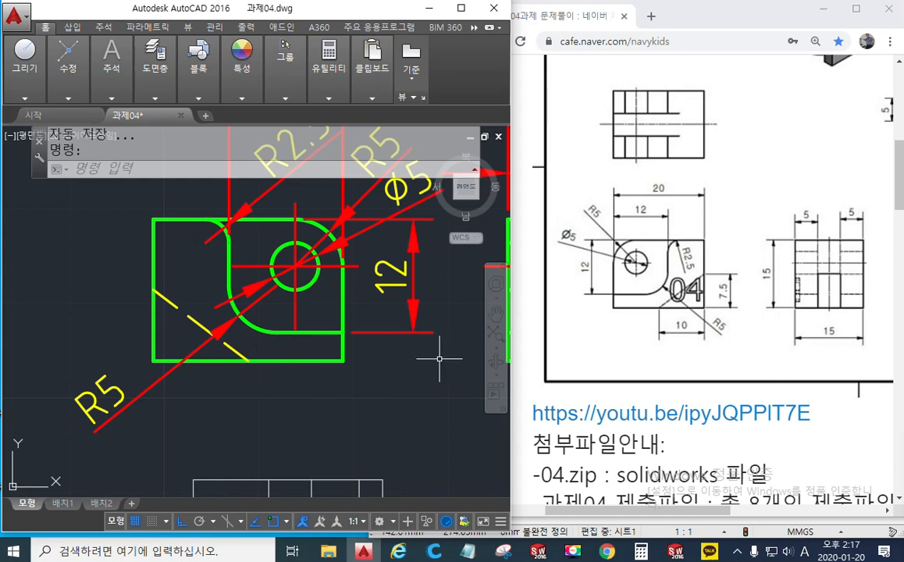
# Trace in white the front view's inner profile and its dashed diagonal line, clearing the markup after each.
pyautogui.press('F12')
pyautogui.moveTo(201, 220)
pyautogui.mouseDown()
pyautogui.moveTo(213, 223)
pyautogui.moveTo(233, 289)
pyautogui.moveTo(293, 335)
pyautogui.moveTo(344, 338)
pyautogui.mouseUp()
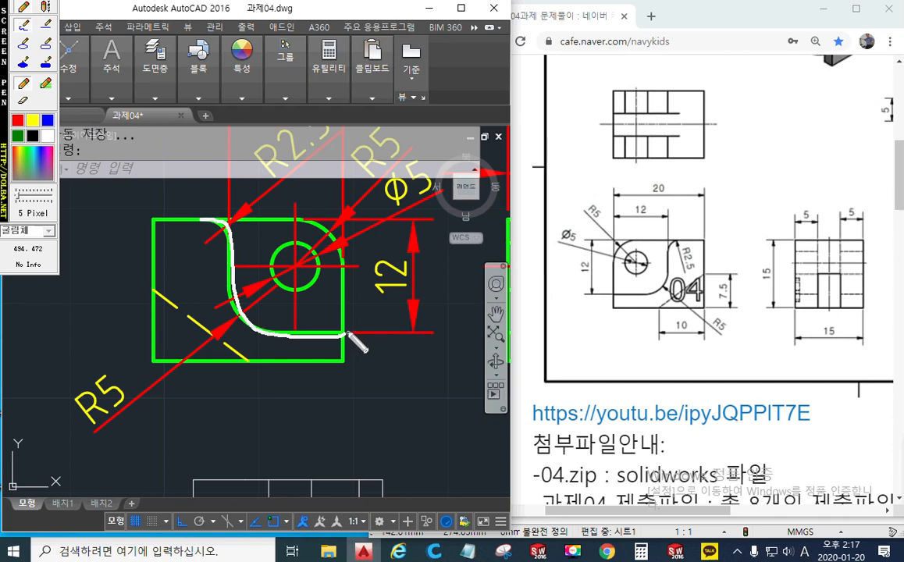
pyautogui.press('Escape')
pyautogui.press('F12')
pyautogui.moveTo(135, 284); pyautogui.dragTo(247, 367)
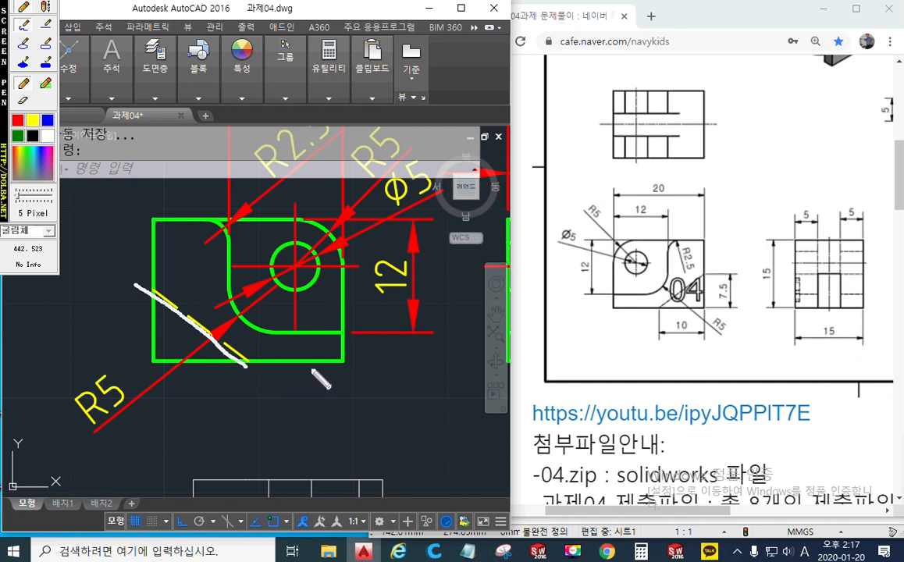
pyautogui.press('F12')
# Mark in white below the side view's two lower dashed lines, trace the front view's dashed diagonal, and clear the markup.
pyautogui.scroll(-3, 328, 369)
pyautogui.scroll(2, 279, 362)
pyautogui.press('F12')
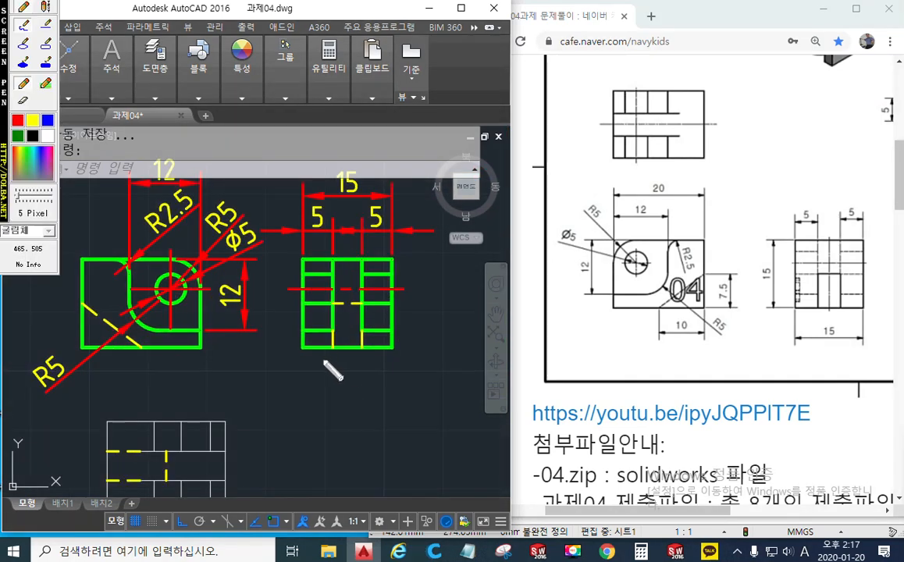
pyautogui.moveTo(367, 358); pyautogui.dragTo(367, 380)
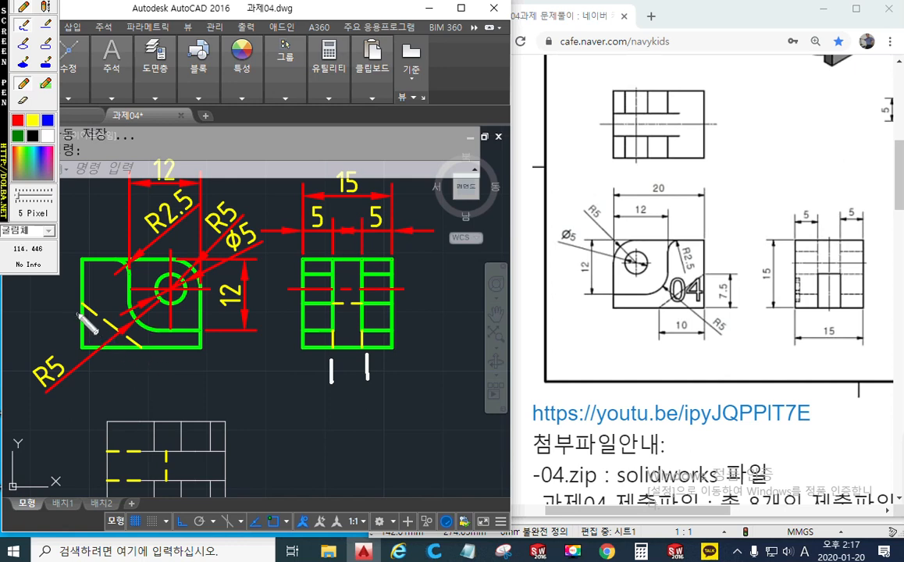
pyautogui.moveTo(83, 305); pyautogui.dragTo(136, 348)
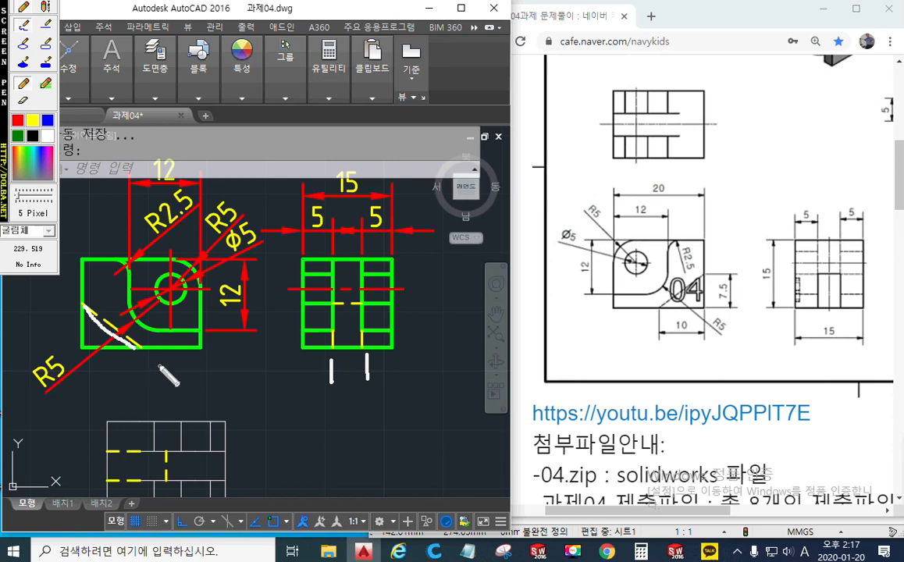
pyautogui.press('F12')
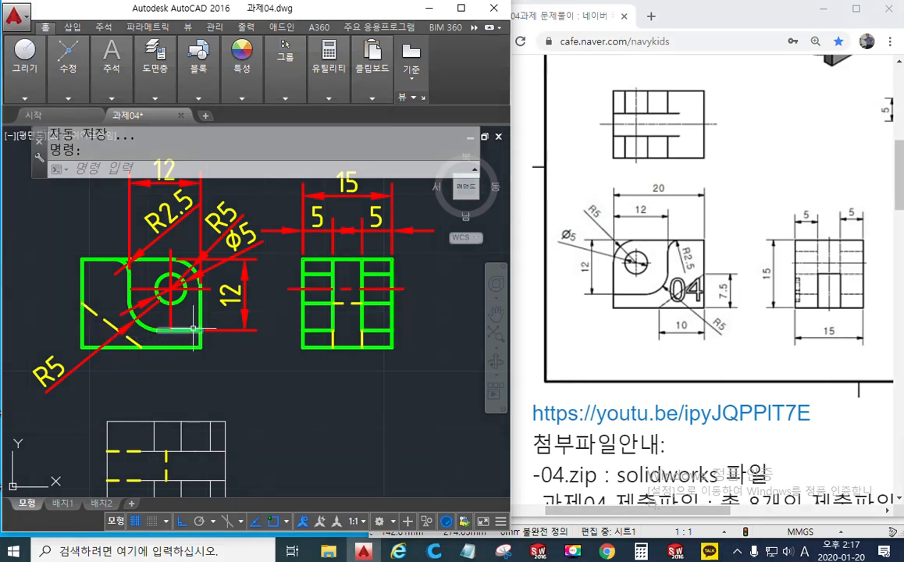
# Add a vertical linear dimension outside the front view's left edge, from its lower-left corner to the dashed diagonal's upper end.
pyautogui.write('DIML')
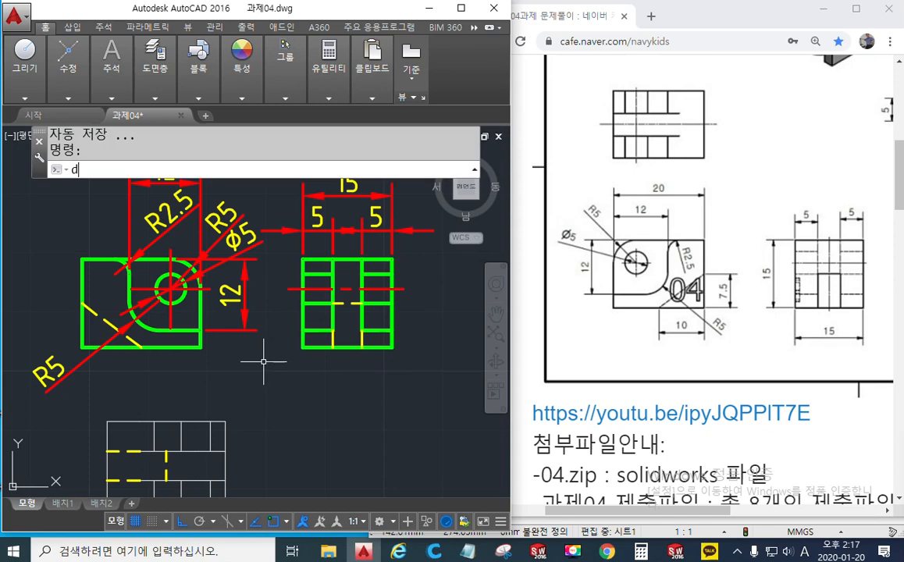
pyautogui.press('Return')
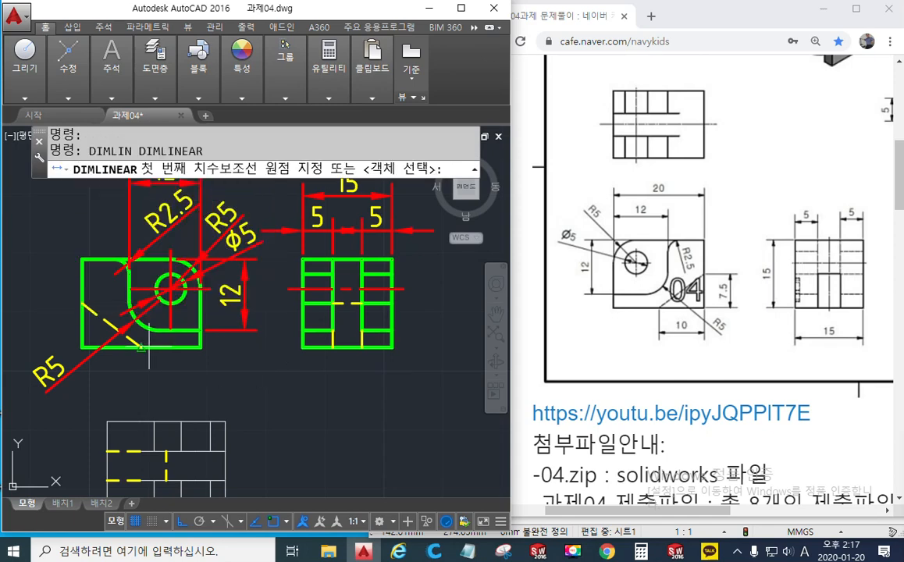
pyautogui.scroll(3, 99, 312)
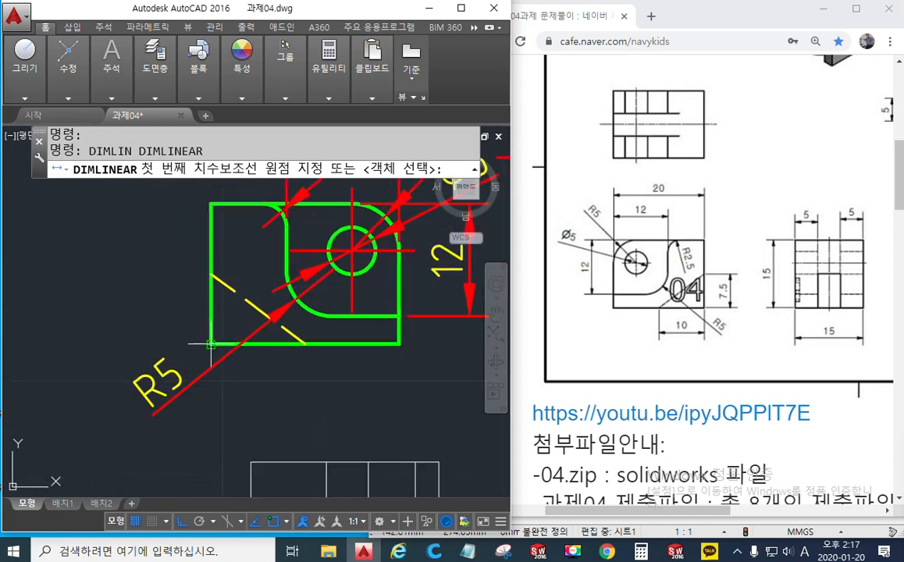
pyautogui.click(210, 343)
pyautogui.click(210, 275)
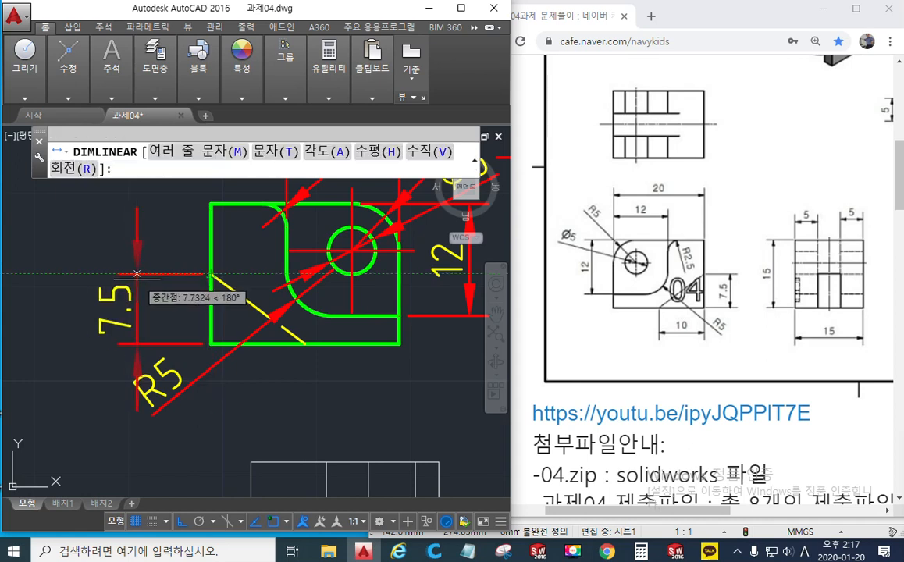
pyautogui.click(117, 287)
# Add a horizontal linear dimension below the front view, from its lower-left corner to the dashed diagonal's lower end.
pyautogui.press('Return')
pyautogui.click(219, 341)
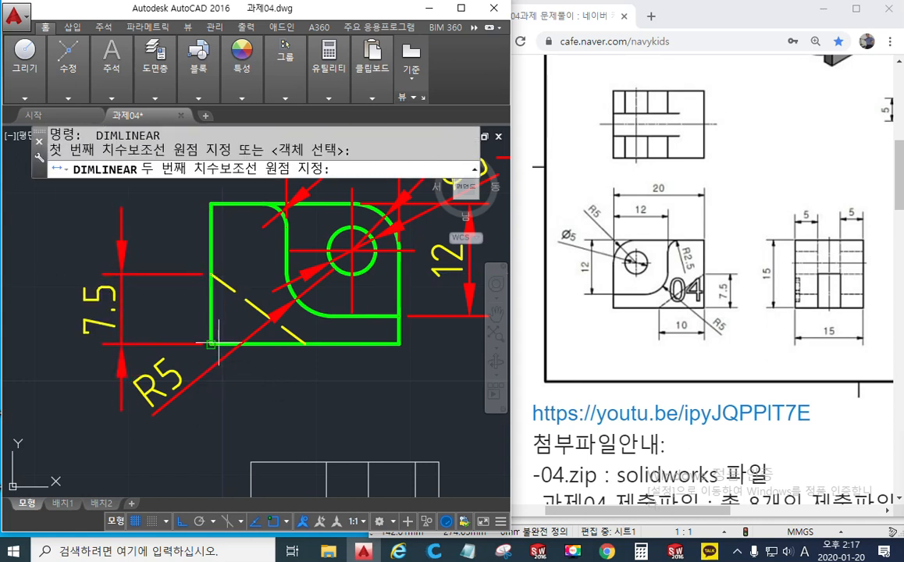
pyautogui.click(302, 341)
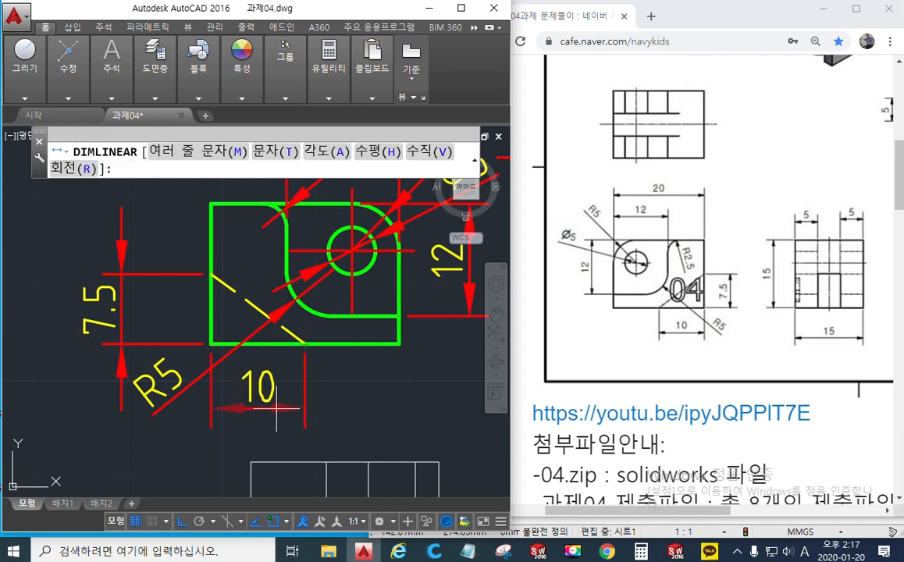
pyautogui.click(276, 408)
pyautogui.moveTo(207, 257); pyautogui.dragTo(138, 192, button='middle')
pyautogui.scroll(-2, 138, 192)
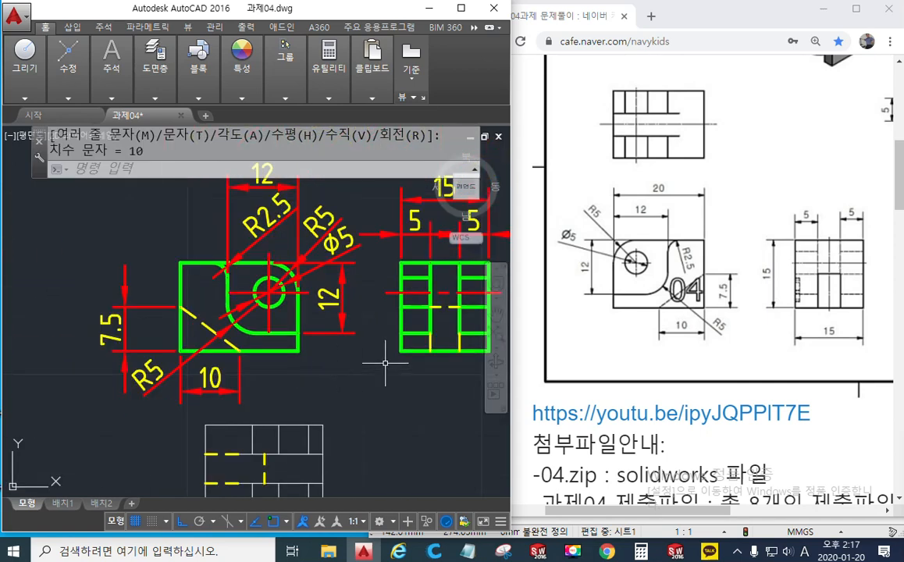
pyautogui.moveTo(316, 277); pyautogui.dragTo(353, 399, button='middle')
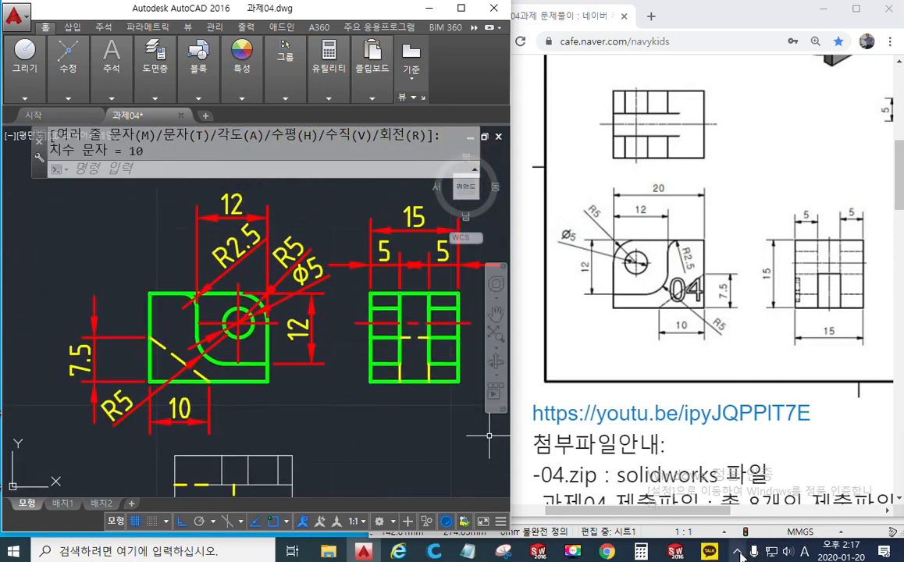
# Check the system sound volume and open the Windows volume mixer.
pyautogui.click(787, 552)
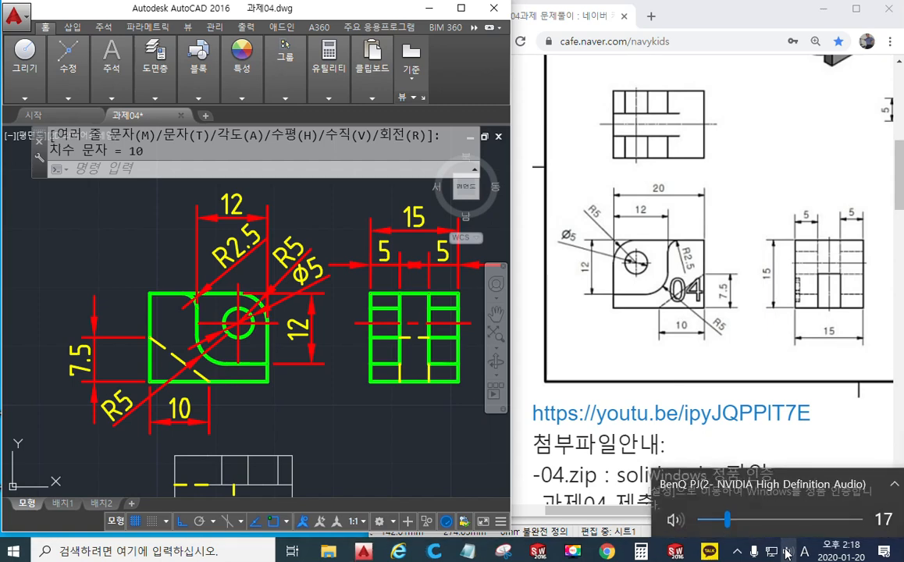
pyautogui.click(737, 552)
pyautogui.rightClick(789, 552)
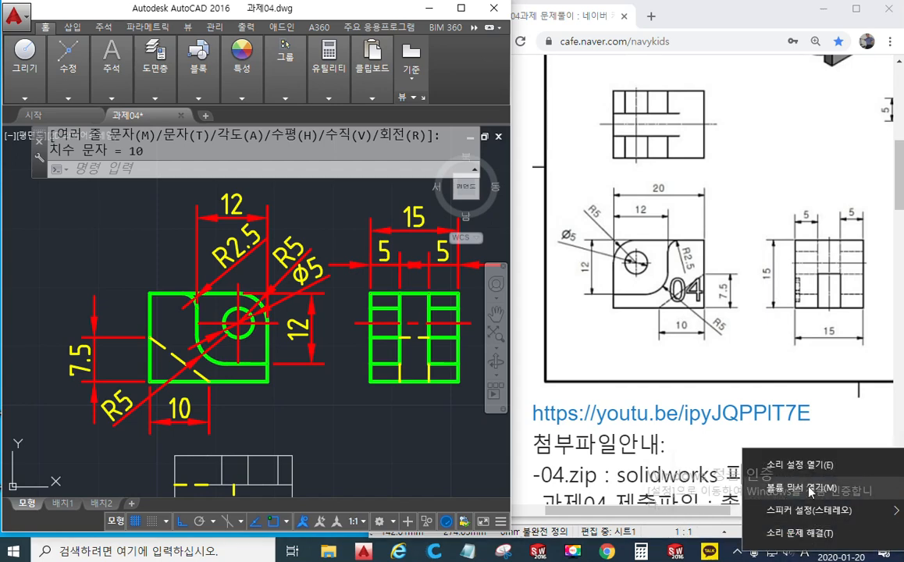
pyautogui.click(853, 489)
pyautogui.moveTo(673, 298); pyautogui.dragTo(903, 251)
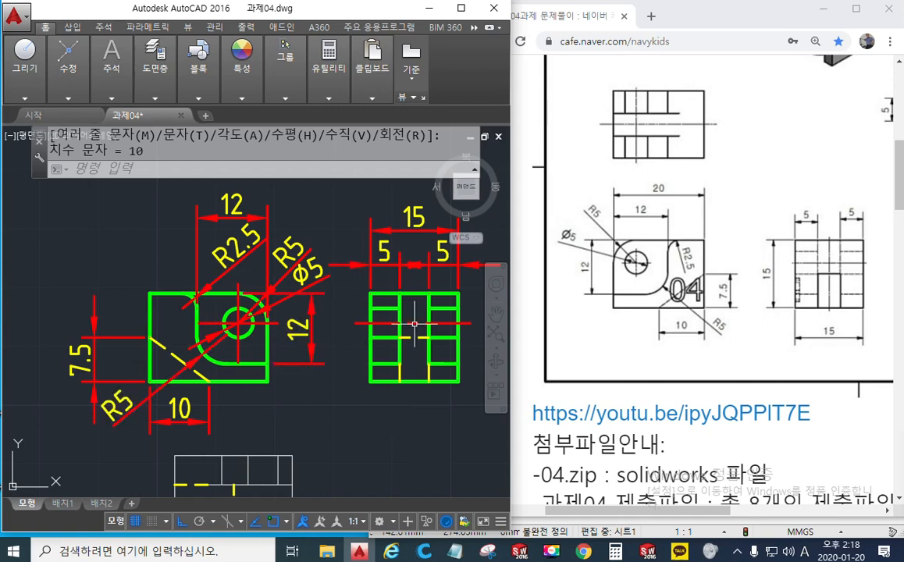
pyautogui.click(312, 361)
pyautogui.moveTo(343, 394); pyautogui.dragTo(339, 406, button='middle')
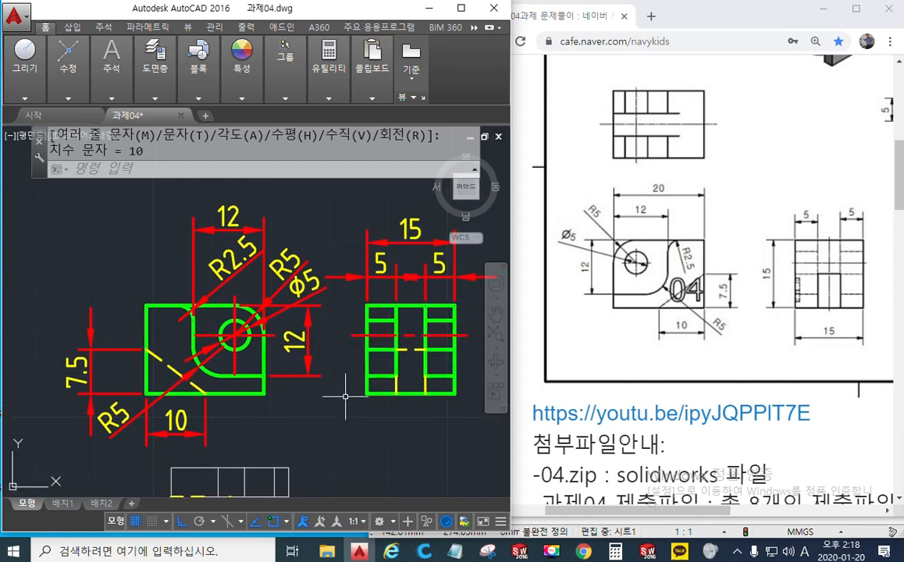
pyautogui.moveTo(353, 391); pyautogui.dragTo(313, 407, button='middle')
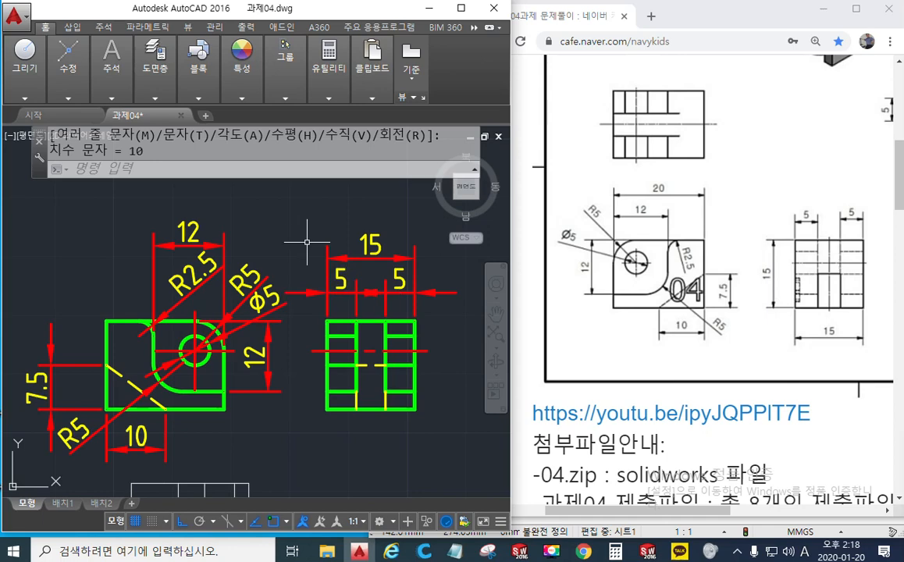
pyautogui.write('DIM')
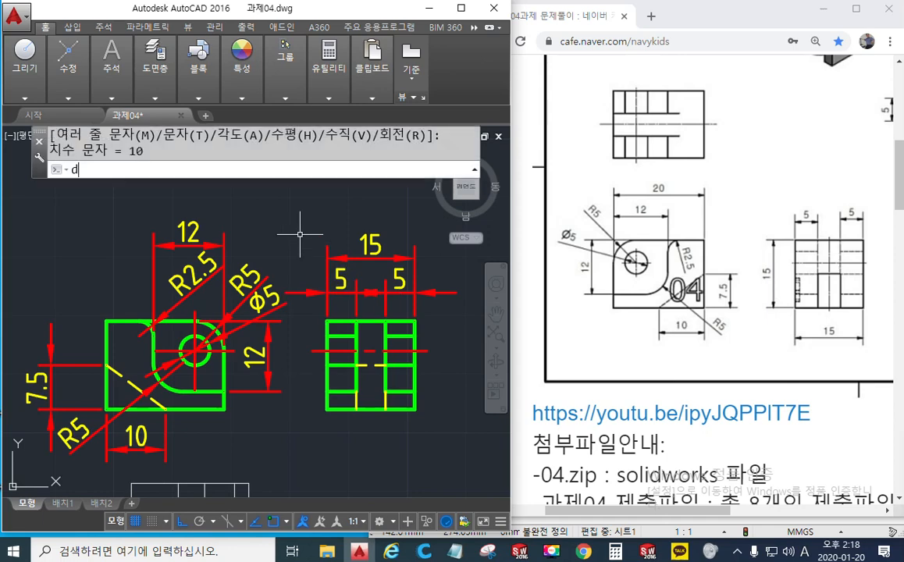
pyautogui.write('lin')
pyautogui.press('Return')
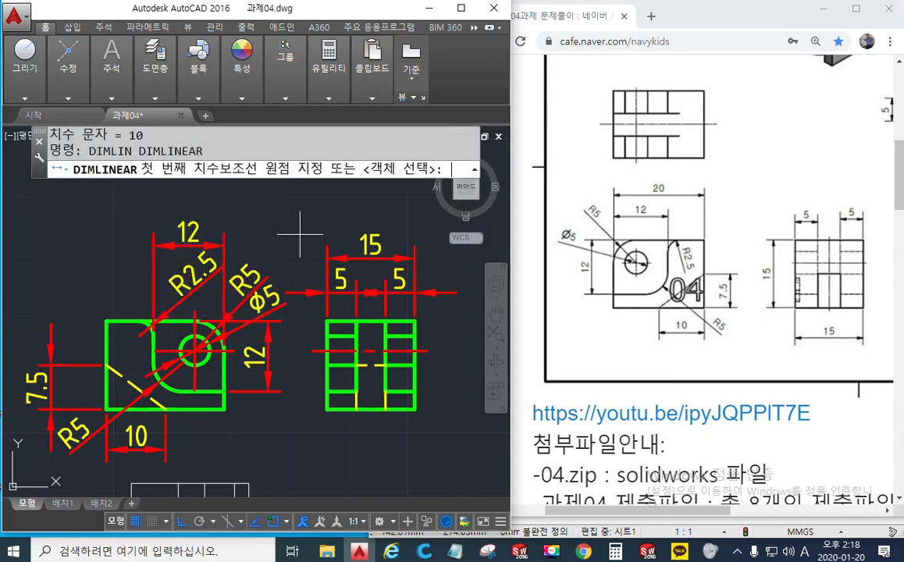
pyautogui.click(223, 357)
pyautogui.click(106, 320)
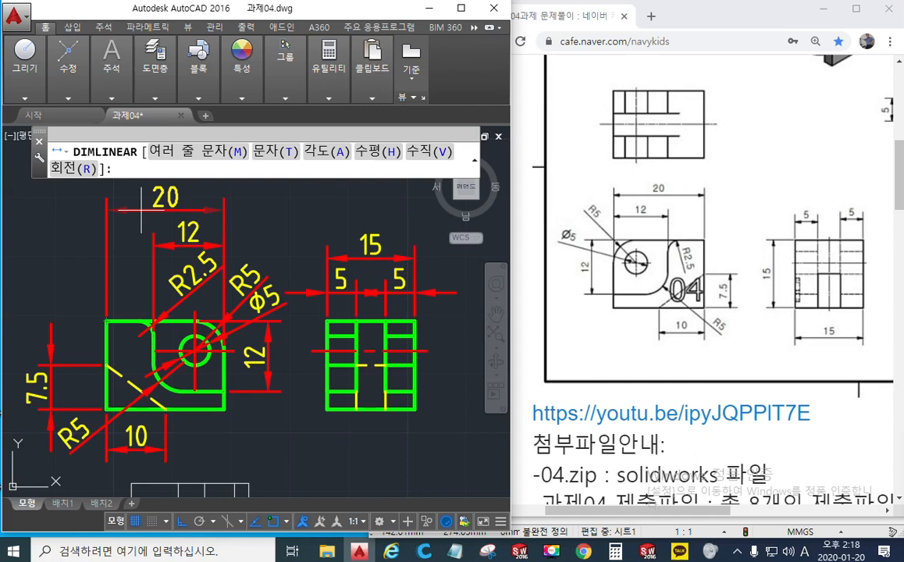
pyautogui.press('Escape')
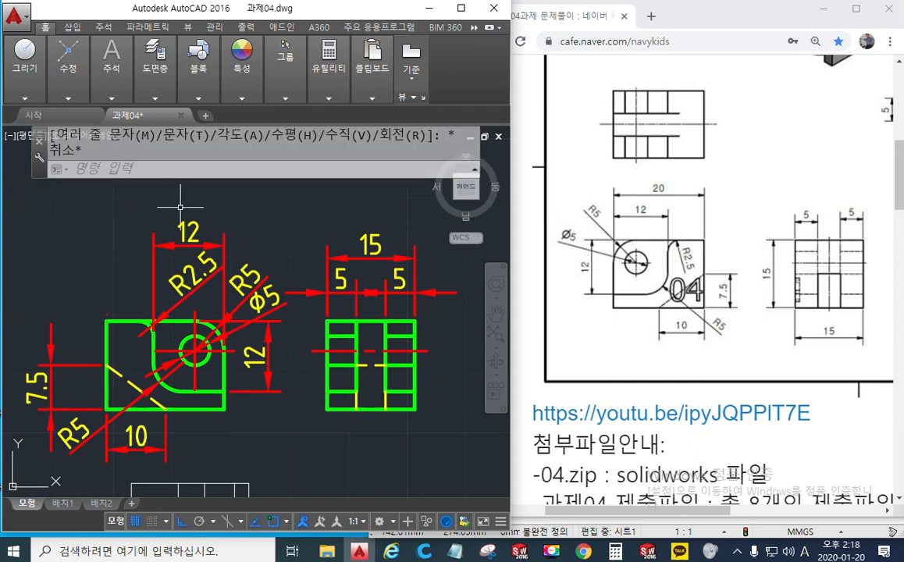
# Add a baseline dimension for the front view's overall width, based on the right extension line of the horizontal 12 dimension above it.
pyautogui.write('d')
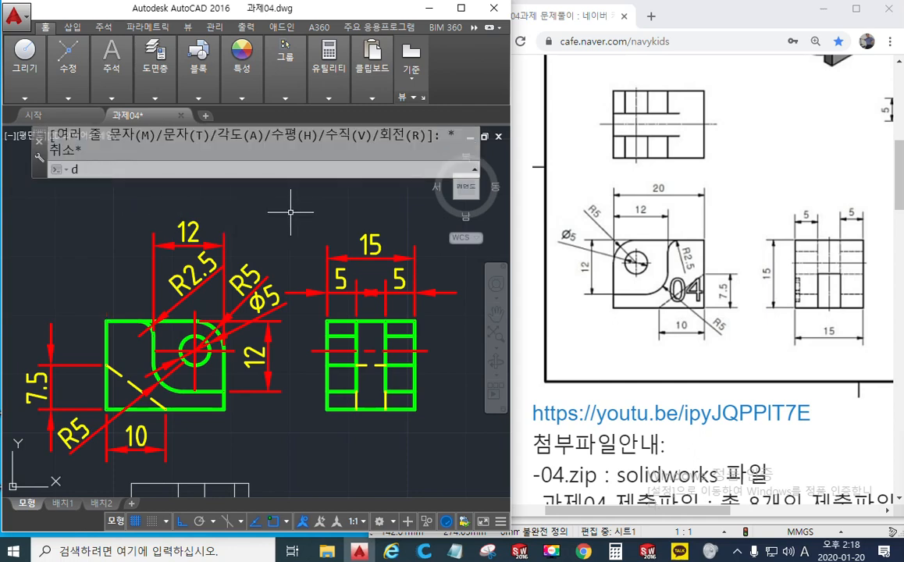
pyautogui.write('im')
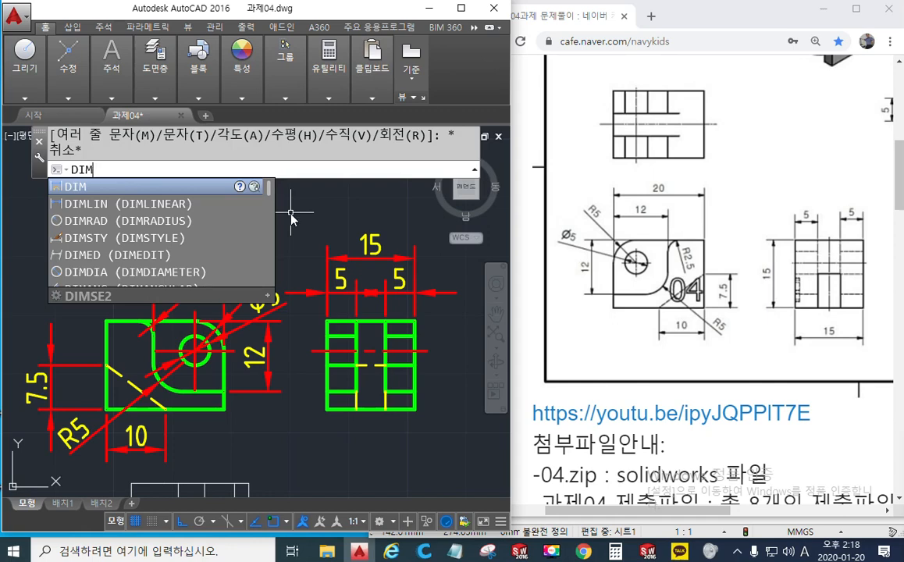
pyautogui.write('ba')
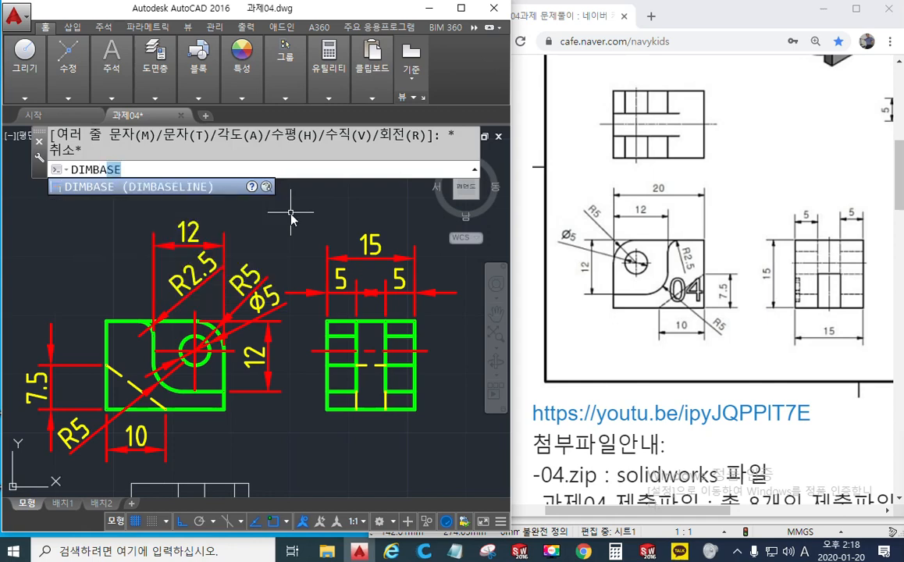
pyautogui.press('Return')
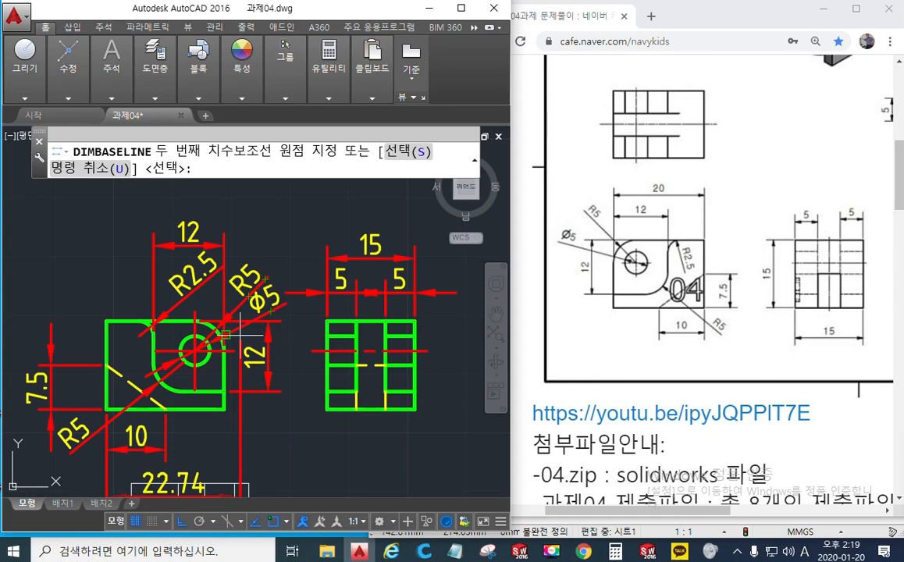
pyautogui.write('s')
pyautogui.press('Return')
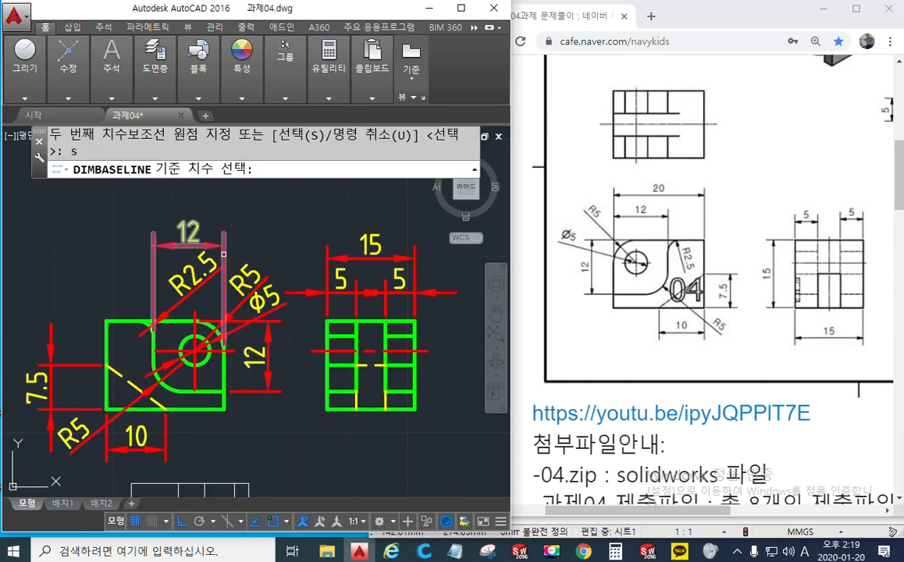
pyautogui.click(224, 254)
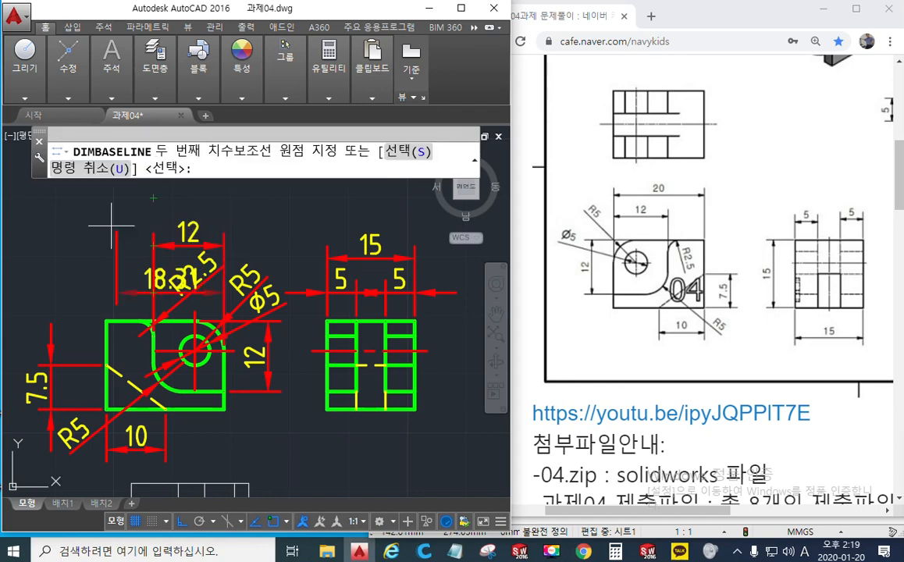
pyautogui.click(106, 320)
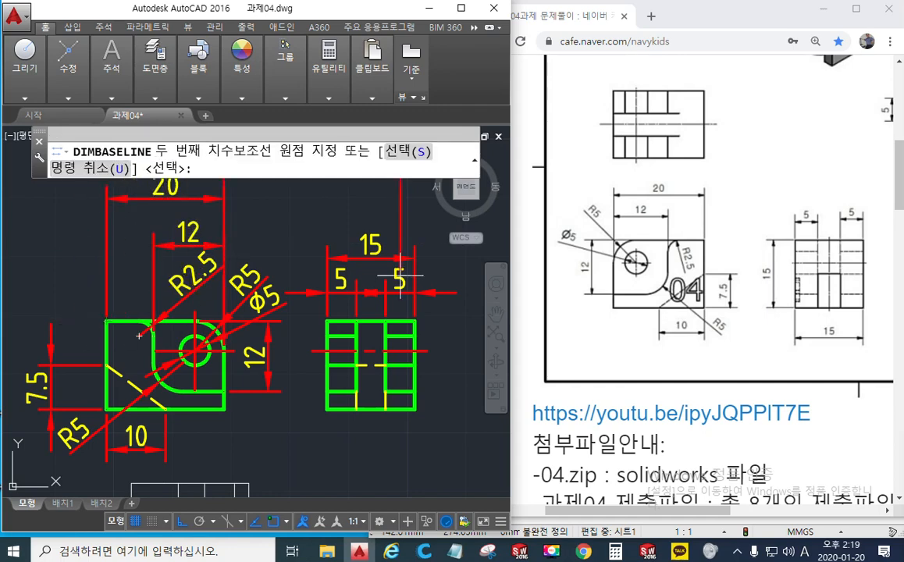
pyautogui.press('Return')
pyautogui.press('Return')
pyautogui.moveTo(311, 242)
pyautogui.mouseDown(button='middle')
pyautogui.moveTo(322, 264)
pyautogui.moveTo(327, 254)
pyautogui.mouseUp(button='middle')
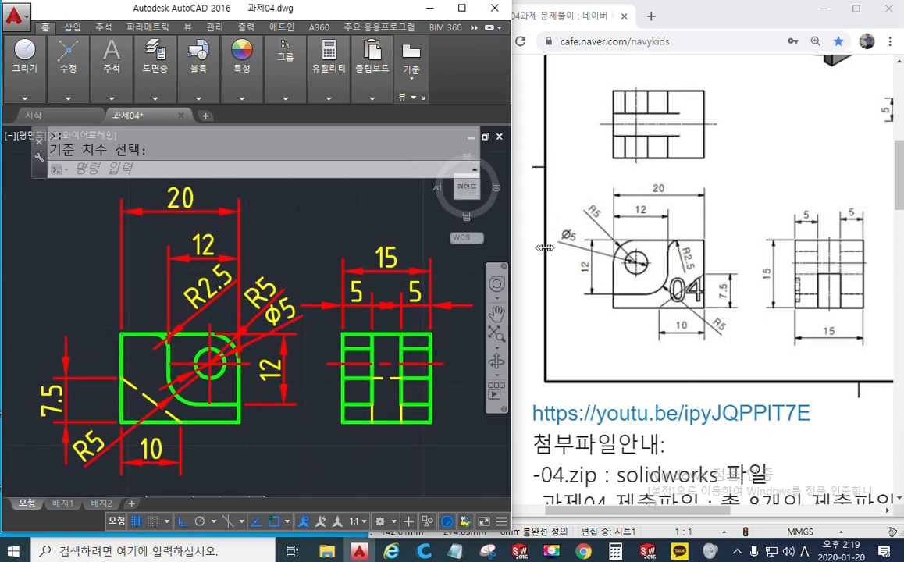
# Widen the drawing window slightly and trace in white the inner extension lines of the side view's two 5 dimensions.
pyautogui.moveTo(544, 248); pyautogui.dragTo(551, 247)
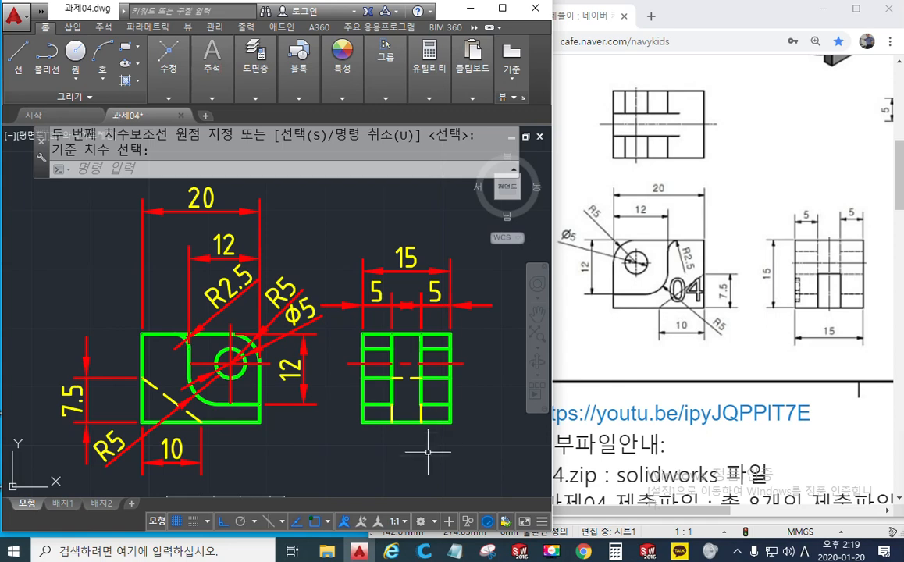
pyautogui.press('F12')
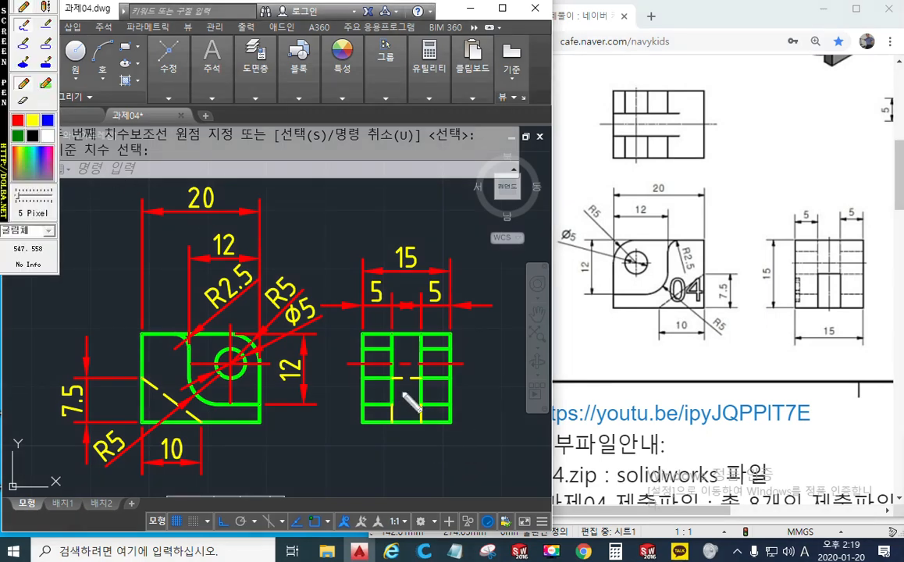
pyautogui.moveTo(392, 294); pyautogui.dragTo(391, 361)
pyautogui.moveTo(422, 294); pyautogui.dragTo(423, 344)
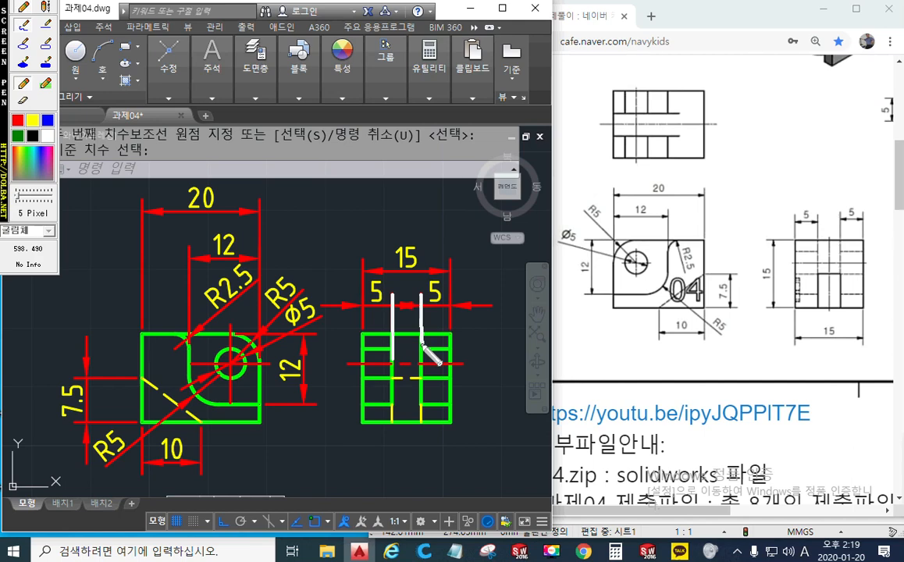
# Shade the reference front view's inner profile red and its lower-right triangle blue, and mark the side view's lower dashed lines in white.
pyautogui.click(17, 123)
pyautogui.moveTo(643, 241)
pyautogui.mouseDown()
pyautogui.moveTo(654, 264)
pyautogui.moveTo(641, 282)
pyautogui.moveTo(613, 278)
pyautogui.moveTo(651, 273)
pyautogui.moveTo(616, 246)
pyautogui.moveTo(602, 273)
pyautogui.moveTo(621, 254)
pyautogui.moveTo(597, 274)
pyautogui.mouseUp()
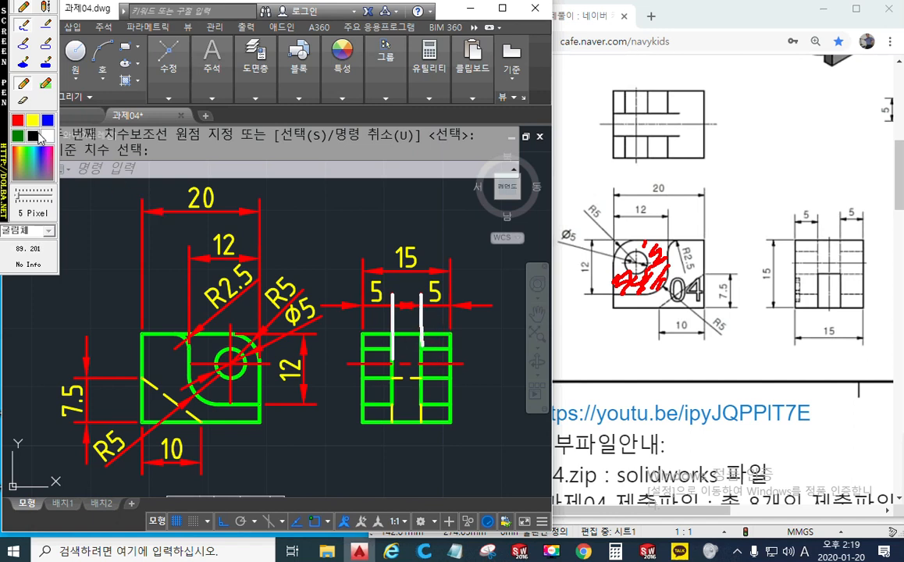
pyautogui.moveTo(395, 429)
pyautogui.mouseDown()
pyautogui.moveTo(395, 454)
pyautogui.moveTo(424, 454)
pyautogui.mouseUp()
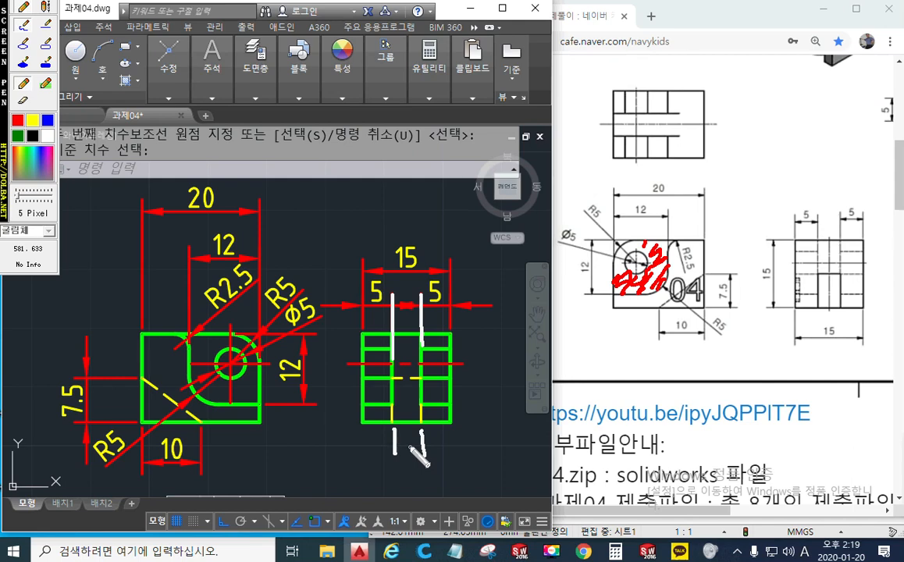
pyautogui.click(43, 117)
pyautogui.moveTo(711, 278)
pyautogui.mouseDown()
pyautogui.moveTo(673, 304)
pyautogui.moveTo(702, 309)
pyautogui.mouseUp()
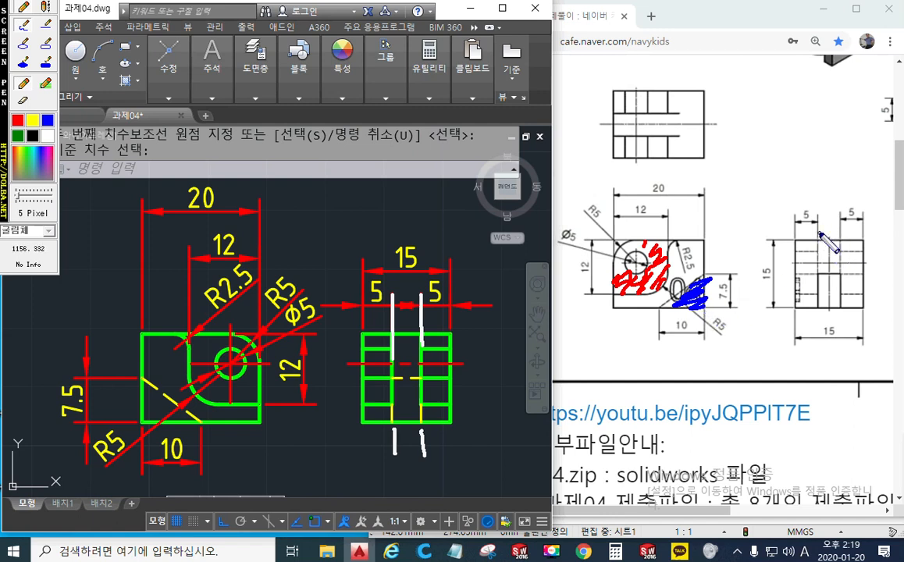
# Trace in blue the inner extension lines of the reference side view's two 5 dimensions down through the view, and clear the annotations.
pyautogui.moveTo(819, 234); pyautogui.dragTo(818, 305)
pyautogui.moveTo(842, 234); pyautogui.dragTo(841, 306)
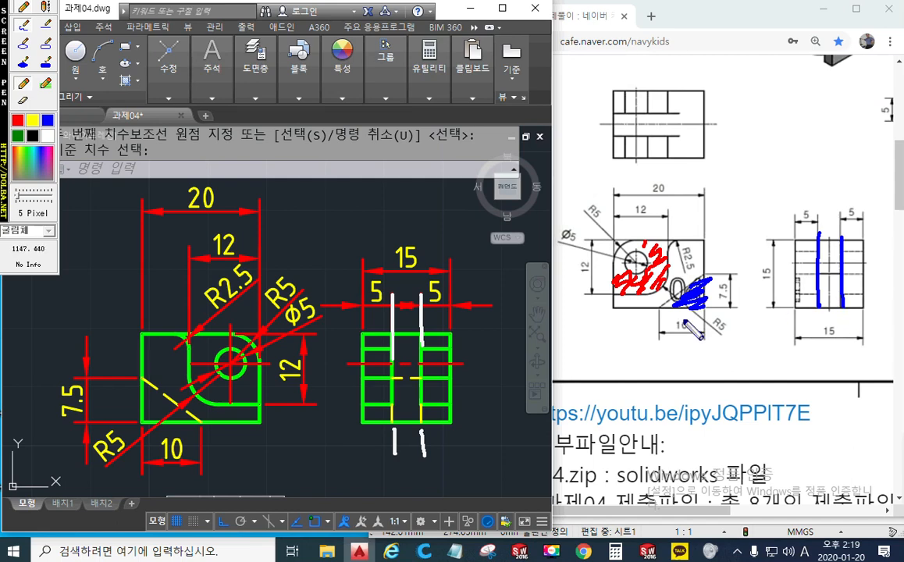
pyautogui.press('Escape')
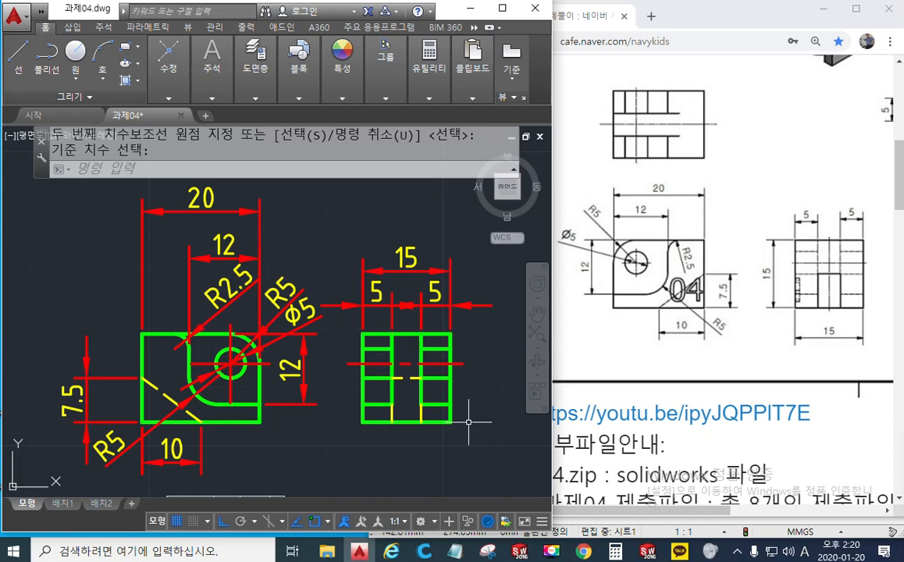
# Add a horizontal linear dimension below the side view between the lower ends of its two vertical dashed lines.
pyautogui.moveTo(438, 426); pyautogui.dragTo(441, 402, button='middle')
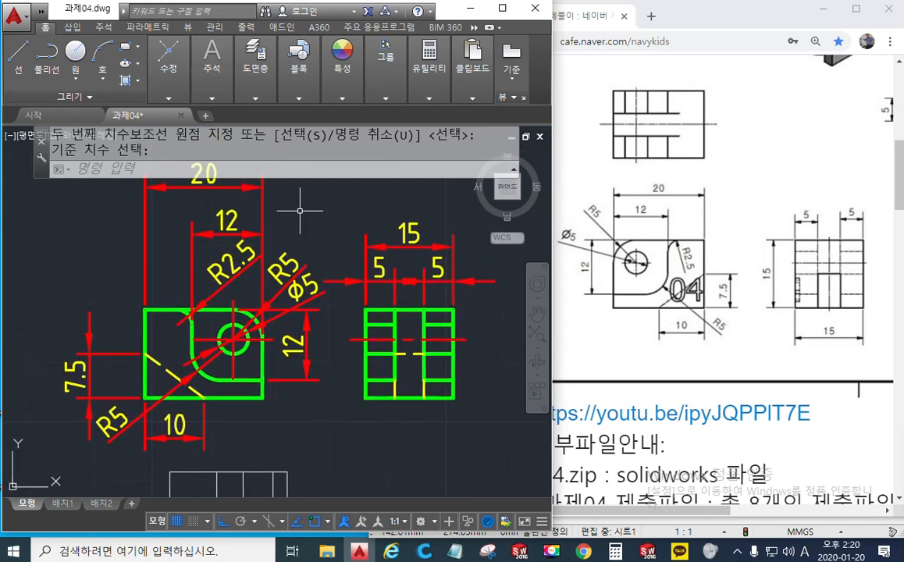
pyautogui.write('DIMLIN')
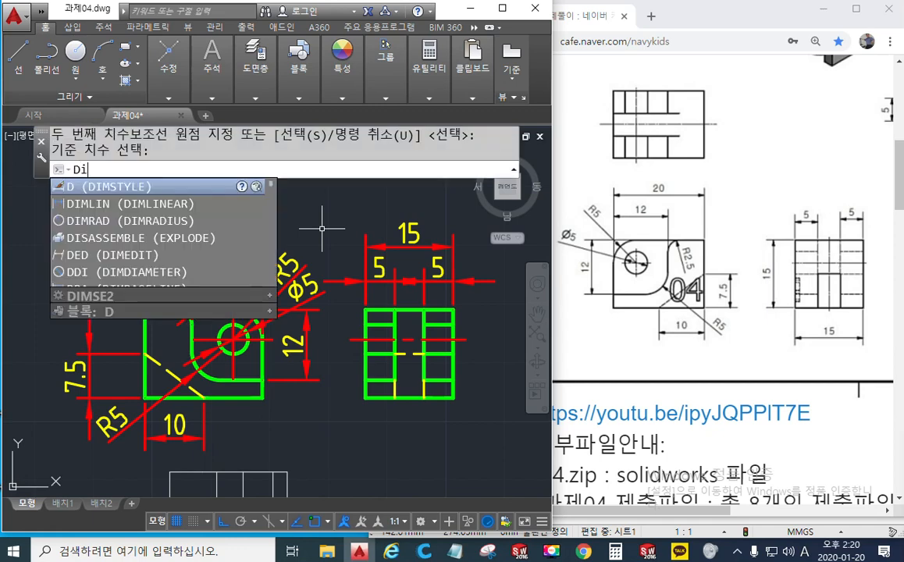
pyautogui.press('Return')
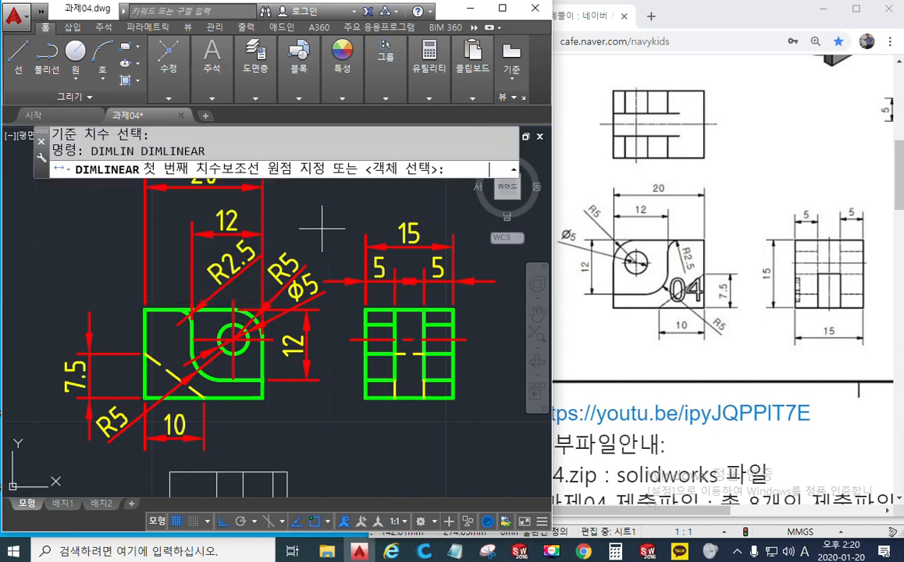
pyautogui.click(394, 398)
pyautogui.click(424, 398)
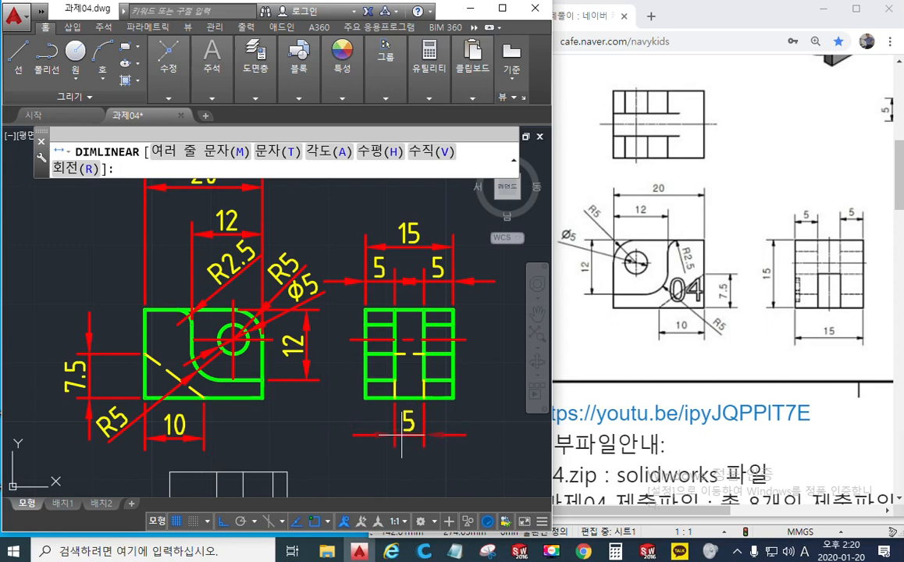
pyautogui.click(406, 435)
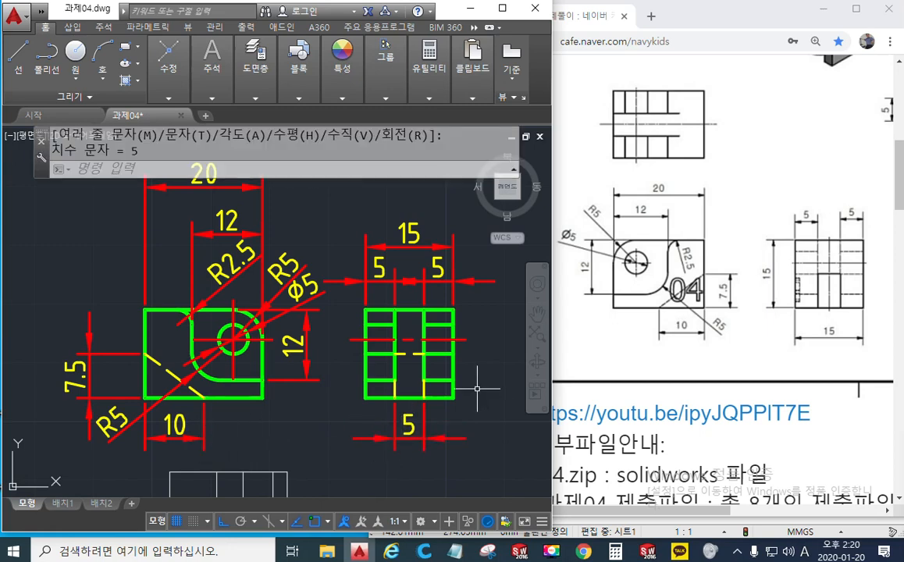
# Add a linear dimension from the side view's lower-left corner to its left dashed line, aligned with the neighbouring dimension below the view.
pyautogui.press('space')
pyautogui.click(365, 398)
pyautogui.click(394, 399)
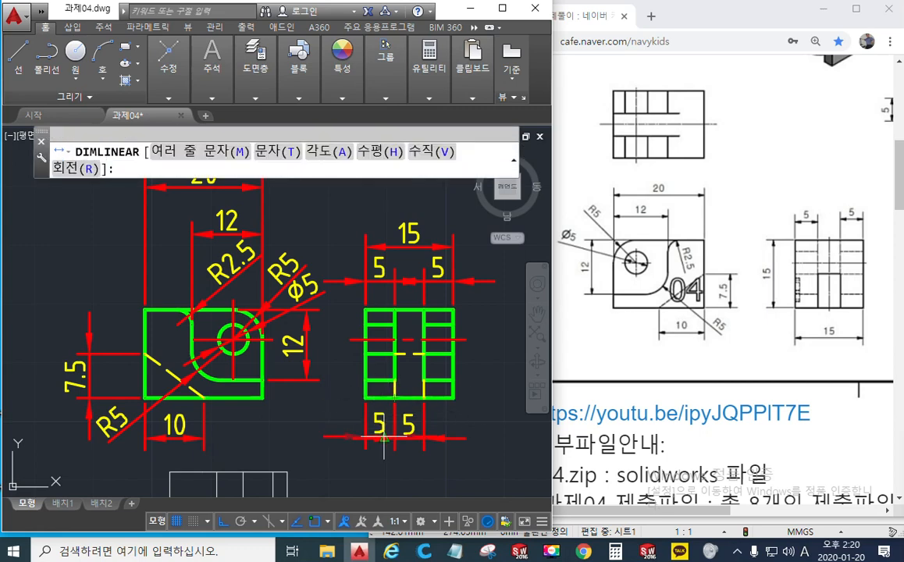
pyautogui.click(384, 440)
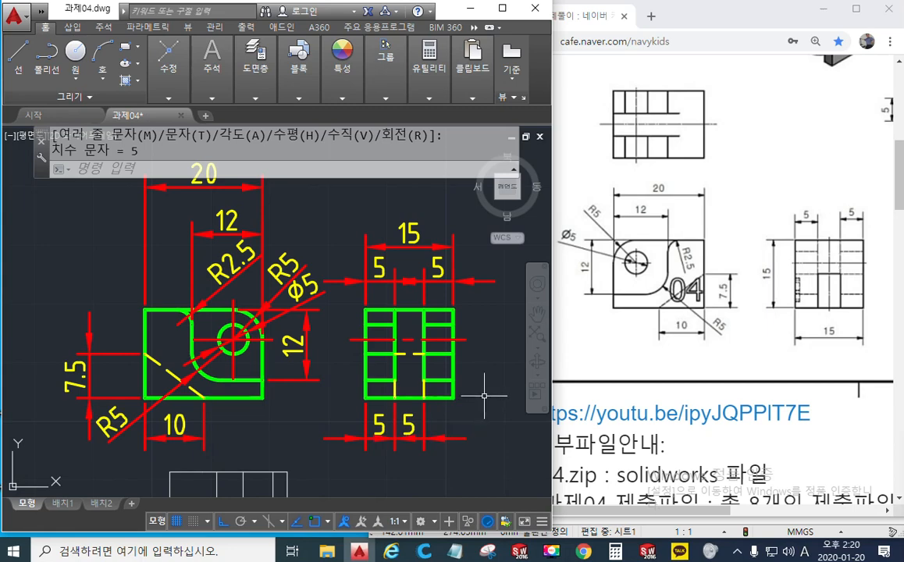
# Circle in white the ends of the front view's diagonal dashed line and the side view's two lower dashed-line ends, and clear the marks.
pyautogui.press('F9')
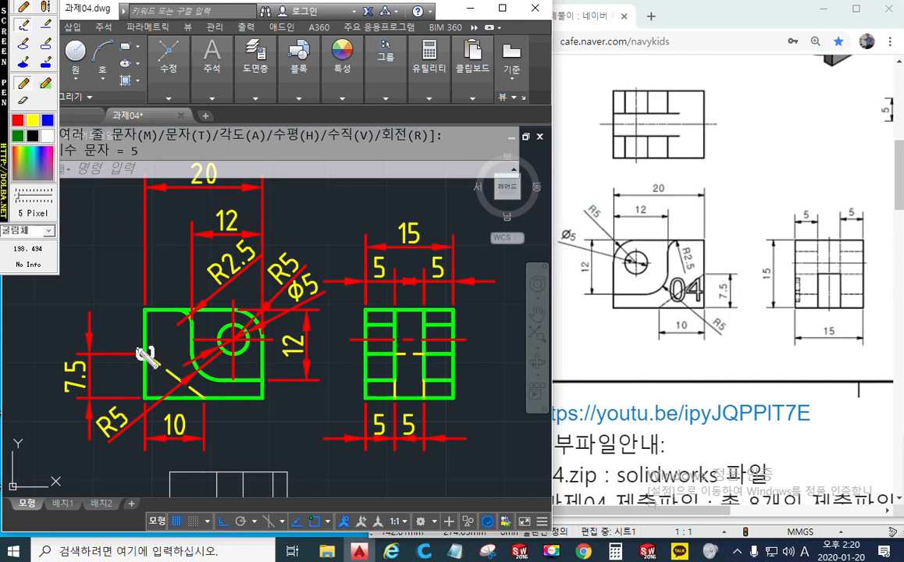
pyautogui.moveTo(143, 345); pyautogui.dragTo(144, 345)
pyautogui.moveTo(201, 392)
pyautogui.mouseDown()
pyautogui.moveTo(195, 404)
pyautogui.moveTo(208, 406)
pyautogui.mouseUp()
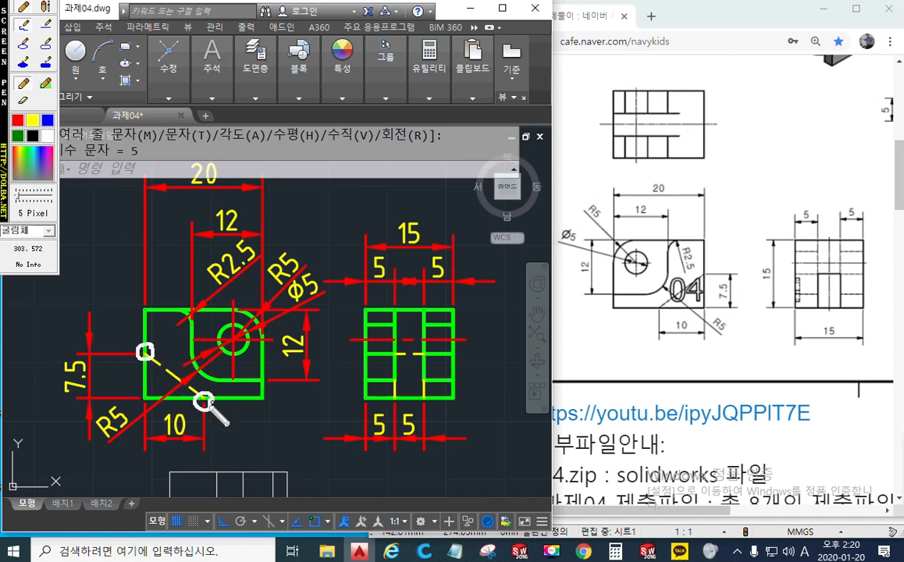
pyautogui.moveTo(398, 395)
pyautogui.mouseDown()
pyautogui.moveTo(392, 408)
pyautogui.moveTo(405, 397)
pyautogui.moveTo(432, 399)
pyautogui.mouseUp()
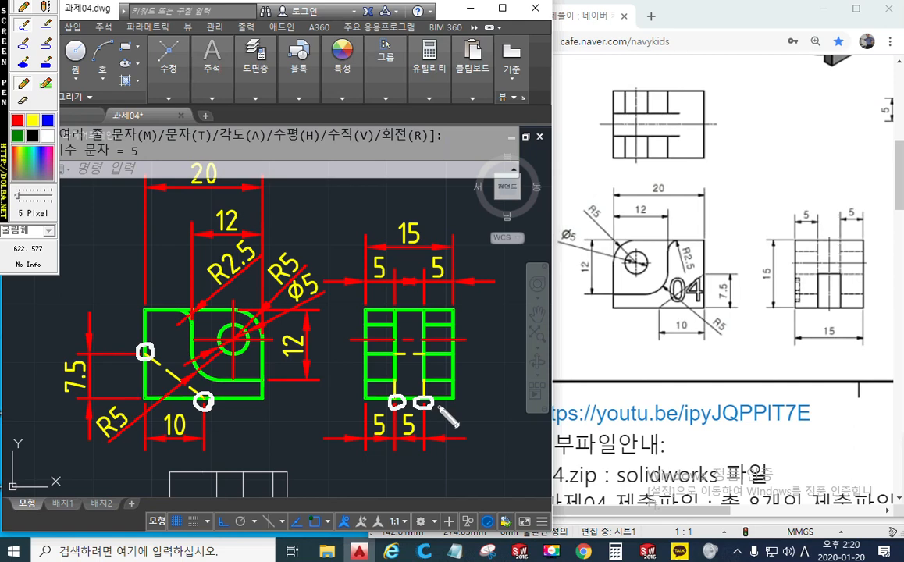
pyautogui.press('Escape')
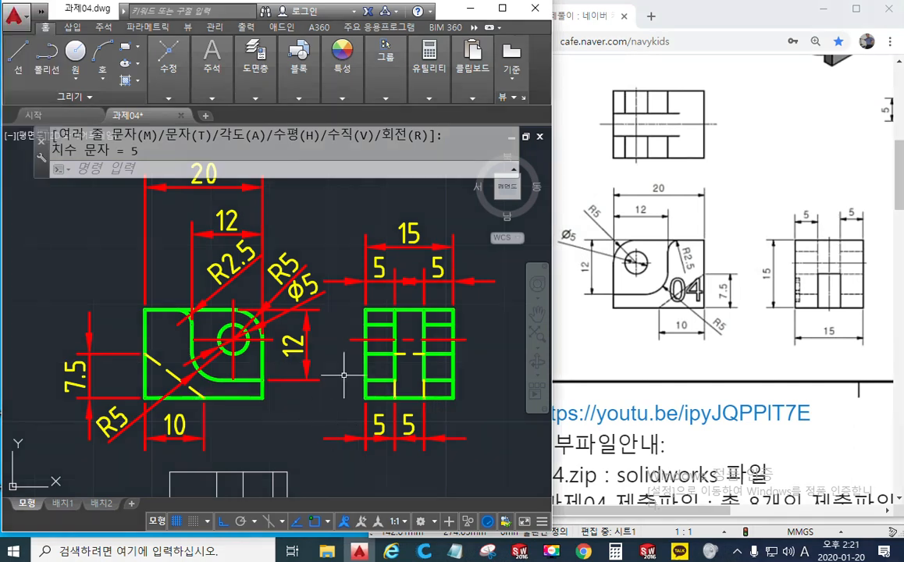
# Maximize the drawing window and frame the dimensioned front and side views together with the top view above them.
pyautogui.scroll(-6, 360, 289)
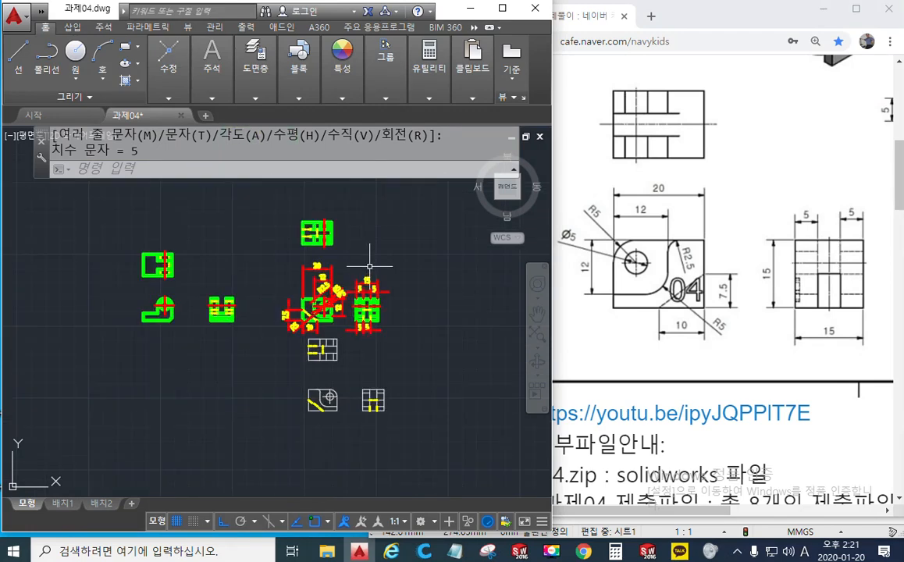
pyautogui.scroll(5, 356, 273)
pyautogui.moveTo(356, 293)
pyautogui.mouseDown(button='middle')
pyautogui.moveTo(363, 269)
pyautogui.moveTo(383, 262)
pyautogui.mouseUp(button='middle')
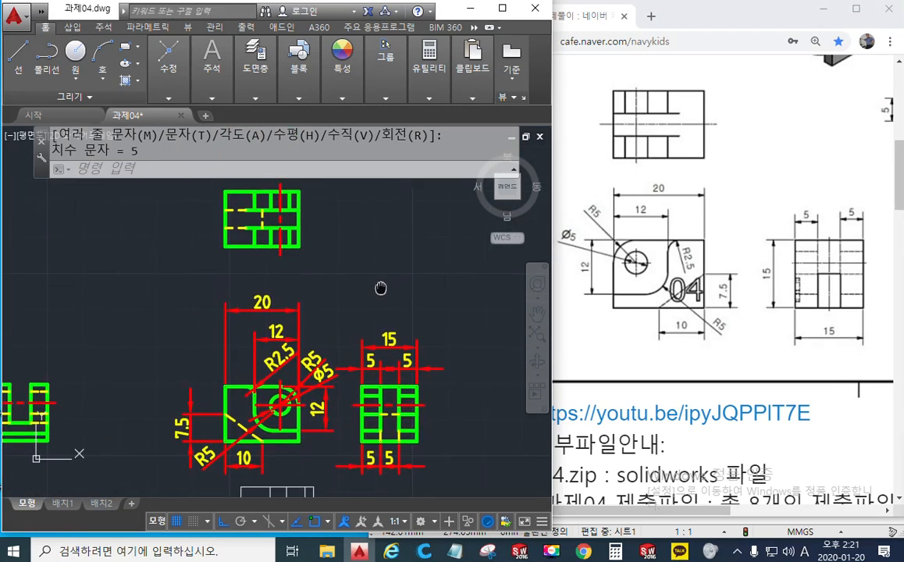
pyautogui.click(502, 8)
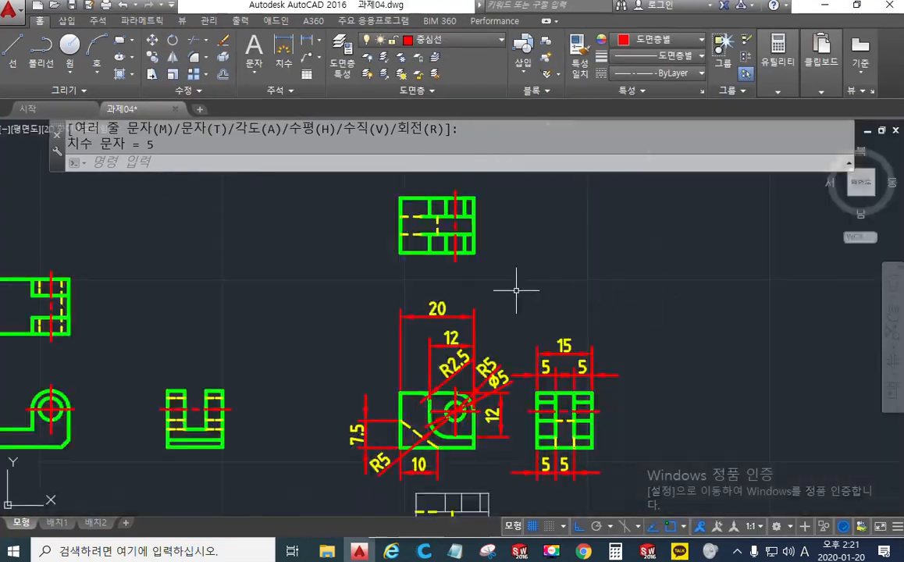
pyautogui.moveTo(591, 303); pyautogui.dragTo(608, 300, button='middle')
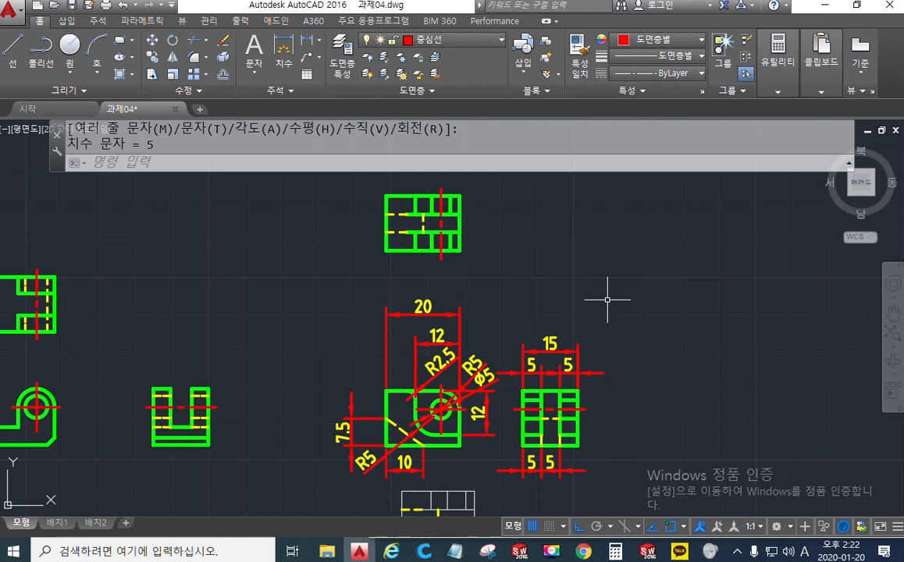
# Cross out the top view in white, write "2면", circle the dimensioned front and side views, and clear the marks.
pyautogui.press('F9')
pyautogui.moveTo(485, 184); pyautogui.dragTo(369, 285)
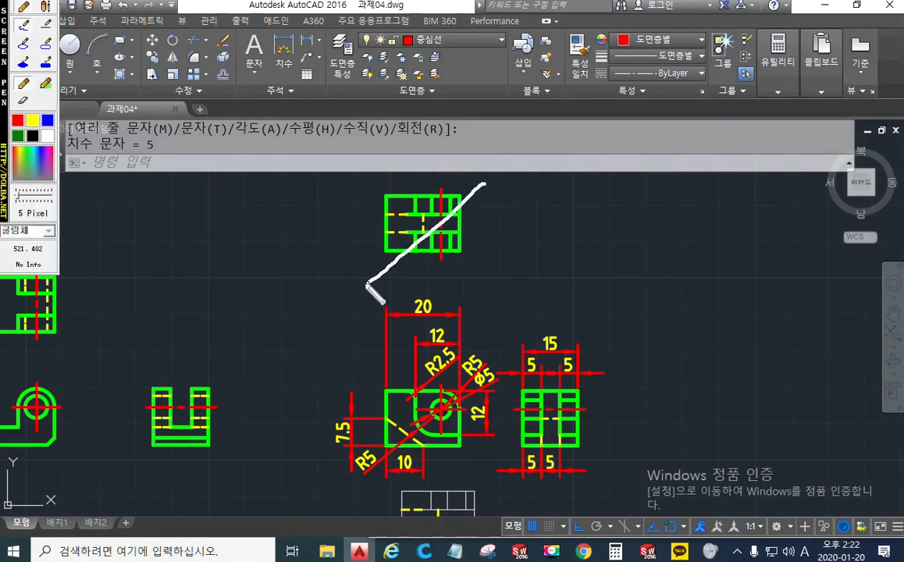
pyautogui.moveTo(380, 184); pyautogui.dragTo(469, 269)
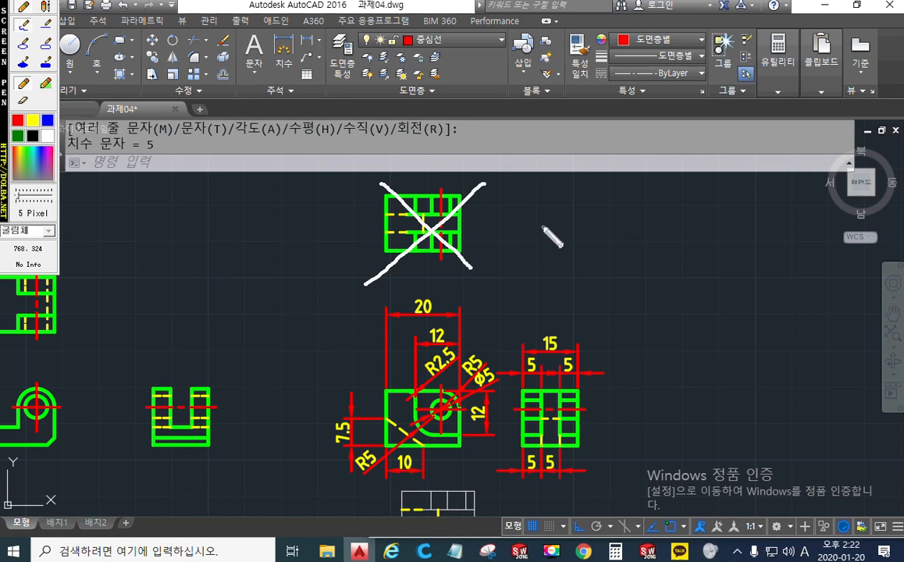
pyautogui.moveTo(603, 228)
pyautogui.mouseDown()
pyautogui.moveTo(604, 261)
pyautogui.moveTo(649, 247)
pyautogui.mouseUp()
pyautogui.click(648, 221)
pyautogui.moveTo(652, 224)
pyautogui.mouseDown()
pyautogui.moveTo(669, 235)
pyautogui.moveTo(658, 248)
pyautogui.mouseUp()
pyautogui.moveTo(669, 234); pyautogui.dragTo(684, 245)
pyautogui.moveTo(666, 264)
pyautogui.mouseDown()
pyautogui.moveTo(680, 278)
pyautogui.moveTo(687, 272)
pyautogui.mouseUp()
pyautogui.moveTo(469, 452)
pyautogui.mouseDown()
pyautogui.moveTo(367, 467)
pyautogui.moveTo(473, 452)
pyautogui.mouseUp()
pyautogui.moveTo(576, 484)
pyautogui.mouseDown()
pyautogui.moveTo(616, 345)
pyautogui.moveTo(594, 485)
pyautogui.mouseUp()
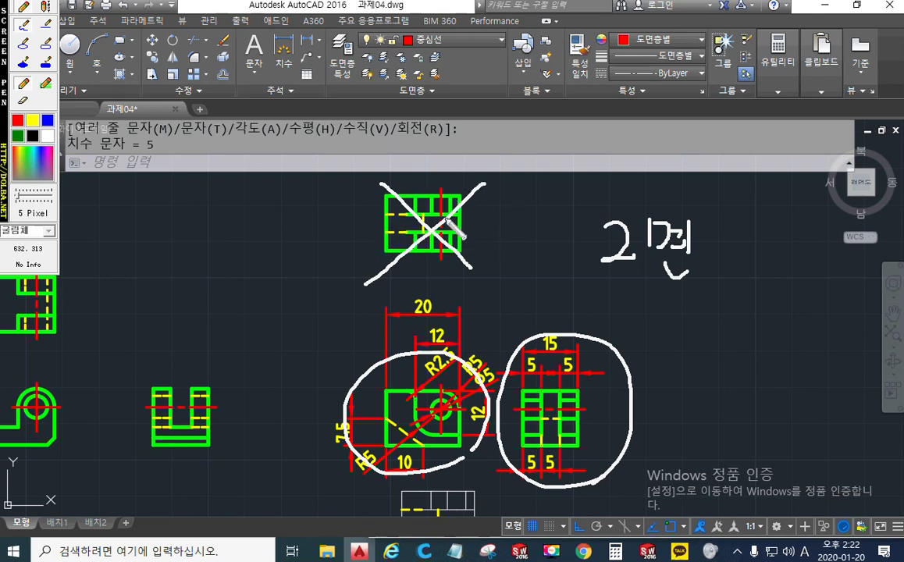
pyautogui.press('Escape')
# Copy the dimensioned front and side views about 403 units horizontally left into the cyan drawing frame.
pyautogui.scroll(-5, 536, 274)
pyautogui.scroll(3, 464, 258)
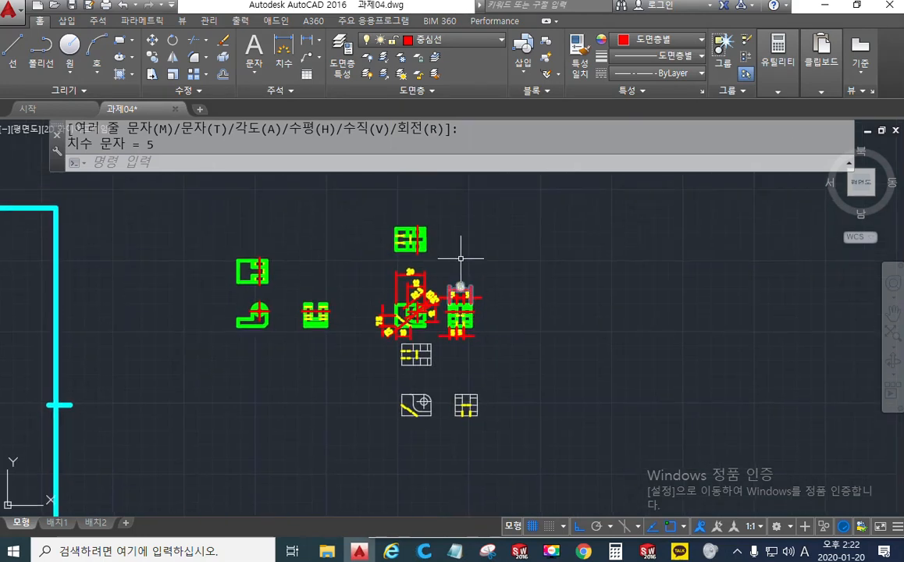
pyautogui.write('co')
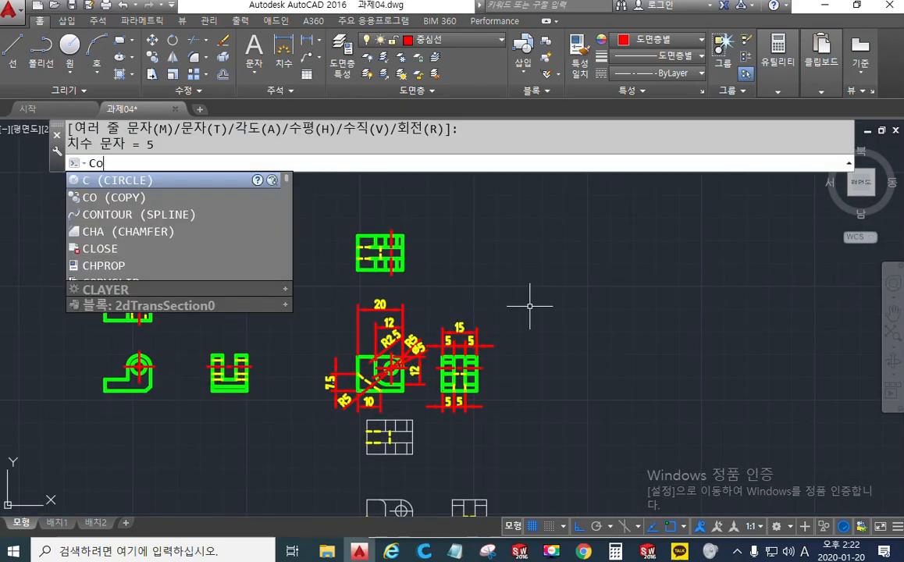
pyautogui.press('Return')
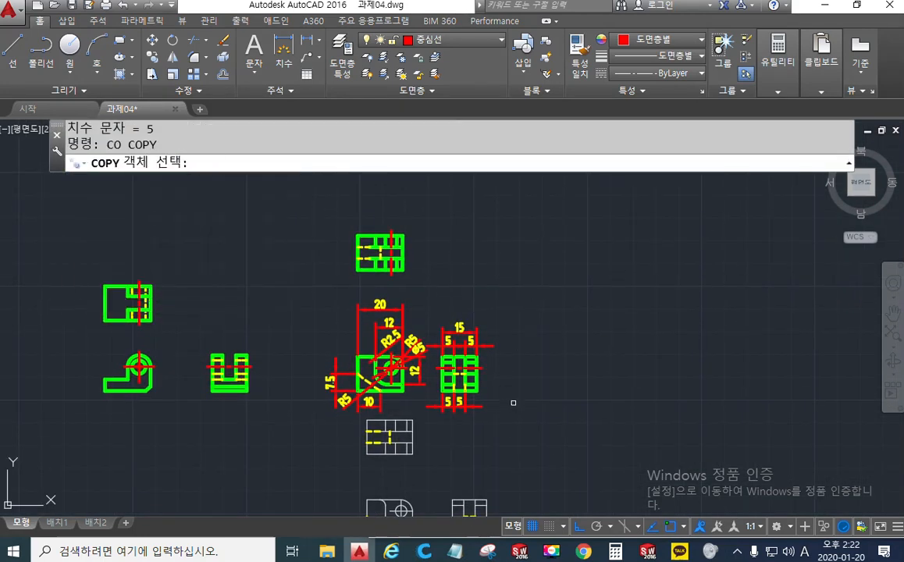
pyautogui.click(513, 403)
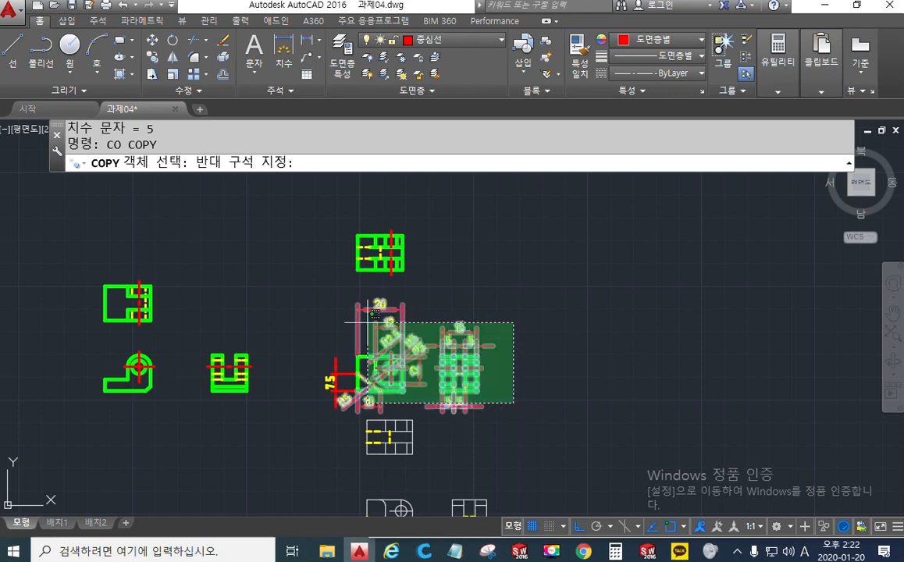
pyautogui.click(312, 297)
pyautogui.press('Return')
pyautogui.click(430, 315)
pyautogui.scroll(-2, 449, 336)
pyautogui.moveTo(177, 327); pyautogui.dragTo(704, 328, button='middle')
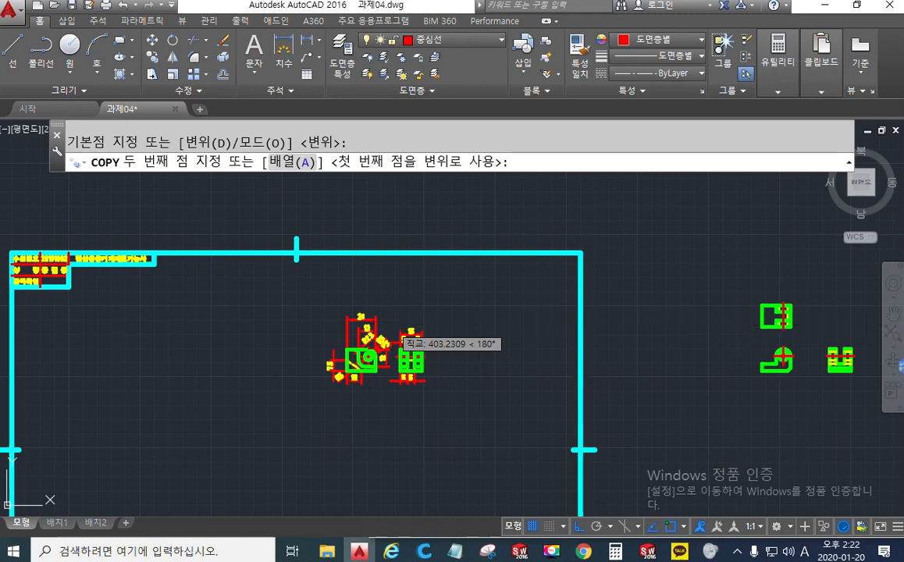
pyautogui.click(392, 320)
pyautogui.press('Return')
pyautogui.scroll(2, 367, 369)
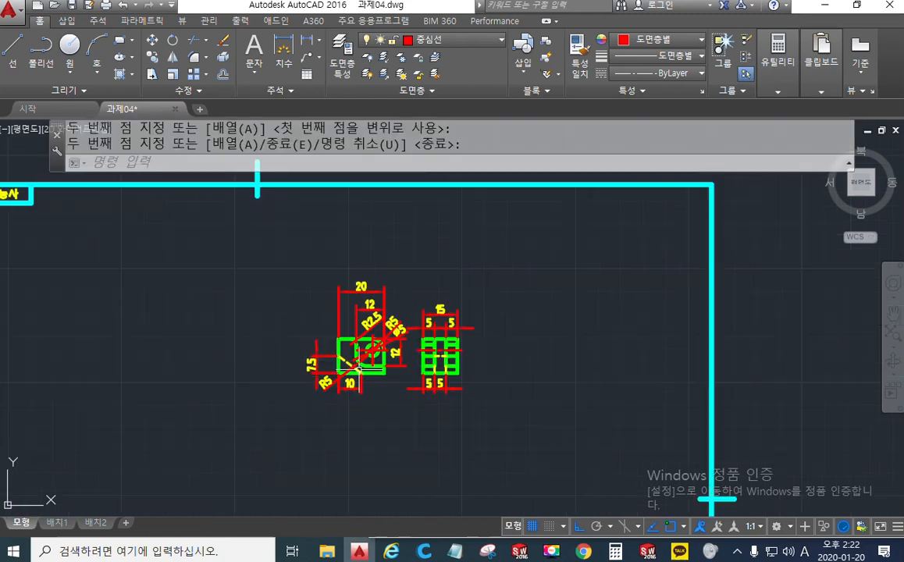
pyautogui.scroll(2, 352, 365)
pyautogui.moveTo(402, 353); pyautogui.dragTo(411, 410, button='middle')
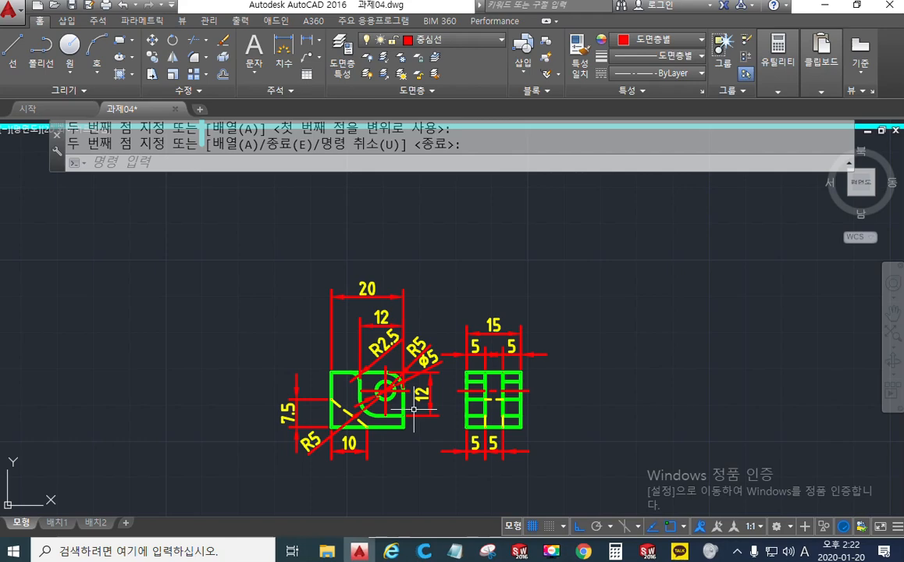
# Frame the three undimensioned views of the L-shaped part and restore the drawing window beside the reference page.
pyautogui.scroll(-5, 414, 408)
pyautogui.scroll(5, 534, 376)
pyautogui.scroll(2, 632, 341)
pyautogui.moveTo(642, 315); pyautogui.dragTo(583, 357, button='middle')
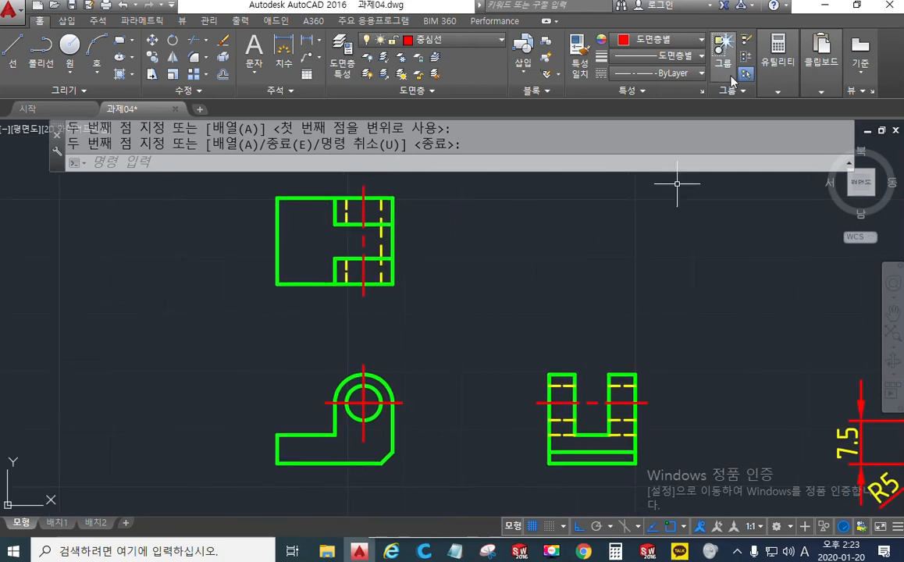
pyautogui.click(857, 6)
pyautogui.moveTo(215, 320); pyautogui.dragTo(240, 321, button='middle')
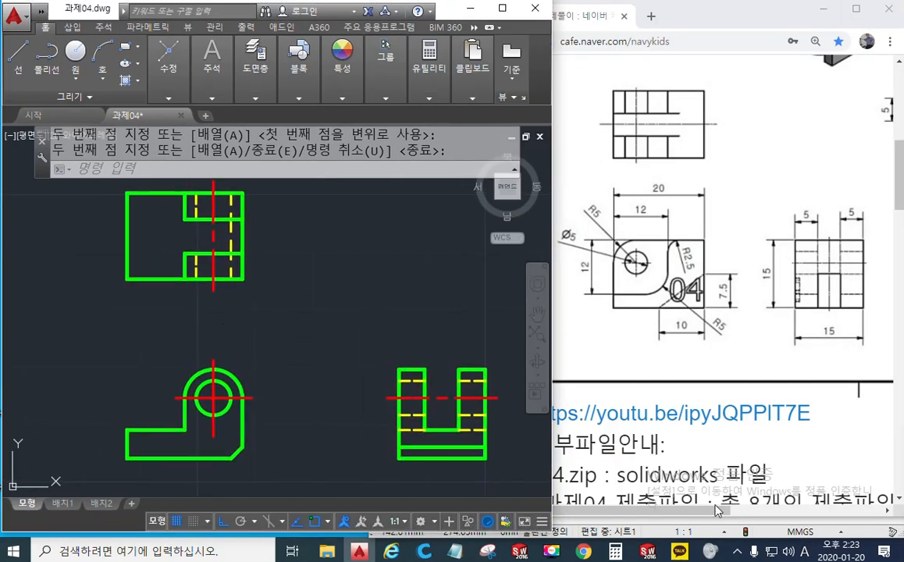
# Bring the L-shaped part's reference views with the C2 chamfer into sight on the browser page and return to the AutoCAD drawing.
pyautogui.moveTo(717, 512); pyautogui.dragTo(848, 511)
pyautogui.scroll(3, 648, 234)
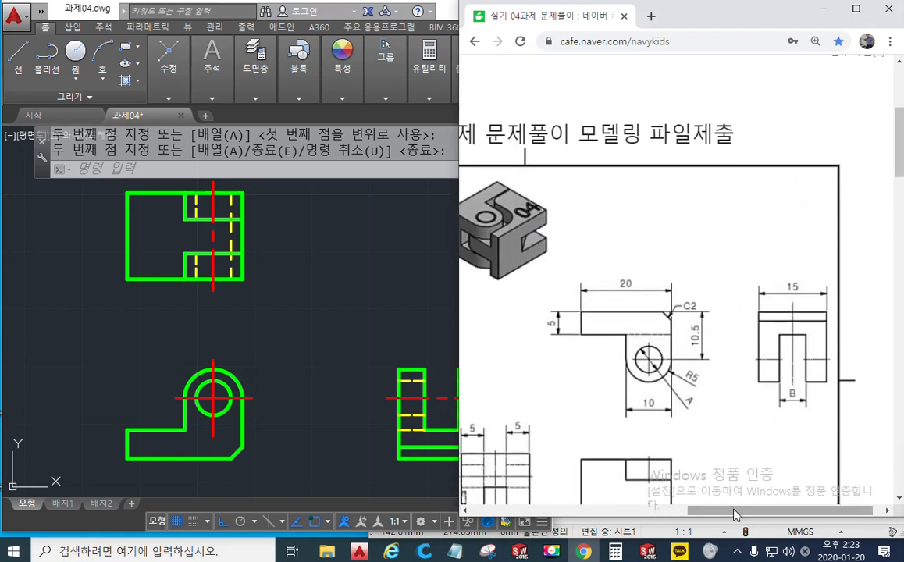
pyautogui.moveTo(735, 512); pyautogui.dragTo(723, 512)
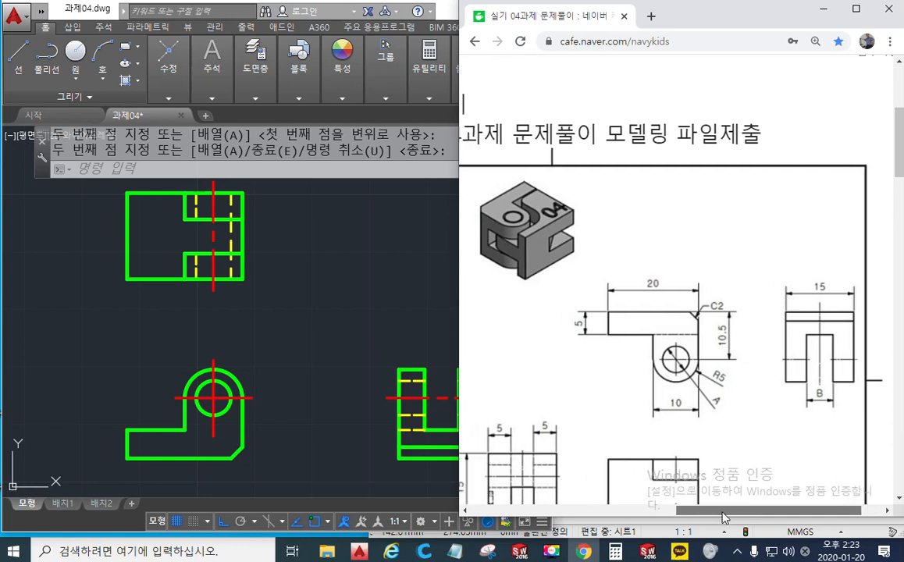
pyautogui.click(317, 290)
pyautogui.moveTo(335, 323)
pyautogui.mouseDown(button='middle')
pyautogui.moveTo(380, 313)
pyautogui.moveTo(362, 325)
pyautogui.mouseUp(button='middle')
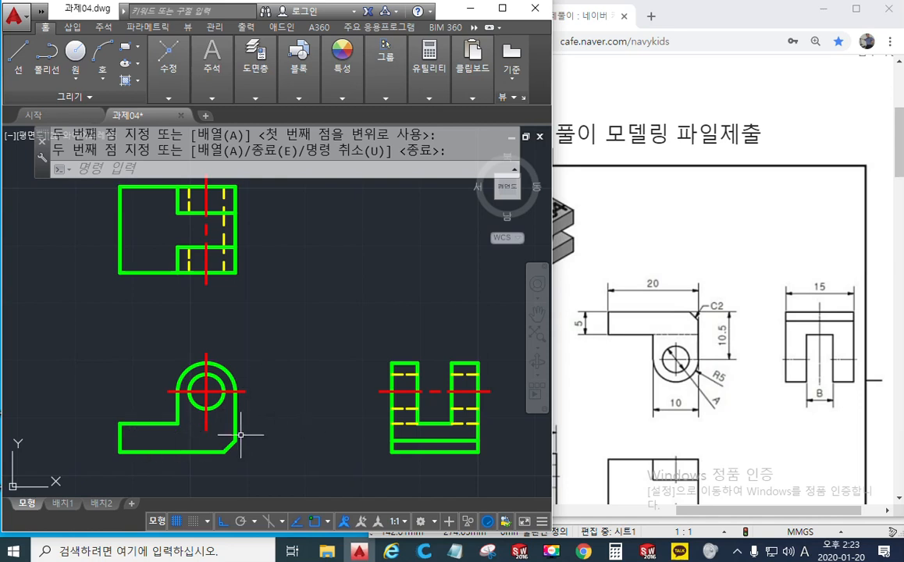
pyautogui.press('Return')
pyautogui.click(399, 424)
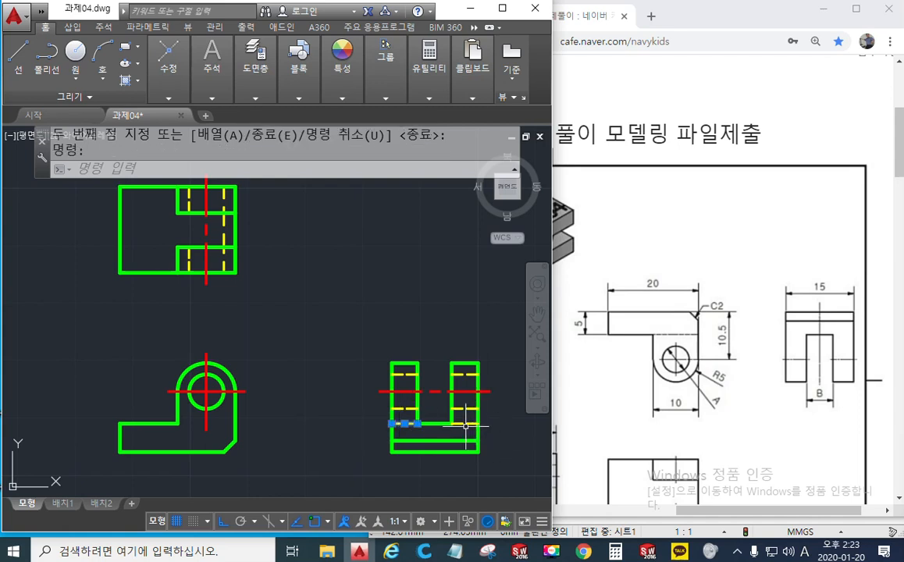
pyautogui.click(466, 423)
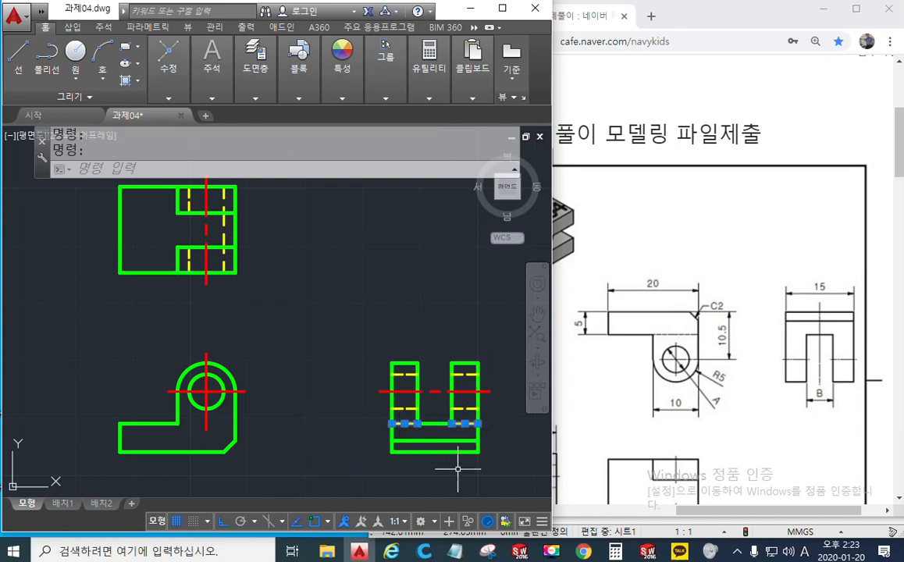
pyautogui.press('Escape')
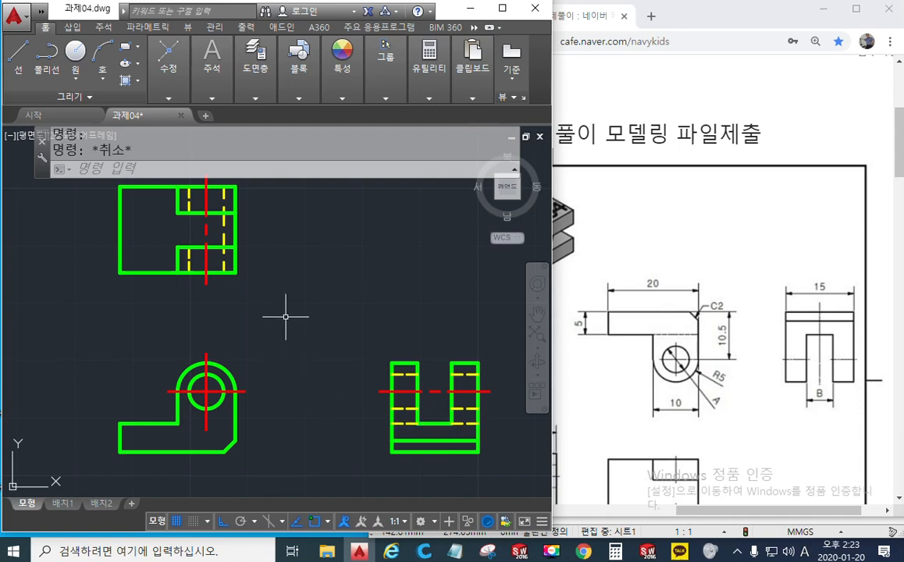
# Mark a white leader stroke outward from the front view's hole and clear it.
pyautogui.moveTo(275, 320); pyautogui.dragTo(268, 333, button='middle')
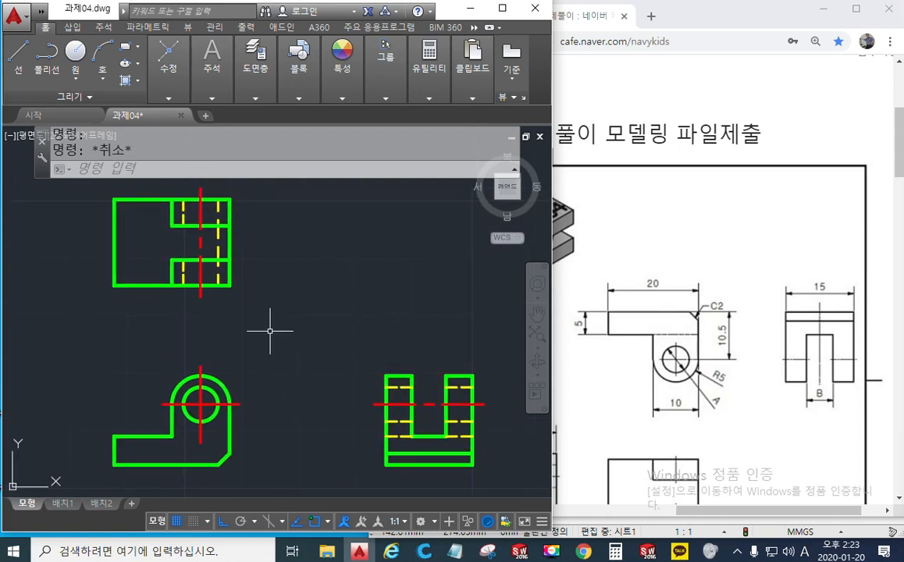
pyautogui.moveTo(273, 356); pyautogui.dragTo(283, 318, button='middle')
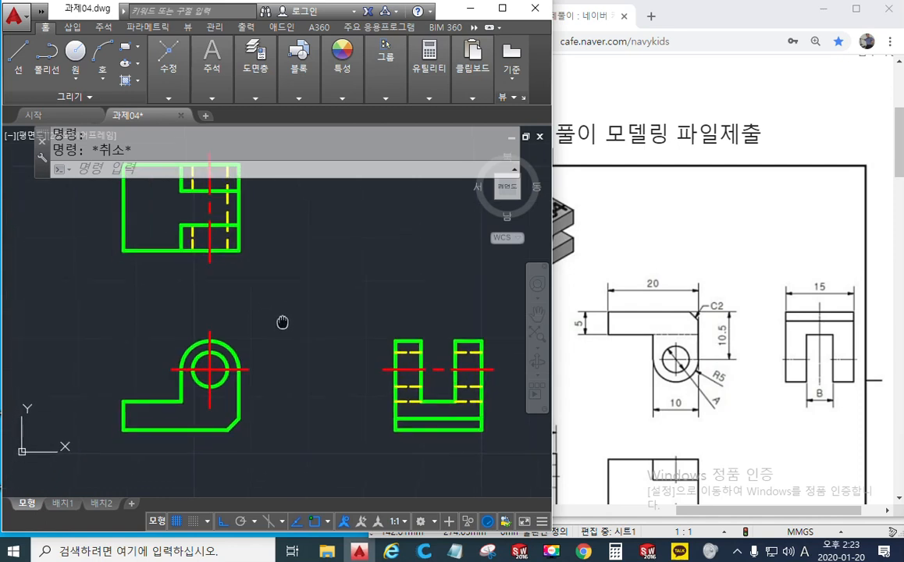
pyautogui.scroll(2, 258, 342)
pyautogui.scroll(-3, 323, 358)
pyautogui.scroll(2, 328, 351)
pyautogui.scroll(-1, 275, 335)
pyautogui.press('F12')
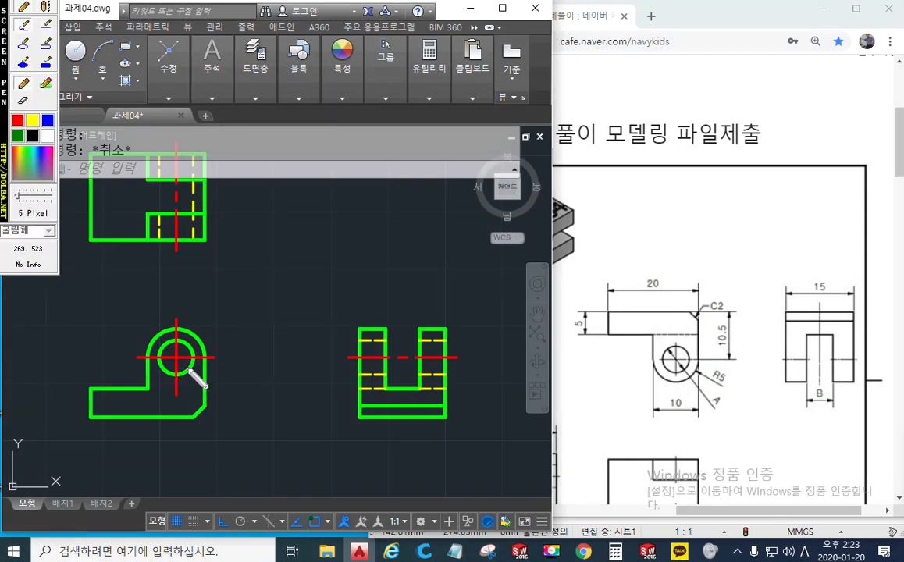
pyautogui.moveTo(190, 337); pyautogui.dragTo(231, 313)
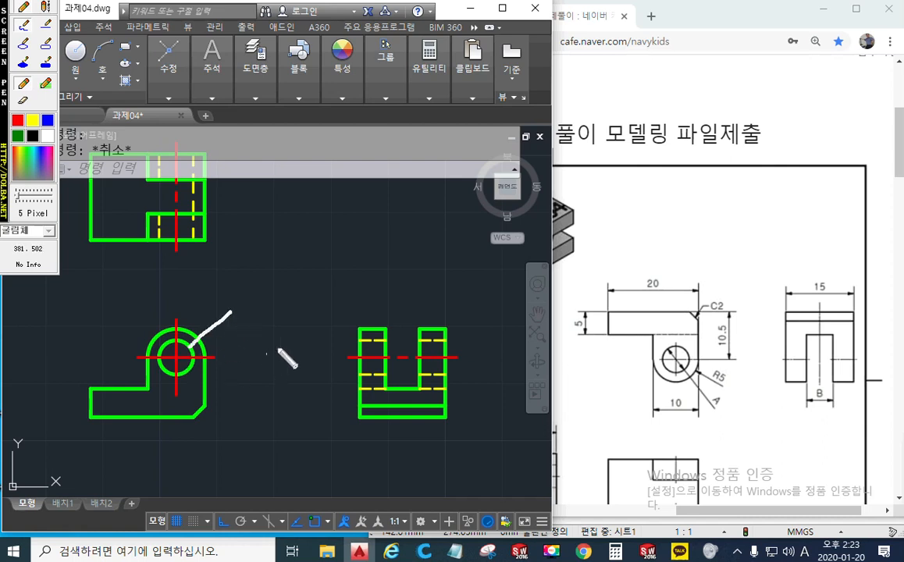
pyautogui.press('F12')
# Add a diameter dimension to the front view's hole, with its text to the upper right of the circle.
pyautogui.moveTo(299, 313); pyautogui.dragTo(316, 312, button='middle')
pyautogui.write('DIm')
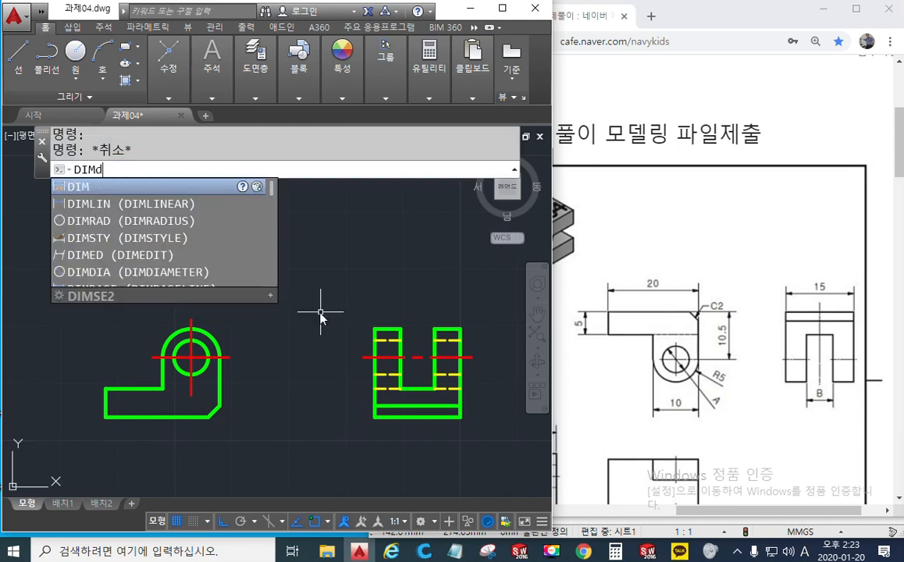
pyautogui.press('Return')
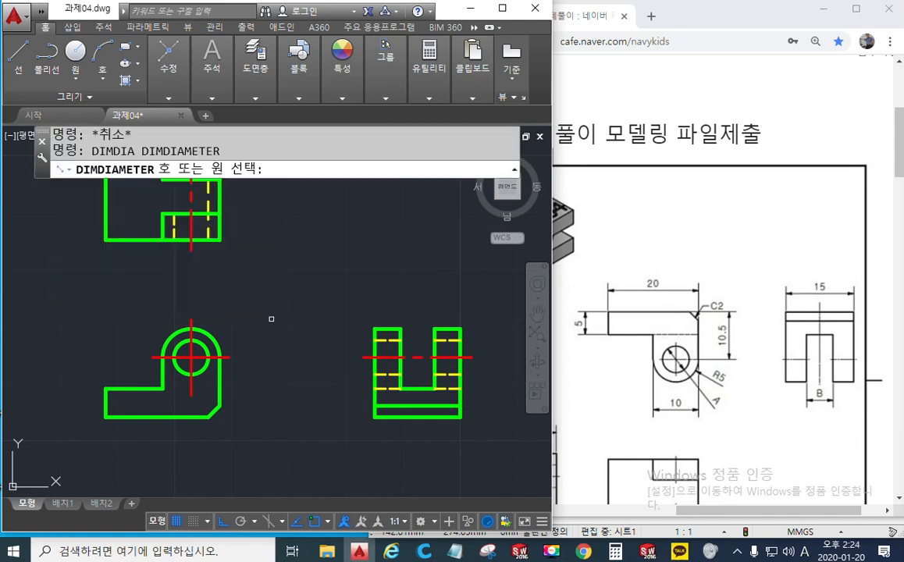
pyautogui.click(202, 344)
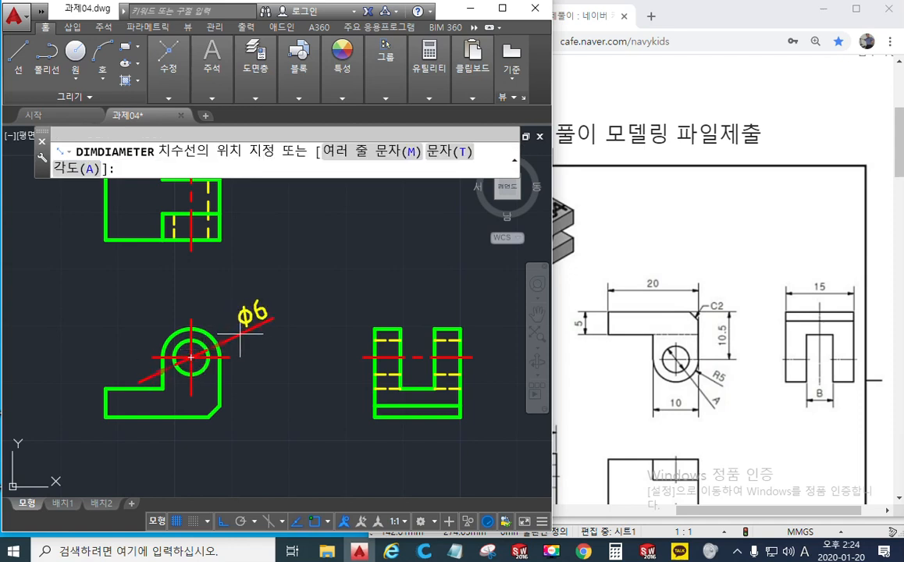
pyautogui.click(237, 332)
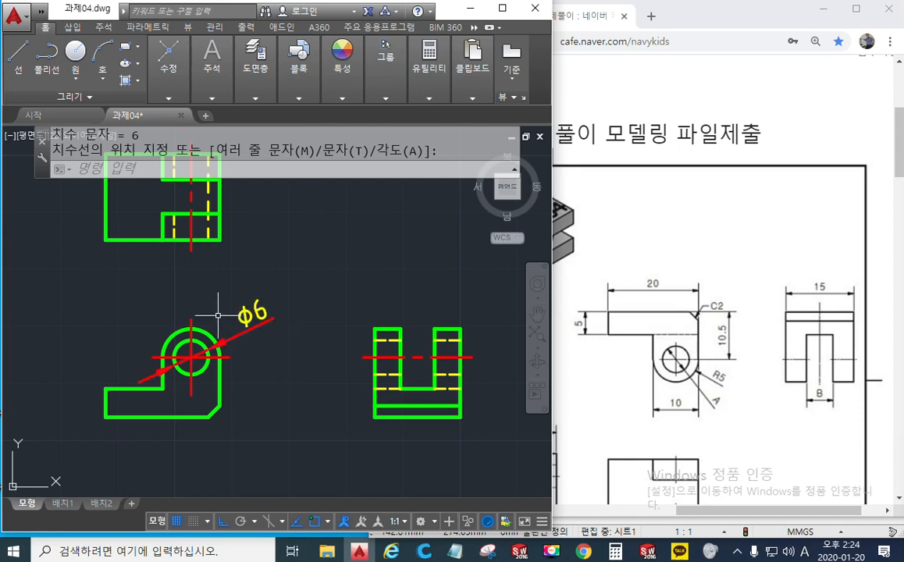
# Add a radius dimension to the front view's outer arc, with its text to the upper left.
pyautogui.write('DIM')
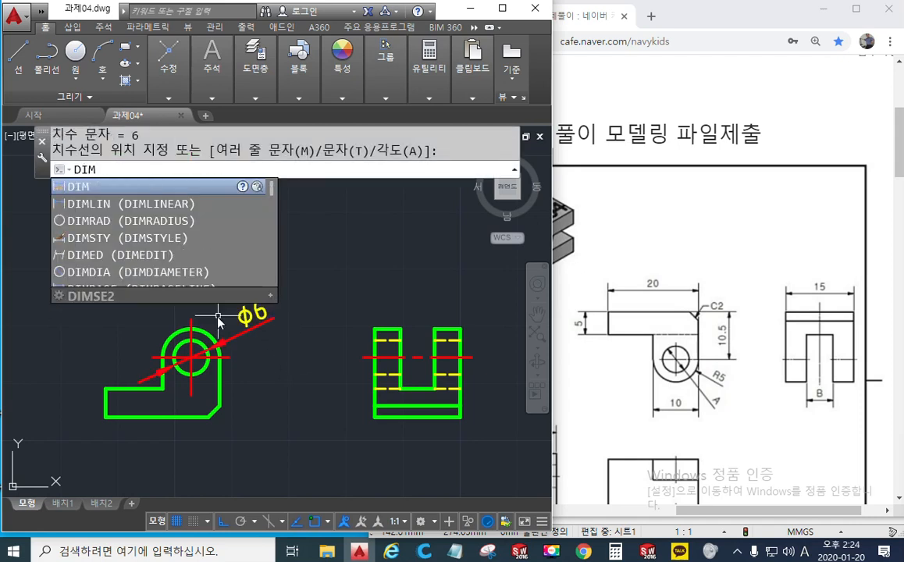
pyautogui.write('RAD')
pyautogui.press('Return')
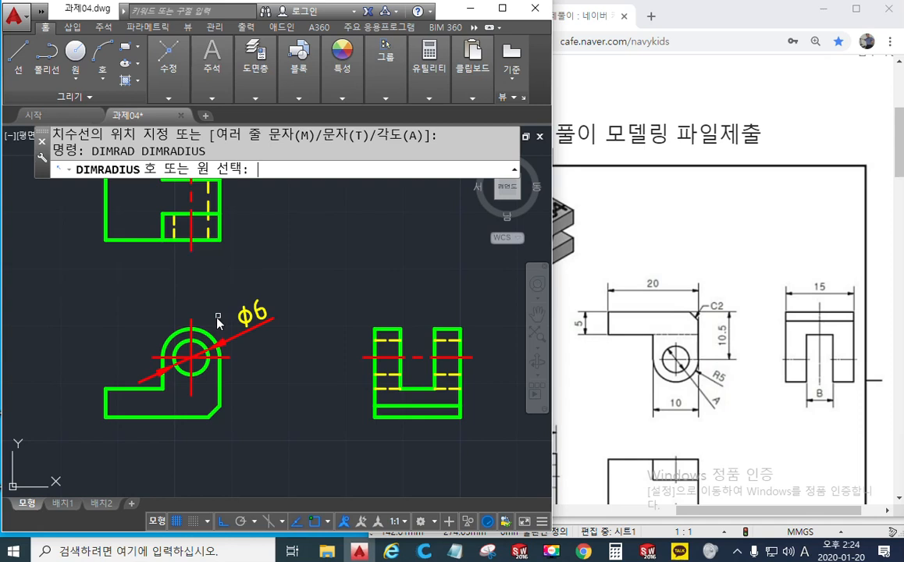
pyautogui.click(176, 335)
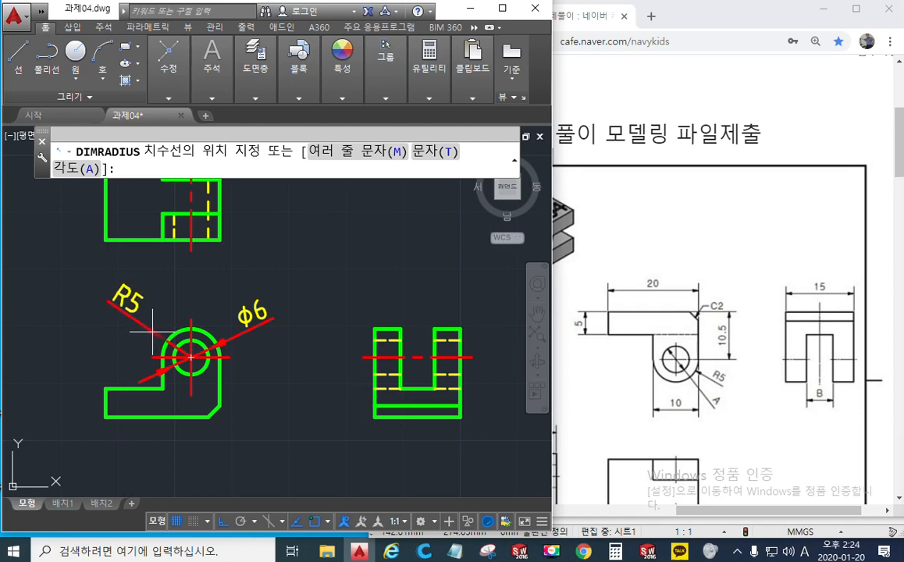
pyautogui.click(152, 334)
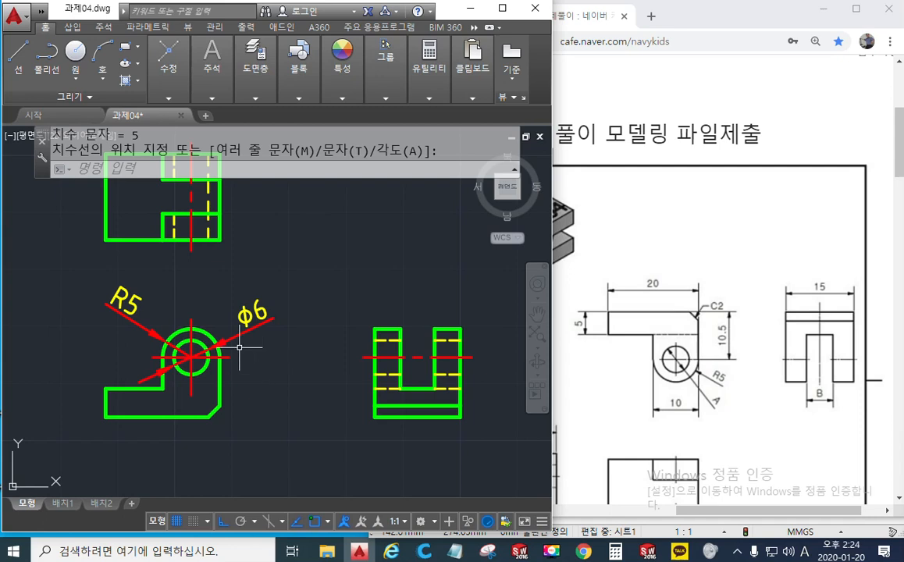
# Sketch in white the vertical centre line, two extension lines from the arc's sides, a double arrow and "10" above the front view.
pyautogui.press('F12')
pyautogui.moveTo(191, 293); pyautogui.dragTo(192, 422)
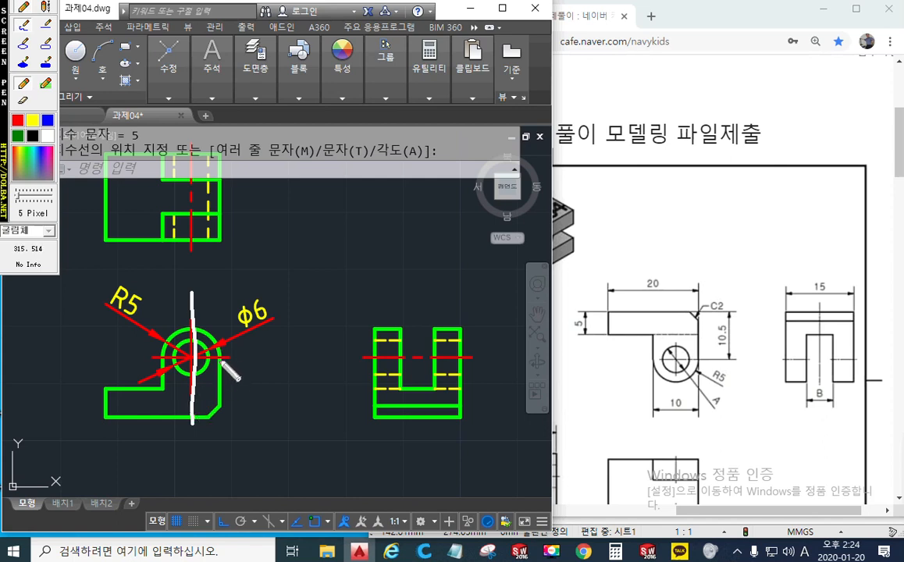
pyautogui.moveTo(163, 352); pyautogui.dragTo(163, 275)
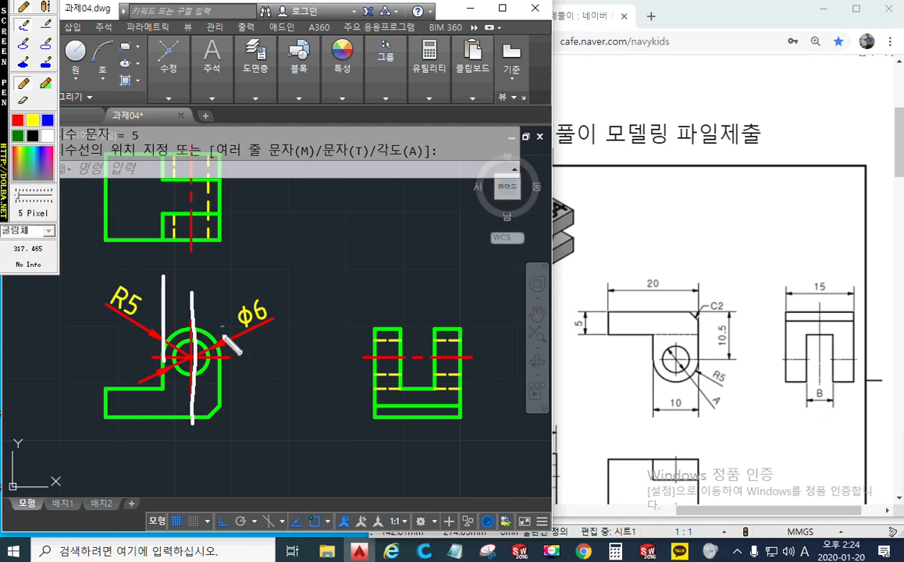
pyautogui.moveTo(221, 348); pyautogui.dragTo(222, 258)
pyautogui.moveTo(170, 273); pyautogui.dragTo(217, 279)
pyautogui.moveTo(205, 269)
pyautogui.mouseDown()
pyautogui.moveTo(218, 278)
pyautogui.moveTo(181, 289)
pyautogui.mouseUp()
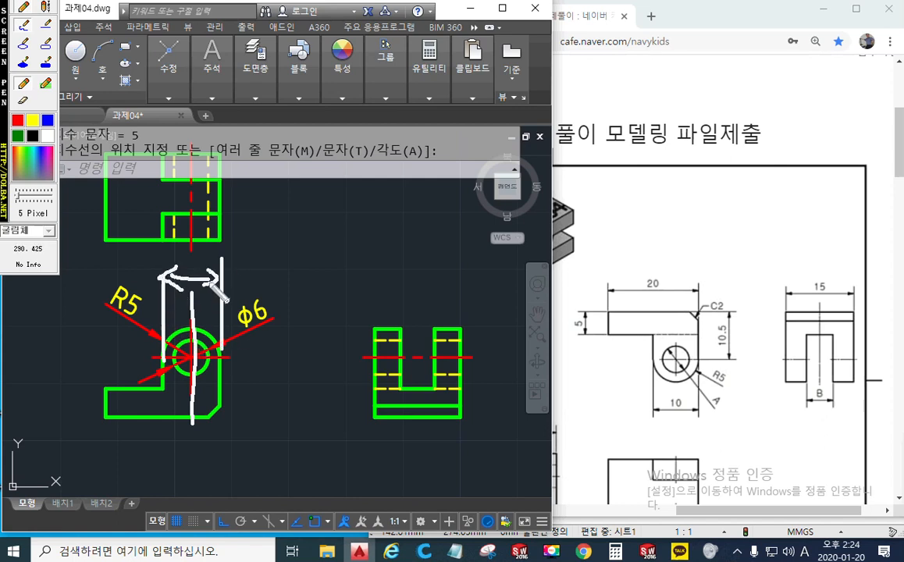
pyautogui.moveTo(201, 245)
pyautogui.mouseDown()
pyautogui.moveTo(184, 266)
pyautogui.moveTo(204, 266)
pyautogui.moveTo(210, 250)
pyautogui.mouseUp()
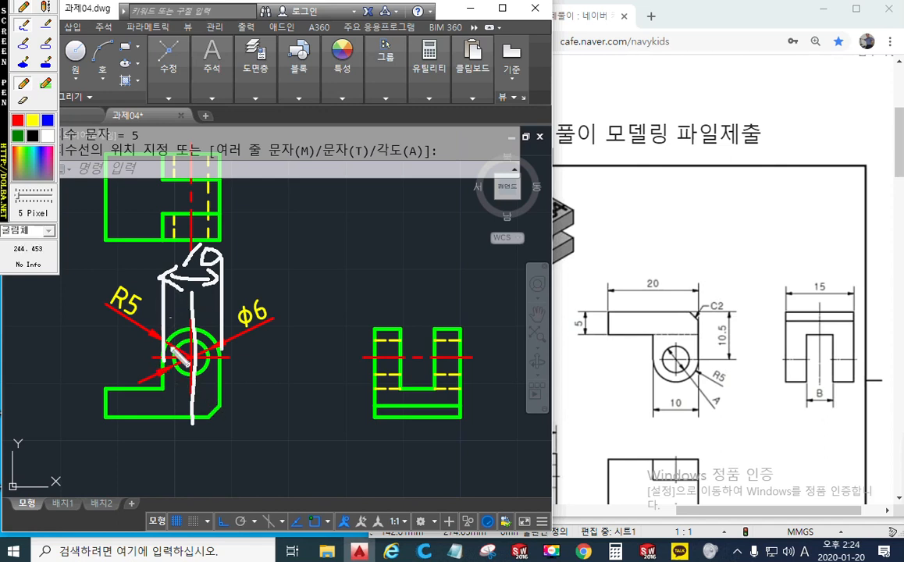
# Sketch a white height dimension from the hole's centre to the base beside the front view, retrace the "10", and clear the marks.
pyautogui.moveTo(231, 360); pyautogui.dragTo(271, 362)
pyautogui.moveTo(217, 422); pyautogui.dragTo(251, 420)
pyautogui.moveTo(251, 370)
pyautogui.mouseDown()
pyautogui.moveTo(250, 422)
pyautogui.moveTo(250, 365)
pyautogui.mouseUp()
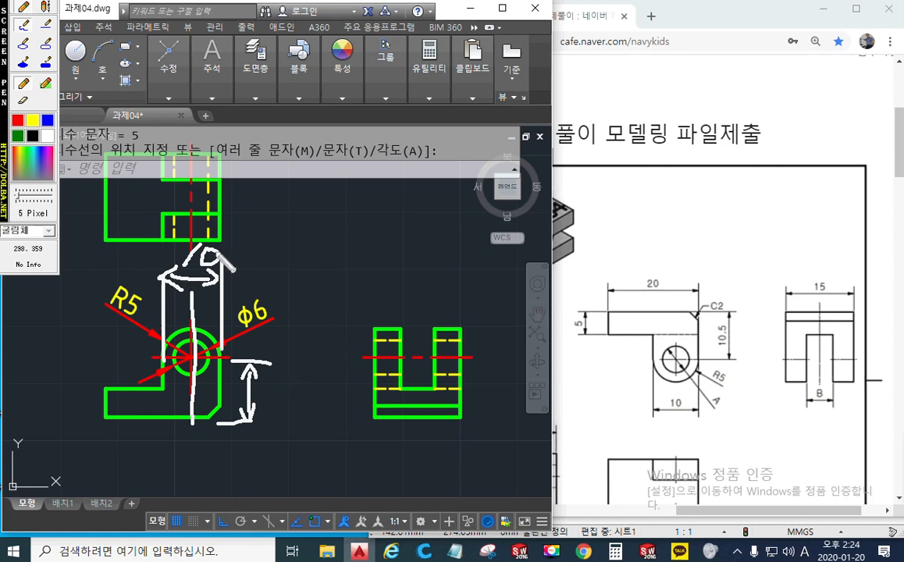
pyautogui.moveTo(205, 249)
pyautogui.mouseDown()
pyautogui.moveTo(191, 255)
pyautogui.moveTo(195, 267)
pyautogui.moveTo(214, 261)
pyautogui.moveTo(208, 235)
pyautogui.moveTo(186, 251)
pyautogui.mouseUp()
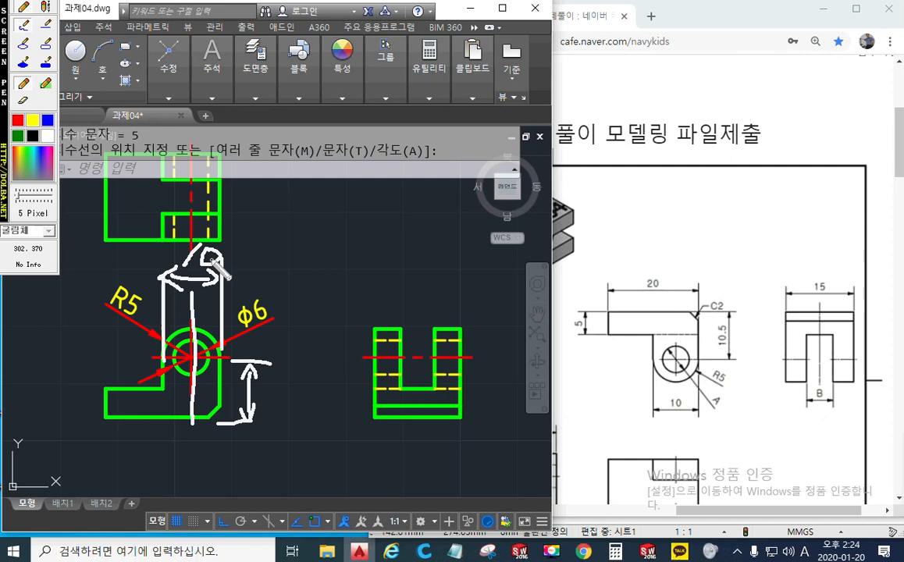
pyautogui.press('Escape')
# Circle the outer arc's two end points in white and trace the arc and the hole in the enlarged front view.
pyautogui.scroll(2, 196, 406)
pyautogui.moveTo(240, 397); pyautogui.dragTo(304, 355, button='middle')
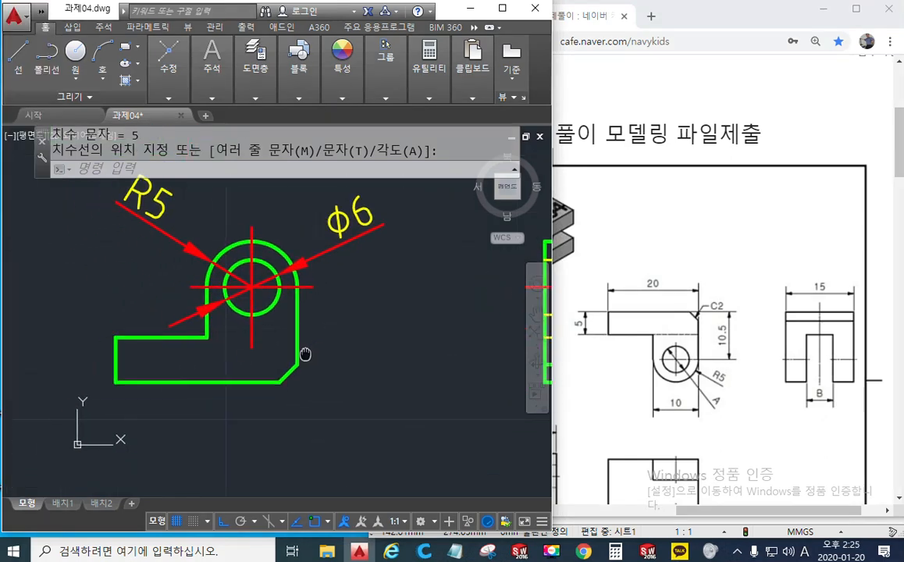
pyautogui.scroll(2, 305, 286)
pyautogui.moveTo(319, 306); pyautogui.dragTo(333, 345, button='middle')
pyautogui.press('F12')
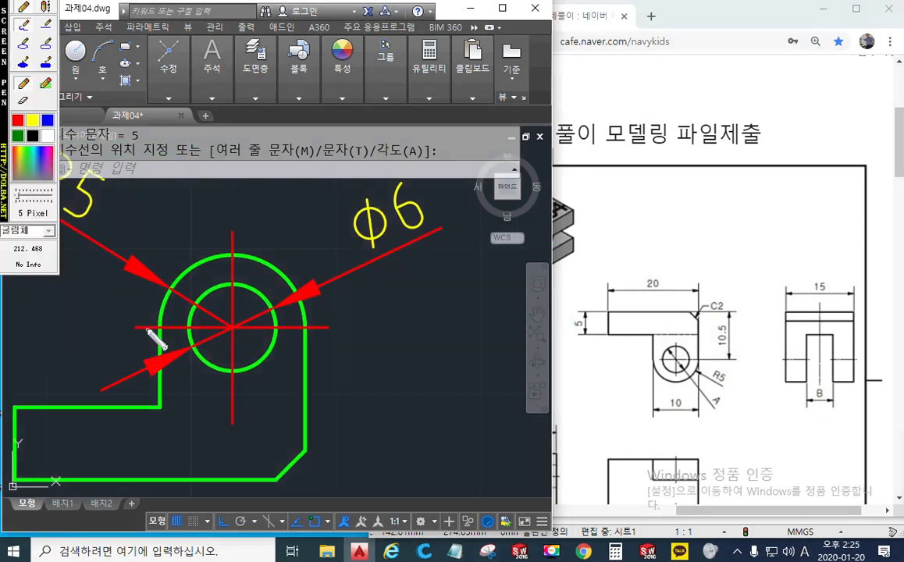
pyautogui.moveTo(162, 336); pyautogui.dragTo(160, 324)
pyautogui.moveTo(302, 332); pyautogui.dragTo(305, 335)
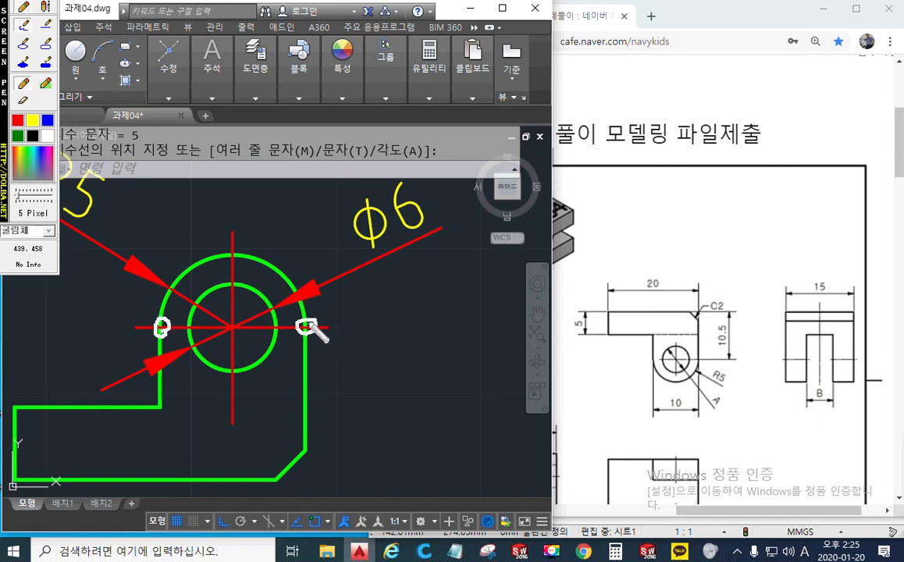
pyautogui.moveTo(163, 306)
pyautogui.mouseDown()
pyautogui.moveTo(217, 253)
pyautogui.moveTo(295, 299)
pyautogui.mouseUp()
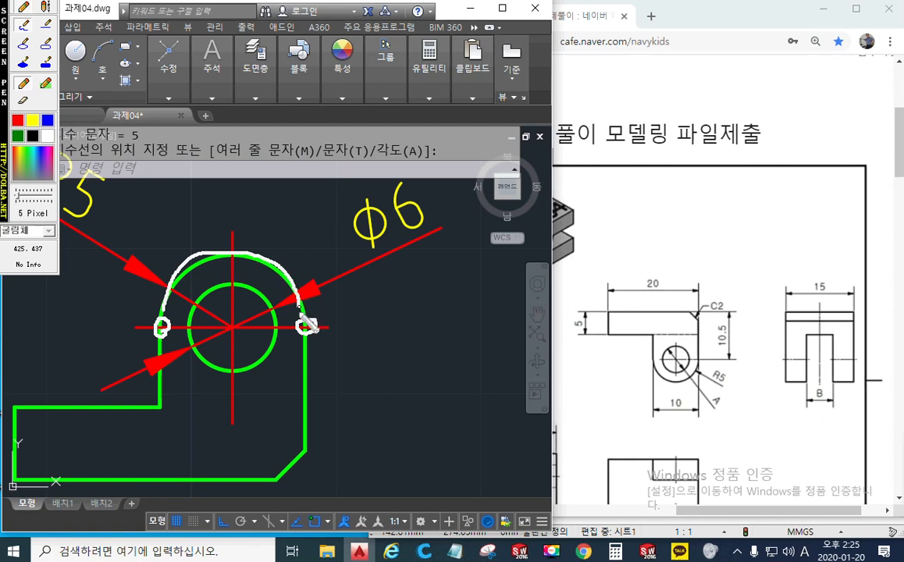
pyautogui.moveTo(229, 296)
pyautogui.mouseDown()
pyautogui.moveTo(276, 333)
pyautogui.moveTo(181, 334)
pyautogui.moveTo(222, 283)
pyautogui.moveTo(232, 285)
pyautogui.mouseUp()
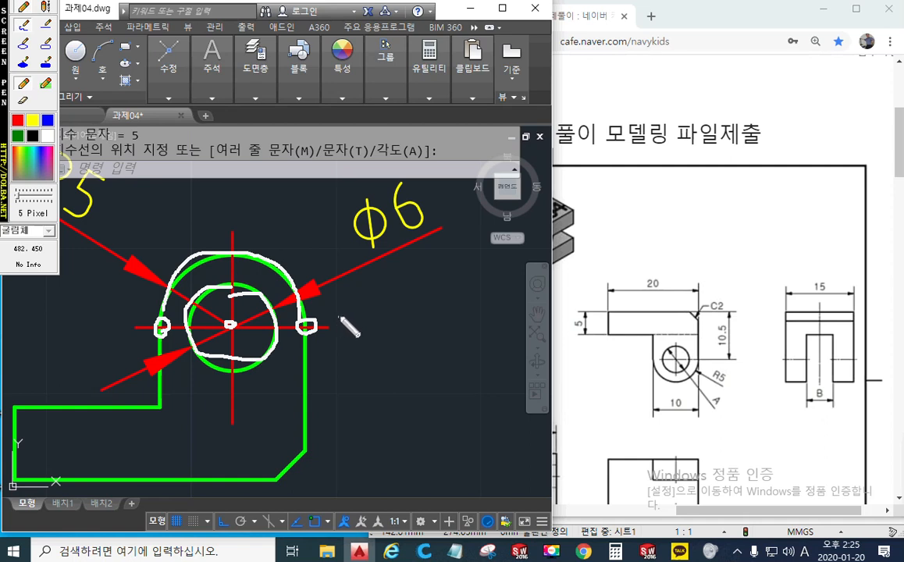
# Sketch white extensions upward and sideways from the hole's centre, cross out the upward one, add the base-height lines, and clear the marks.
pyautogui.moveTo(234, 294)
pyautogui.mouseDown()
pyautogui.moveTo(245, 185)
pyautogui.moveTo(237, 166)
pyautogui.mouseUp()
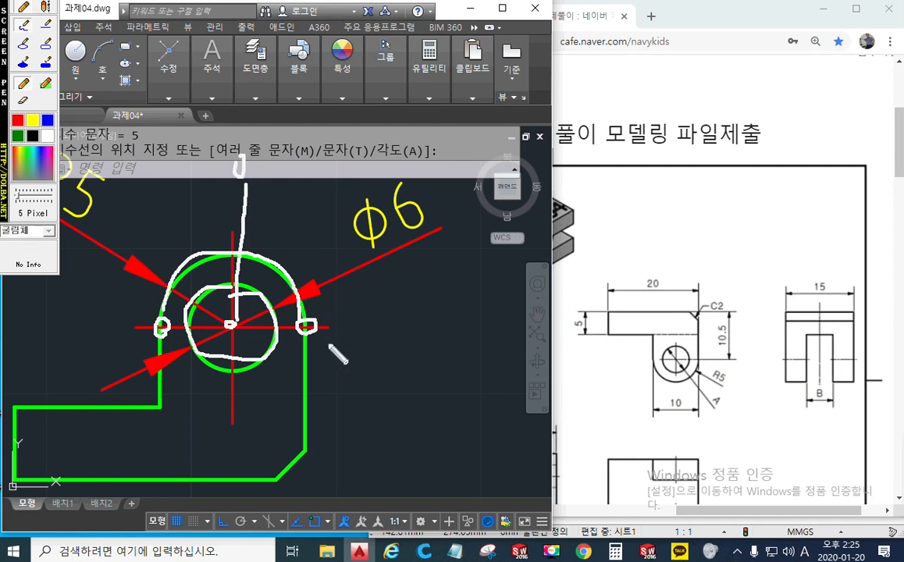
pyautogui.moveTo(245, 322)
pyautogui.mouseDown()
pyautogui.moveTo(403, 322)
pyautogui.moveTo(422, 308)
pyautogui.moveTo(431, 330)
pyautogui.moveTo(420, 324)
pyautogui.mouseUp()
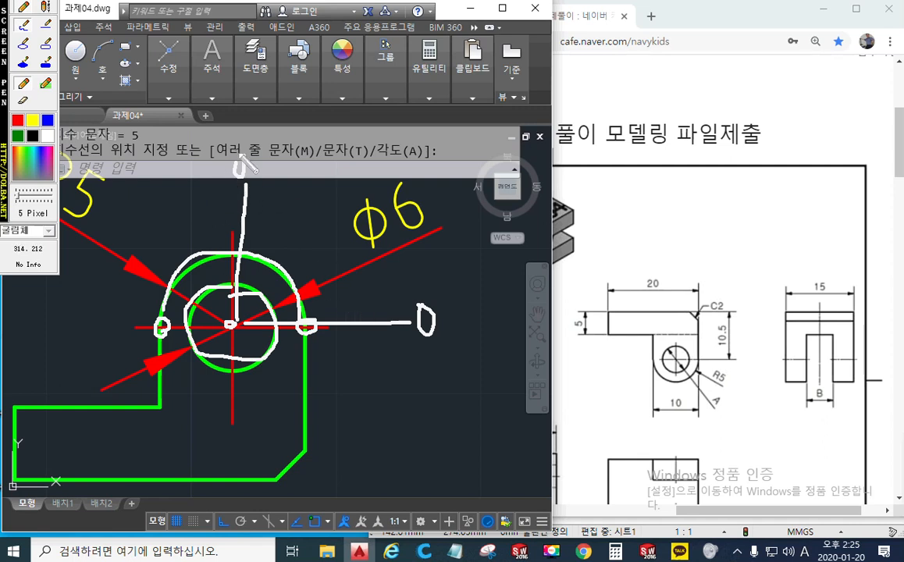
pyautogui.moveTo(264, 168); pyautogui.dragTo(271, 142)
pyautogui.moveTo(278, 121); pyautogui.dragTo(205, 228)
pyautogui.moveTo(206, 127); pyautogui.dragTo(275, 202)
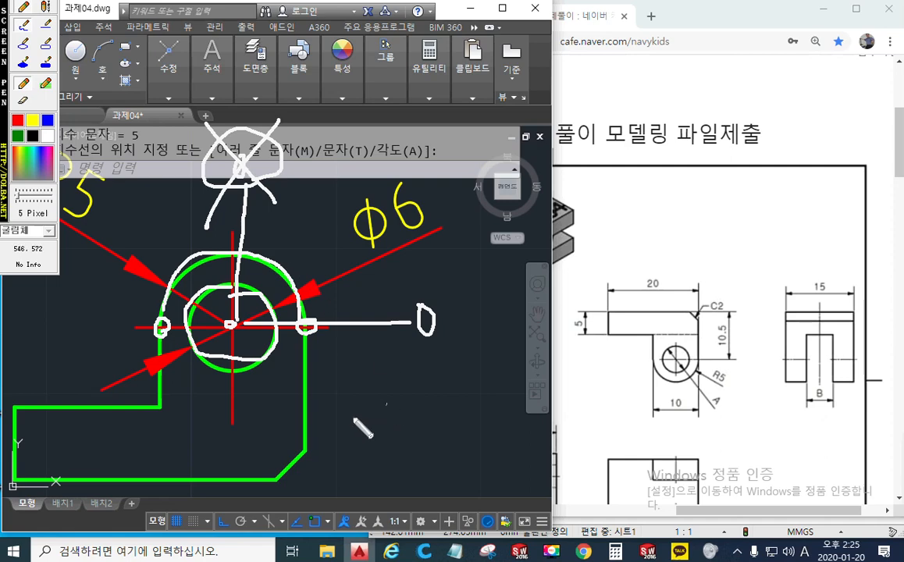
pyautogui.moveTo(266, 482); pyautogui.dragTo(426, 479)
pyautogui.moveTo(392, 346); pyautogui.dragTo(394, 473)
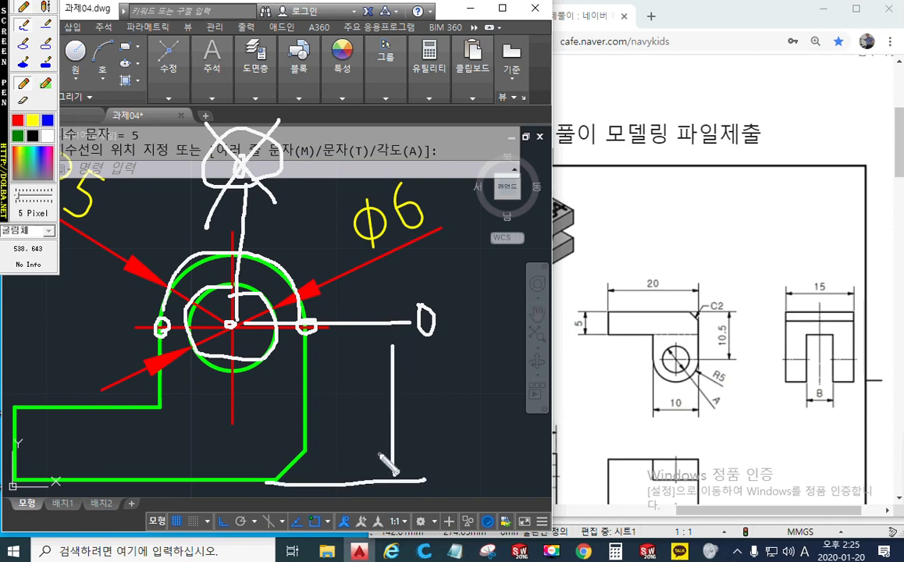
pyautogui.press('Escape')
# Add a vertical linear dimension from the chamfer's base corner to the hole's horizontal centreline, placed to the right of the front view.
pyautogui.scroll(-5, 414, 339)
pyautogui.moveTo(413, 356); pyautogui.dragTo(343, 349, button='middle')
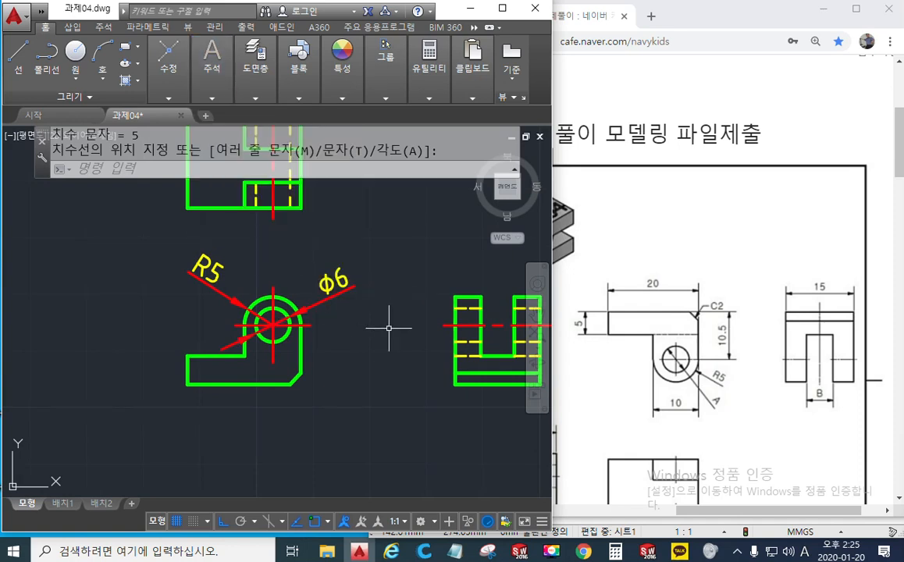
pyautogui.write('dimlin')
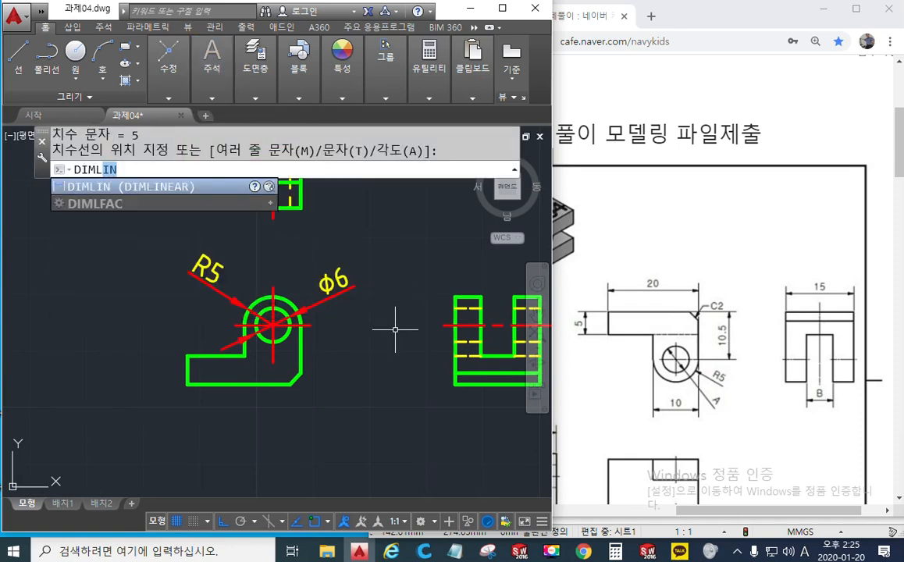
pyautogui.press('Return')
pyautogui.click(289, 384)
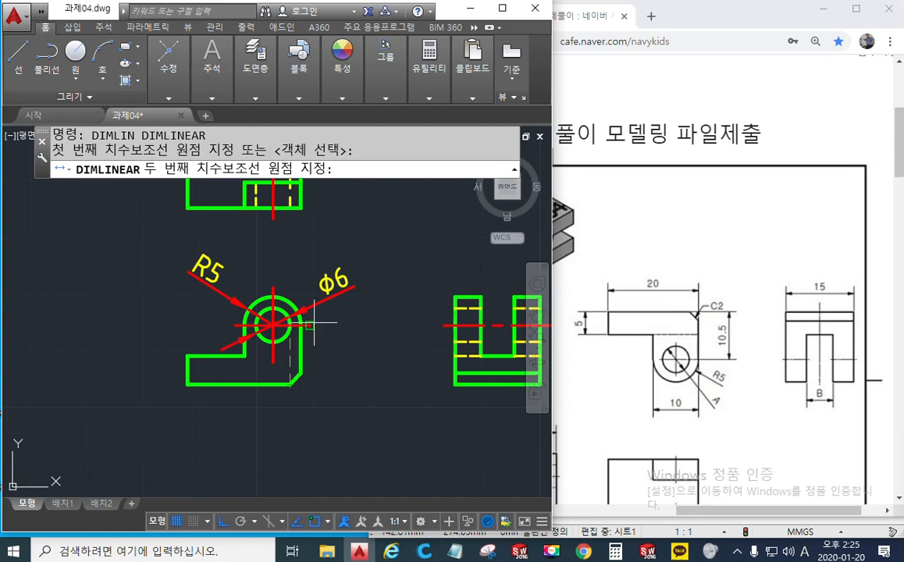
pyautogui.click(309, 325)
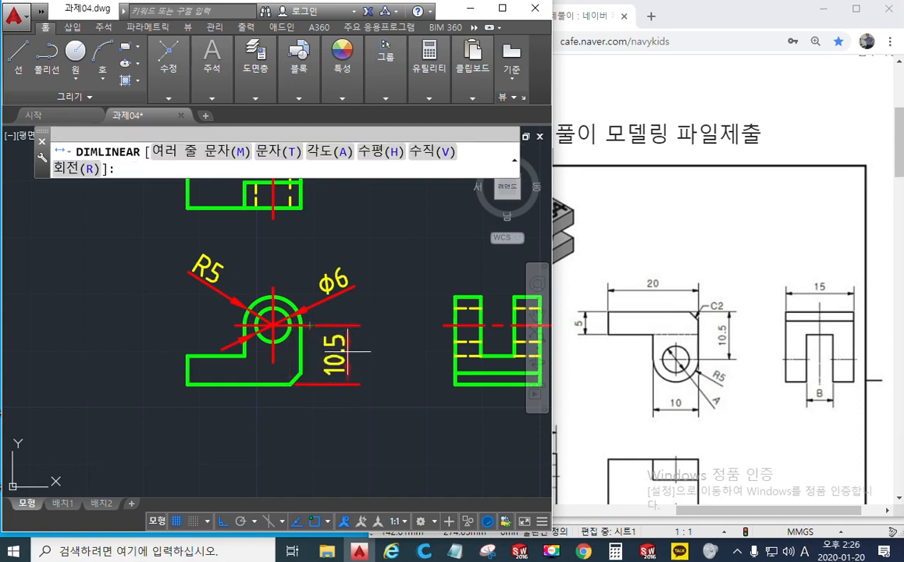
pyautogui.click(352, 349)
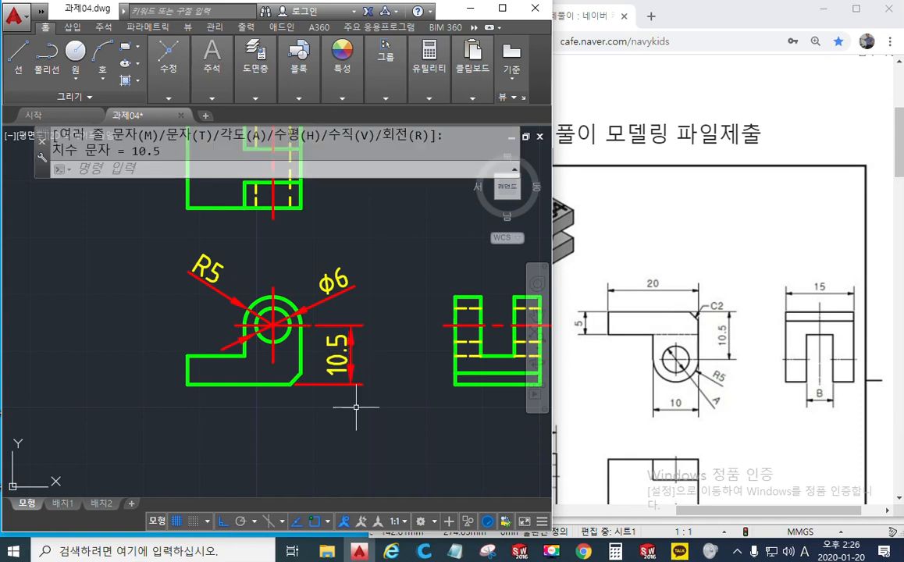
pyautogui.scroll(3, 308, 328)
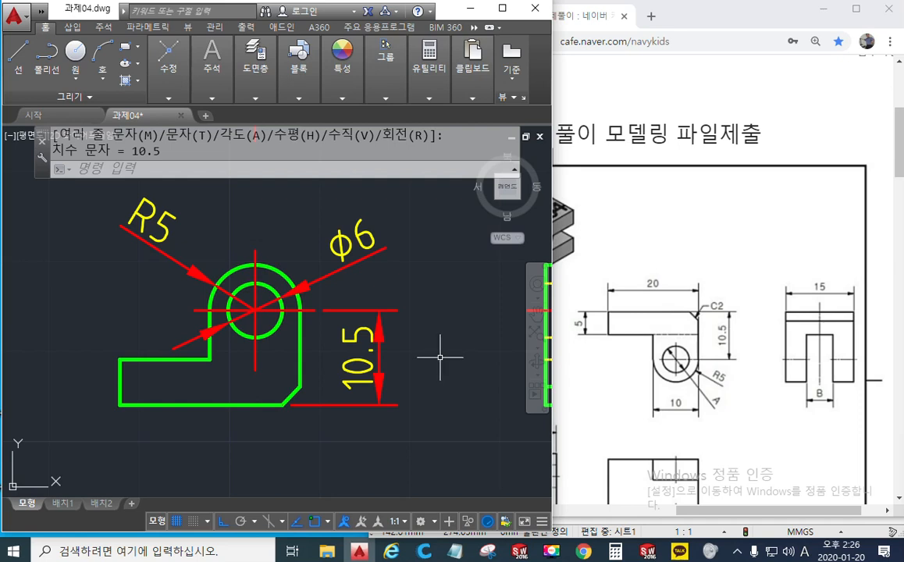
pyautogui.moveTo(445, 355)
pyautogui.mouseDown(button='middle')
pyautogui.moveTo(360, 363)
pyautogui.moveTo(393, 352)
pyautogui.moveTo(353, 347)
pyautogui.mouseUp(button='middle')
pyautogui.scroll(-2, 370, 356)
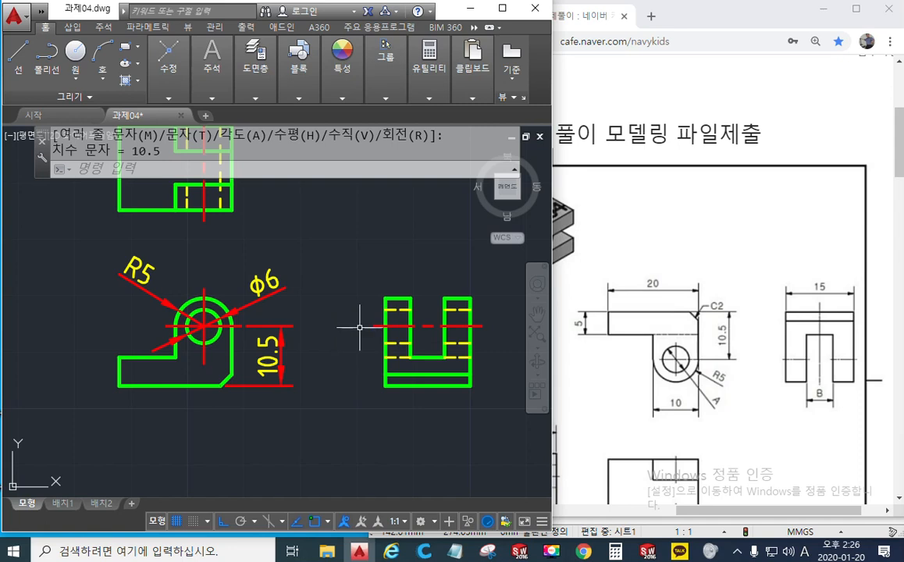
pyautogui.moveTo(332, 306); pyautogui.dragTo(333, 322, button='middle')
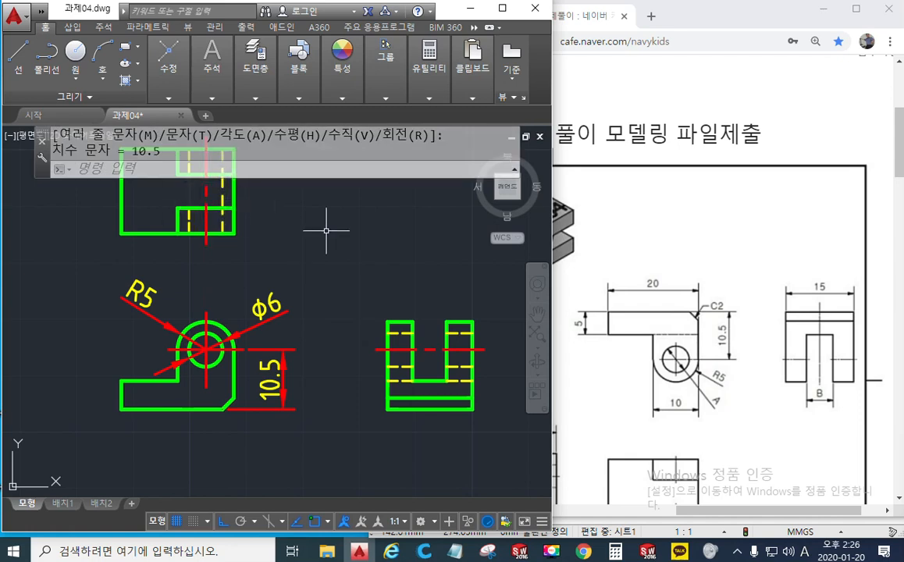
# Circle the side view in white, trace its U-shaped slot, and clear the marks.
pyautogui.press('F12')
pyautogui.moveTo(508, 348)
pyautogui.mouseDown()
pyautogui.moveTo(485, 424)
pyautogui.moveTo(343, 297)
pyautogui.moveTo(533, 392)
pyautogui.mouseUp()
pyautogui.moveTo(414, 309)
pyautogui.mouseDown()
pyautogui.moveTo(414, 367)
pyautogui.moveTo(434, 375)
pyautogui.moveTo(441, 303)
pyautogui.mouseUp()
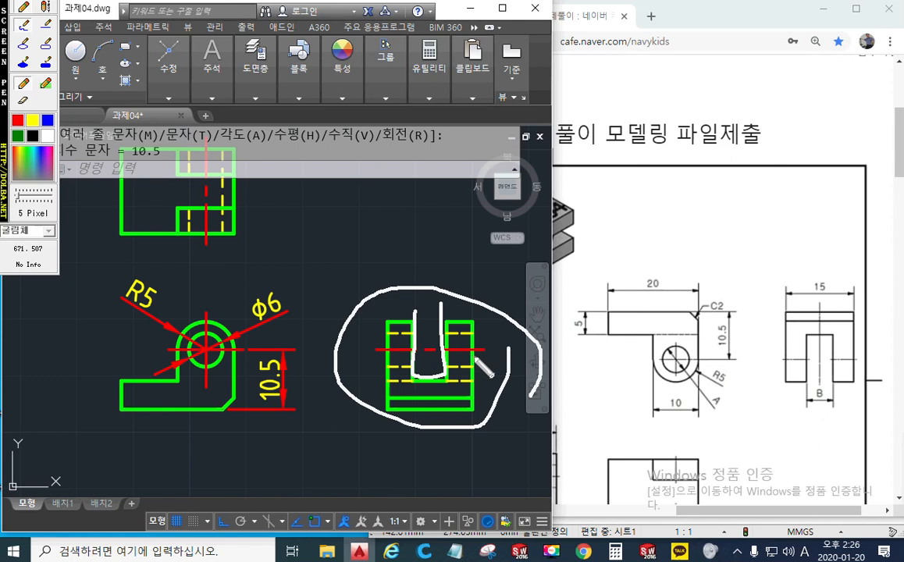
pyautogui.press('Escape')
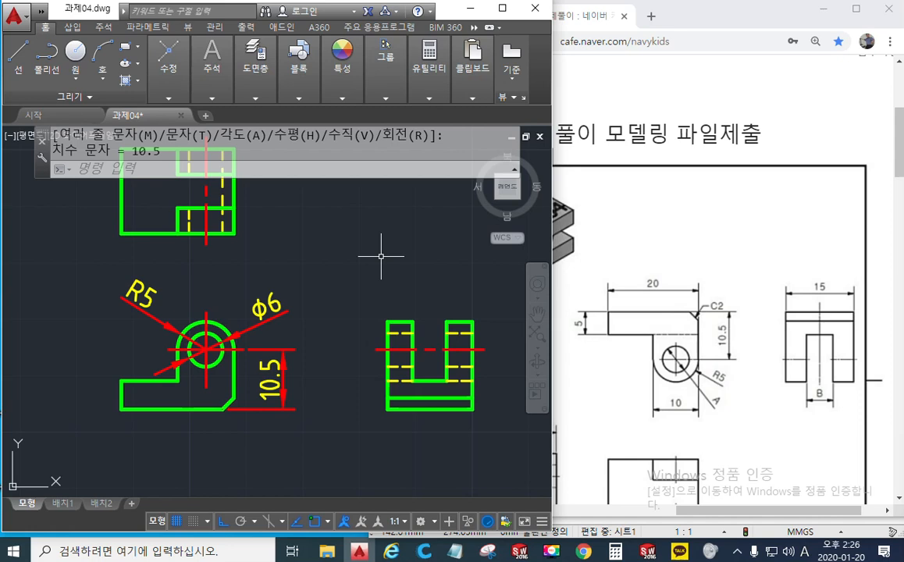
# Add a horizontal linear dimension across the slot opening, placed just above the side view.
pyautogui.press('Up')
pyautogui.press('Return')
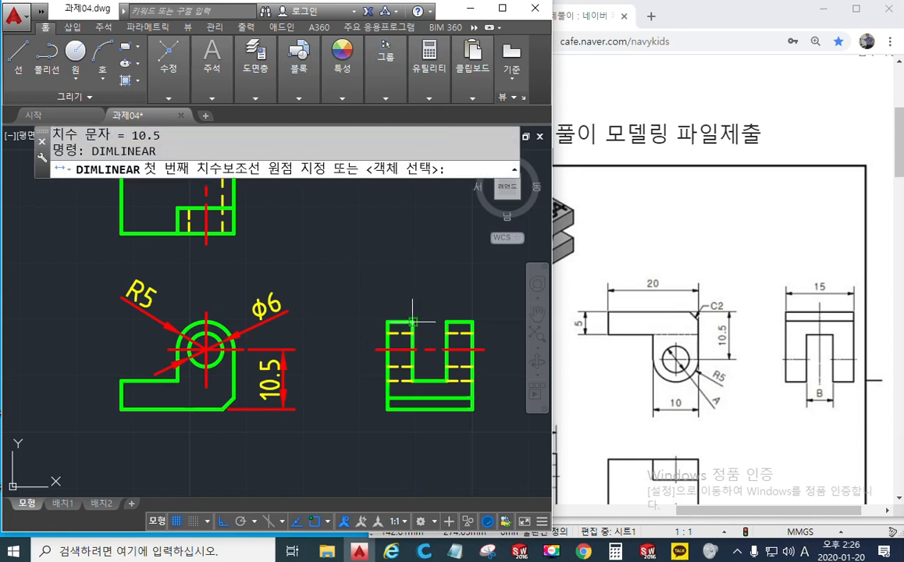
pyautogui.click(412, 321)
pyautogui.click(446, 320)
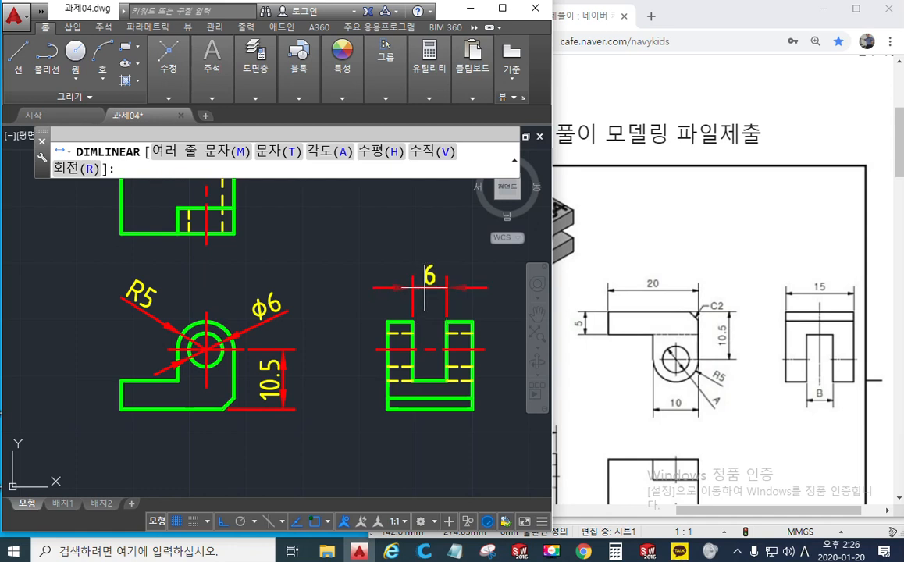
pyautogui.click(424, 287)
# Add a linear dimension for the side view's overall width, placed above the slot width dimension.
pyautogui.press('space')
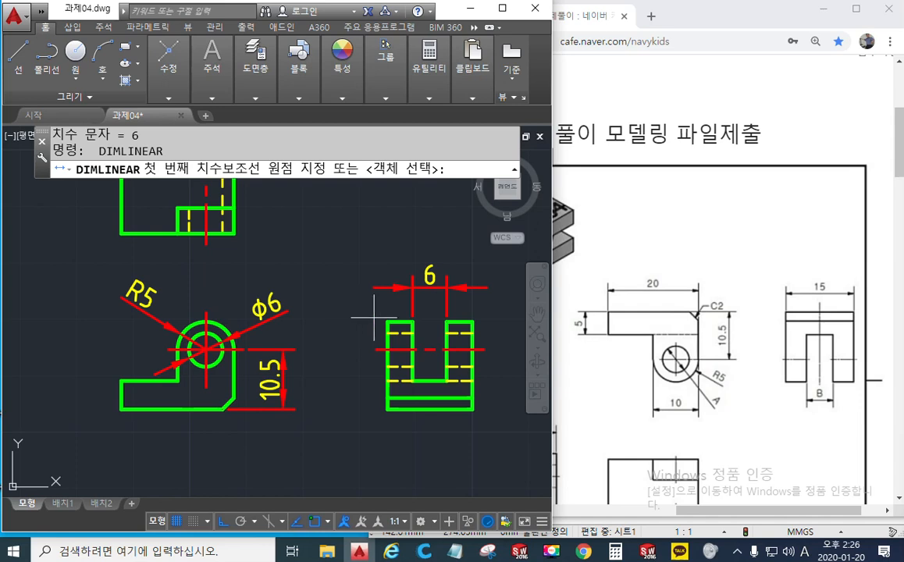
pyautogui.click(387, 321)
pyautogui.click(472, 321)
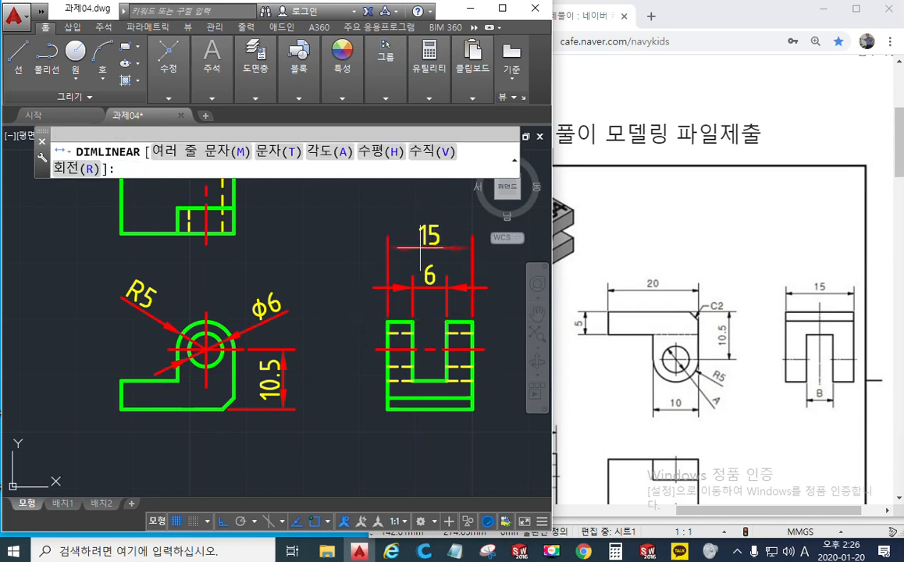
pyautogui.click(418, 254)
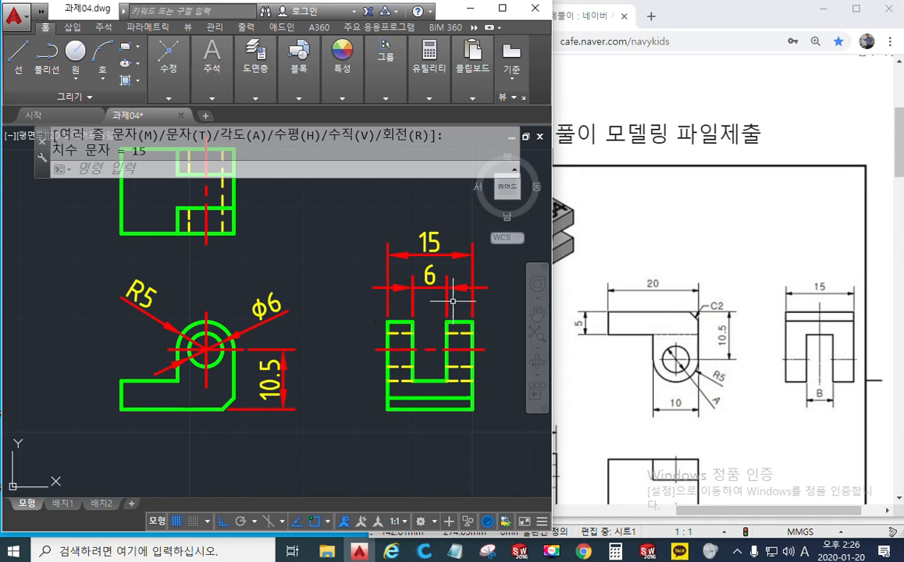
# Trace the side view's vertical centreline and slot in red on the reference drawing, and clear the marks.
pyautogui.hotkey('ctrl', 'alt', 'p')
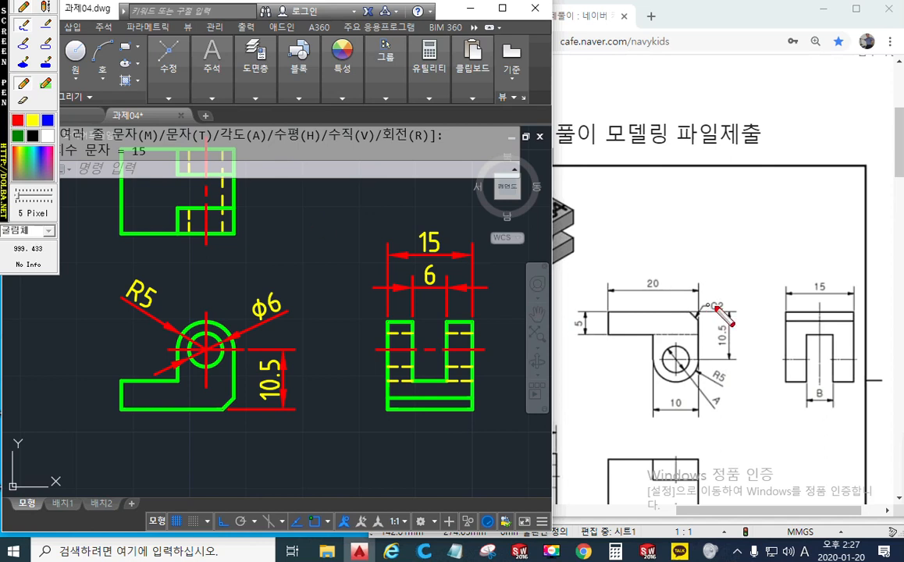
pyautogui.moveTo(822, 285); pyautogui.dragTo(829, 435)
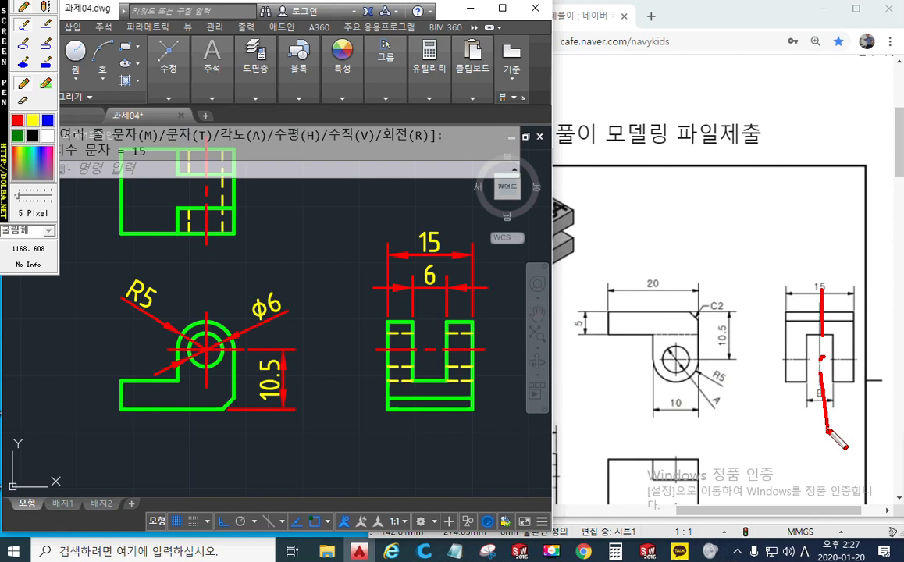
pyautogui.moveTo(810, 375)
pyautogui.mouseDown()
pyautogui.moveTo(805, 384)
pyautogui.moveTo(806, 335)
pyautogui.moveTo(833, 333)
pyautogui.moveTo(836, 384)
pyautogui.mouseUp()
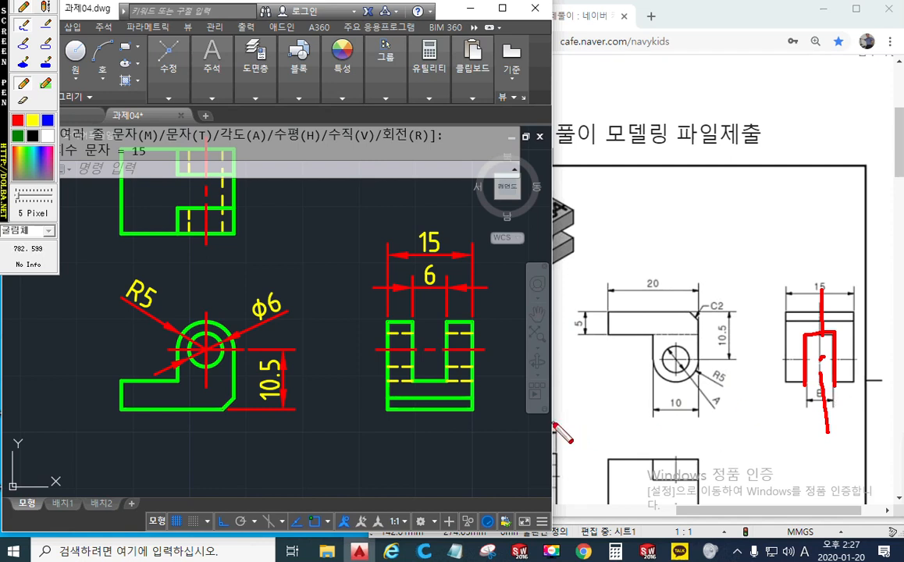
pyautogui.press('Escape')
# Add a linear dimension for the side view's left leg width, aligned with the slot width dimension line.
pyautogui.scroll(3, 436, 335)
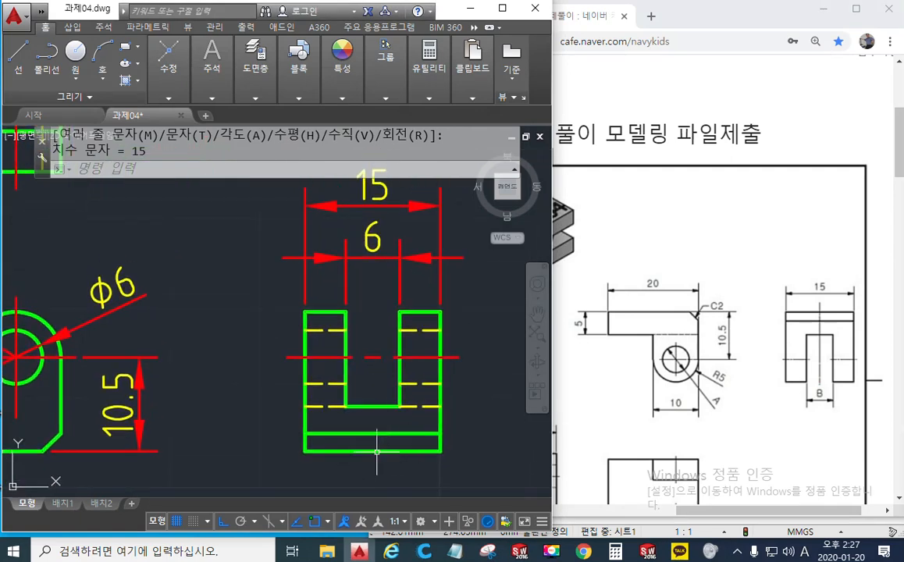
pyautogui.scroll(-2, 378, 426)
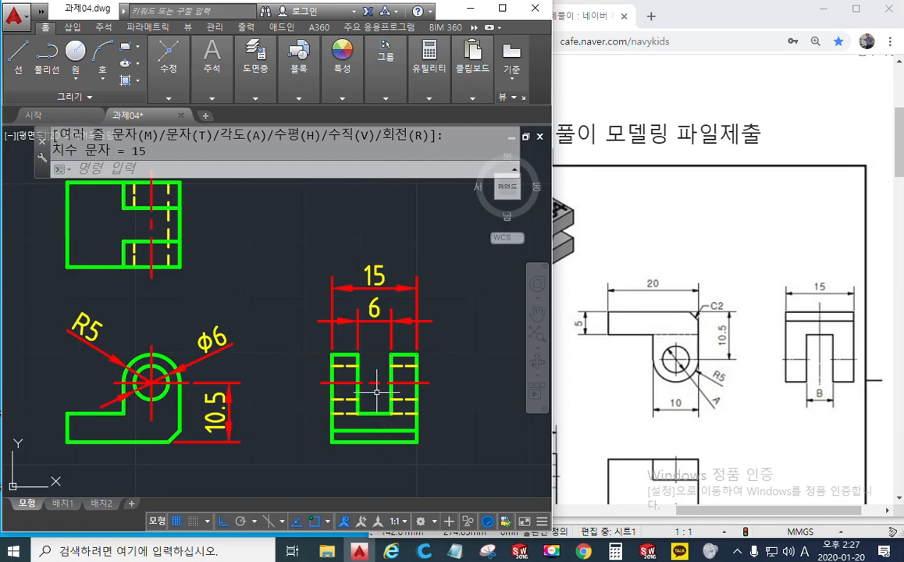
pyautogui.scroll(2, 390, 313)
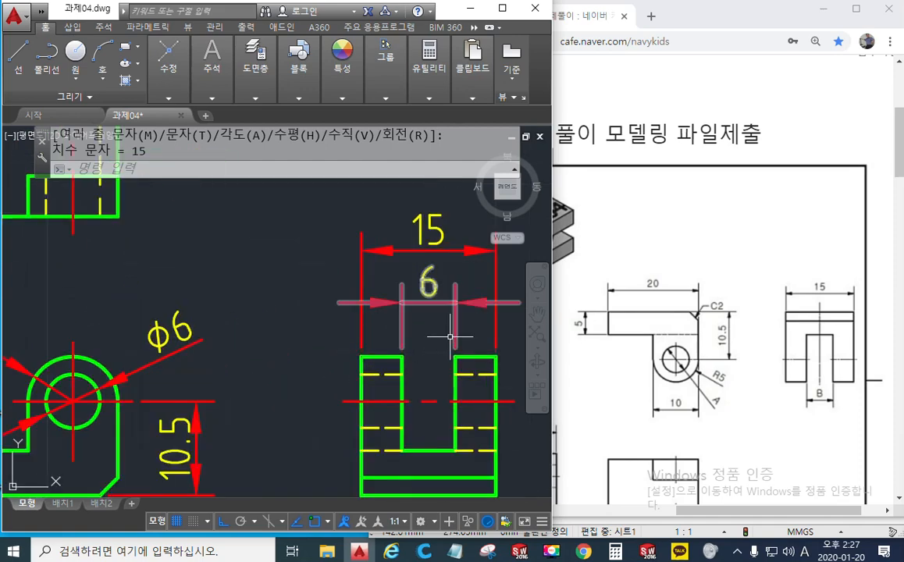
pyautogui.press('Return')
pyautogui.click(402, 357)
pyautogui.click(361, 356)
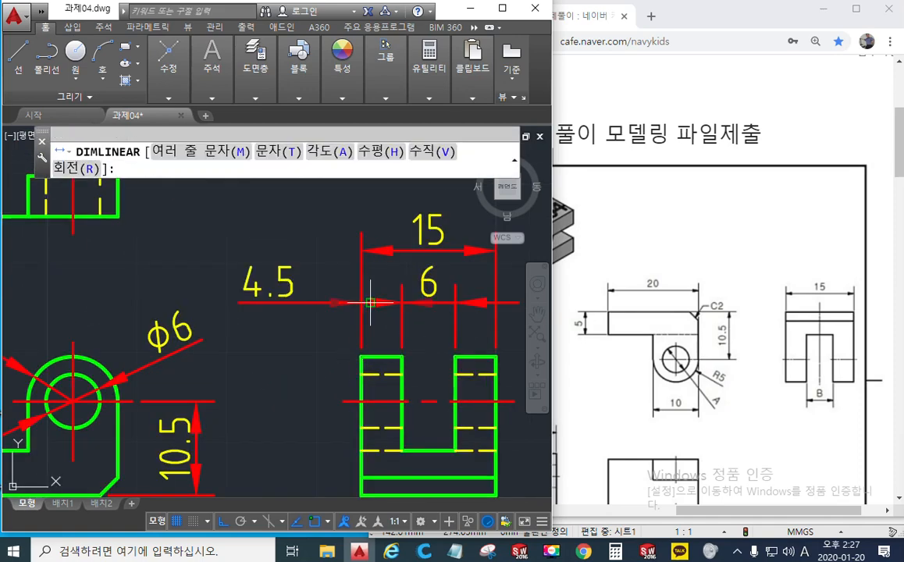
pyautogui.click(402, 303)
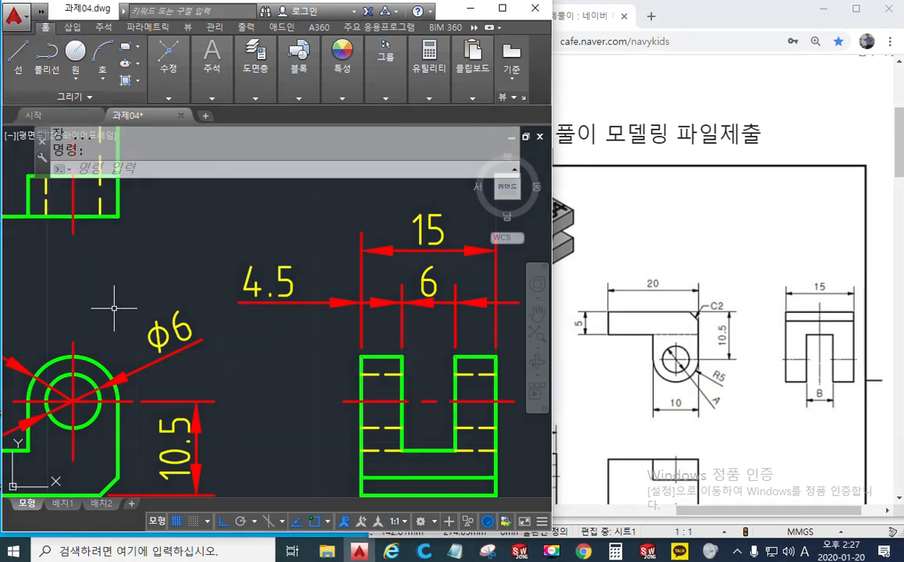
# Trace the side view's dimension extension lines in white, circle the 4.5, the 6 and the undimensioned right leg width, and clear the marks.
pyautogui.press('F12')
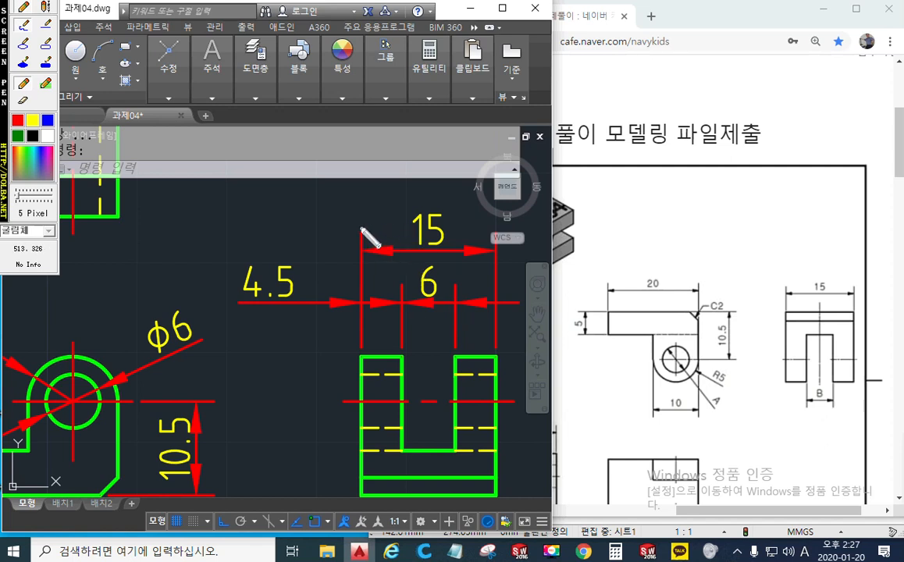
pyautogui.moveTo(361, 230); pyautogui.dragTo(357, 363)
pyautogui.moveTo(497, 221); pyautogui.dragTo(501, 362)
pyautogui.moveTo(401, 298); pyautogui.dragTo(401, 359)
pyautogui.moveTo(291, 301)
pyautogui.mouseDown()
pyautogui.moveTo(241, 258)
pyautogui.moveTo(301, 296)
pyautogui.mouseUp()
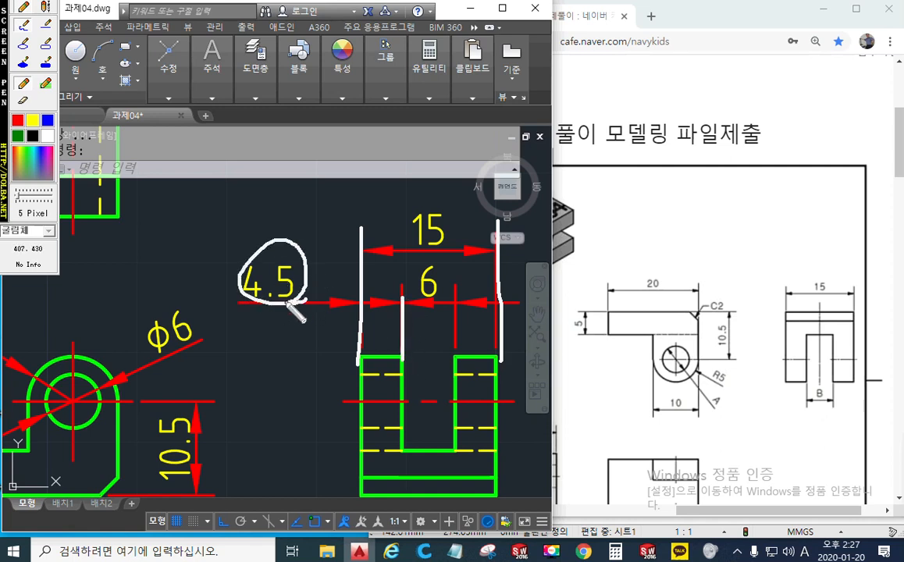
pyautogui.moveTo(425, 260)
pyautogui.mouseDown()
pyautogui.moveTo(443, 306)
pyautogui.moveTo(453, 275)
pyautogui.moveTo(431, 262)
pyautogui.mouseUp()
pyautogui.moveTo(484, 286)
pyautogui.mouseDown()
pyautogui.moveTo(467, 285)
pyautogui.moveTo(484, 290)
pyautogui.moveTo(475, 267)
pyautogui.mouseUp()
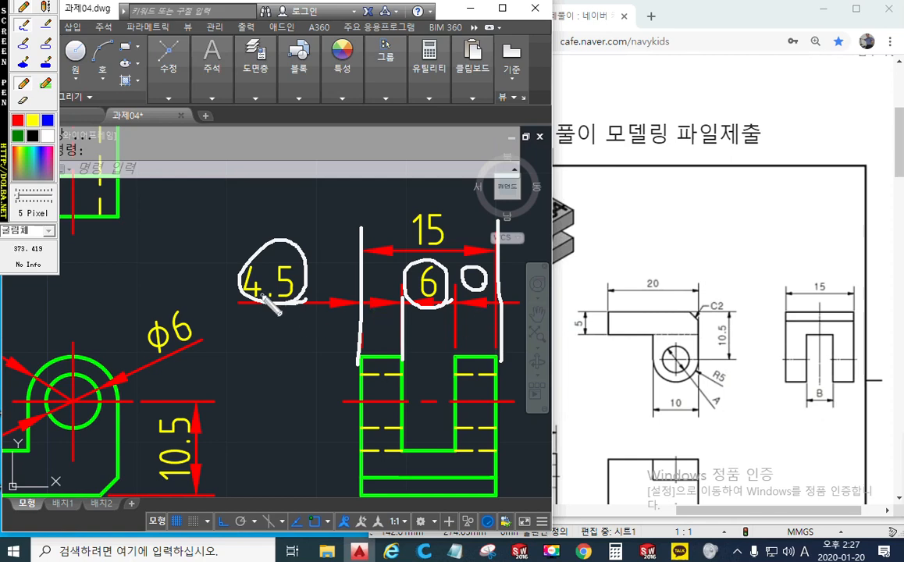
pyautogui.press('Escape')
# Circle in white the point where the 4.5 and 6 dimensions meet, and clear the mark.
pyautogui.moveTo(363, 316); pyautogui.dragTo(321, 319, button='middle')
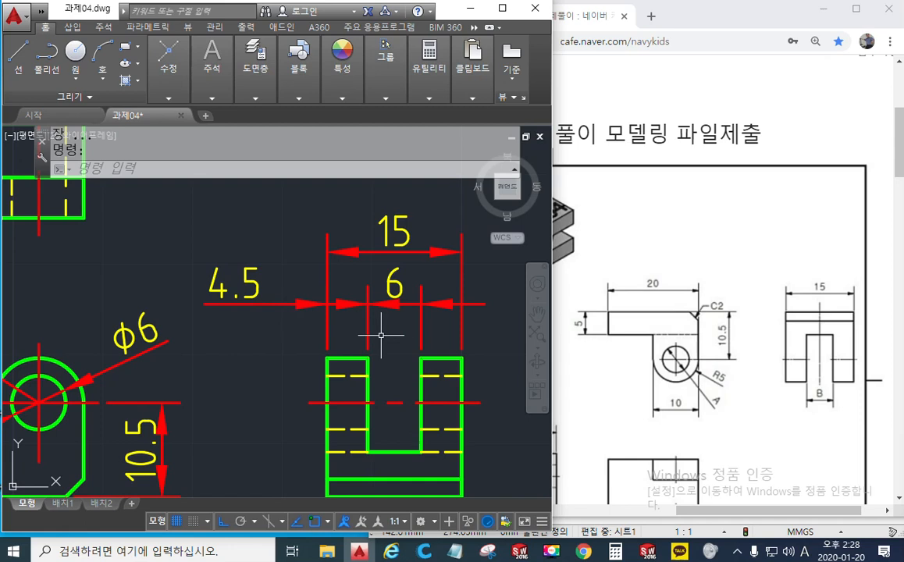
pyautogui.press('F12')
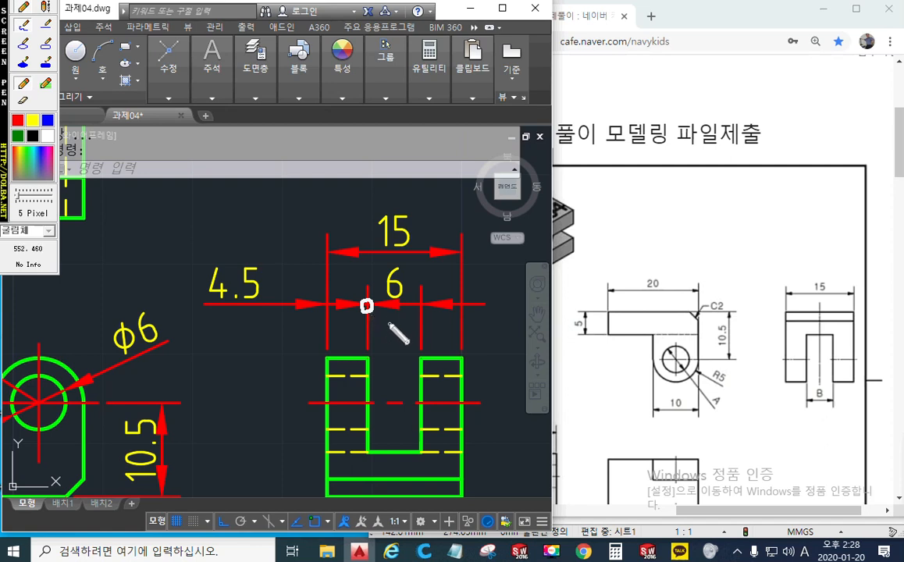
pyautogui.press('Escape')
# Select the leg width and slot width dimensions together and change their layer to 가는실선 in their properties.
pyautogui.click(389, 322)
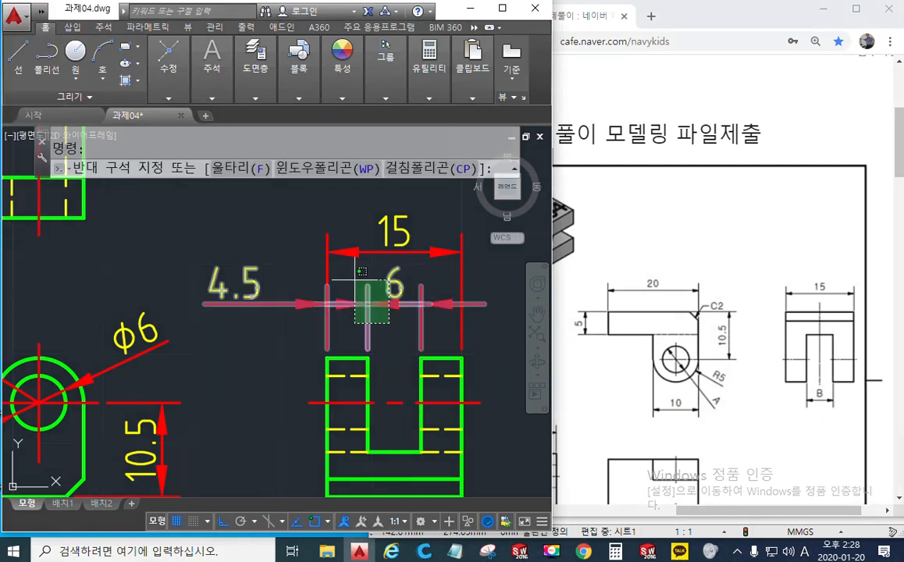
pyautogui.press('Escape')
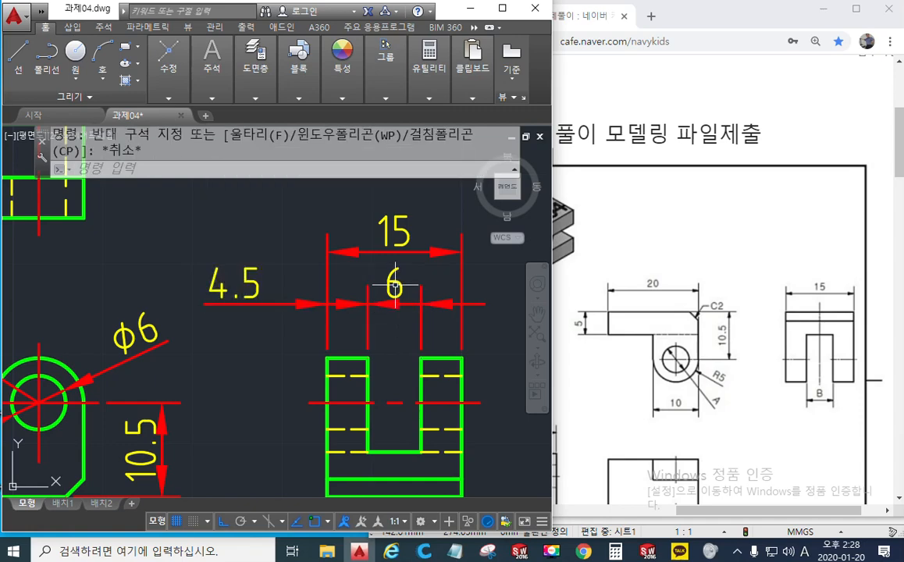
pyautogui.click(386, 292)
pyautogui.click(361, 314)
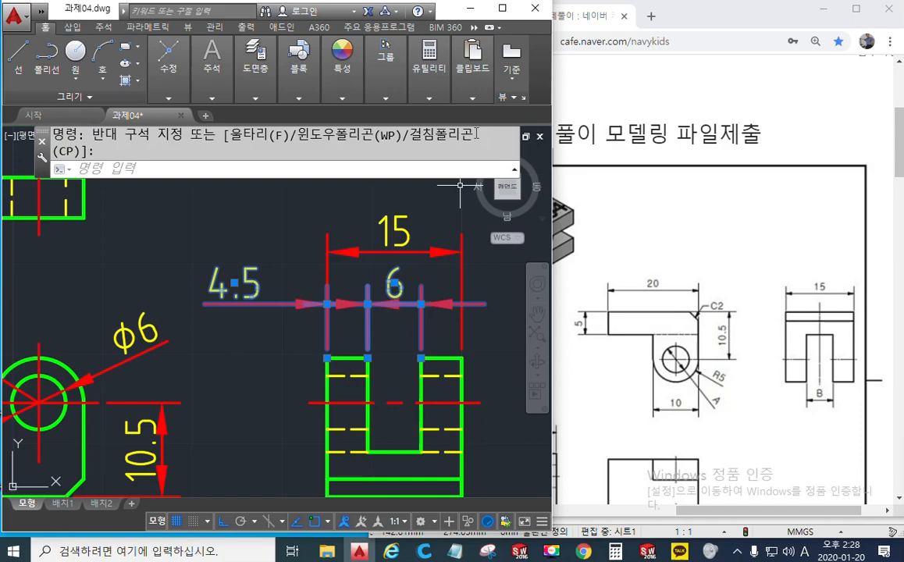
pyautogui.click(503, 9)
pyautogui.moveTo(651, 289); pyautogui.dragTo(529, 293, button='middle')
pyautogui.hotkey('ctrl', '1')
pyautogui.moveTo(324, 339)
pyautogui.mouseDown(button='middle')
pyautogui.moveTo(382, 338)
pyautogui.moveTo(500, 309)
pyautogui.moveTo(486, 323)
pyautogui.mouseUp(button='middle')
pyautogui.scroll(2, 506, 300)
pyautogui.click(849, 199)
pyautogui.click(849, 199)
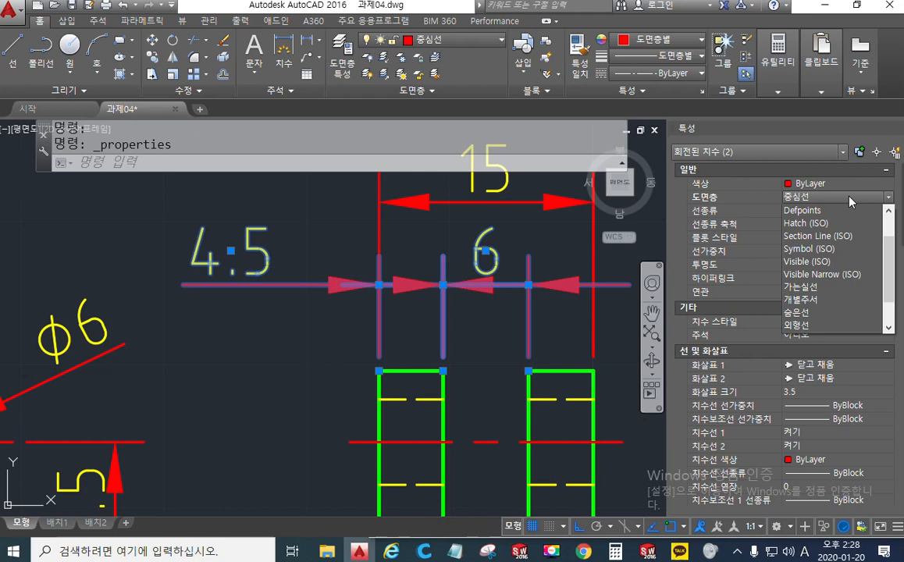
pyautogui.click(804, 287)
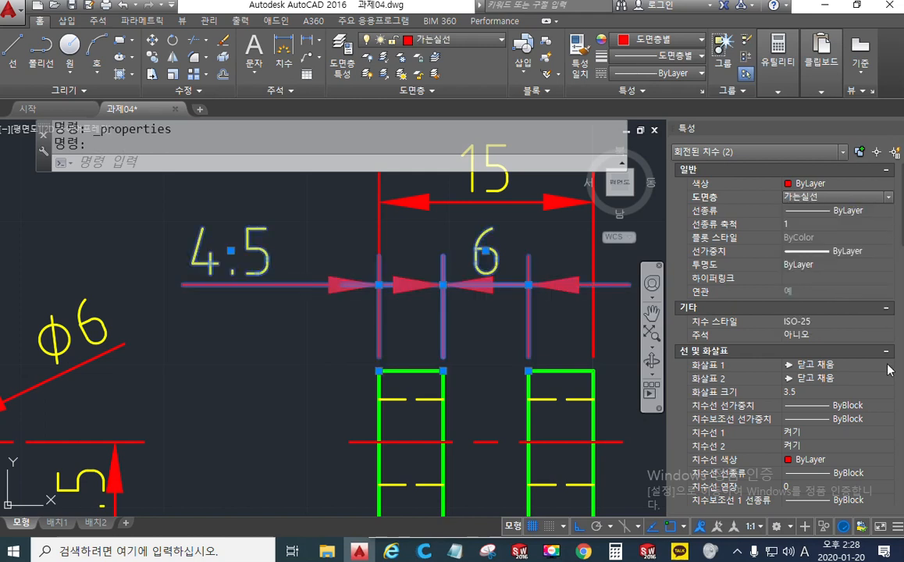
# Set arrowhead 1 of both selected dimensions to the small dot (작은 점).
pyautogui.click(822, 367)
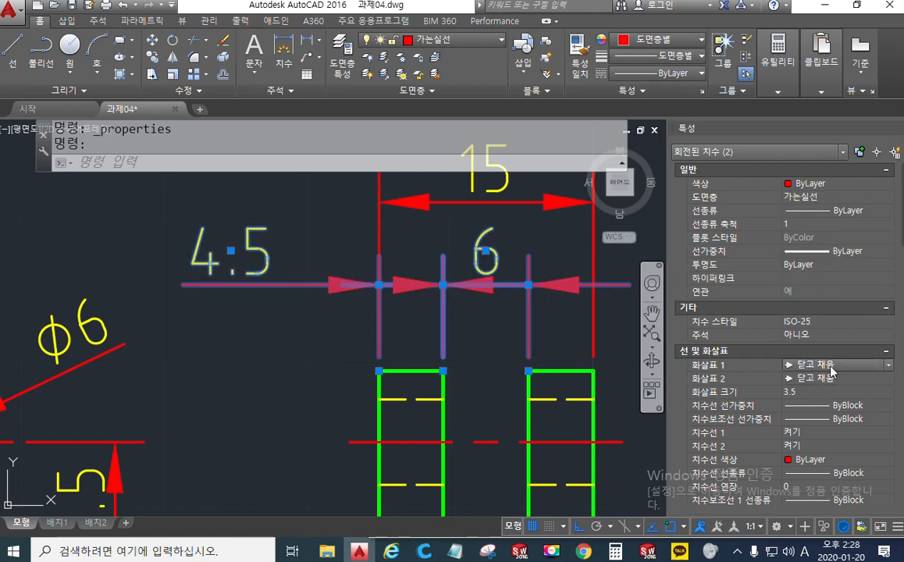
pyautogui.click(831, 366)
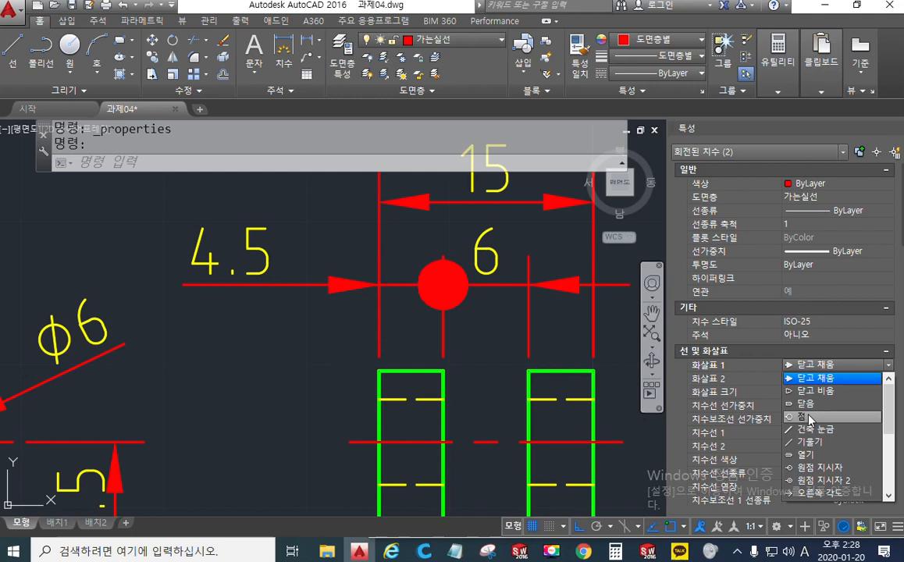
pyautogui.scroll(-1, 813, 449)
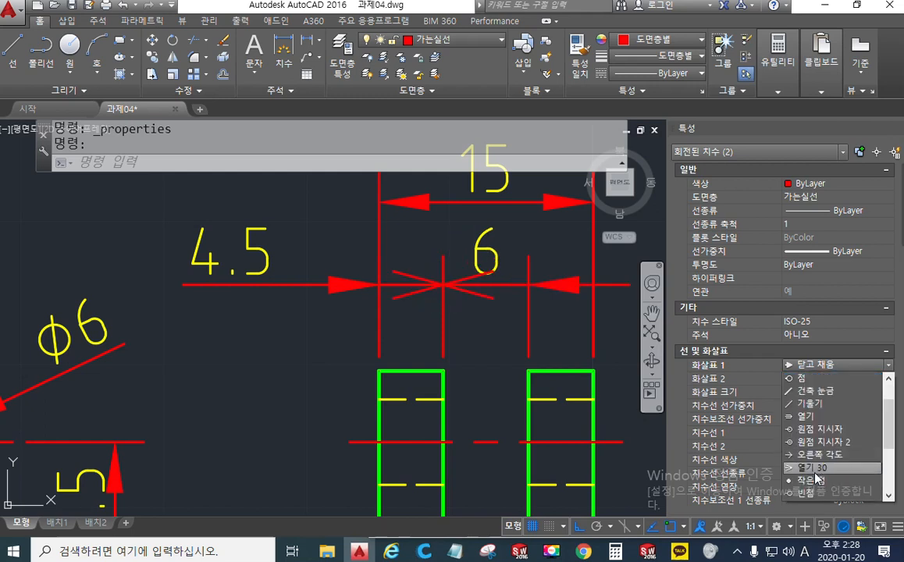
pyautogui.click(814, 481)
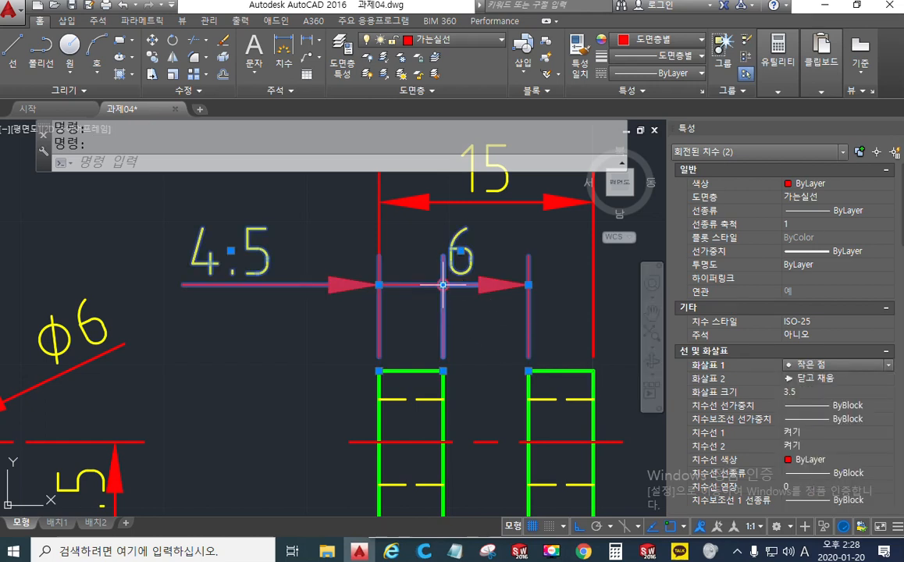
# Mark in white the dot shared by the two dimensions and the slot dimension's right end, and clear the marks.
pyautogui.press('F12')
pyautogui.moveTo(457, 366); pyautogui.dragTo(430, 393)
pyautogui.moveTo(440, 279); pyautogui.dragTo(448, 287)
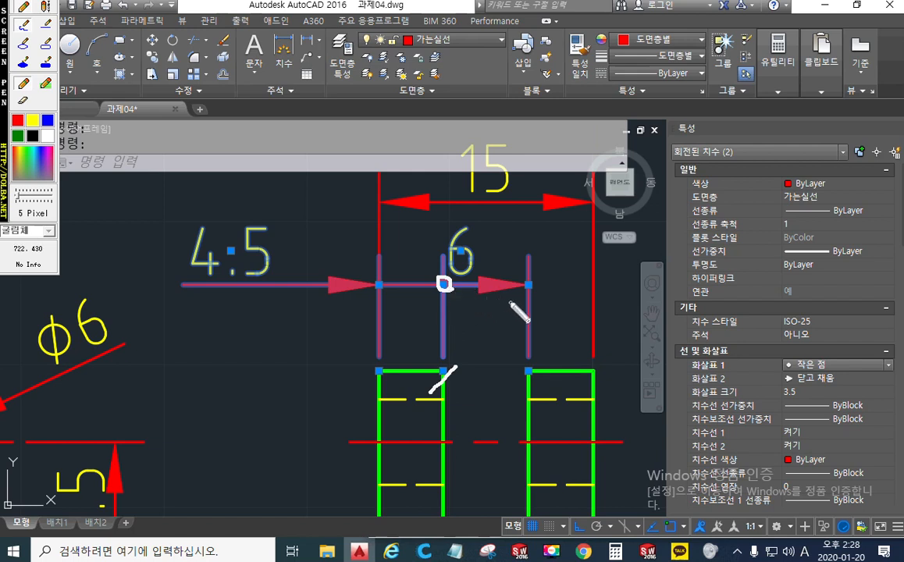
pyautogui.moveTo(535, 274)
pyautogui.mouseDown()
pyautogui.moveTo(523, 279)
pyautogui.moveTo(537, 291)
pyautogui.mouseUp()
pyautogui.moveTo(531, 286)
pyautogui.mouseDown()
pyautogui.moveTo(601, 264)
pyautogui.moveTo(599, 308)
pyautogui.moveTo(534, 289)
pyautogui.moveTo(503, 258)
pyautogui.moveTo(543, 251)
pyautogui.moveTo(551, 263)
pyautogui.mouseUp()
pyautogui.press('Escape')
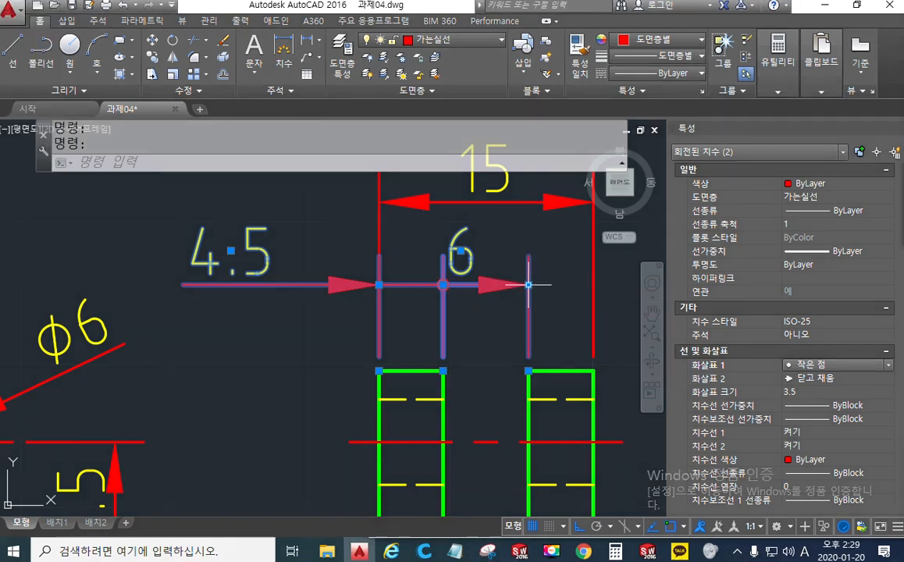
# Flip the arrow at the slot width dimension's right end so it points inward from outside, and deselect the dimensions.
pyautogui.moveTo(529, 286)
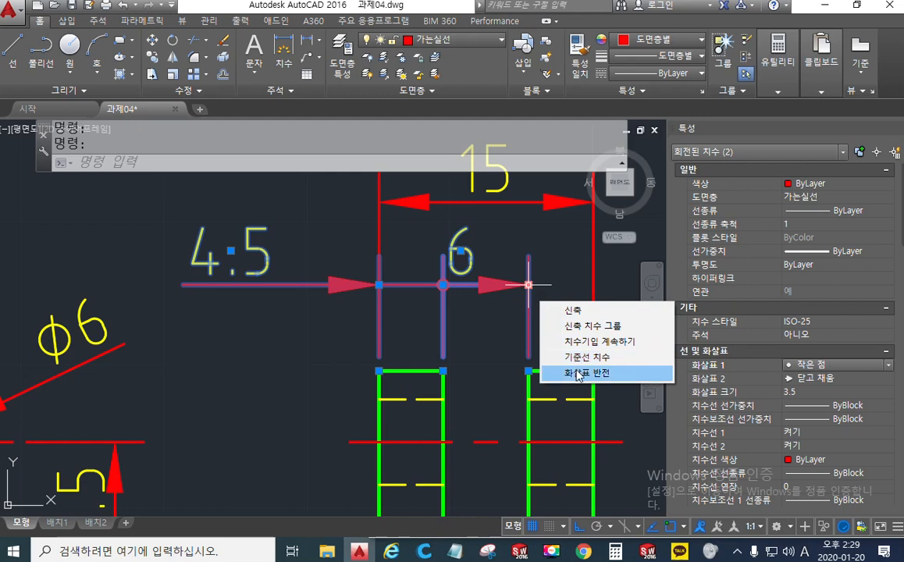
pyautogui.click(577, 374)
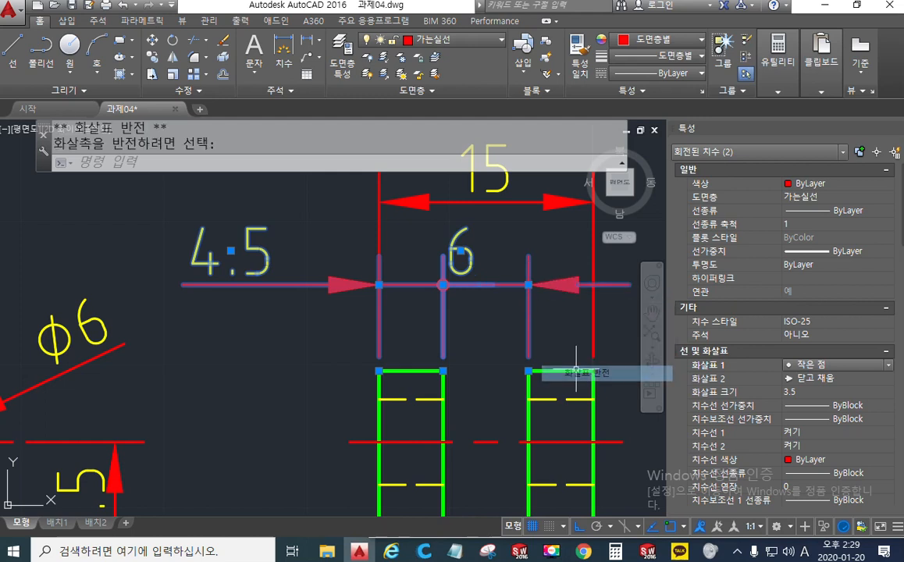
pyautogui.moveTo(484, 318); pyautogui.dragTo(431, 323, button='middle')
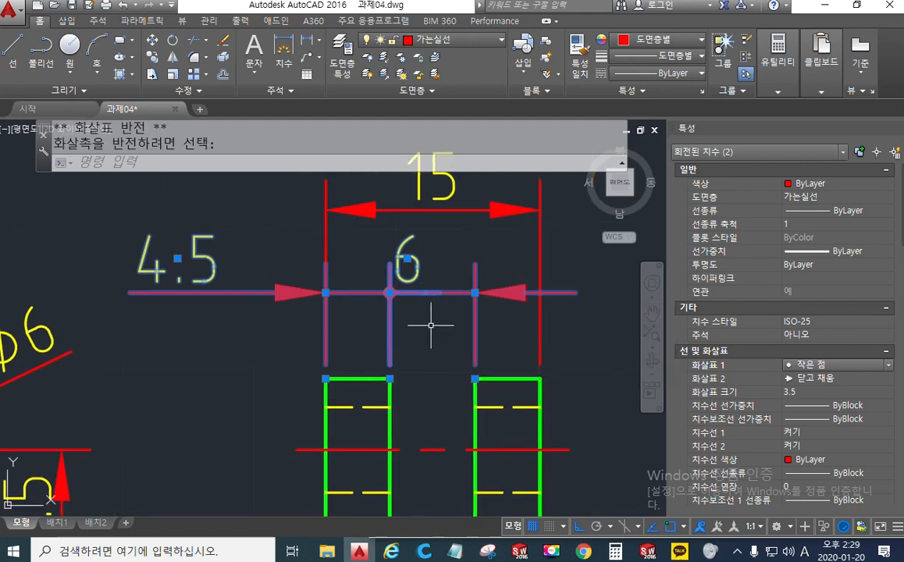
pyautogui.press('Escape')
pyautogui.scroll(-3, 453, 324)
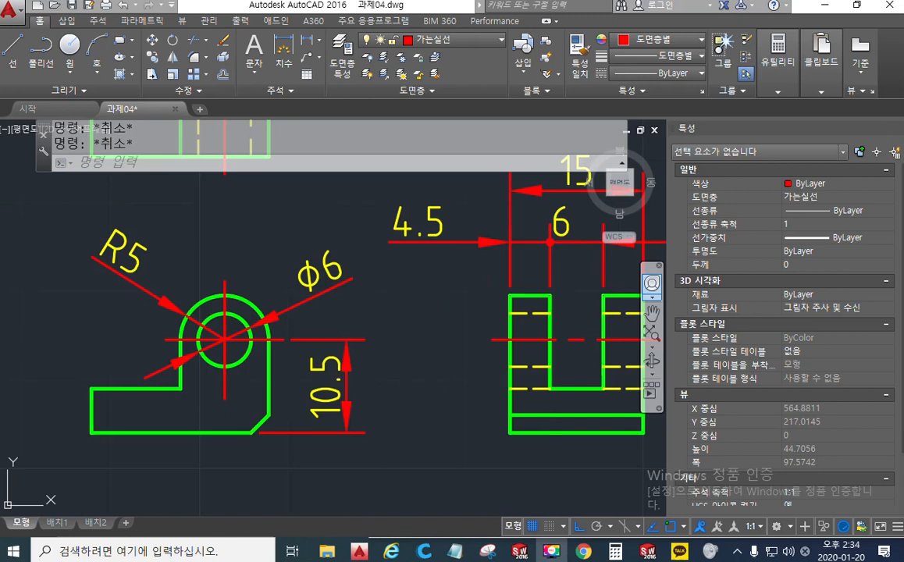
# Close the properties palette and reduce the drawing window so the reference drawing shows beside it.
pyautogui.click(463, 43)
pyautogui.click(464, 43)
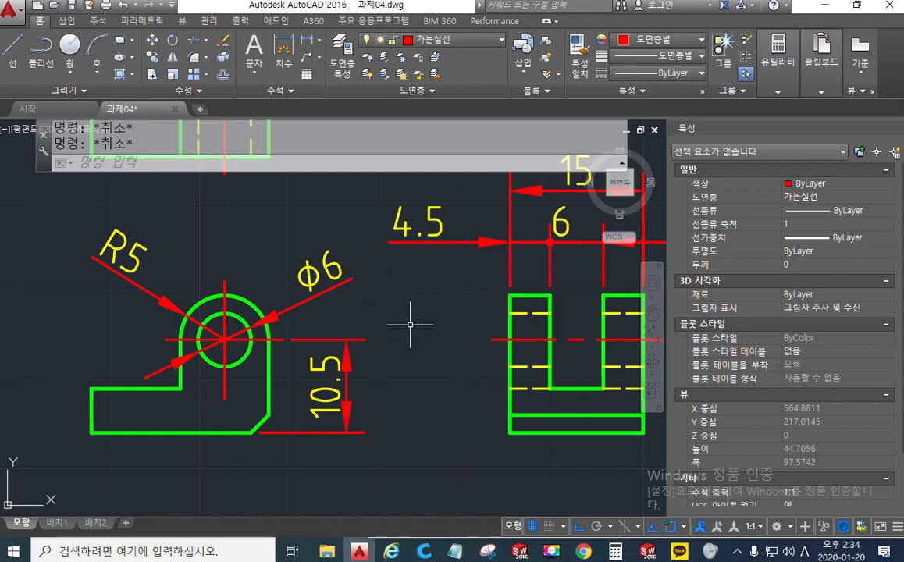
pyautogui.hotkey('ctrl', '1')
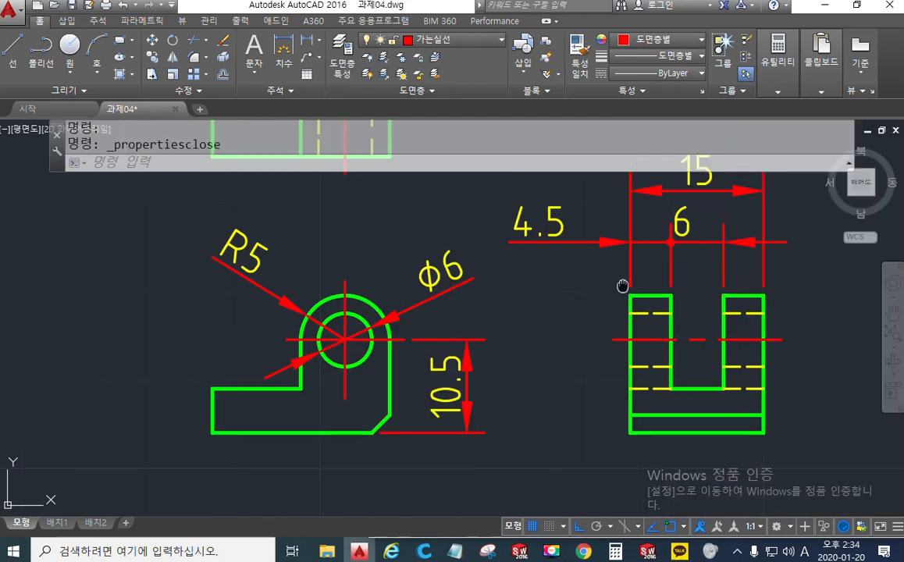
pyautogui.scroll(2, 638, 273)
pyautogui.moveTo(638, 273); pyautogui.dragTo(404, 298, button='middle')
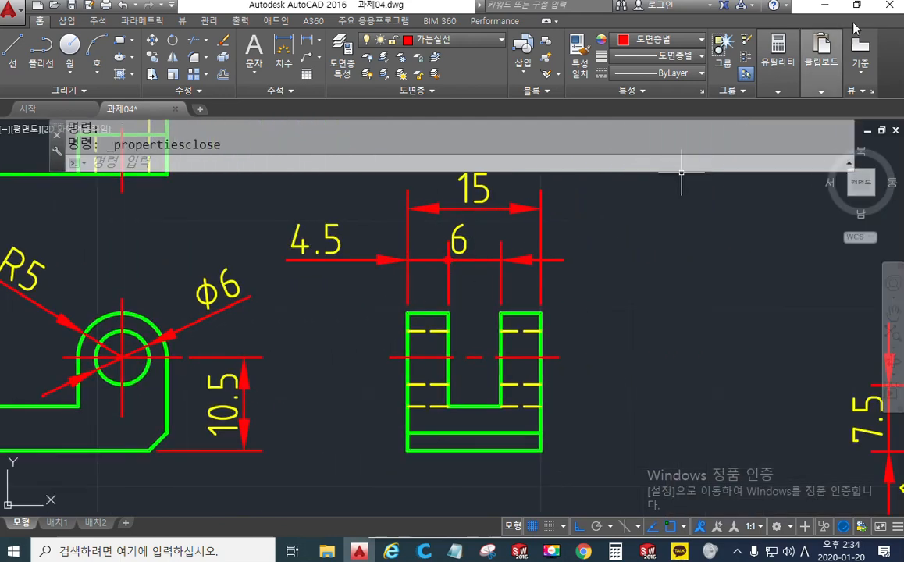
pyautogui.doubleClick(789, 5)
pyautogui.moveTo(137, 307)
pyautogui.mouseDown(button='middle')
pyautogui.moveTo(290, 369)
pyautogui.moveTo(288, 346)
pyautogui.mouseUp(button='middle')
pyautogui.scroll(-2, 281, 355)
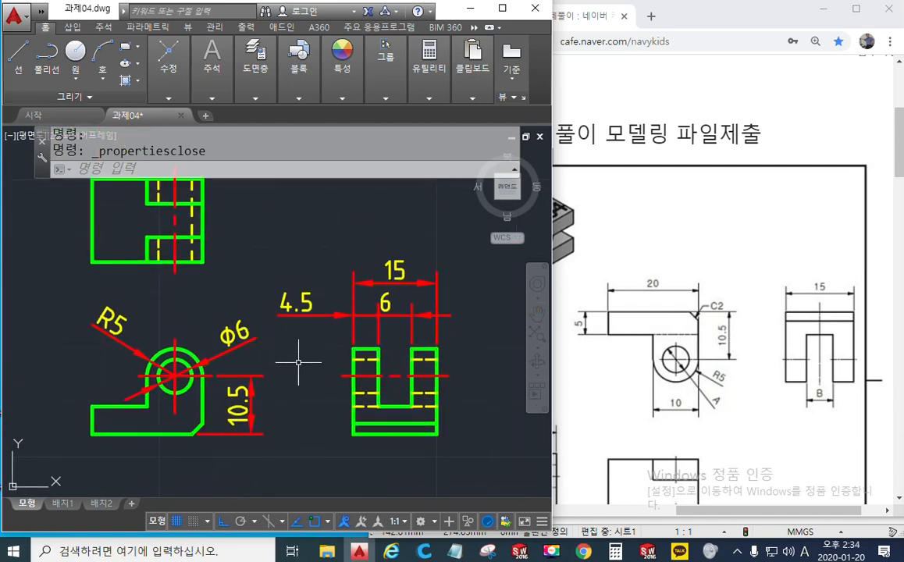
# Trace in white the outlines of the two legs in the L-shaped part's side view, and clear the marks.
pyautogui.press('F12')
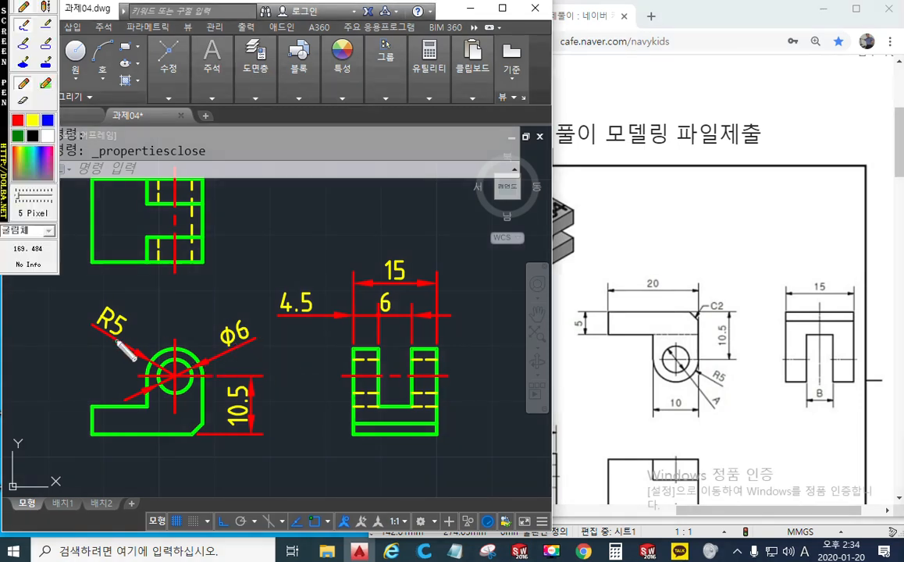
pyautogui.moveTo(380, 404)
pyautogui.mouseDown()
pyautogui.moveTo(380, 368)
pyautogui.moveTo(367, 348)
pyautogui.moveTo(355, 404)
pyautogui.mouseUp()
pyautogui.moveTo(413, 400)
pyautogui.mouseDown()
pyautogui.moveTo(407, 369)
pyautogui.moveTo(434, 351)
pyautogui.moveTo(441, 408)
pyautogui.mouseUp()
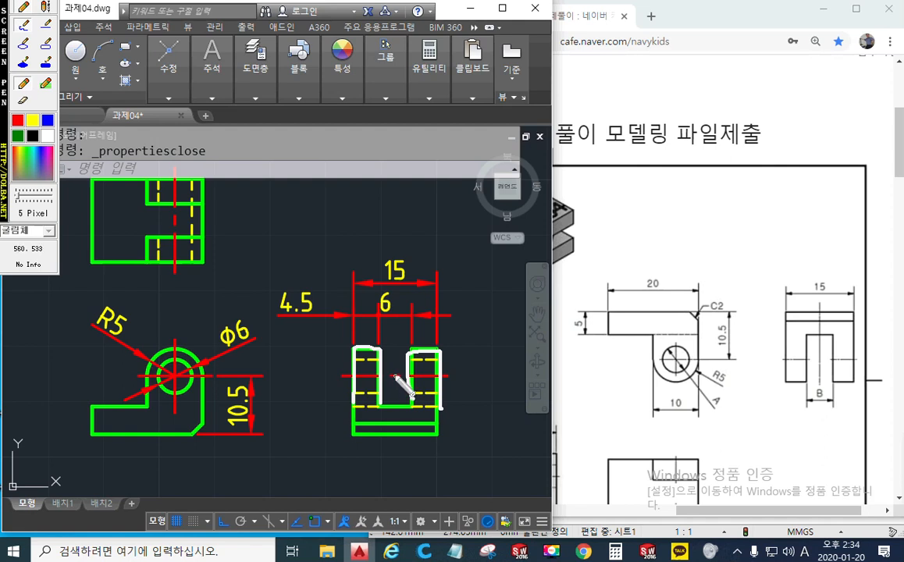
pyautogui.press('Escape')
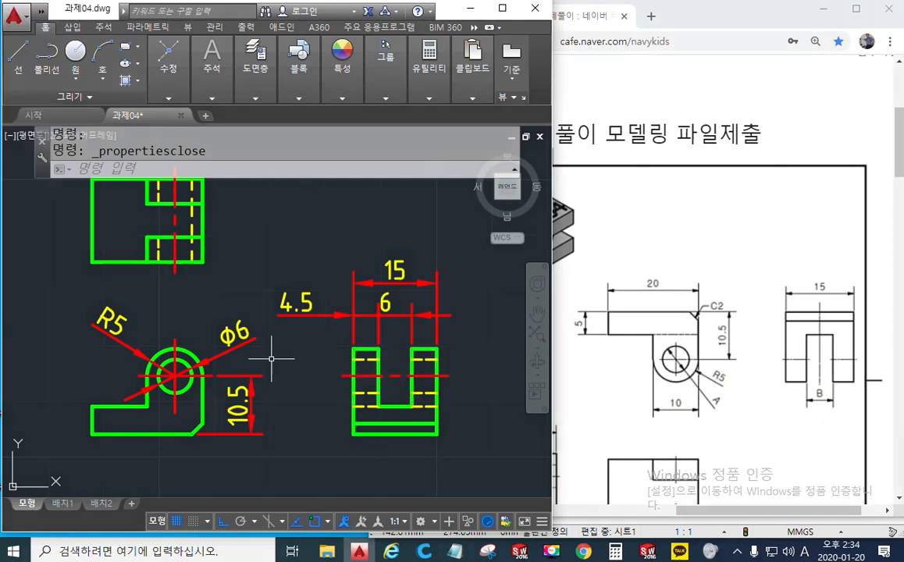
# Sketch in white a height dimension with arrows beside the free end of the base in the L-shaped part's front view.
pyautogui.moveTo(277, 359); pyautogui.dragTo(302, 292, button='middle')
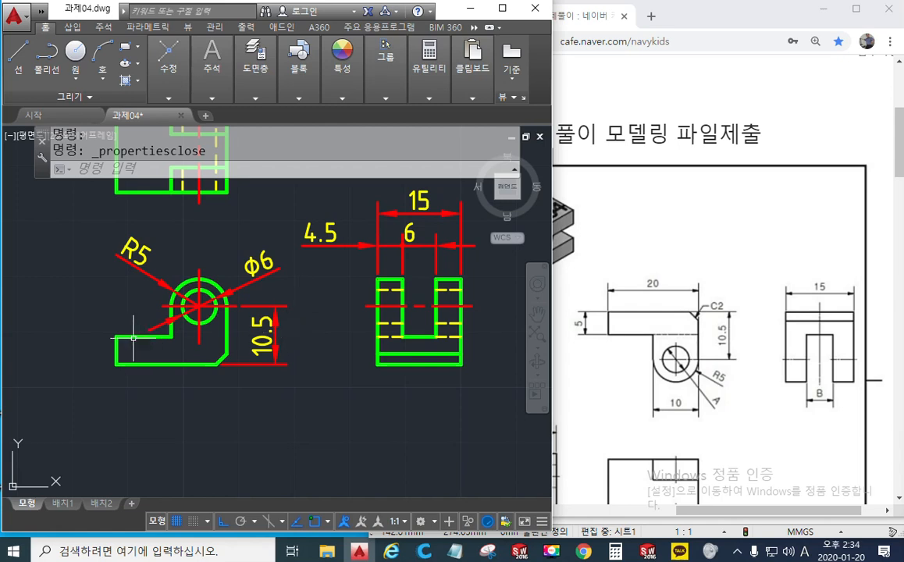
pyautogui.press('F12')
pyautogui.moveTo(115, 338); pyautogui.dragTo(84, 335)
pyautogui.moveTo(105, 369); pyautogui.dragTo(75, 368)
pyautogui.moveTo(92, 321); pyautogui.dragTo(89, 370)
pyautogui.moveTo(88, 370)
pyautogui.mouseDown()
pyautogui.moveTo(77, 381)
pyautogui.moveTo(94, 378)
pyautogui.mouseUp()
pyautogui.moveTo(82, 328); pyautogui.dragTo(91, 334)
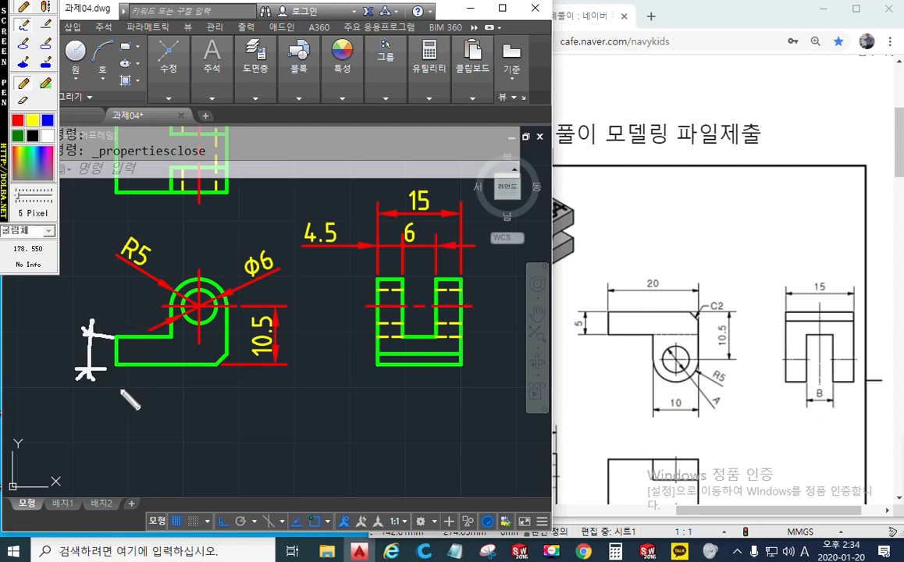
# Sketch in white the overall width dimension both below and above the L-shaped part's front view.
pyautogui.moveTo(121, 374); pyautogui.dragTo(121, 404)
pyautogui.moveTo(232, 371); pyautogui.dragTo(232, 398)
pyautogui.moveTo(141, 395); pyautogui.dragTo(222, 396)
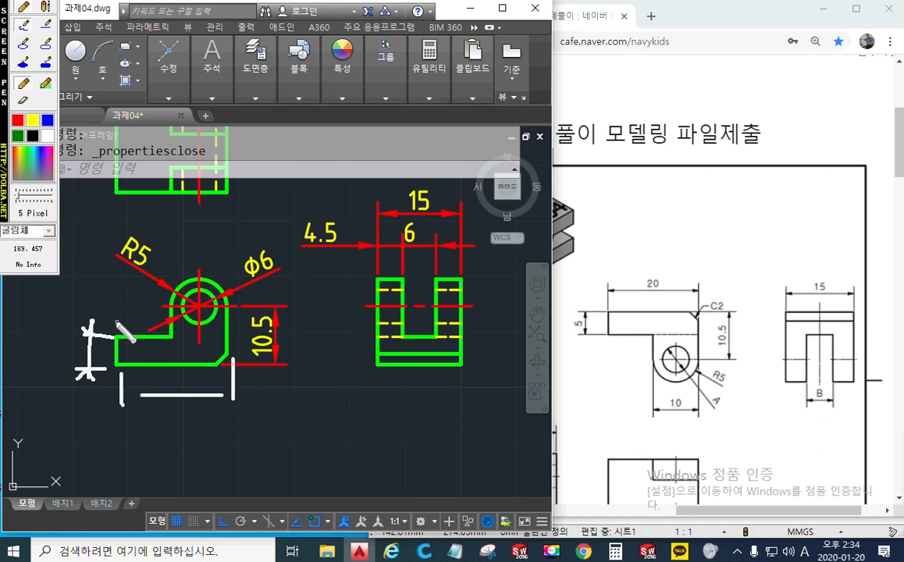
pyautogui.moveTo(115, 326); pyautogui.dragTo(109, 231)
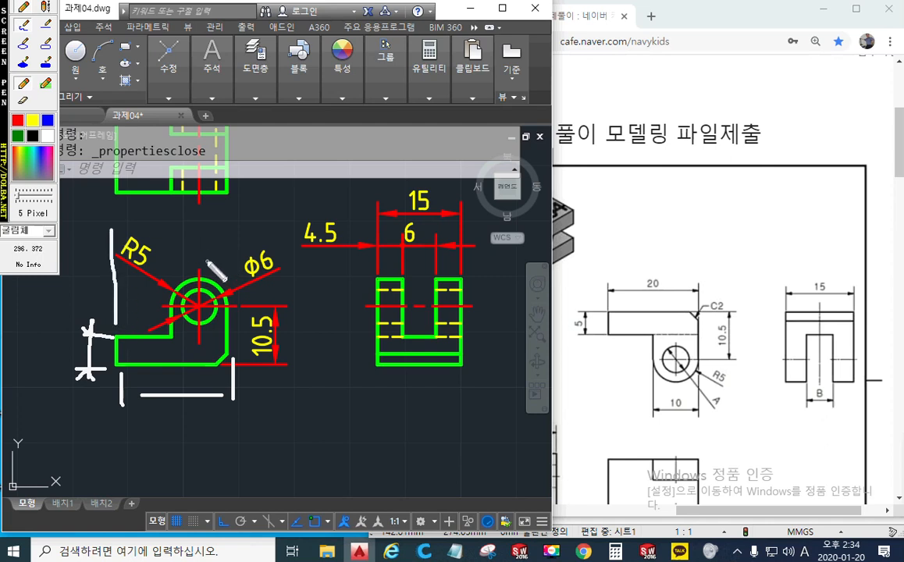
pyautogui.moveTo(231, 295); pyautogui.dragTo(231, 233)
pyautogui.moveTo(133, 232)
pyautogui.mouseDown()
pyautogui.moveTo(209, 234)
pyautogui.moveTo(121, 227)
pyautogui.moveTo(133, 238)
pyautogui.mouseUp()
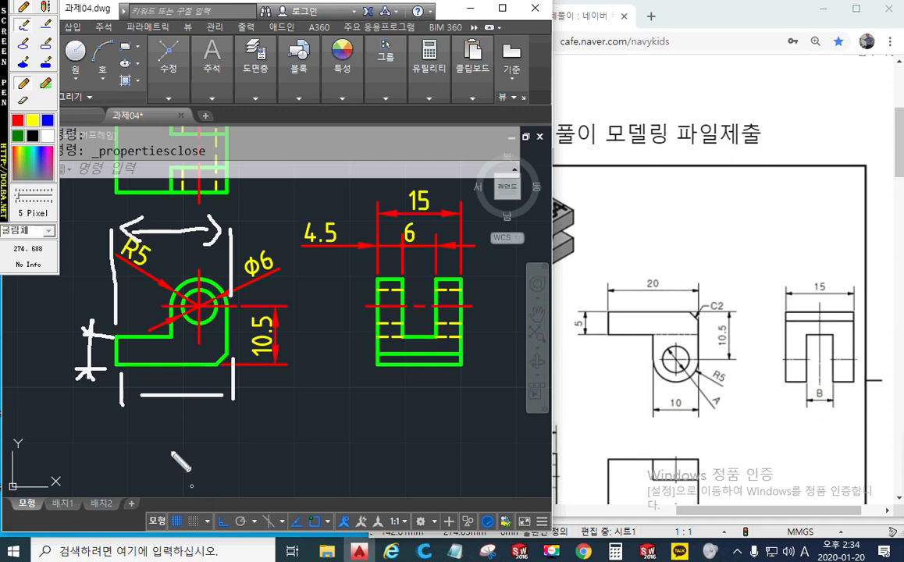
pyautogui.moveTo(148, 388); pyautogui.dragTo(136, 399)
pyautogui.moveTo(136, 398); pyautogui.dragTo(148, 406)
pyautogui.moveTo(211, 388)
pyautogui.mouseDown()
pyautogui.moveTo(226, 398)
pyautogui.moveTo(211, 406)
pyautogui.mouseUp()
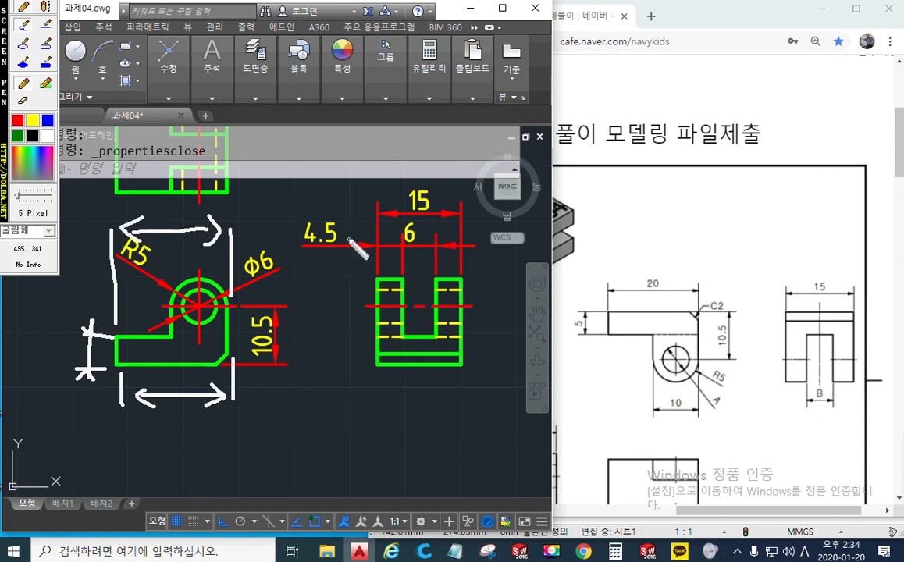
# Circle in white the row of upper dimensions, cross out the space above the front view, mark the lower width's text spot, and clear all marks.
pyautogui.moveTo(478, 244)
pyautogui.mouseDown()
pyautogui.moveTo(234, 254)
pyautogui.moveTo(87, 238)
pyautogui.moveTo(109, 210)
pyautogui.moveTo(313, 197)
pyautogui.moveTo(468, 202)
pyautogui.moveTo(426, 244)
pyautogui.mouseUp()
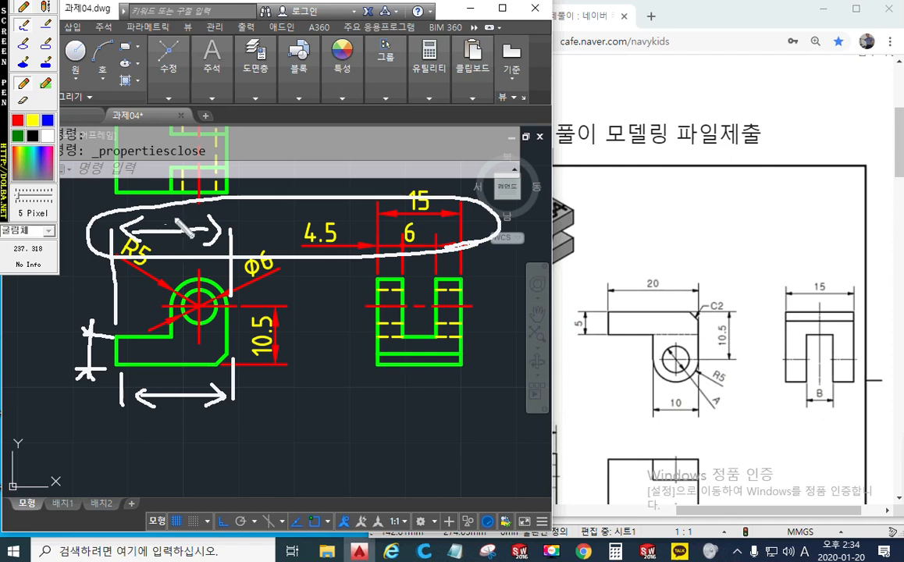
pyautogui.moveTo(228, 95); pyautogui.dragTo(128, 197)
pyautogui.moveTo(135, 92); pyautogui.dragTo(212, 207)
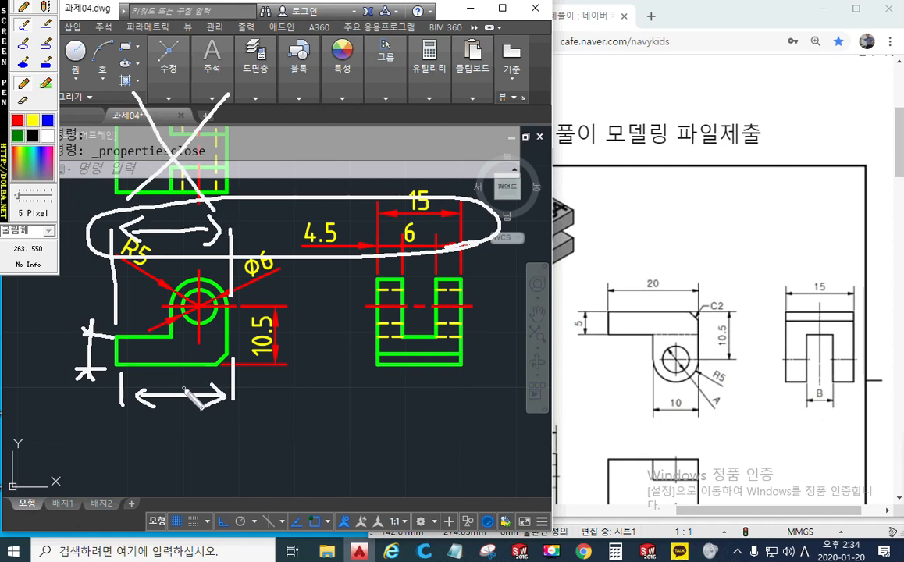
pyautogui.moveTo(169, 387); pyautogui.dragTo(182, 390)
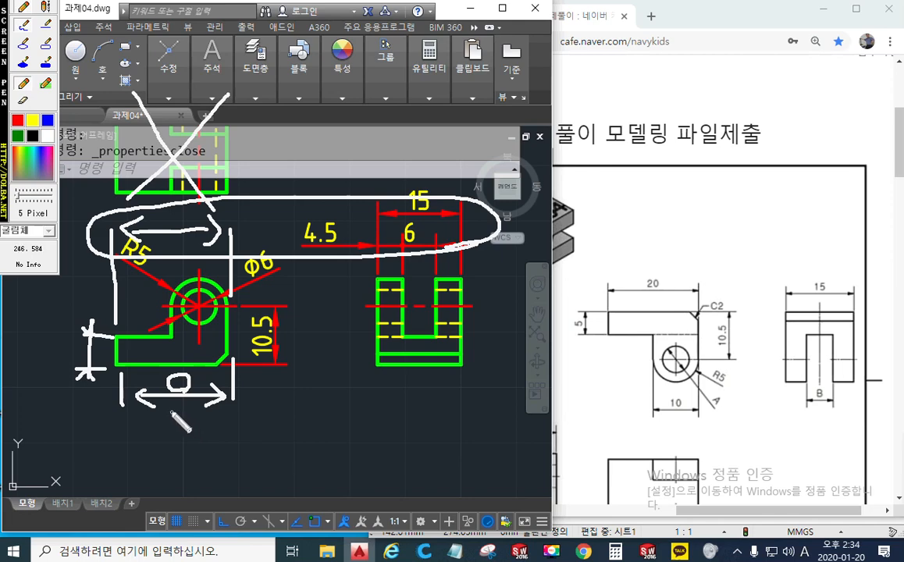
pyautogui.press('Escape')
pyautogui.moveTo(218, 392); pyautogui.dragTo(272, 340, button='middle')
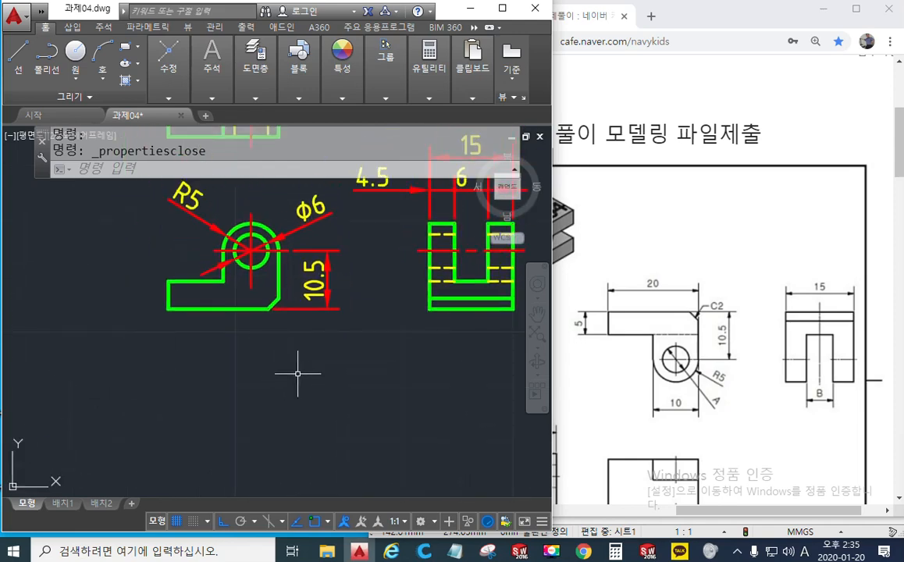
# Add a horizontal linear dimension for the overall width of the L-shaped part's front view, placed below the part.
pyautogui.write('dimlin')
pyautogui.press('Return')
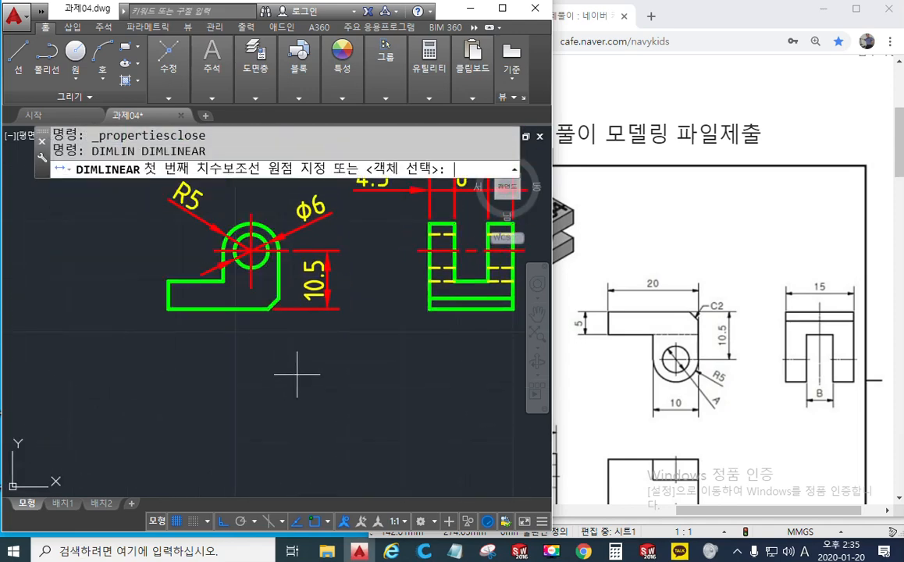
pyautogui.click(166, 309)
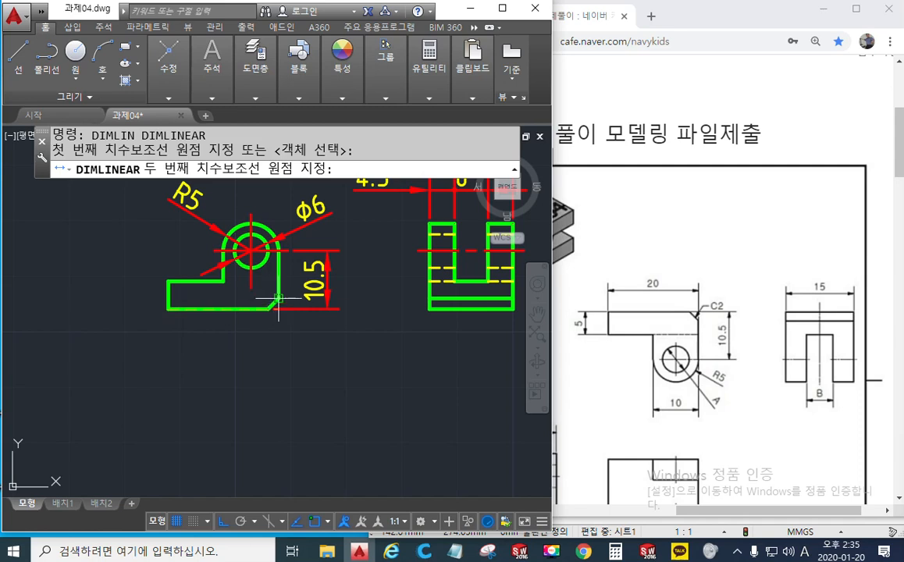
pyautogui.click(278, 298)
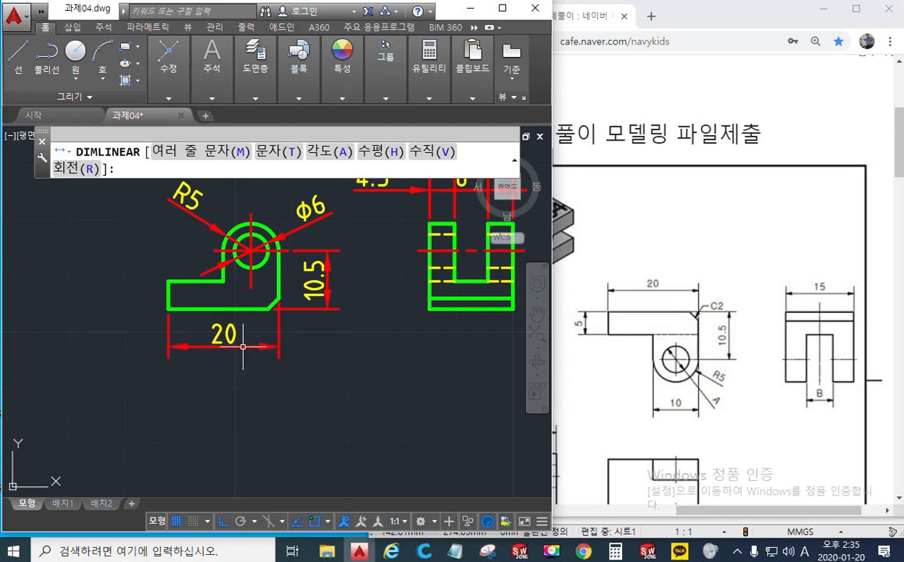
pyautogui.click(243, 346)
# Add a vertical linear dimension for the base thickness at the free left end of the L-shaped part's front view.
pyautogui.scroll(3, 235, 314)
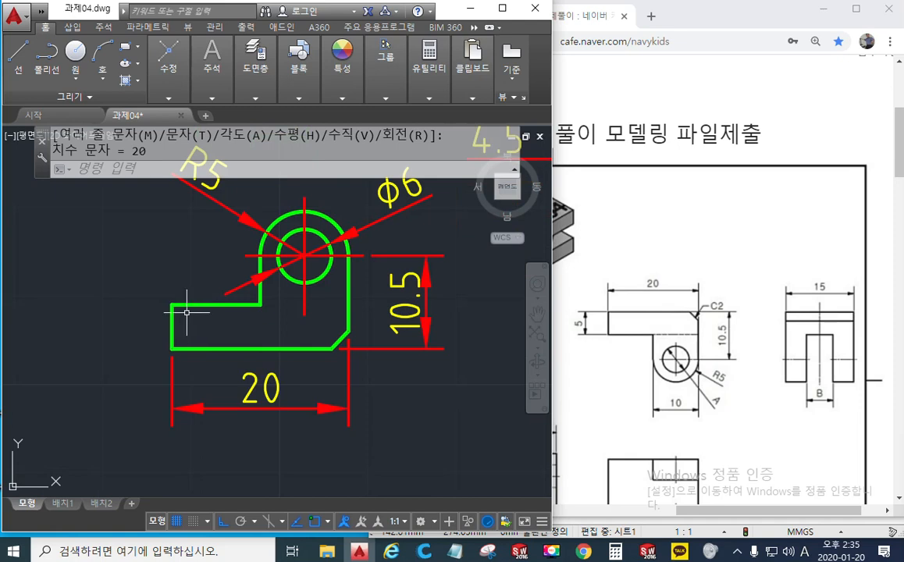
pyautogui.press('space')
pyautogui.click(172, 304)
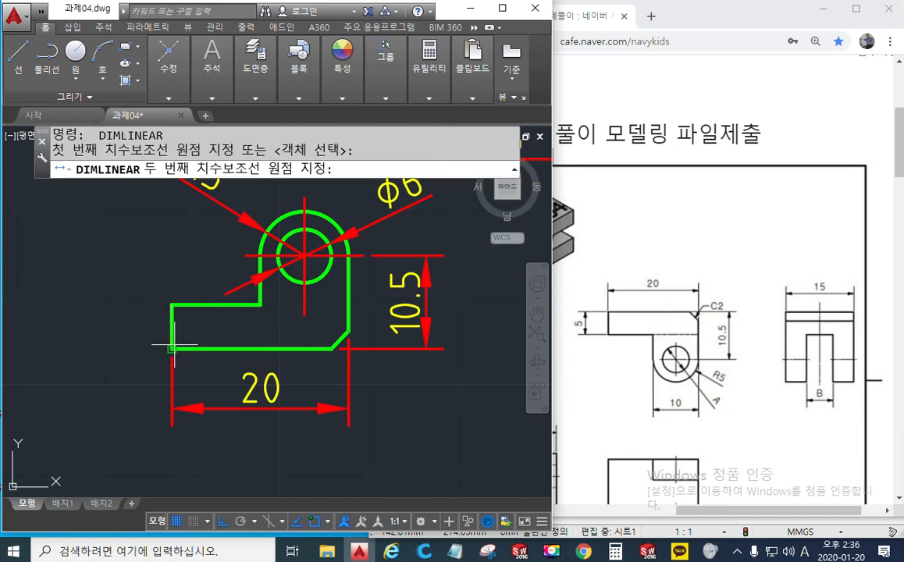
pyautogui.click(172, 348)
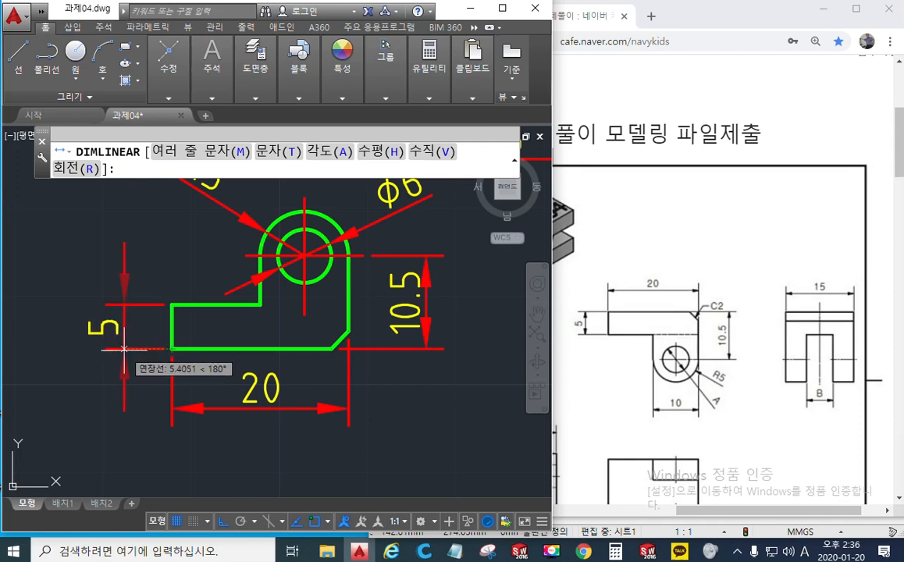
pyautogui.click(124, 349)
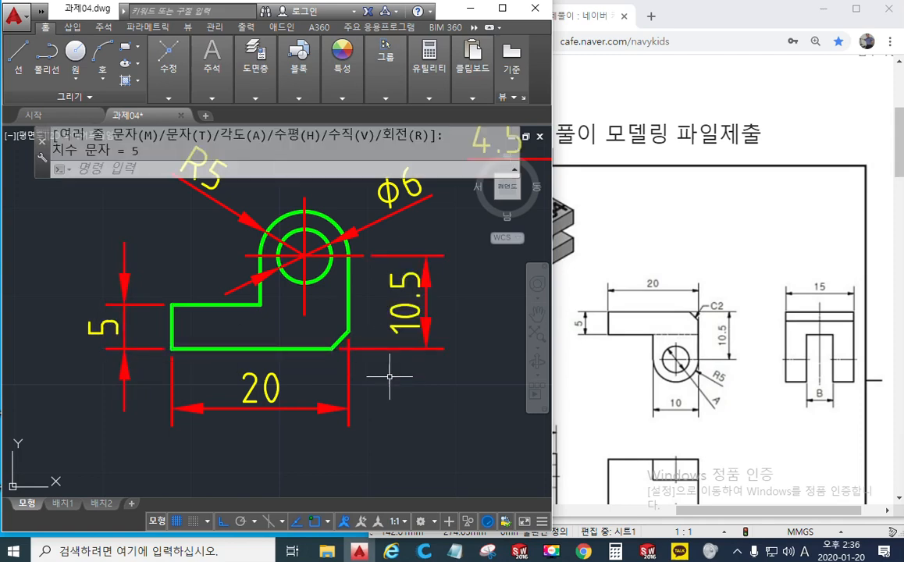
# Add a vertical linear dimension for the other part's overall front-view height, placed outside the 12 mm height dimension.
pyautogui.scroll(-2, 388, 377)
pyautogui.moveTo(387, 380); pyautogui.dragTo(305, 375, button='middle')
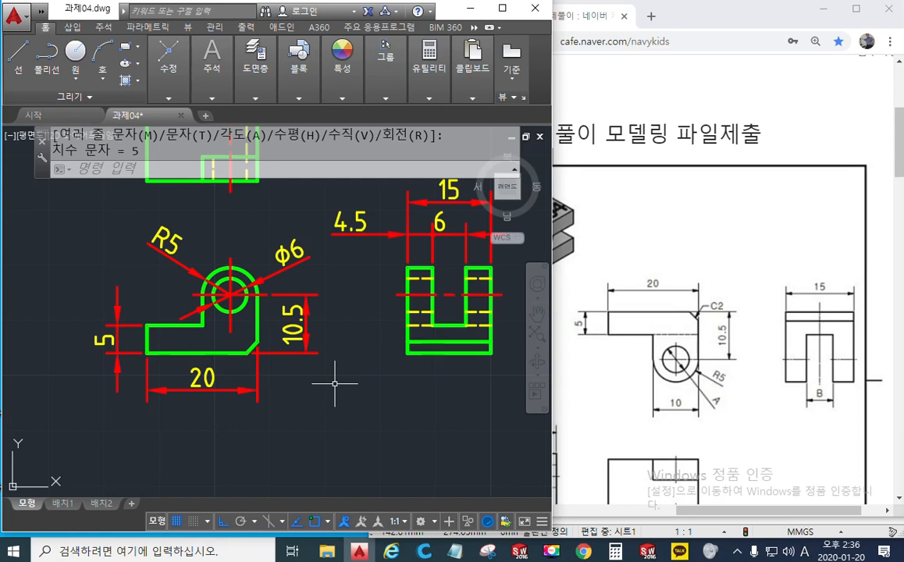
pyautogui.scroll(-5, 118, 301)
pyautogui.moveTo(81, 304); pyautogui.dragTo(64, 322, button='middle')
pyautogui.scroll(5, 475, 316)
pyautogui.moveTo(316, 361); pyautogui.dragTo(328, 380, button='middle')
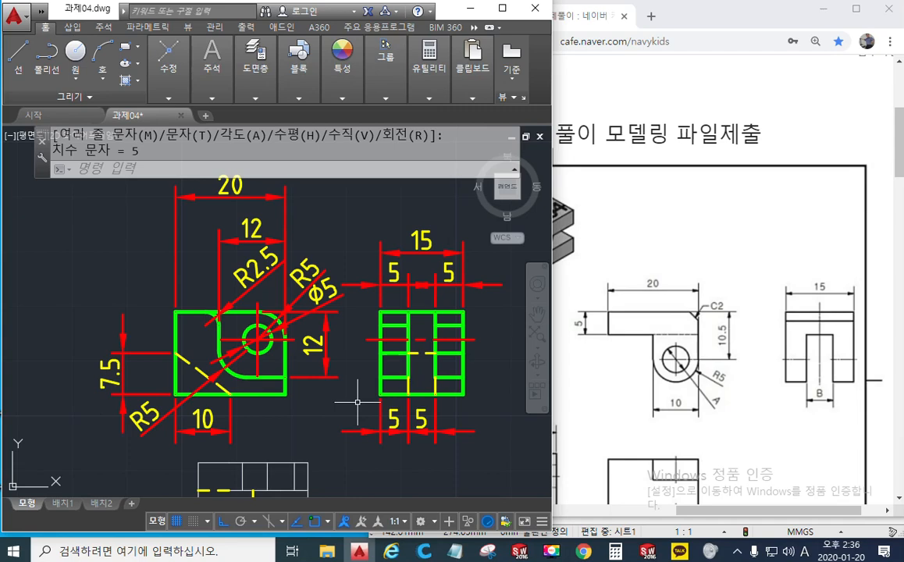
pyautogui.write('d')
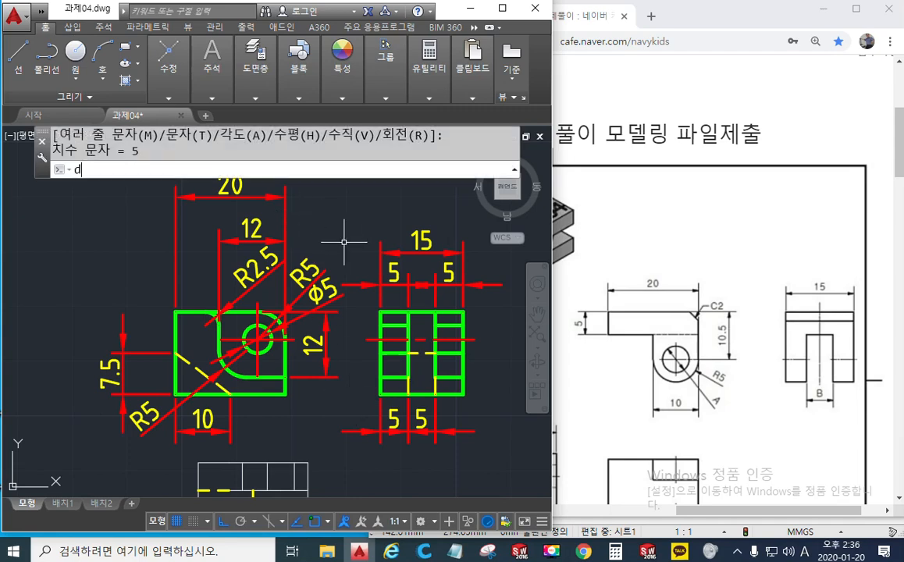
pyautogui.write('imlin')
pyautogui.press('Return')
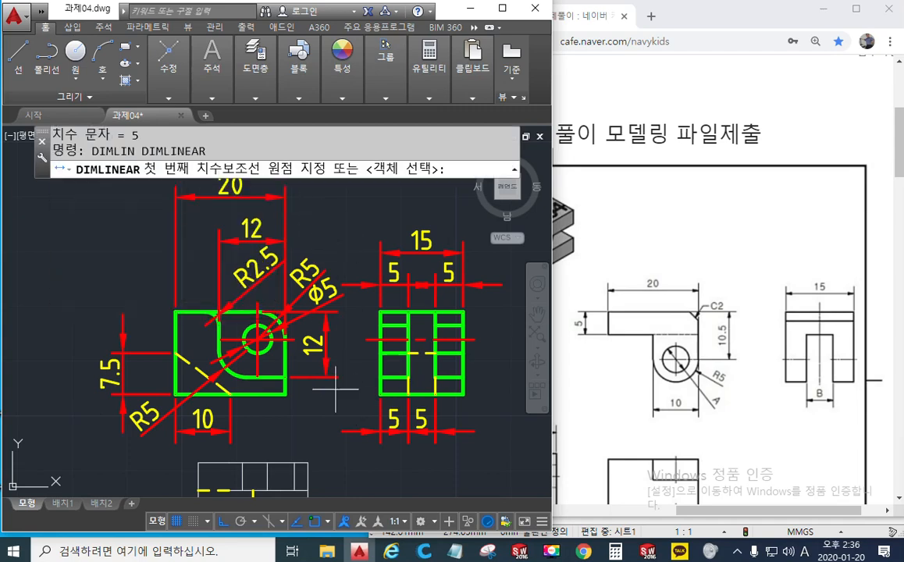
pyautogui.click(259, 358)
pyautogui.scroll(2, 270, 340)
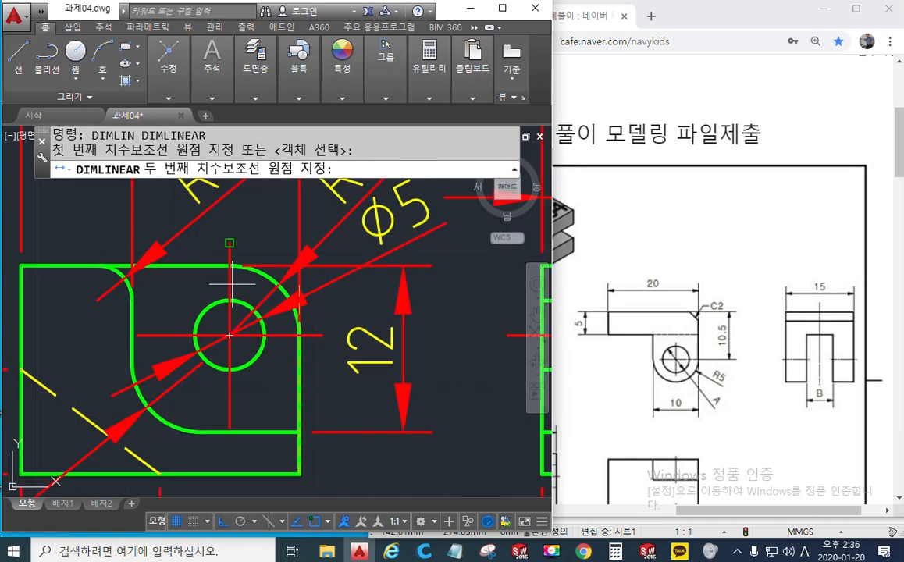
pyautogui.click(239, 266)
pyautogui.scroll(-3, 377, 375)
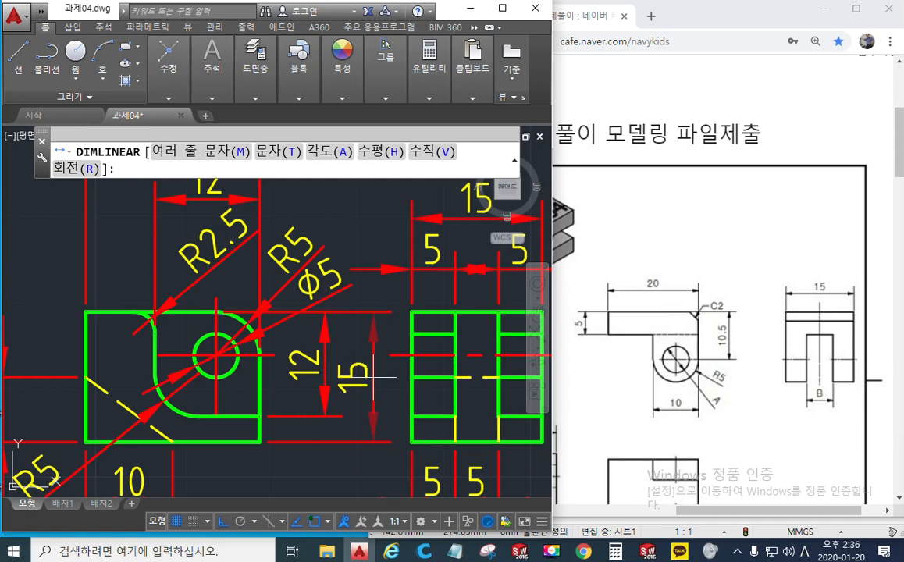
pyautogui.click(344, 366)
# Move that part's side view together with its dimensions to the right, clear of the front view's overall height dimension.
pyautogui.scroll(-4, 297, 378)
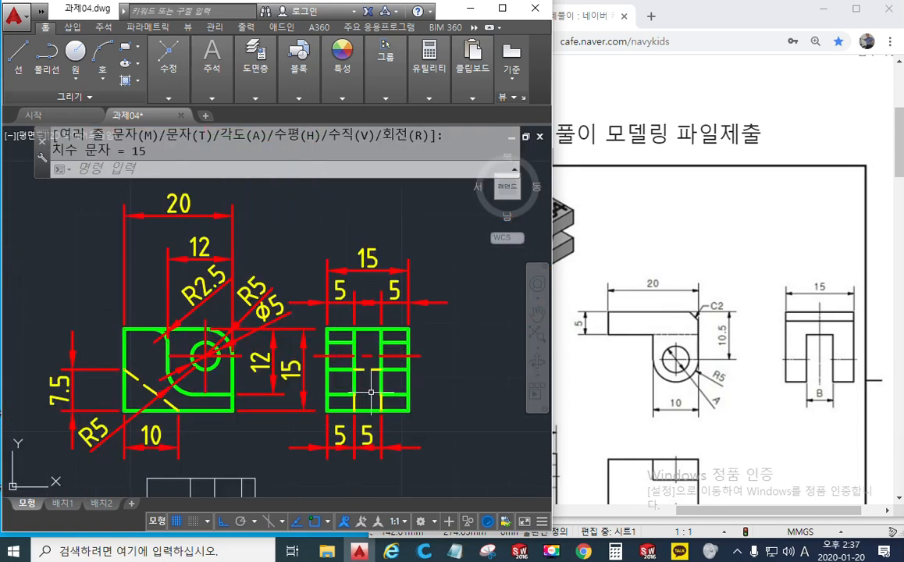
pyautogui.write('m')
pyautogui.press('Return')
pyautogui.click(443, 460)
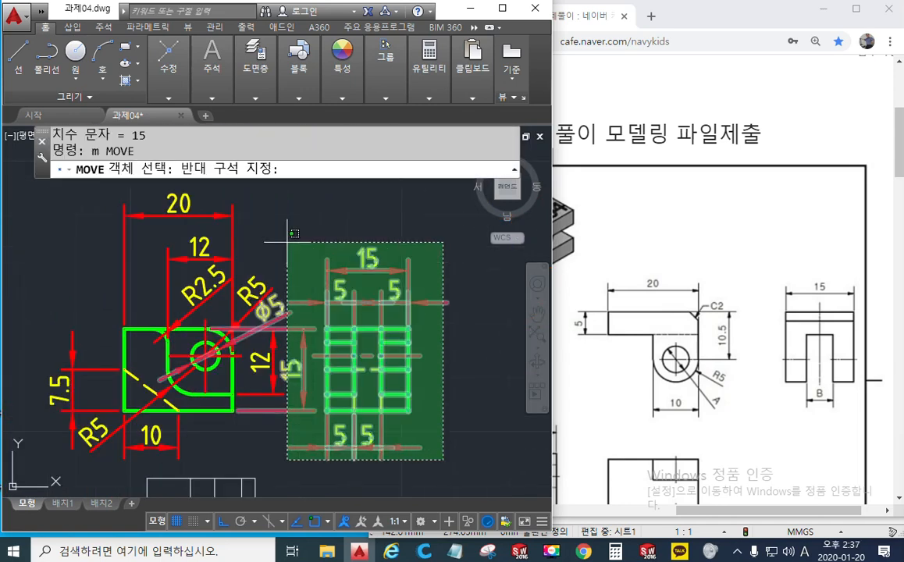
pyautogui.click(320, 244)
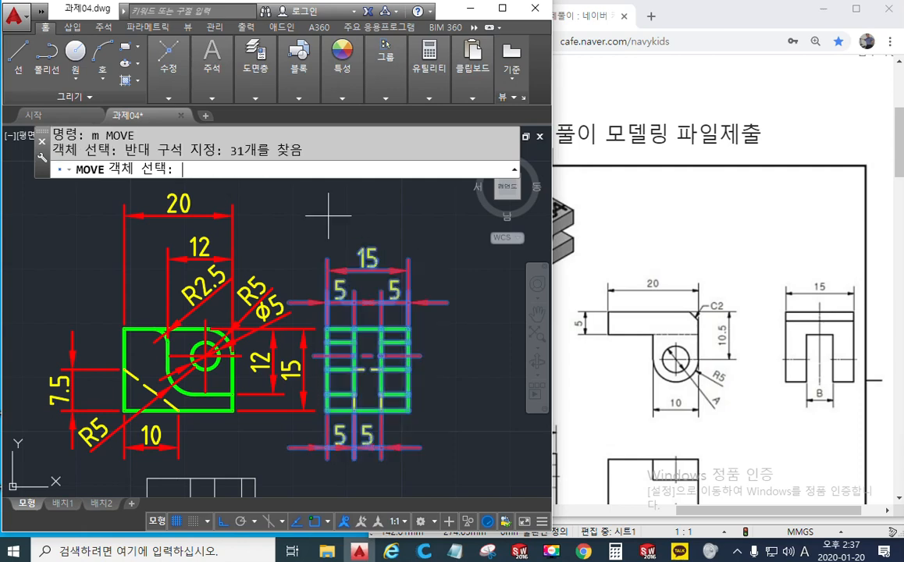
pyautogui.press('Return')
pyautogui.click(326, 215)
pyautogui.click(380, 204)
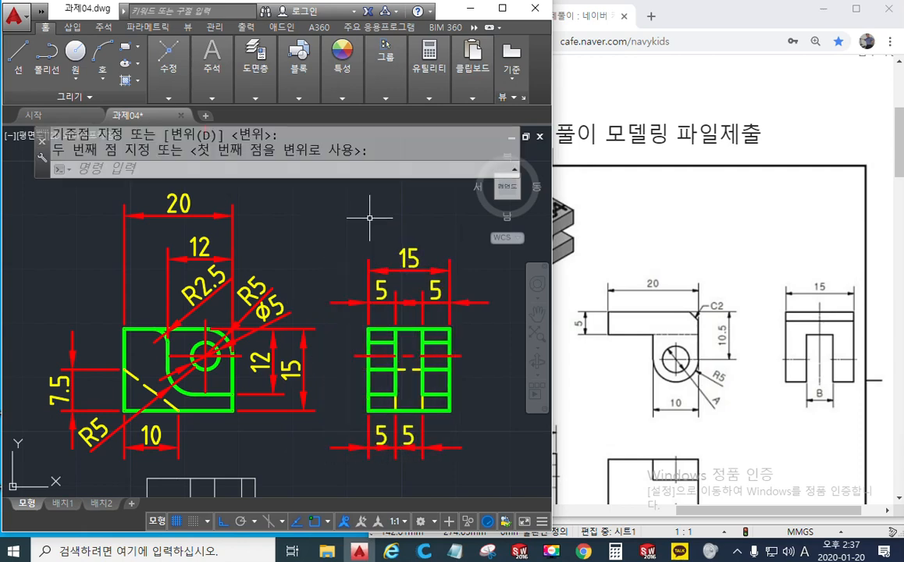
# Stretch the overall height dimension's line slightly farther out to the right from the 12 mm height dimension.
pyautogui.write('s')
pyautogui.press('Return')
pyautogui.click(311, 411)
pyautogui.click(299, 384)
pyautogui.press('Return')
pyautogui.click(301, 438)
pyautogui.click(309, 437)
pyautogui.moveTo(281, 393); pyautogui.dragTo(319, 407, button='middle')
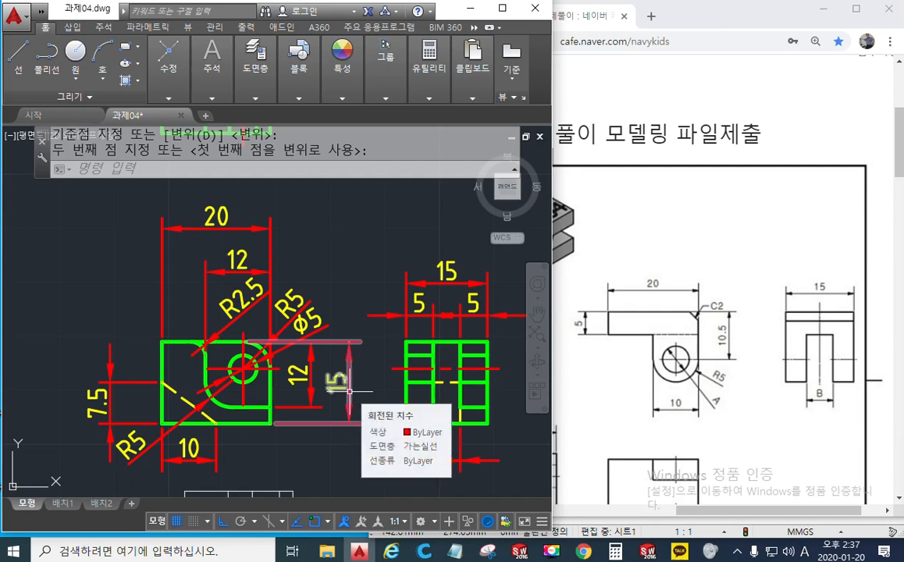
# Highlight the other part's overall height, width and depth dimensions across its front and side views, then clear the selection.
pyautogui.click(363, 385)
pyautogui.click(344, 384)
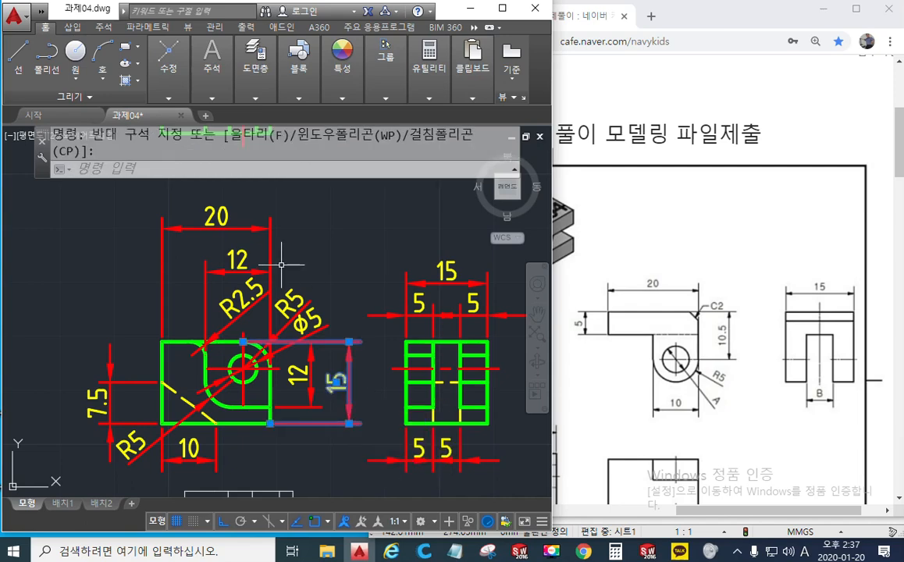
pyautogui.click(258, 229)
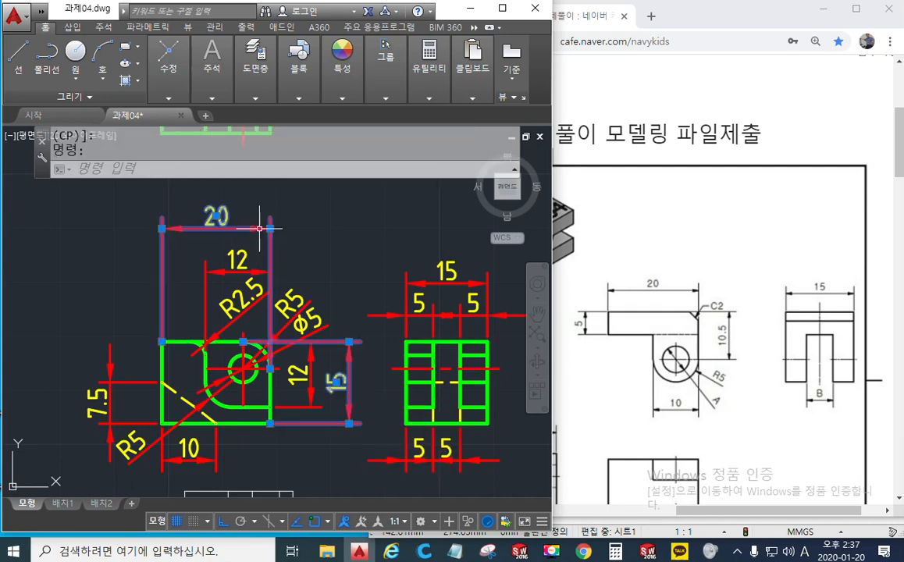
pyautogui.click(430, 280)
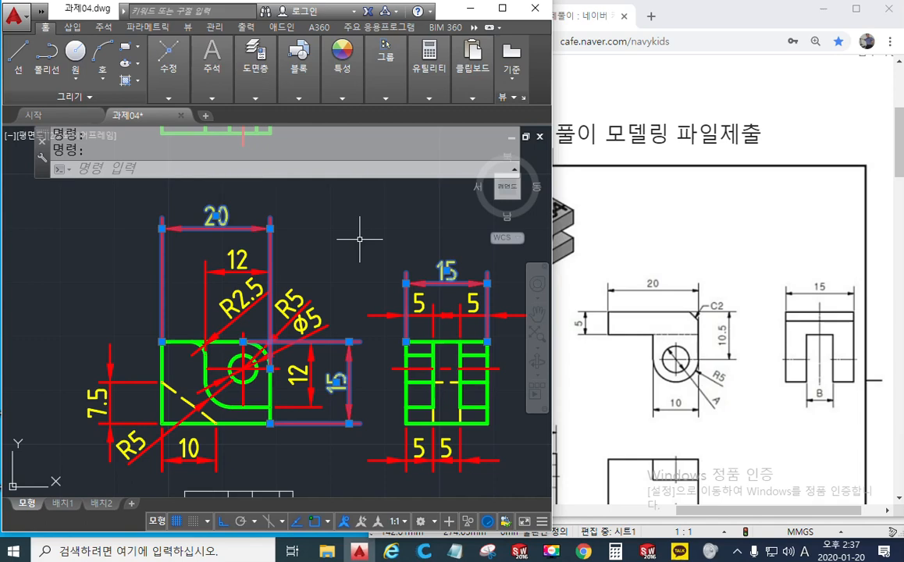
pyautogui.press('Escape')
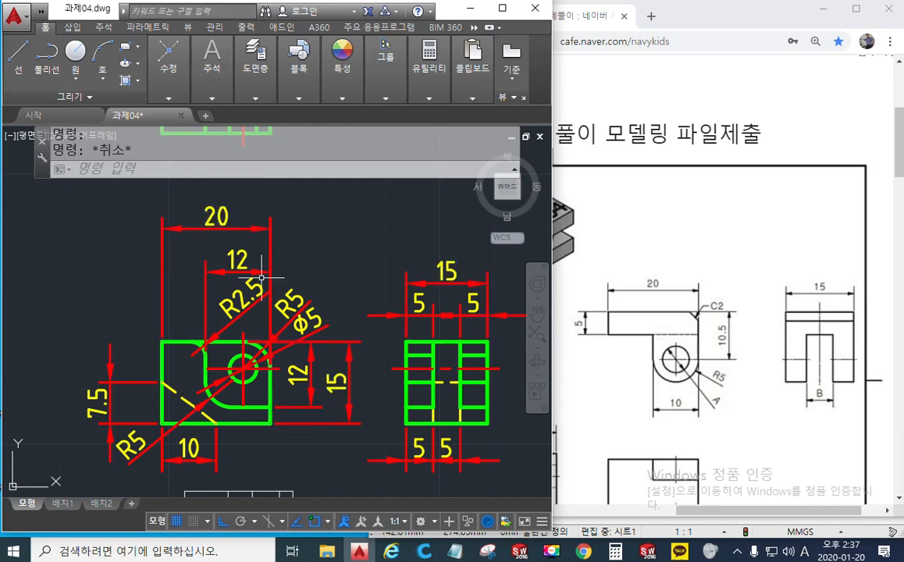
# Examine the L-shaped part's front and side views for overall width, depth and height dimensions.
pyautogui.moveTo(195, 297); pyautogui.dragTo(347, 296, button='middle')
pyautogui.moveTo(121, 303); pyautogui.dragTo(492, 303, button='middle')
pyautogui.moveTo(248, 305)
pyautogui.mouseDown(button='middle')
pyautogui.moveTo(256, 275)
pyautogui.moveTo(86, 292)
pyautogui.mouseUp(button='middle')
pyautogui.moveTo(505, 286); pyautogui.dragTo(152, 296, button='middle')
pyautogui.moveTo(324, 296); pyautogui.dragTo(273, 302, button='middle')
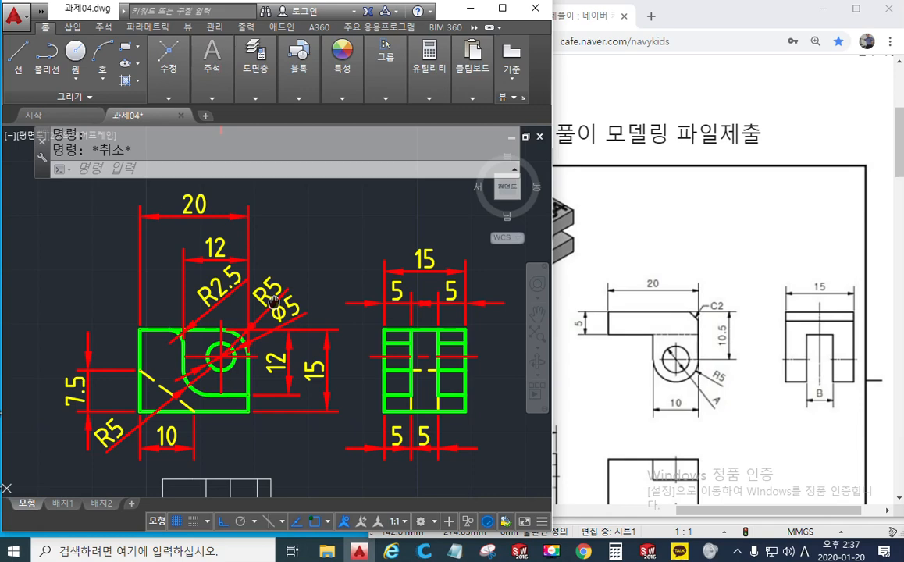
pyautogui.moveTo(274, 302); pyautogui.dragTo(347, 286, button='middle')
pyautogui.moveTo(121, 293); pyautogui.dragTo(349, 303, button='middle')
pyautogui.moveTo(115, 313)
pyautogui.mouseDown(button='middle')
pyautogui.moveTo(389, 322)
pyautogui.moveTo(327, 319)
pyautogui.mouseUp(button='middle')
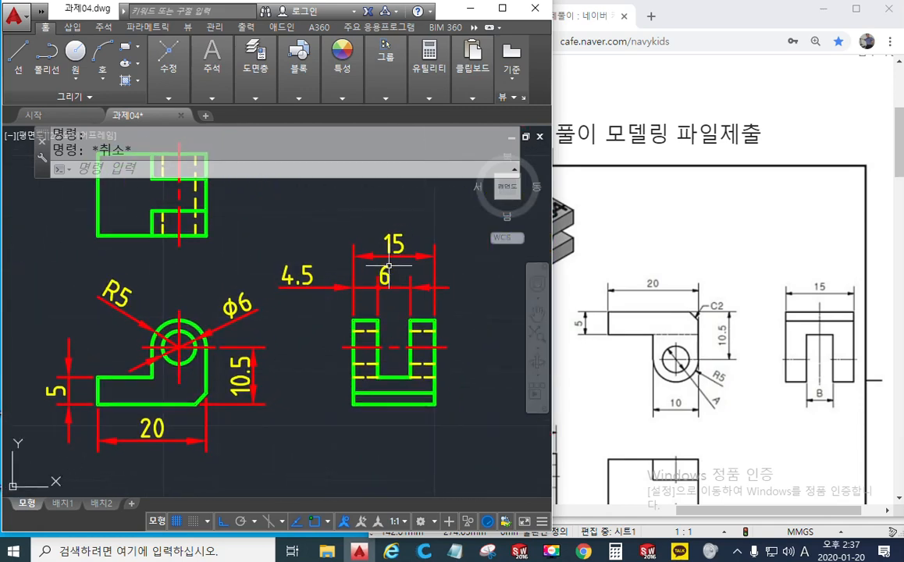
pyautogui.moveTo(395, 248)
pyautogui.moveTo(160, 440)
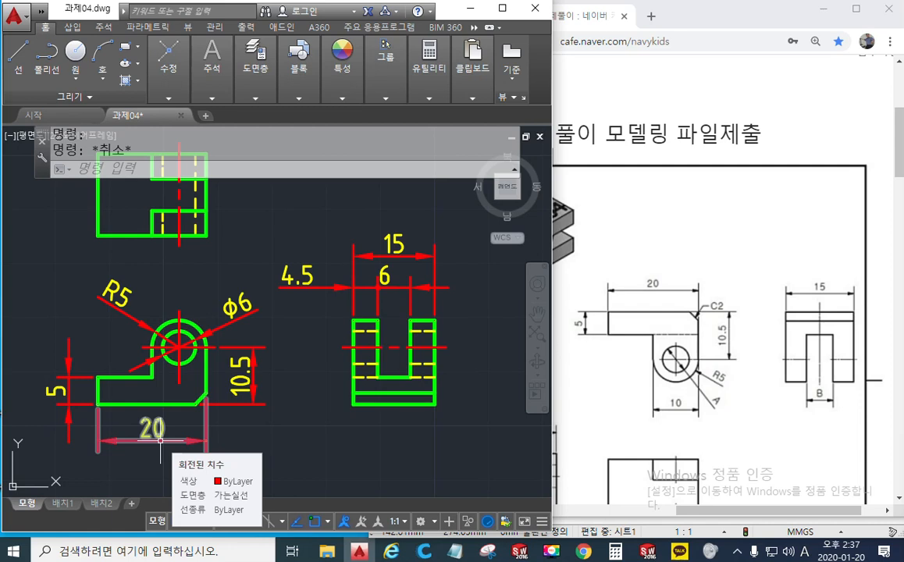
# Mark the missing overall front-view height with the screen pen, circle the 10.5 and R5 dimensions, and clear the marks.
pyautogui.press('F12')
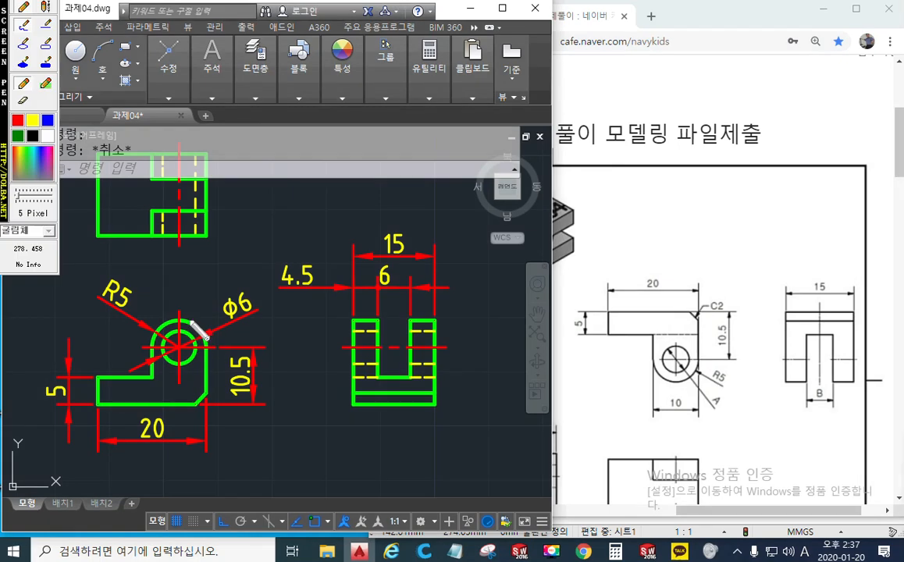
pyautogui.moveTo(186, 318); pyautogui.dragTo(317, 318)
pyautogui.moveTo(209, 406); pyautogui.dragTo(311, 405)
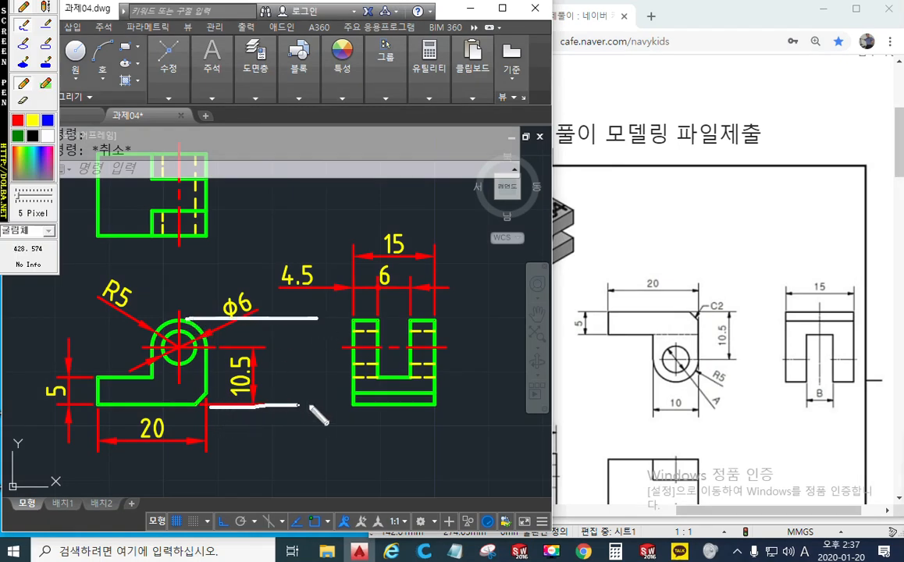
pyautogui.moveTo(289, 320)
pyautogui.mouseDown()
pyautogui.moveTo(291, 402)
pyautogui.moveTo(301, 382)
pyautogui.moveTo(287, 319)
pyautogui.moveTo(302, 334)
pyautogui.mouseUp()
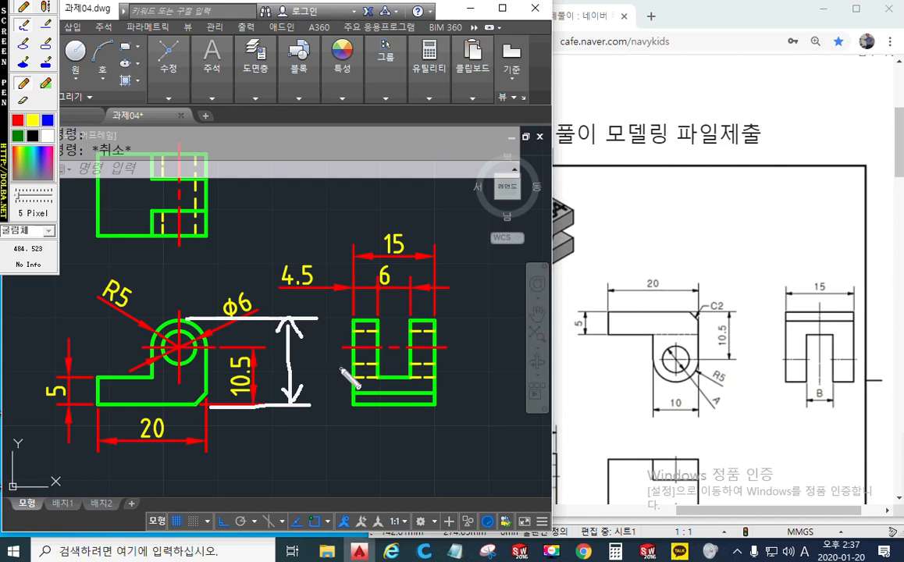
pyautogui.moveTo(238, 356)
pyautogui.mouseDown()
pyautogui.moveTo(213, 378)
pyautogui.moveTo(260, 400)
pyautogui.mouseUp()
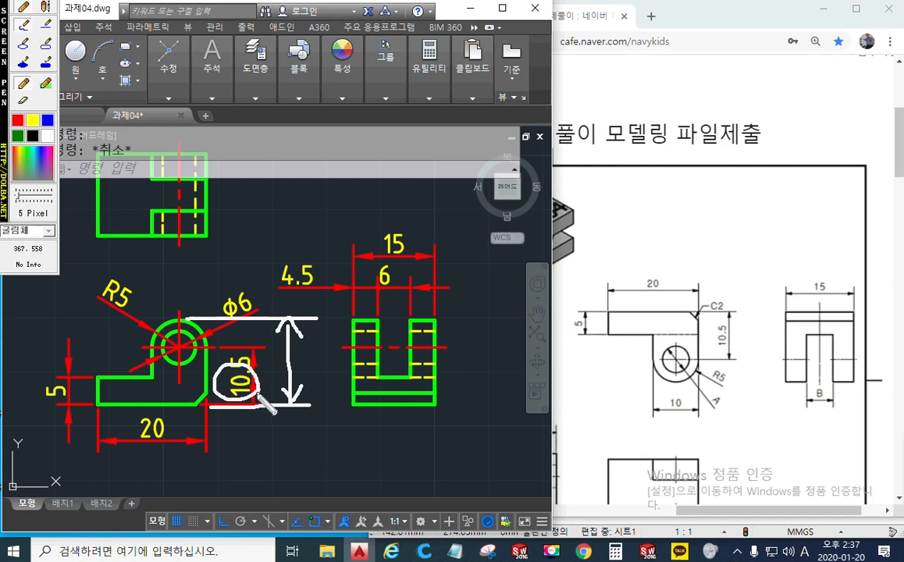
pyautogui.moveTo(103, 314)
pyautogui.mouseDown()
pyautogui.moveTo(125, 277)
pyautogui.moveTo(117, 316)
pyautogui.mouseUp()
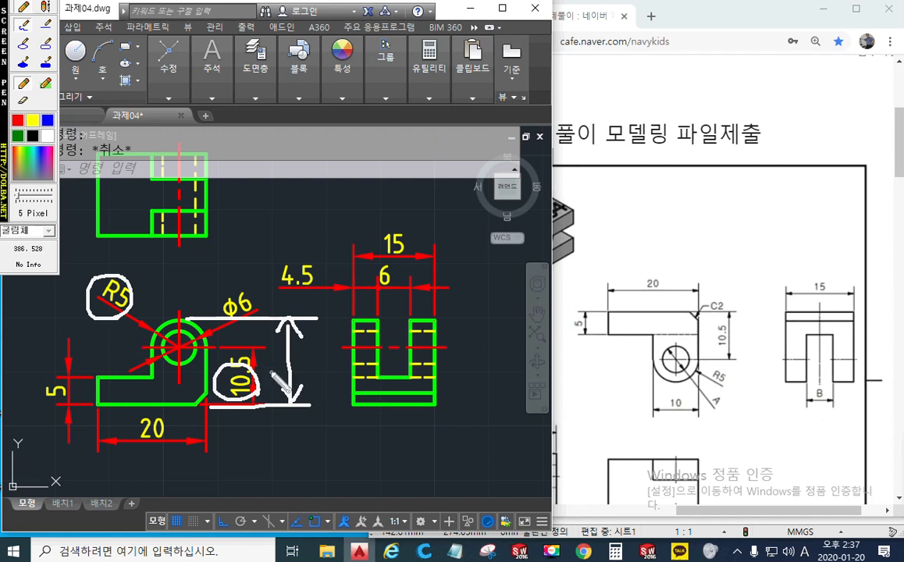
pyautogui.moveTo(277, 335); pyautogui.dragTo(279, 384)
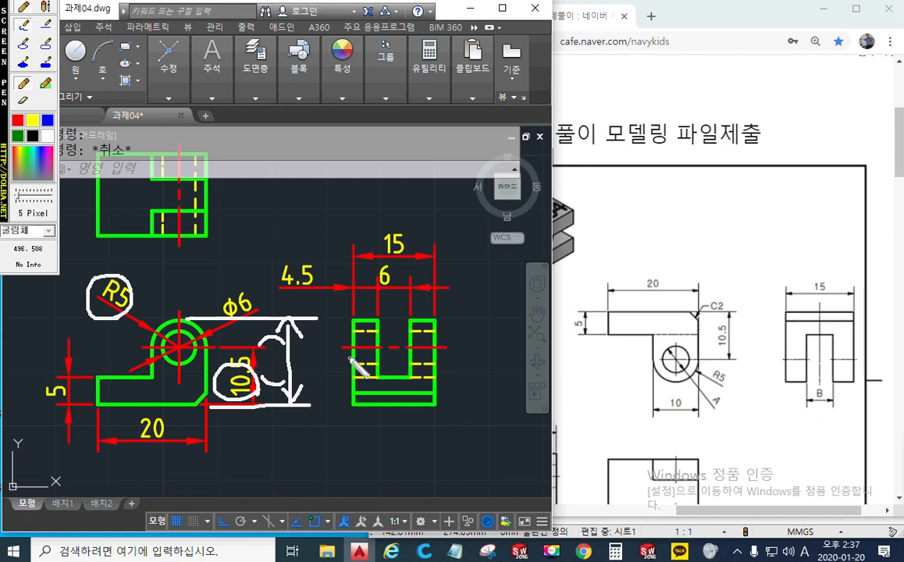
pyautogui.press('Escape')
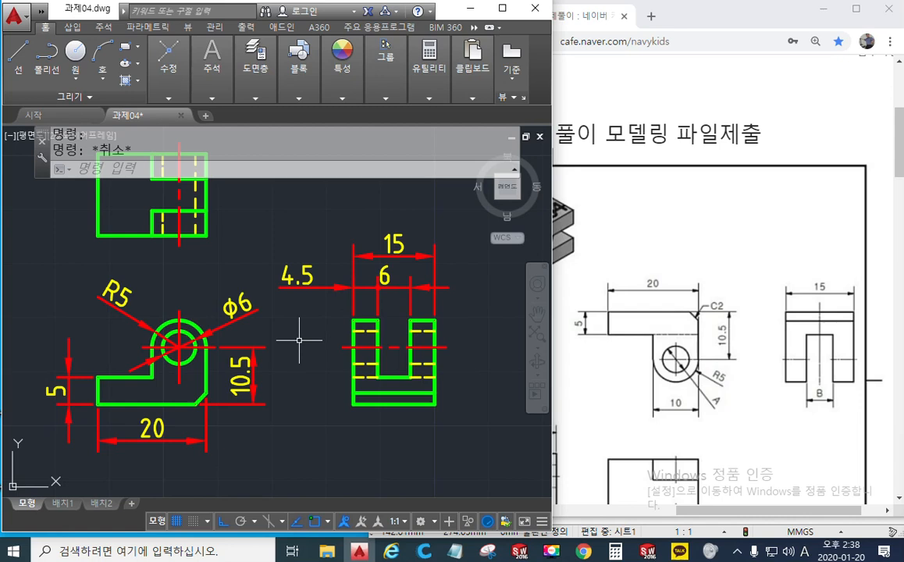
# Add a baseline dimension from the 10.5 mm dimension's bottom extension line to the arc's top for the L-shaped part's overall height.
pyautogui.write('DI')
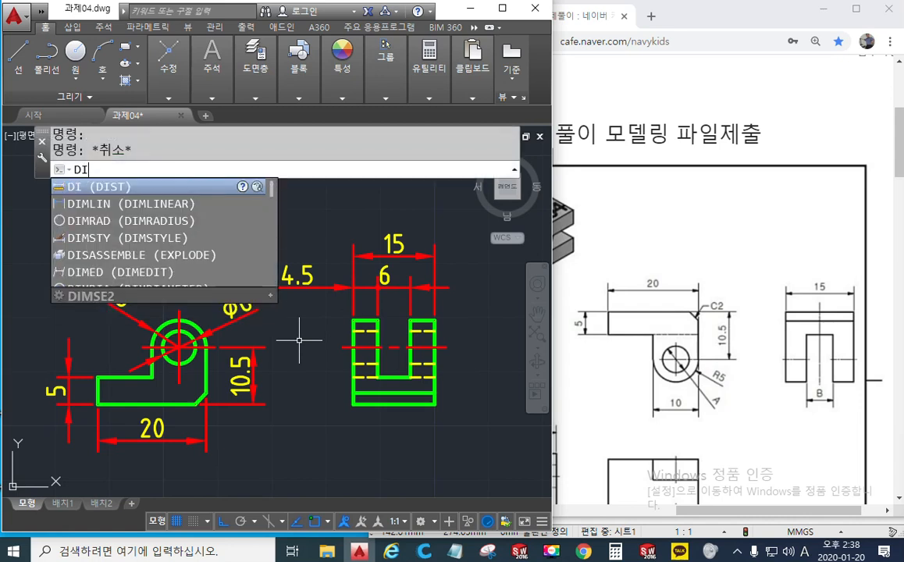
pyautogui.write('MB')
pyautogui.press('Return')
pyautogui.write('s')
pyautogui.press('Return')
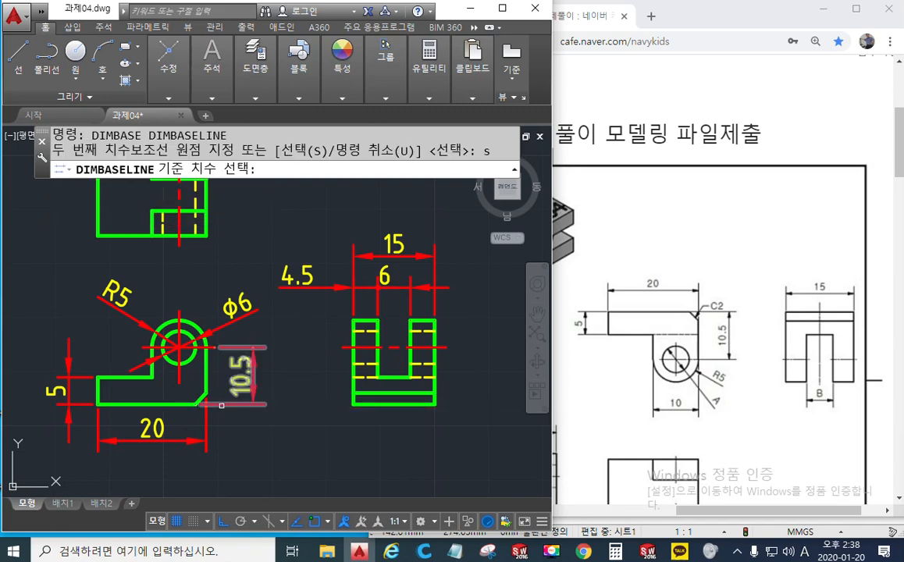
pyautogui.click(222, 406)
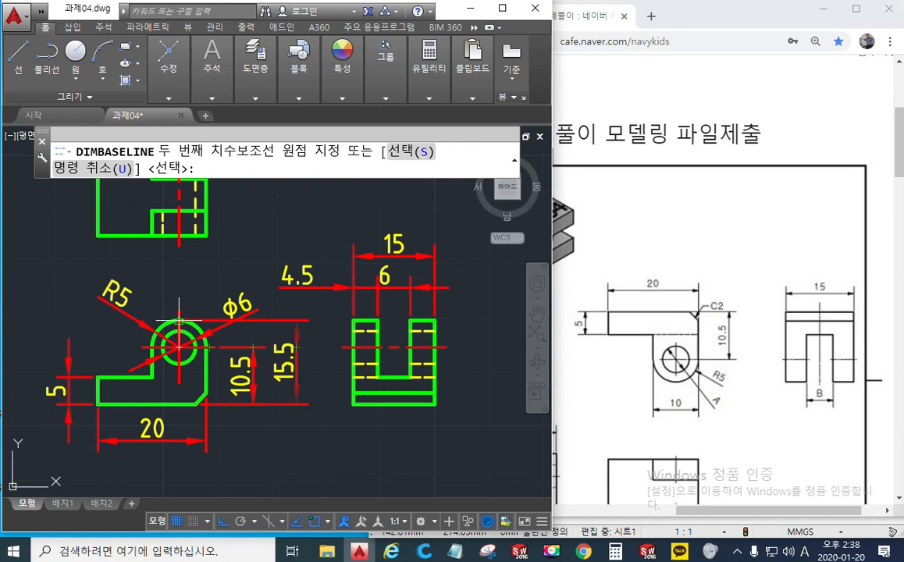
pyautogui.click(180, 320)
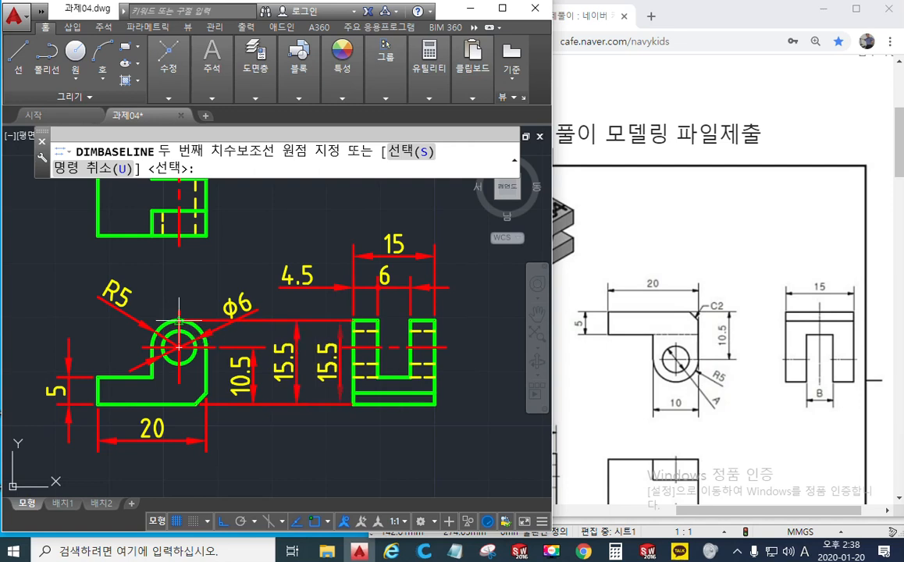
pyautogui.press('Return')
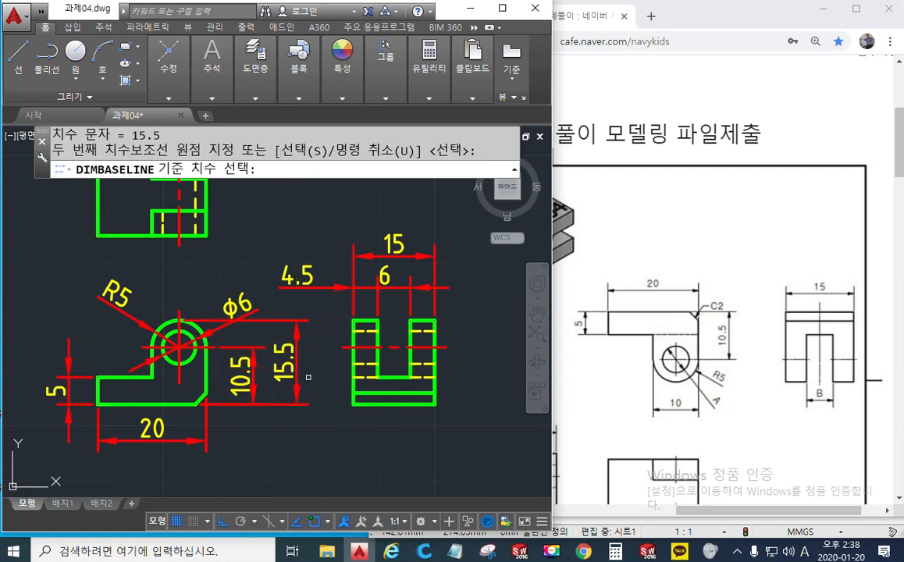
pyautogui.press('Return')
# Enclose the L-shaped part's overall height dimension text in parentheses to mark it as a reference dimension.
pyautogui.scroll(3, 291, 367)
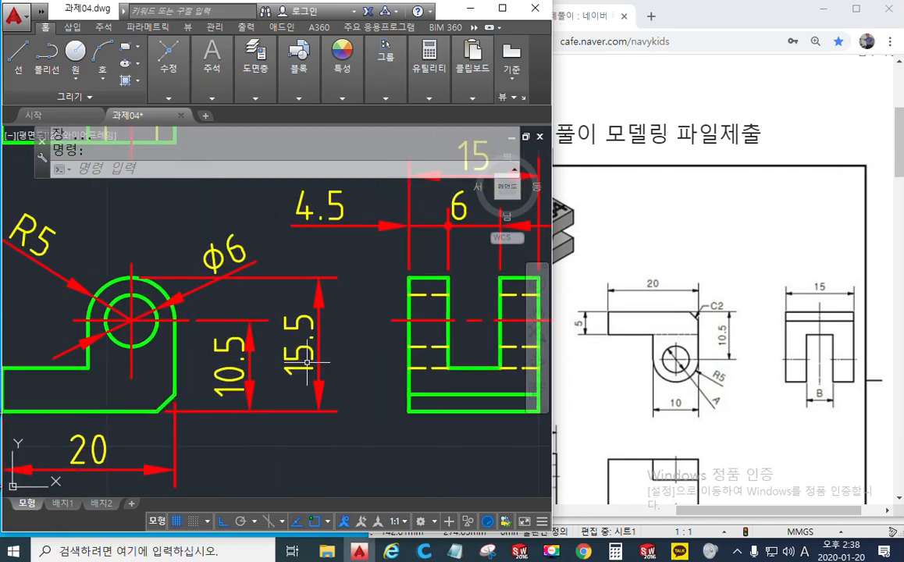
pyautogui.write('ed')
pyautogui.press('space')
pyautogui.click(296, 347)
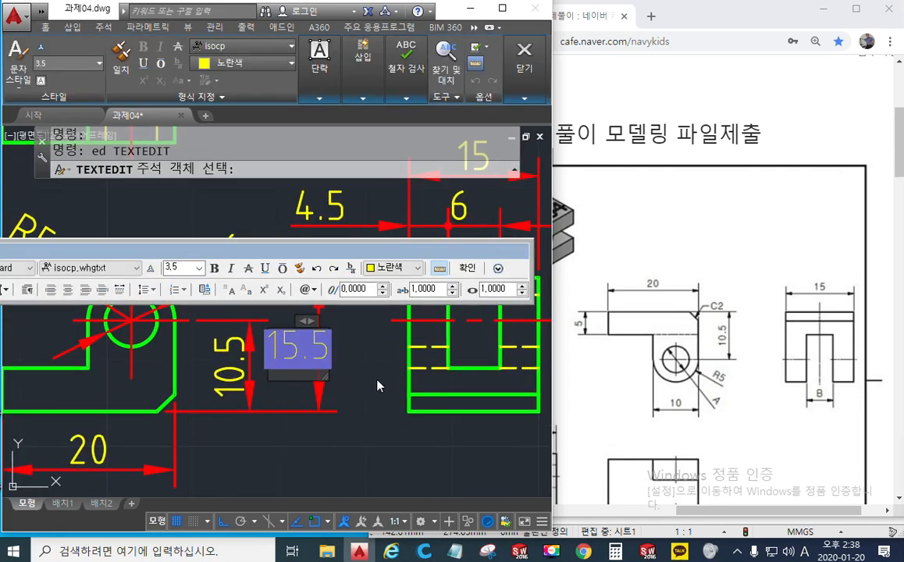
pyautogui.write('(')
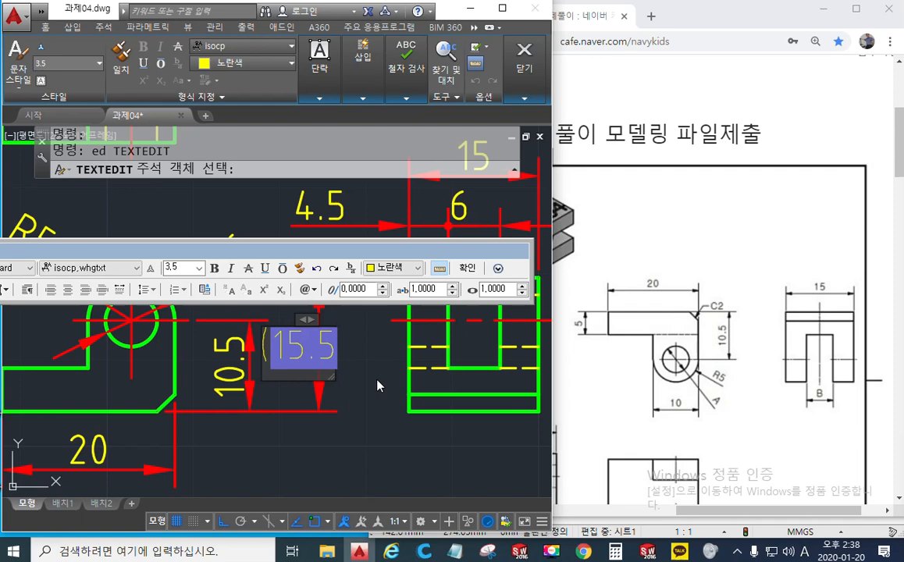
pyautogui.press('End')
pyautogui.write(')')
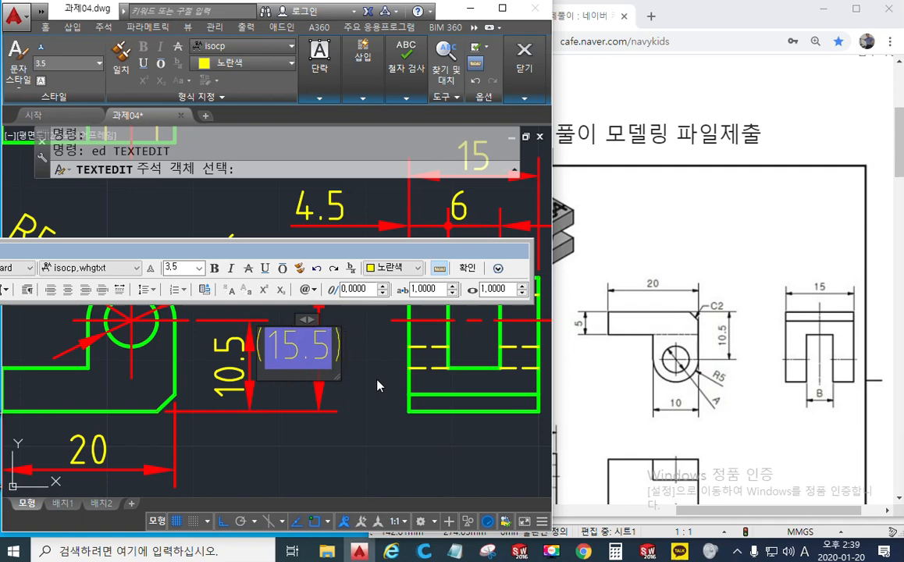
pyautogui.click(469, 270)
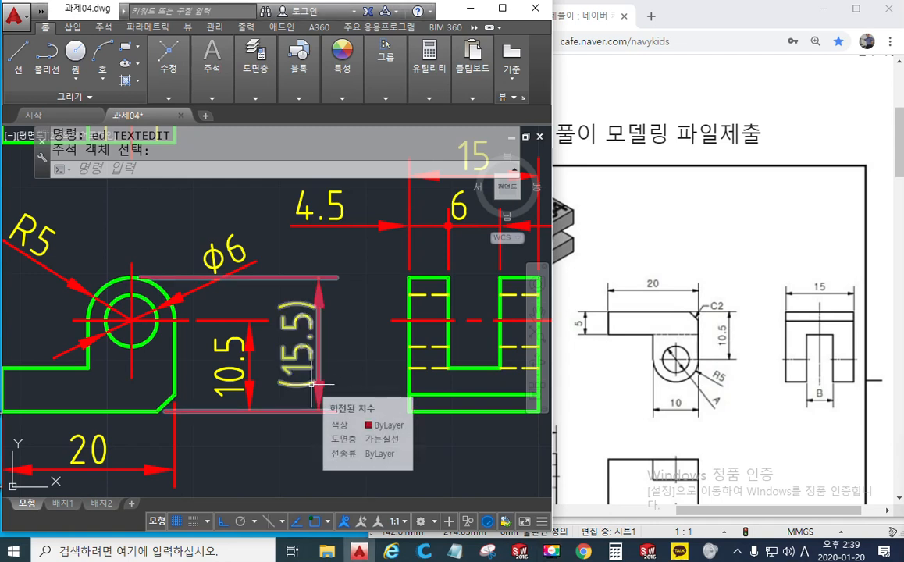
# Sketch a chamfer leader and handwritten QL, S and leader-option notes with the screen pen, and clear the marks.
pyautogui.scroll(-2, 392, 379)
pyautogui.moveTo(406, 360); pyautogui.dragTo(384, 393, button='middle')
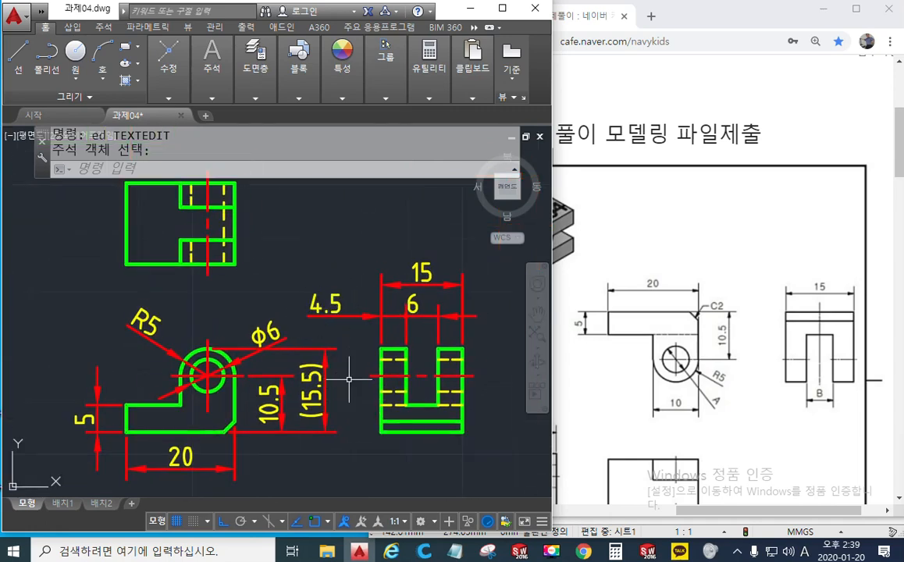
pyautogui.moveTo(367, 436); pyautogui.dragTo(366, 394, button='middle')
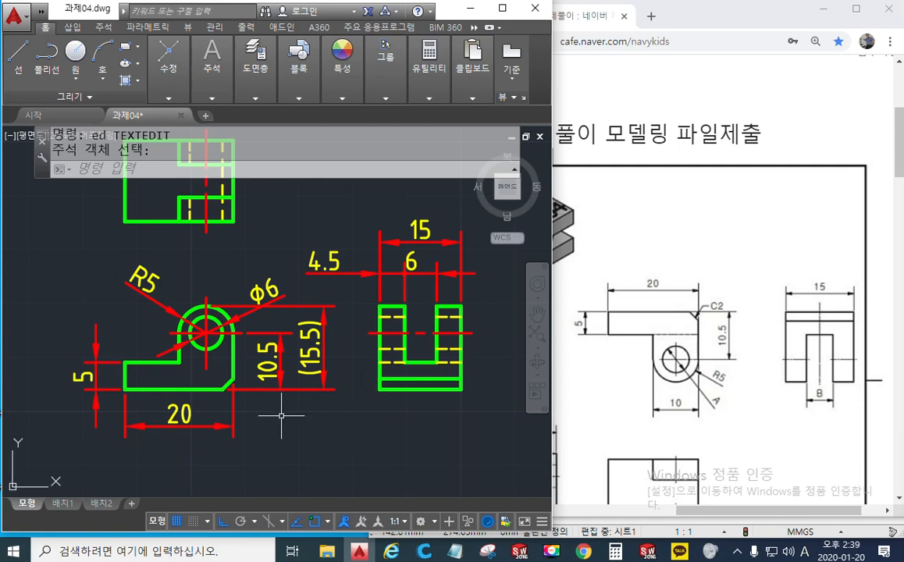
pyautogui.press('F12')
pyautogui.moveTo(234, 388)
pyautogui.mouseDown()
pyautogui.moveTo(264, 422)
pyautogui.moveTo(318, 421)
pyautogui.moveTo(240, 413)
pyautogui.moveTo(249, 389)
pyautogui.moveTo(270, 389)
pyautogui.mouseUp()
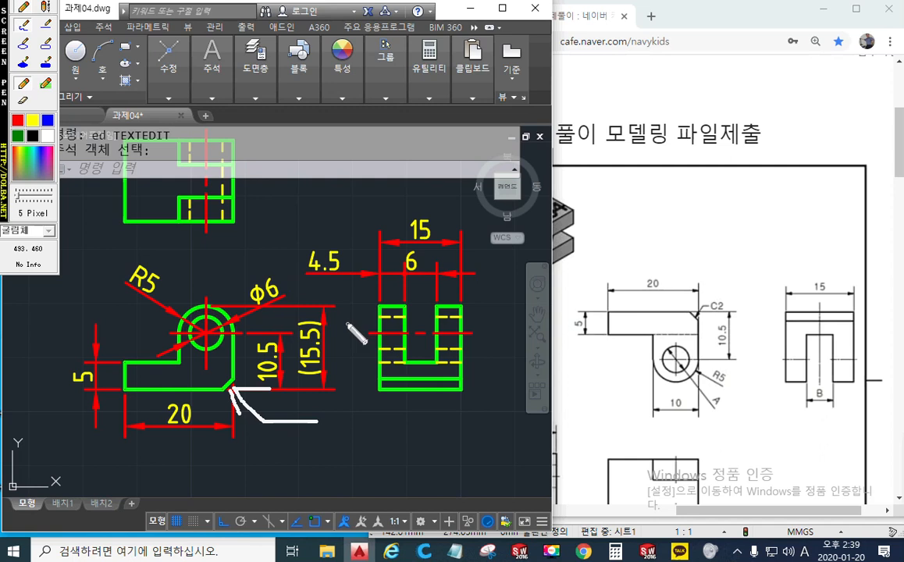
pyautogui.moveTo(348, 312)
pyautogui.mouseDown()
pyautogui.moveTo(359, 348)
pyautogui.moveTo(404, 339)
pyautogui.mouseUp()
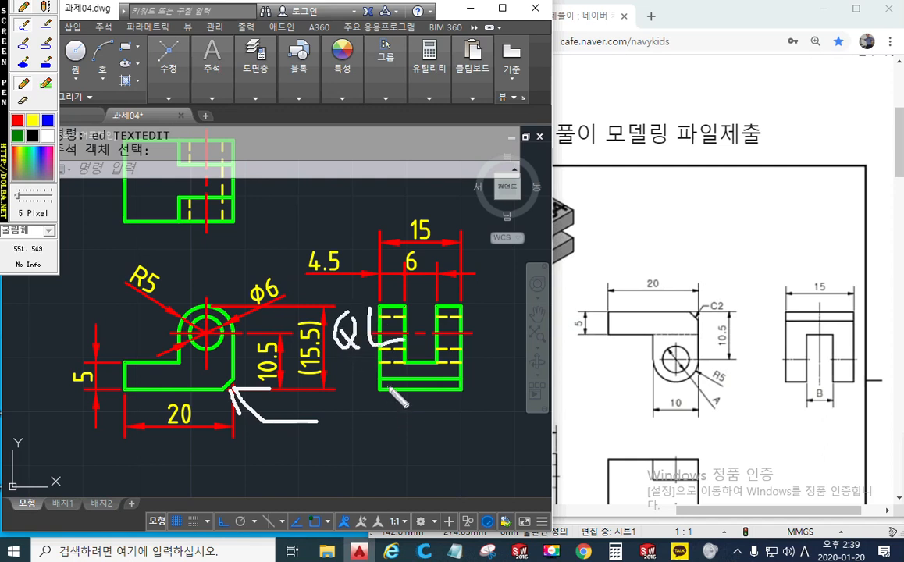
pyautogui.moveTo(374, 366)
pyautogui.mouseDown()
pyautogui.moveTo(360, 366)
pyautogui.moveTo(362, 396)
pyautogui.moveTo(347, 397)
pyautogui.mouseUp()
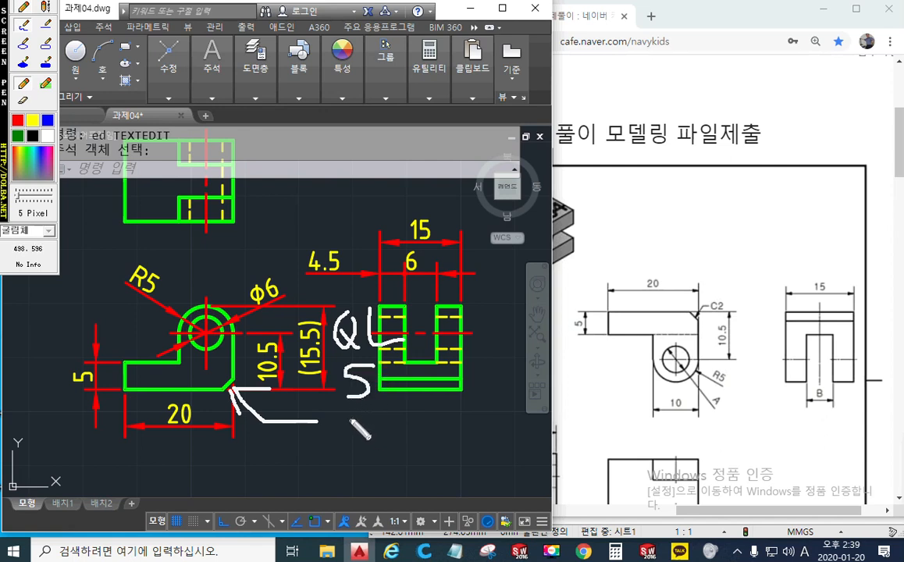
pyautogui.moveTo(356, 423)
pyautogui.mouseDown()
pyautogui.moveTo(402, 414)
pyautogui.moveTo(426, 430)
pyautogui.mouseUp()
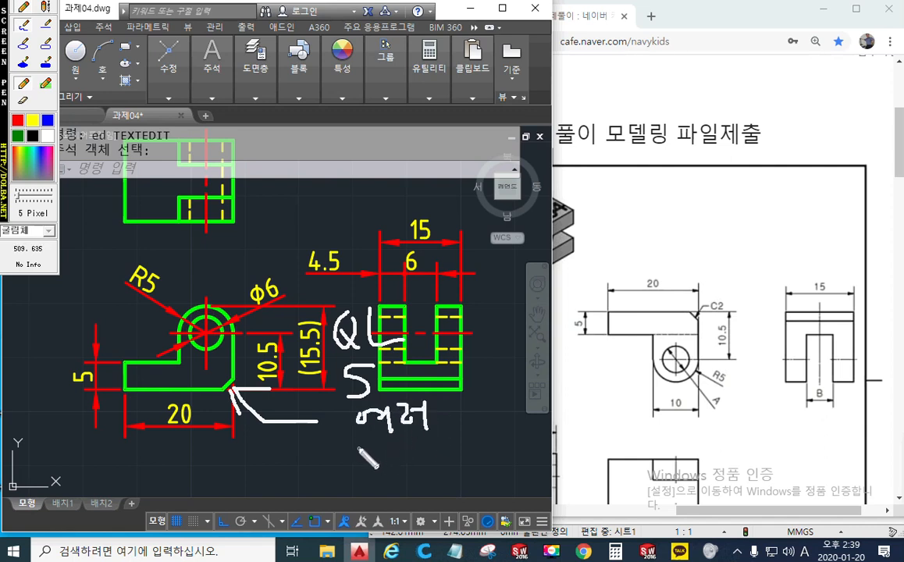
pyautogui.moveTo(357, 444)
pyautogui.mouseDown()
pyautogui.moveTo(380, 439)
pyautogui.moveTo(375, 455)
pyautogui.moveTo(389, 465)
pyautogui.moveTo(425, 455)
pyautogui.moveTo(418, 462)
pyautogui.mouseUp()
pyautogui.moveTo(409, 463); pyautogui.dragTo(427, 462)
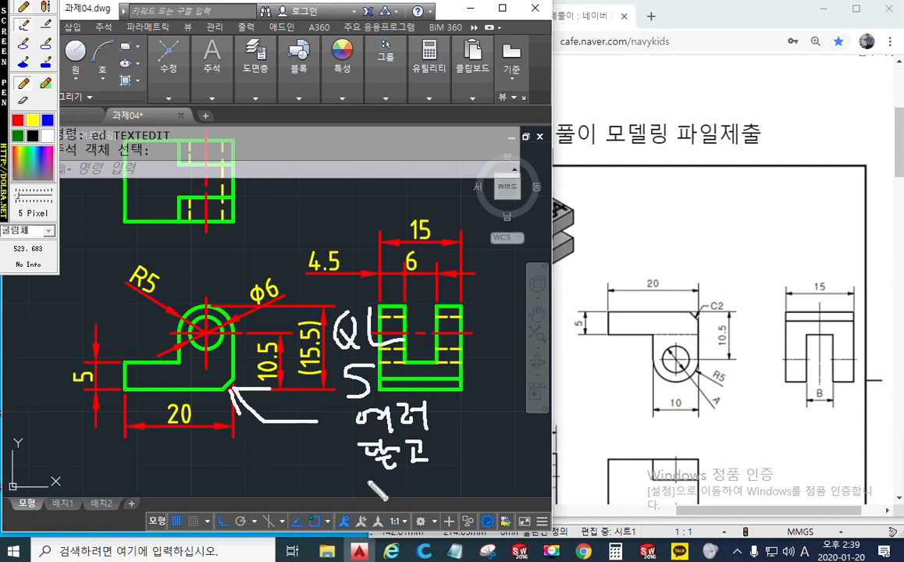
pyautogui.moveTo(368, 480)
pyautogui.mouseDown()
pyautogui.moveTo(381, 496)
pyautogui.moveTo(395, 491)
pyautogui.moveTo(413, 502)
pyautogui.moveTo(508, 488)
pyautogui.mouseUp()
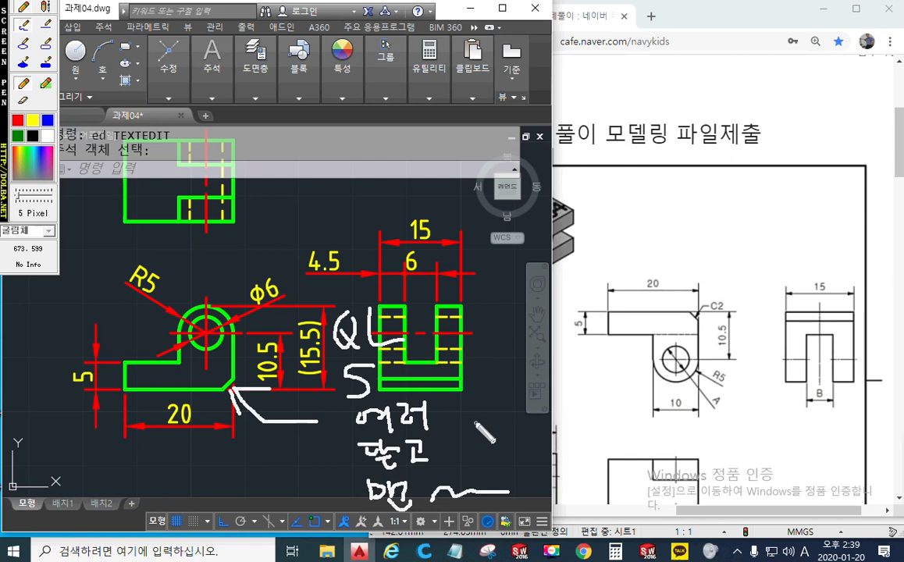
pyautogui.press('Escape')
# Set the quick leader's annotation type to multiline text and review its arrowhead and text attachment settings.
pyautogui.moveTo(335, 431); pyautogui.dragTo(331, 413, button='middle')
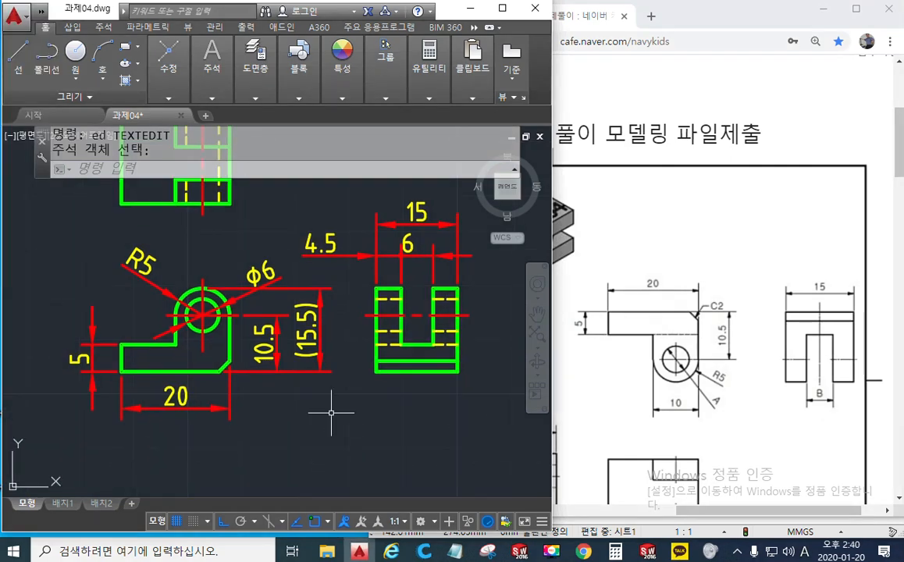
pyautogui.write('q')
pyautogui.press('Return')
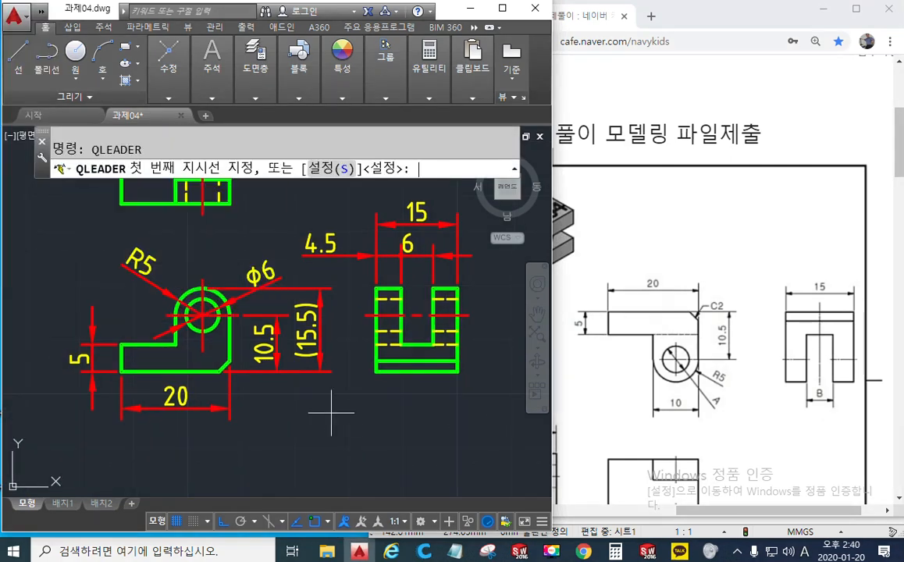
pyautogui.write('s')
pyautogui.press('Return')
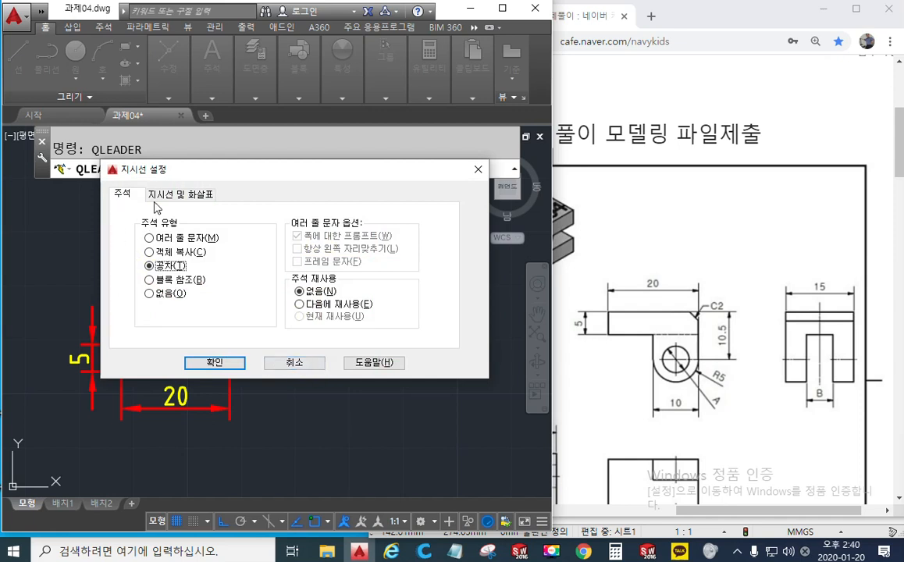
pyautogui.click(150, 238)
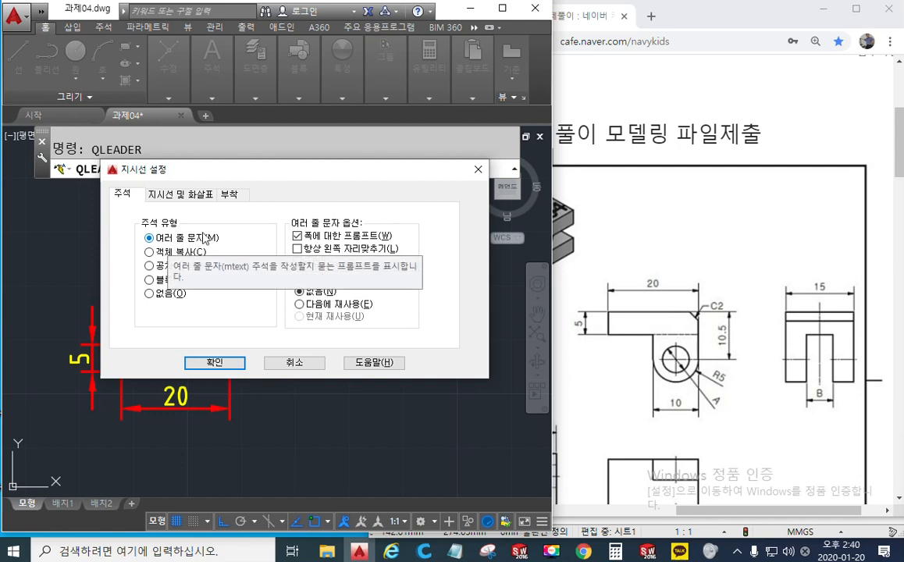
pyautogui.click(180, 195)
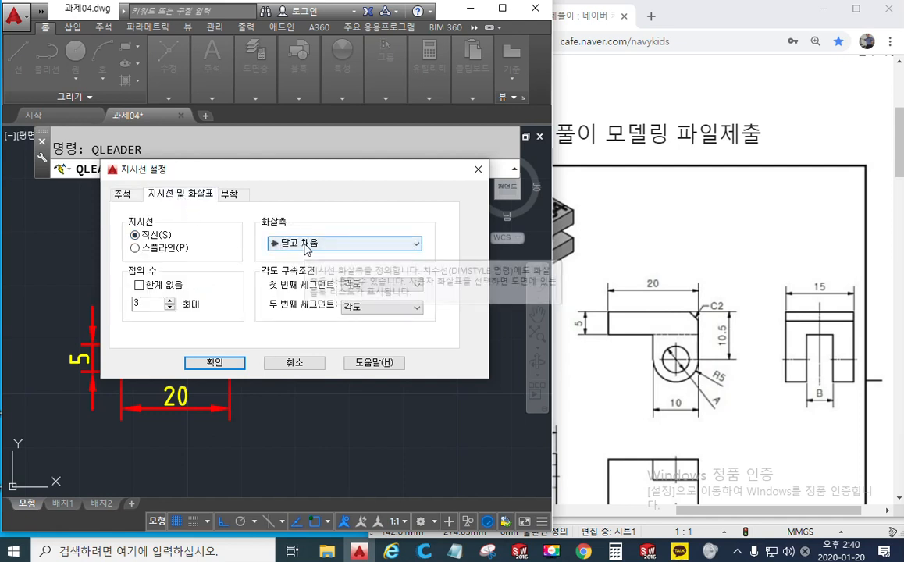
pyautogui.click(227, 195)
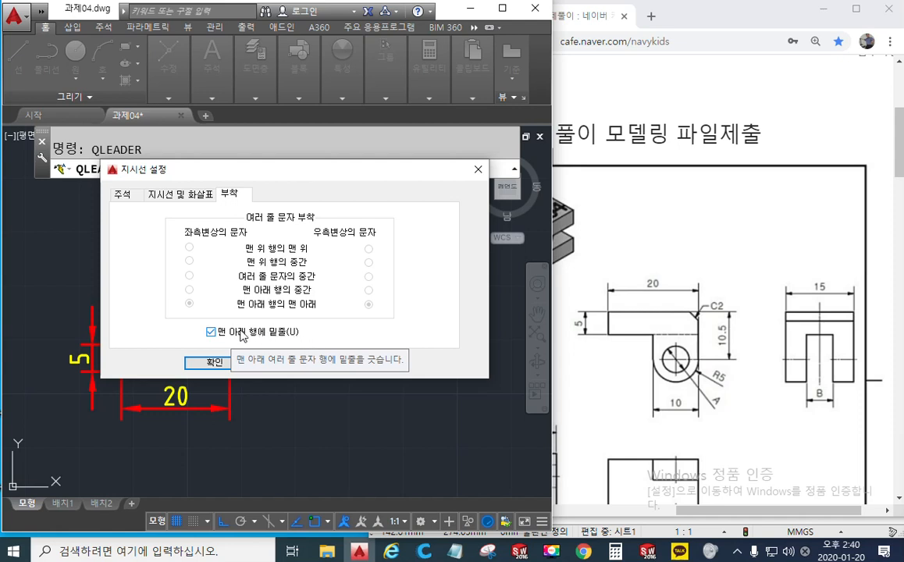
pyautogui.click(225, 361)
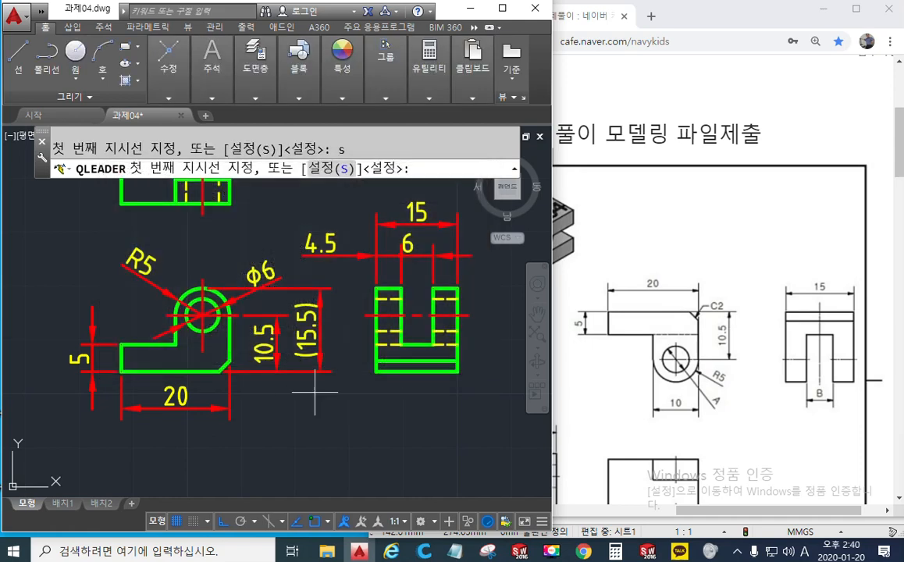
# Place a leader arrow at the midpoint of the L-shaped part's chamfer, with its line angled outward below the height dimensions.
pyautogui.scroll(4, 302, 394)
pyautogui.moveTo(252, 379)
pyautogui.mouseDown(button='middle')
pyautogui.moveTo(313, 370)
pyautogui.moveTo(323, 395)
pyautogui.mouseUp(button='middle')
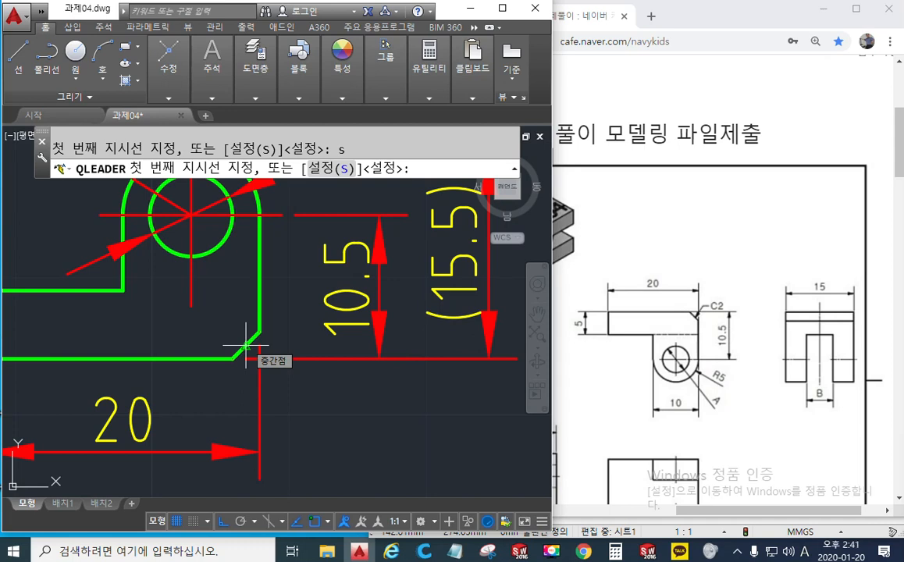
pyautogui.click(247, 344)
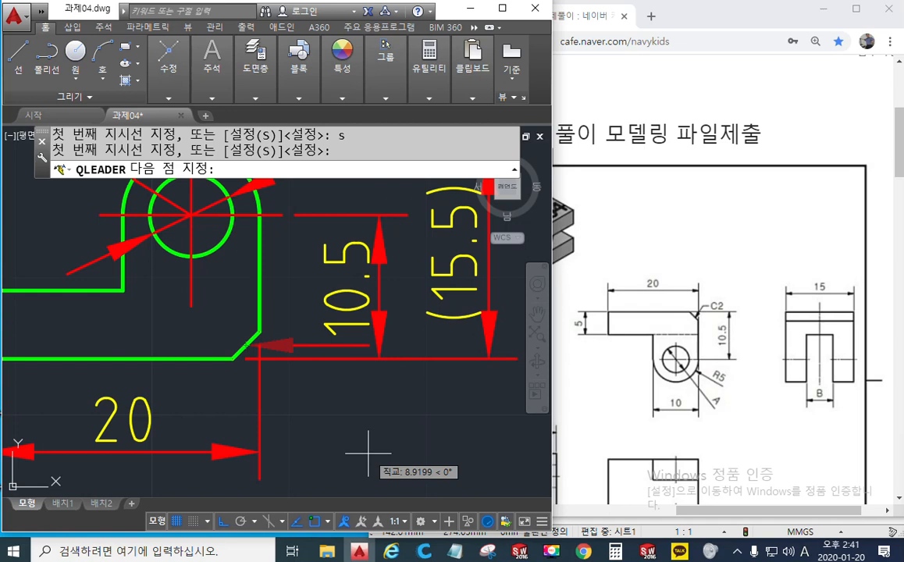
pyautogui.press('F8')
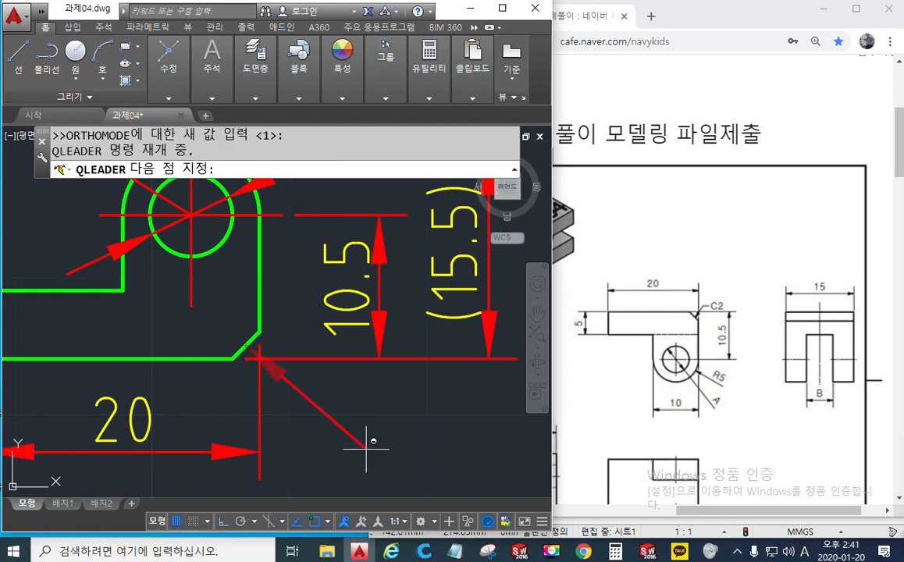
pyautogui.click(399, 469)
pyautogui.press('F8')
pyautogui.scroll(-5, 420, 396)
pyautogui.moveTo(420, 396); pyautogui.dragTo(282, 361, button='middle')
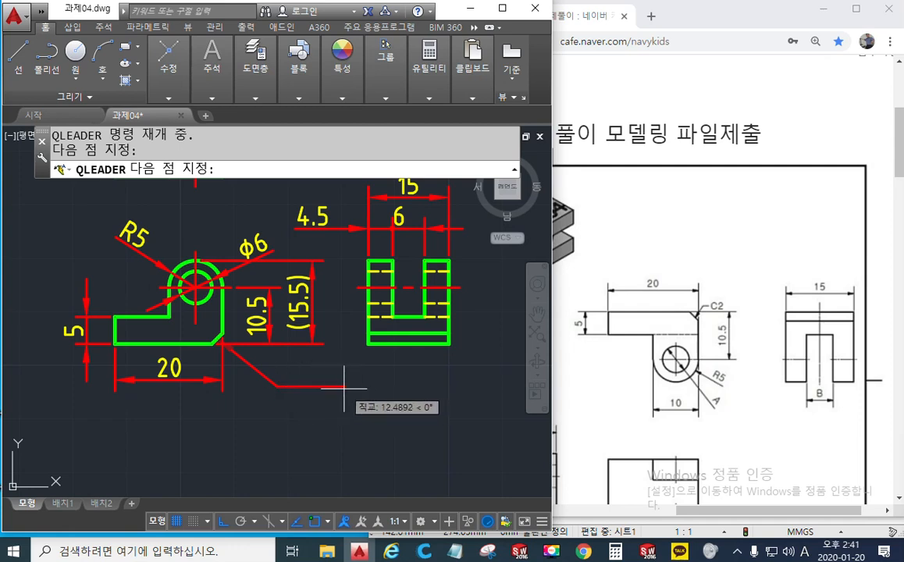
# Finish the chamfer leader with the annotation text C2.
pyautogui.press('Return')
pyautogui.press('Return')
pyautogui.press('Return')
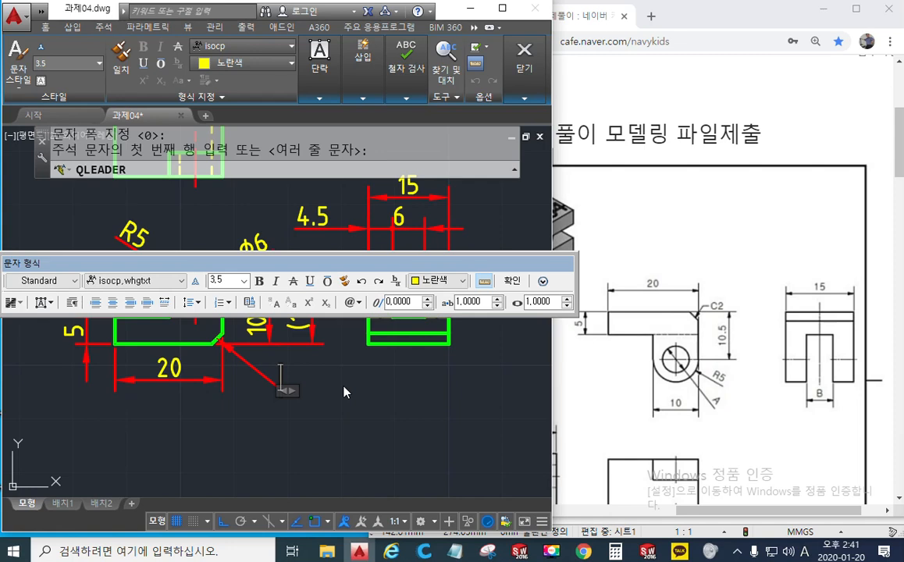
pyautogui.write('C2')
pyautogui.click(511, 280)
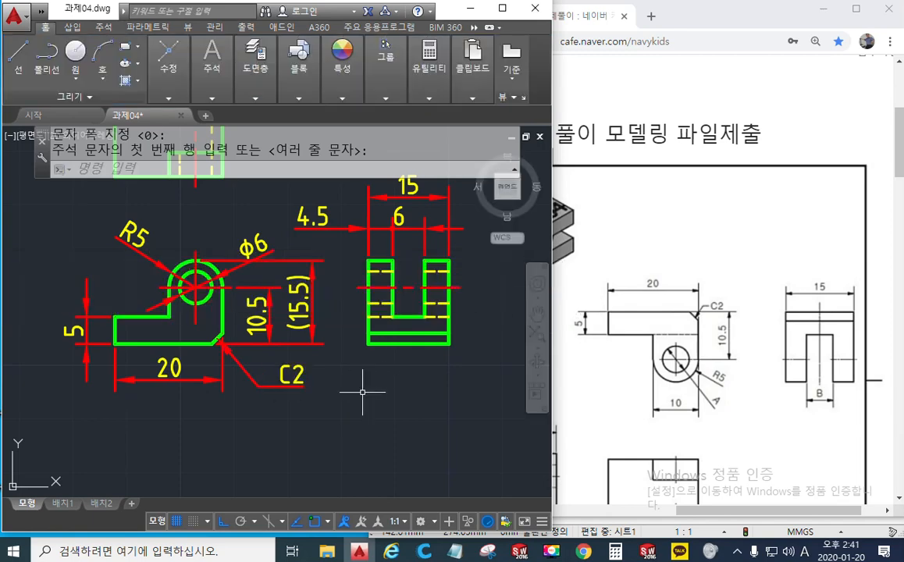
pyautogui.scroll(2, 252, 399)
pyautogui.moveTo(276, 362); pyautogui.dragTo(344, 380, button='middle')
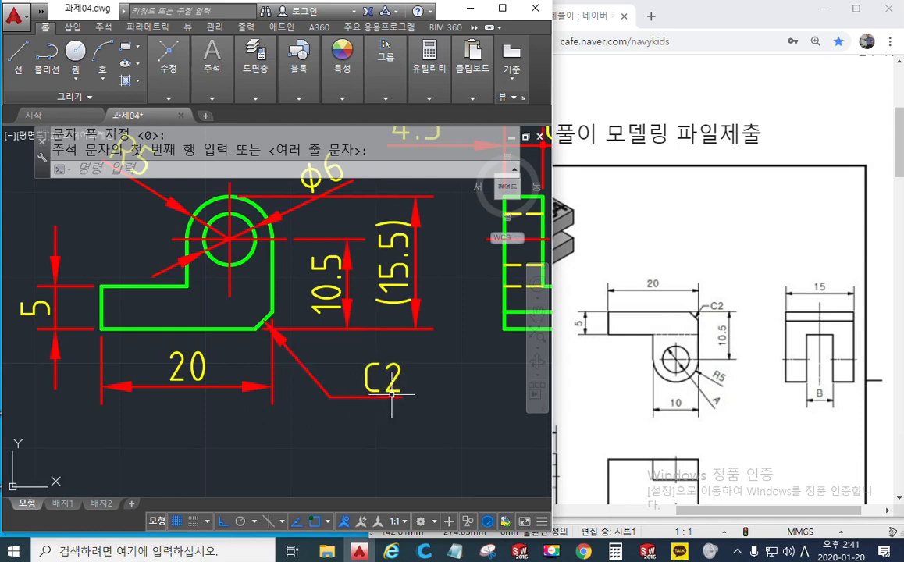
pyautogui.moveTo(395, 398)
pyautogui.scroll(-4, 408, 347)
pyautogui.scroll(4, 391, 359)
pyautogui.scroll(-5, 391, 358)
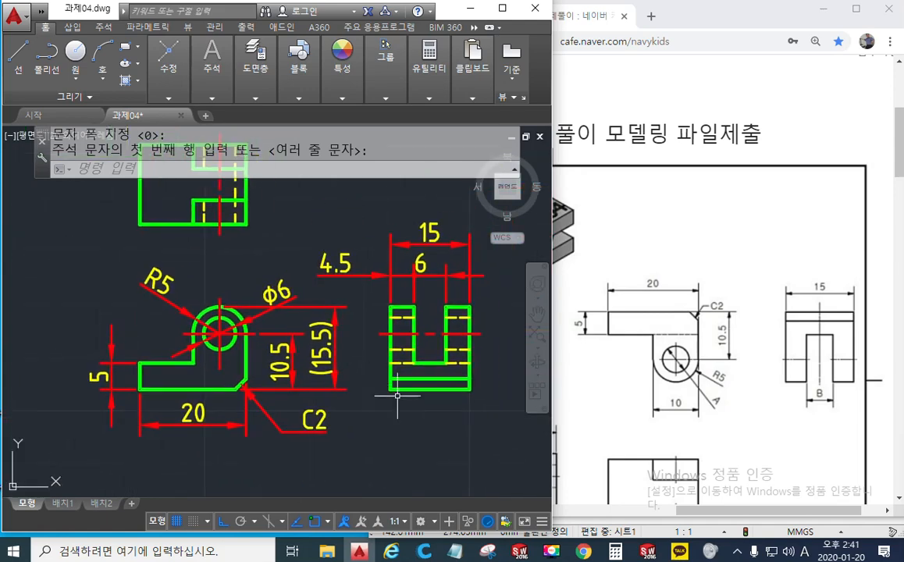
# Copy the L-shaped part's dimensioned front and side views onto the drawing sheet beside the first part's views.
pyautogui.write('co')
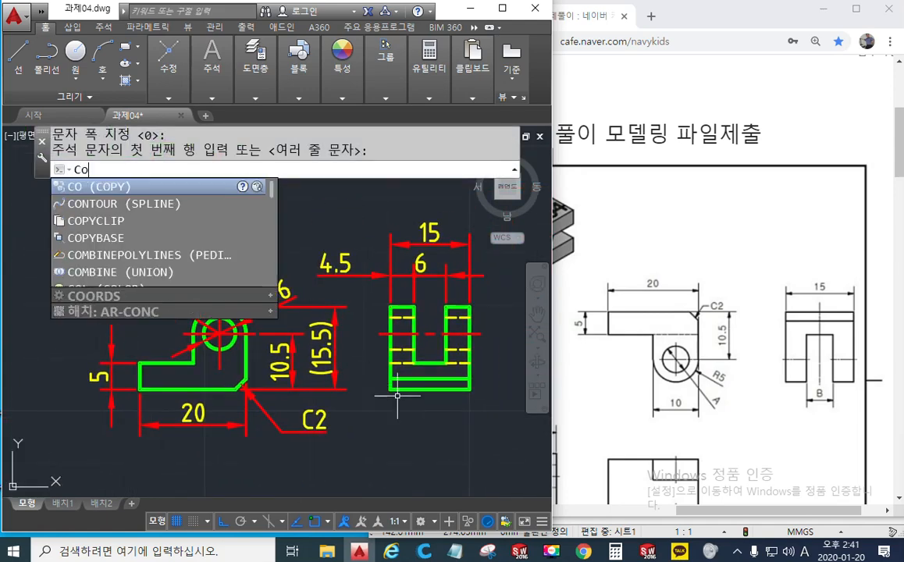
pyautogui.press('Return')
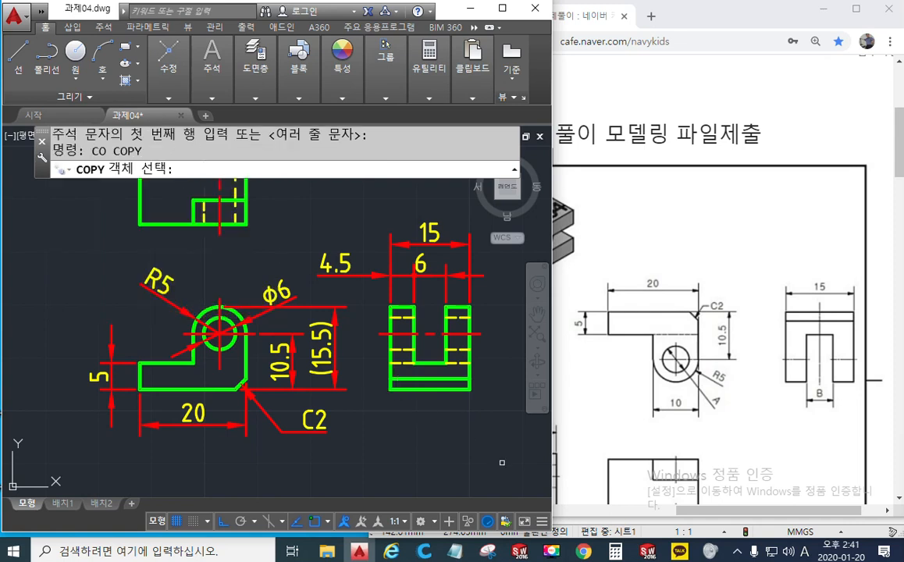
pyautogui.click(502, 462)
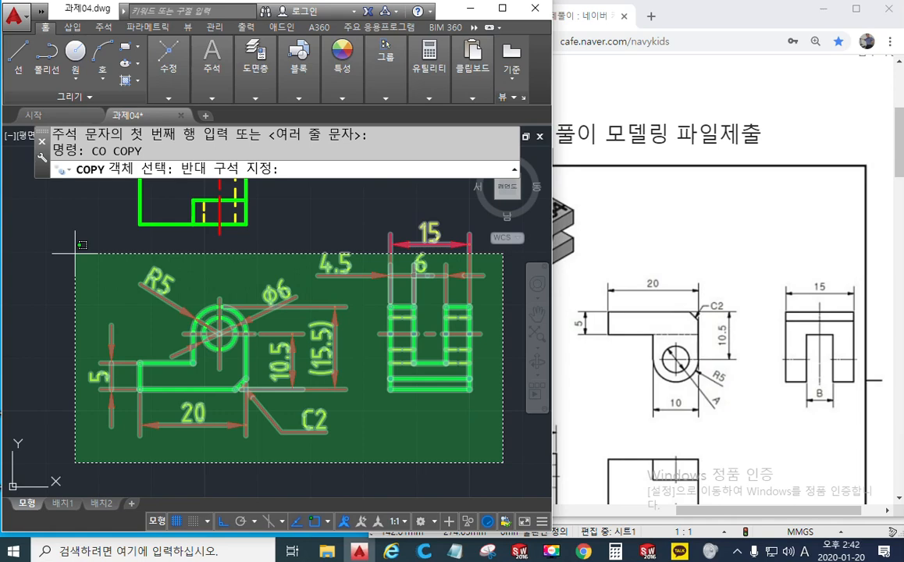
pyautogui.click(75, 254)
pyautogui.press('Return')
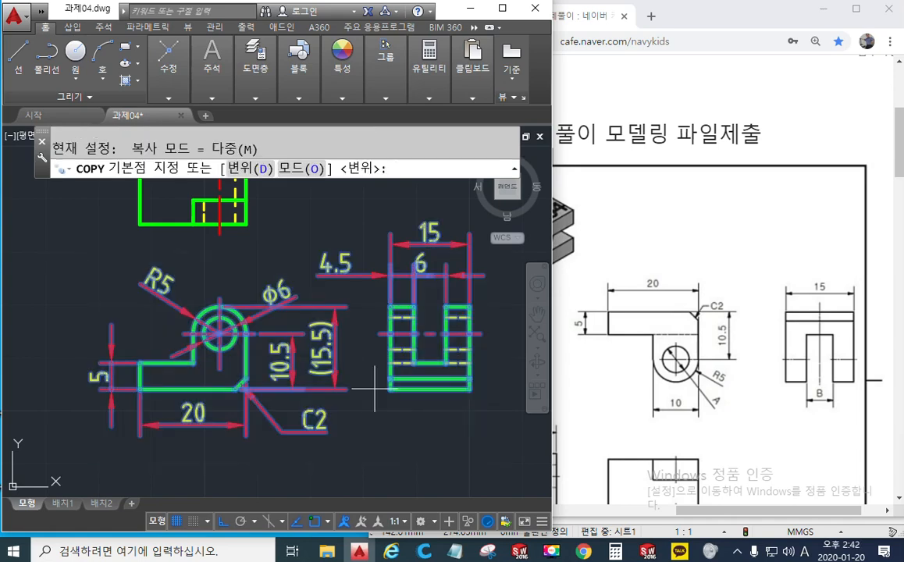
pyautogui.click(375, 389)
pyautogui.scroll(-4, 211, 371)
pyautogui.moveTo(170, 377); pyautogui.dragTo(520, 373, button='middle')
pyautogui.moveTo(100, 386); pyautogui.dragTo(440, 353, button='middle')
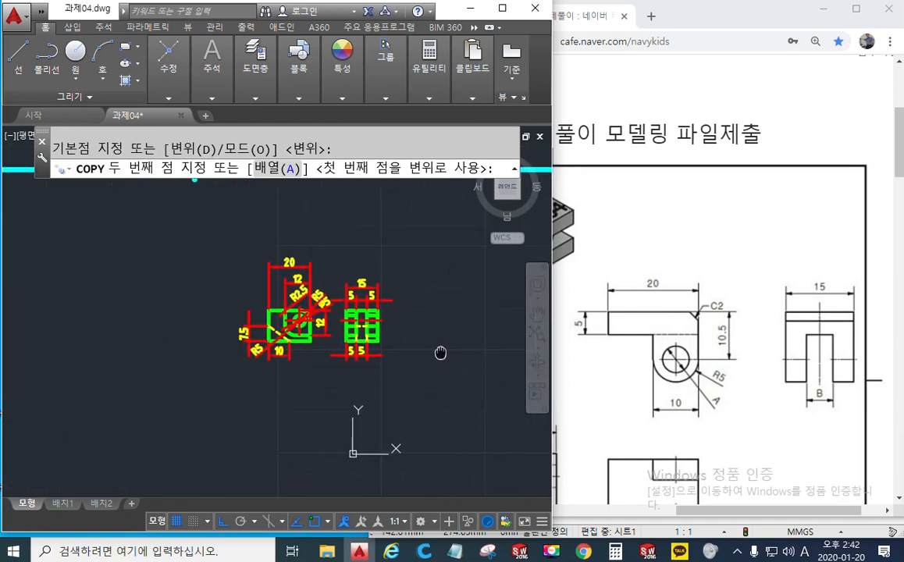
pyautogui.moveTo(373, 376); pyautogui.dragTo(301, 388, button='middle')
pyautogui.click(250, 364)
pyautogui.press('Return')
# Move both parts' dimensioned views together to the middle of the drawing sheet, with ortho off.
pyautogui.moveTo(372, 359)
pyautogui.mouseDown(button='middle')
pyautogui.moveTo(396, 378)
pyautogui.moveTo(435, 308)
pyautogui.mouseUp(button='middle')
pyautogui.scroll(-2, 401, 396)
pyautogui.scroll(-2, 409, 339)
pyautogui.moveTo(403, 348); pyautogui.dragTo(396, 329, button='middle')
pyautogui.write('m')
pyautogui.press('Return')
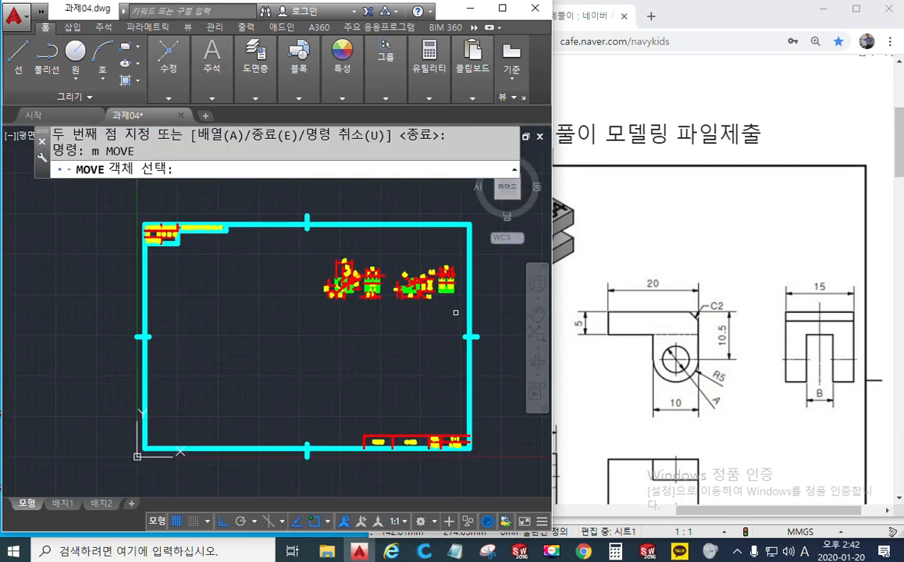
pyautogui.click(455, 312)
pyautogui.click(231, 210)
pyautogui.press('Return')
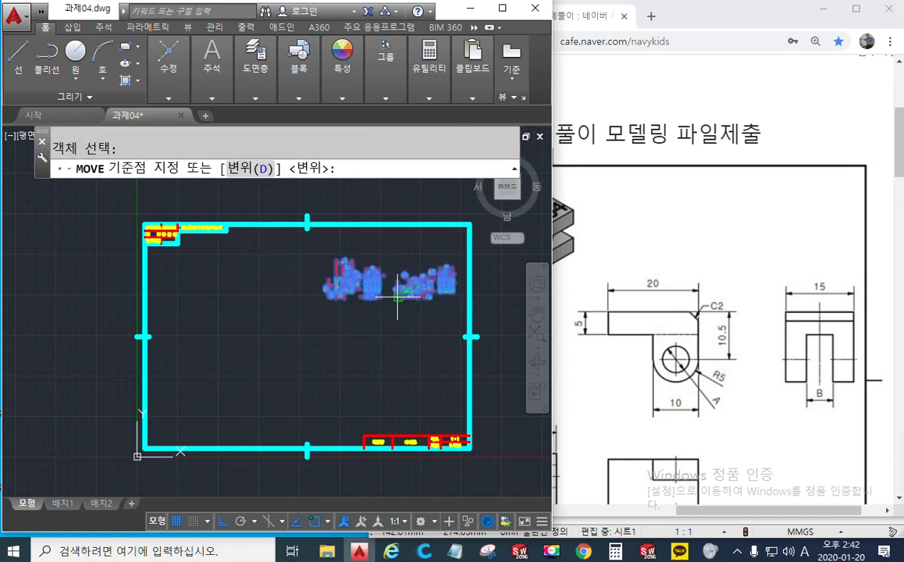
pyautogui.click(376, 304)
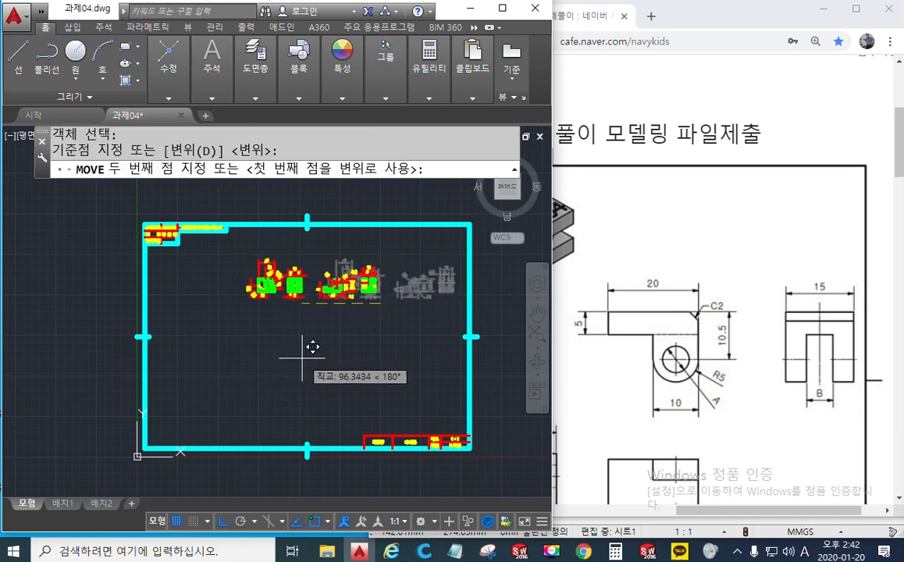
pyautogui.press('F8')
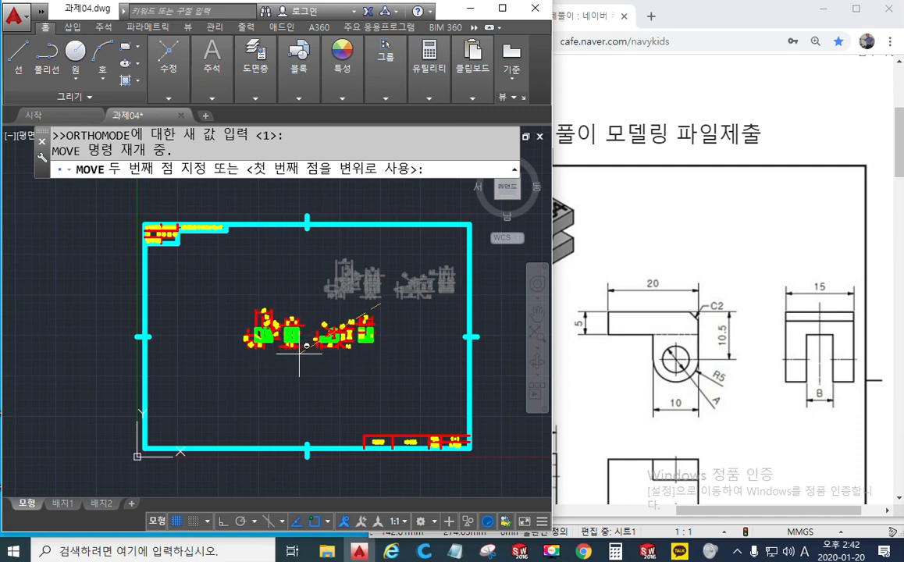
pyautogui.click(299, 353)
# Move the first part's dimensioned front and side views horizontally left, away from the L-shaped part's views.
pyautogui.scroll(4, 312, 367)
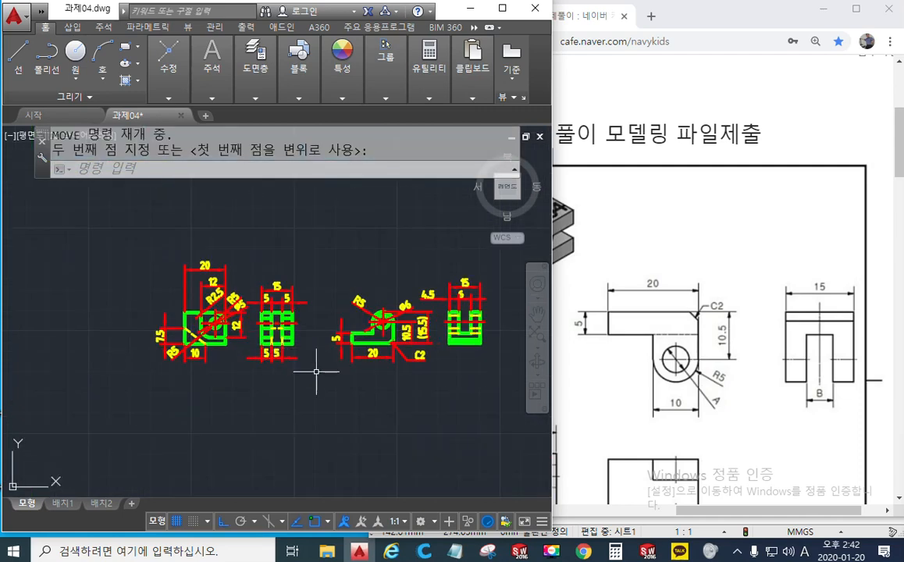
pyautogui.write('m')
pyautogui.press('Return')
pyautogui.click(294, 359)
pyautogui.click(100, 203)
pyautogui.press('Return')
pyautogui.click(227, 397)
pyautogui.click(178, 397)
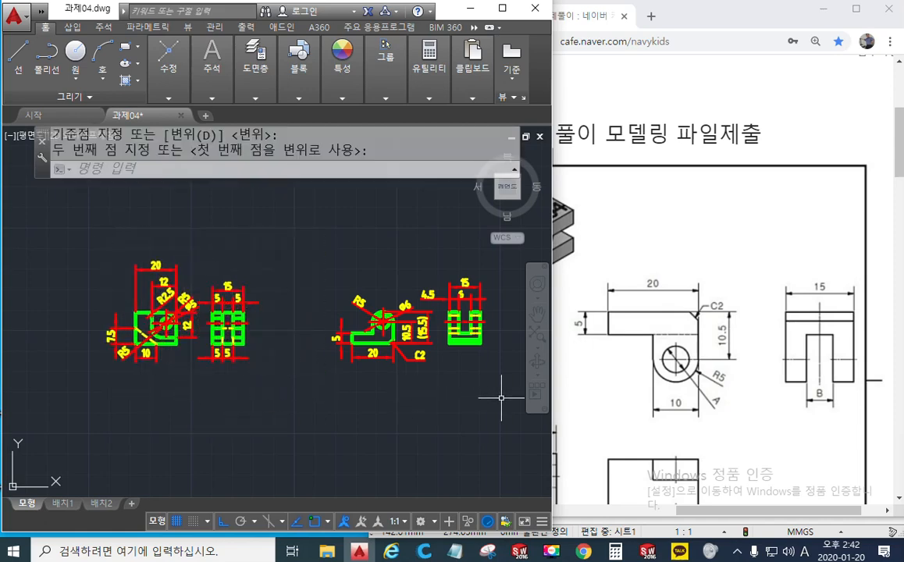
# Move the L-shaped part's dimensioned views horizontally right to widen the gap between the parts, and save the drawing.
pyautogui.press('Return')
pyautogui.click(502, 397)
pyautogui.click(268, 219)
pyautogui.press('Return')
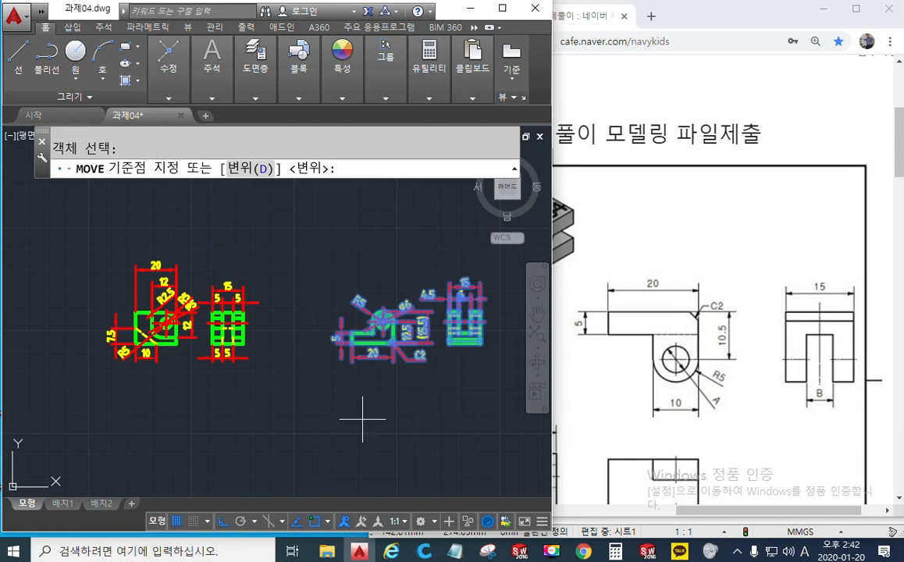
pyautogui.click(362, 412)
pyautogui.click(405, 412)
pyautogui.moveTo(334, 297)
pyautogui.mouseDown(button='middle')
pyautogui.moveTo(312, 297)
pyautogui.moveTo(308, 279)
pyautogui.mouseUp(button='middle')
pyautogui.moveTo(106, 278); pyautogui.dragTo(125, 281, button='middle')
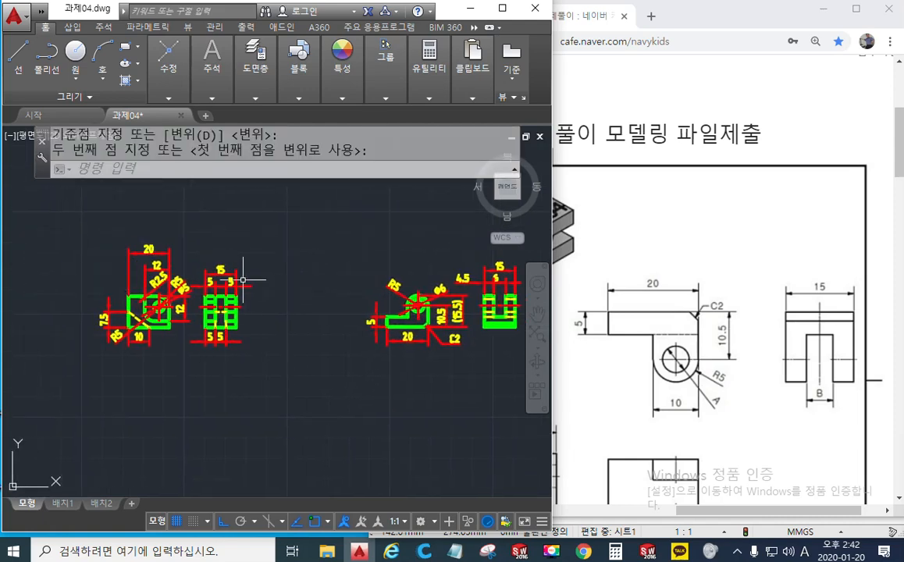
pyautogui.moveTo(249, 269)
pyautogui.mouseDown(button='middle')
pyautogui.moveTo(279, 293)
pyautogui.moveTo(232, 308)
pyautogui.mouseUp(button='middle')
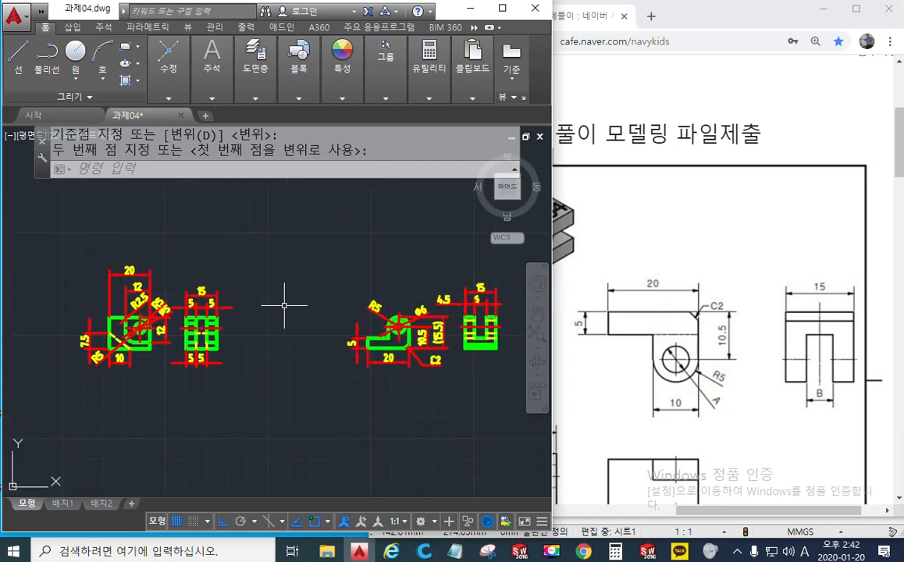
pyautogui.hotkey('ctrl', 's')
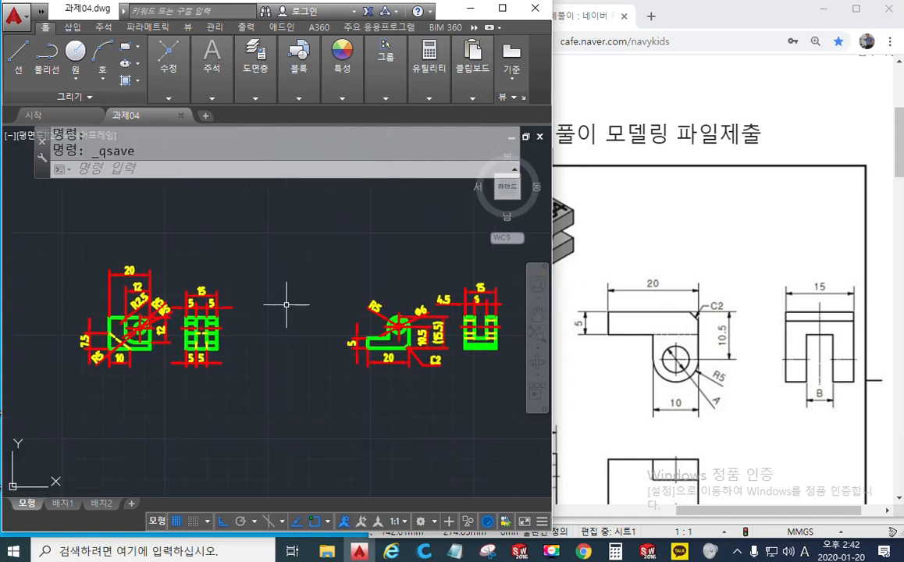
# Maximize the drawing window and make 개별주서 the current layer.
pyautogui.click(503, 9)
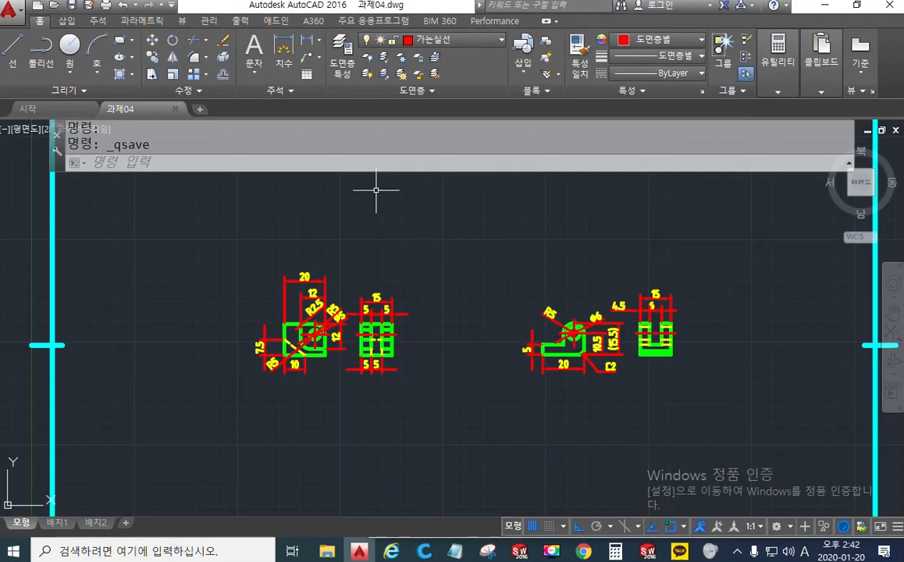
pyautogui.click(460, 40)
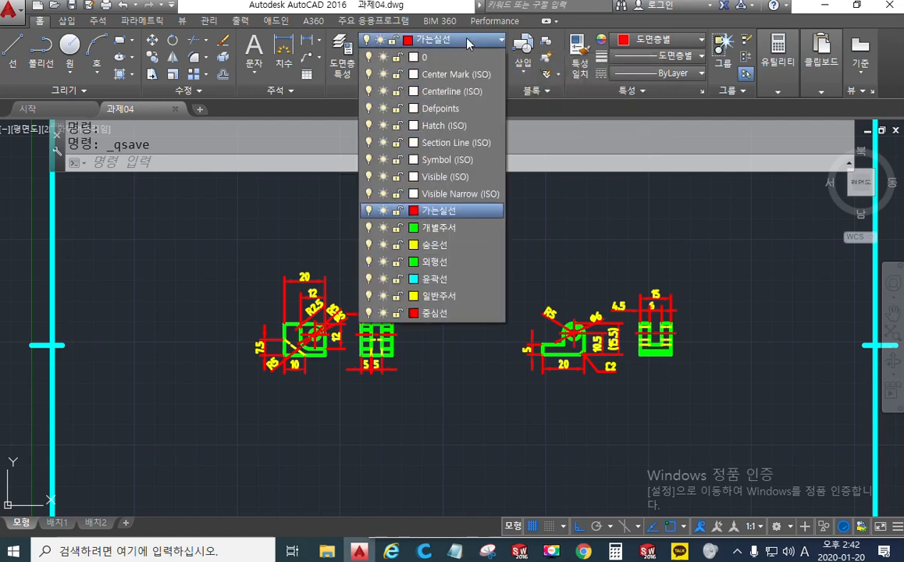
pyautogui.click(458, 233)
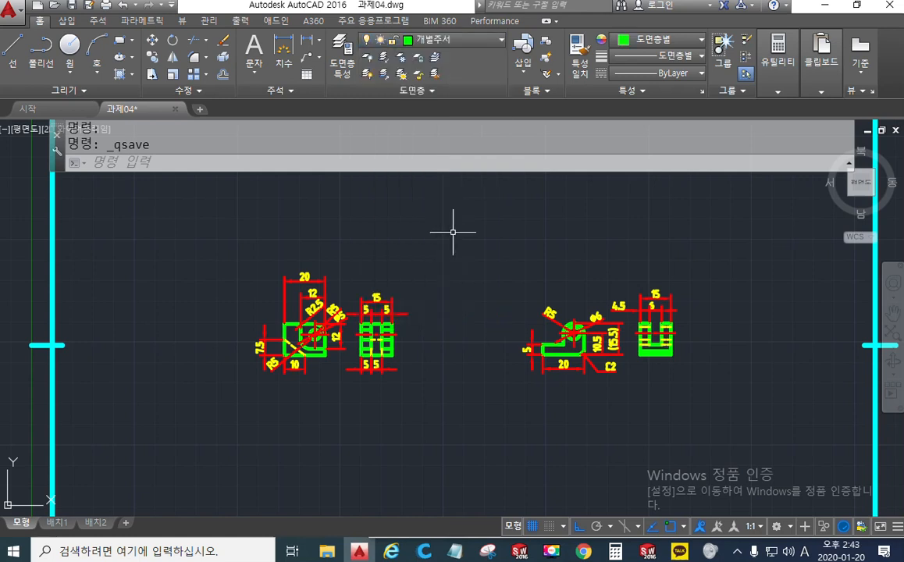
# Draw a circle of radius 5 above the first part's front view.
pyautogui.moveTo(412, 232); pyautogui.dragTo(383, 248, button='middle')
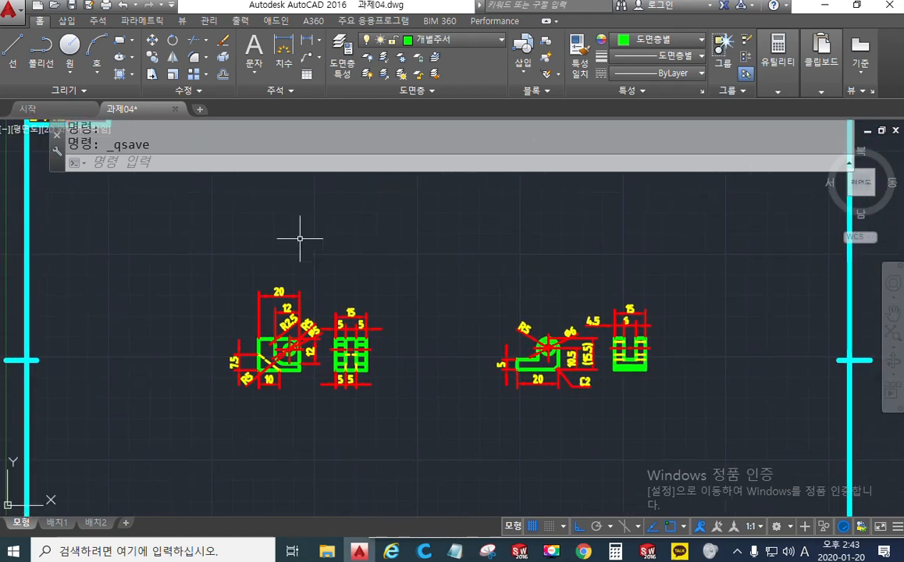
pyautogui.write('c')
pyautogui.press('Return')
pyautogui.click(248, 250)
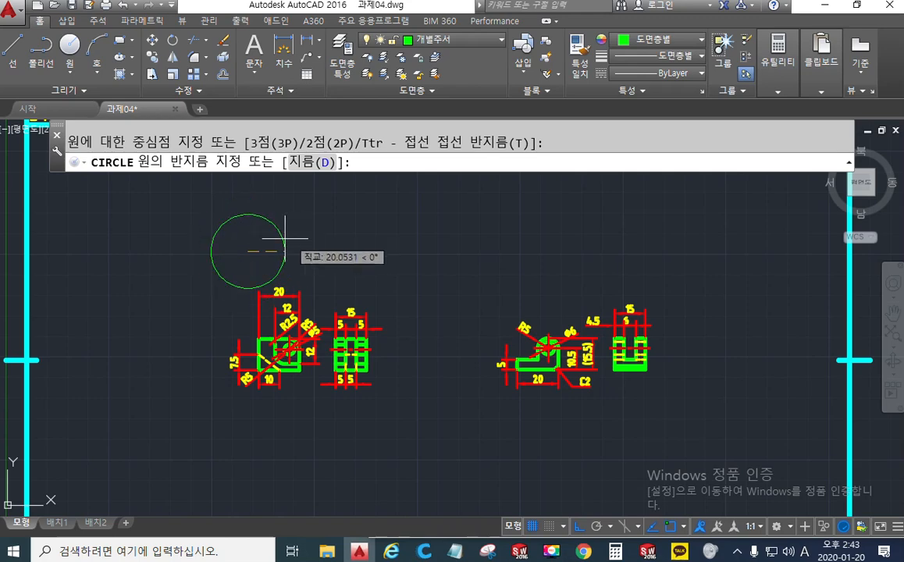
pyautogui.write('5')
pyautogui.press('Return')
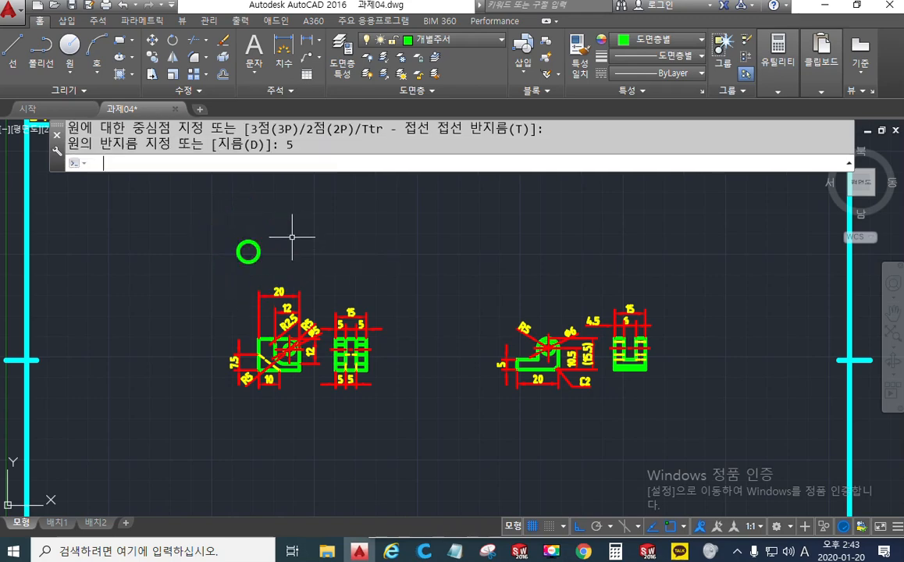
# Add the multiline text "A" beside the circle, with text height 5 and middle-center justification.
pyautogui.scroll(4, 304, 242)
pyautogui.scroll(3, 328, 239)
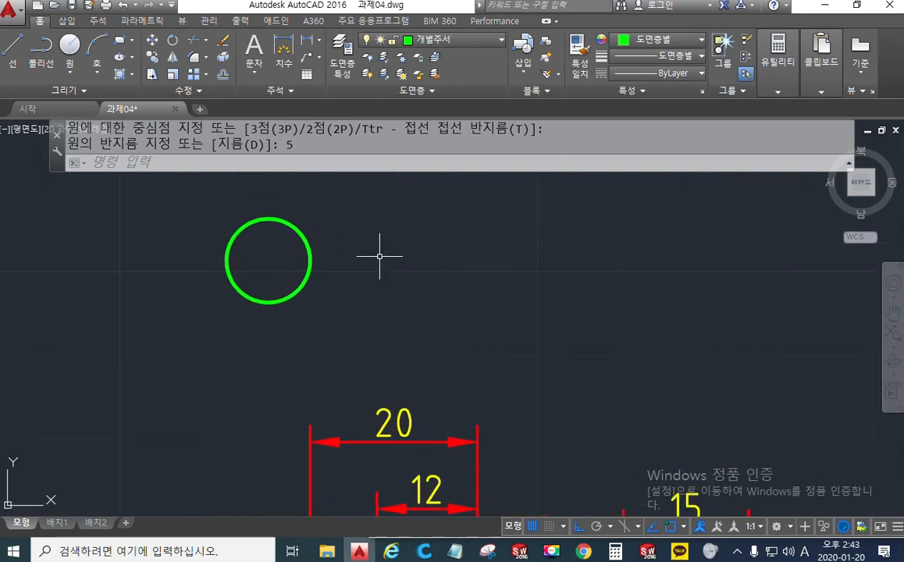
pyautogui.write('mt')
pyautogui.press('Return')
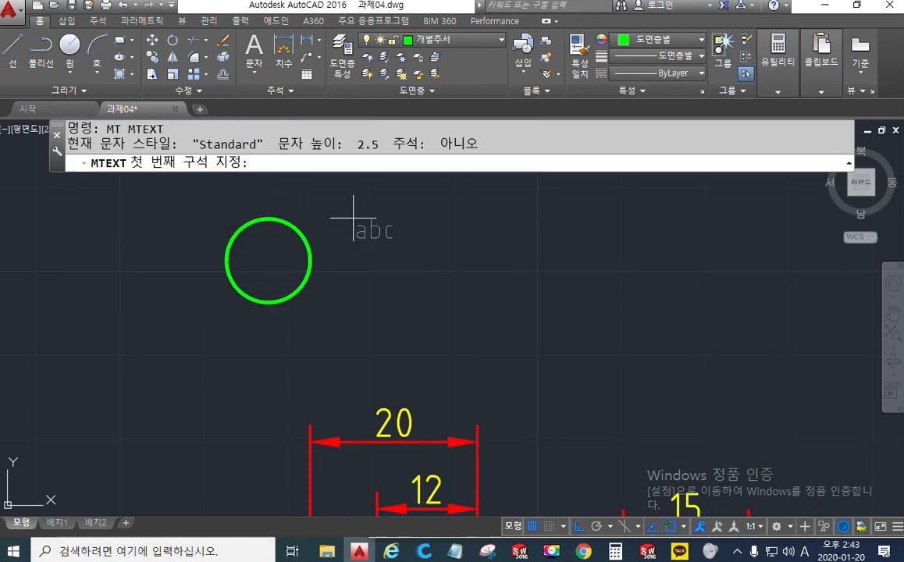
pyautogui.click(355, 225)
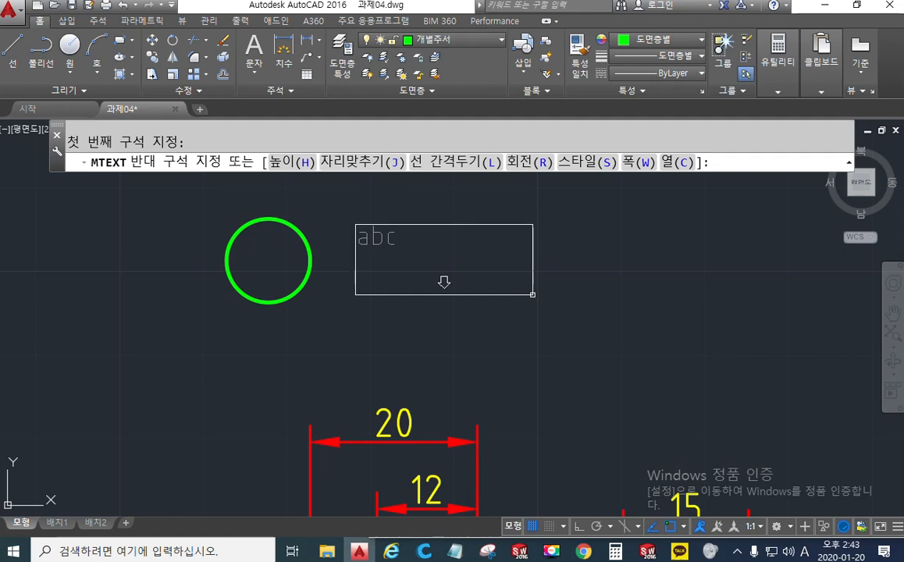
pyautogui.click(533, 295)
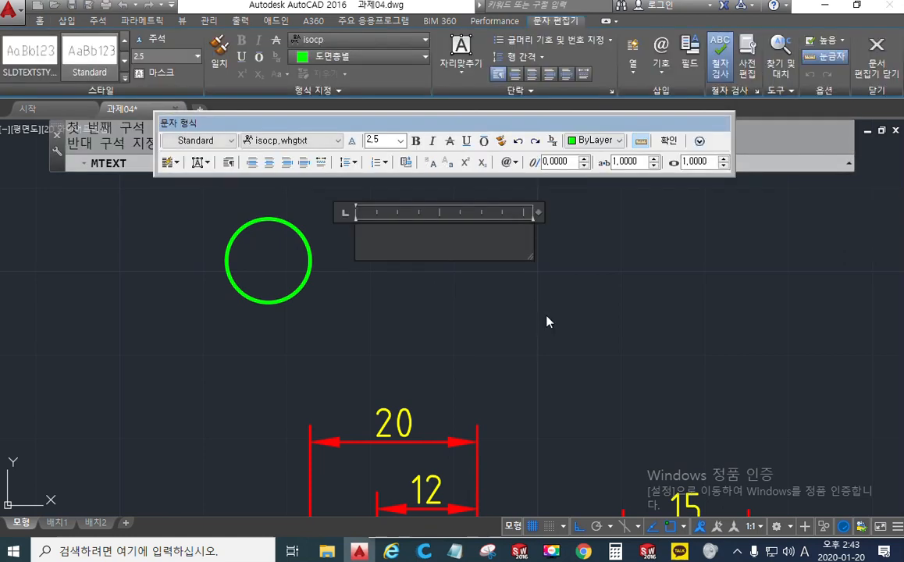
pyautogui.click(383, 139)
pyautogui.press('Return')
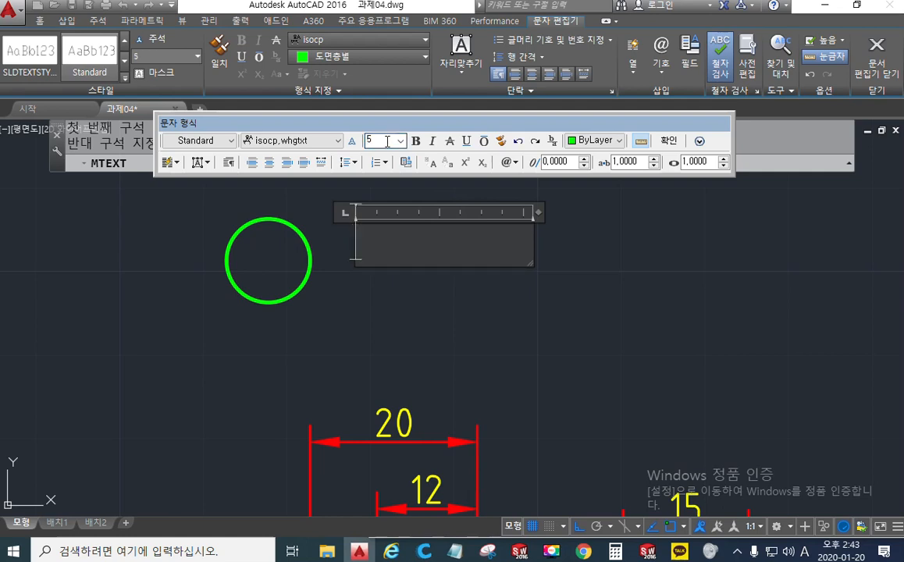
pyautogui.click(385, 139)
pyautogui.click(207, 162)
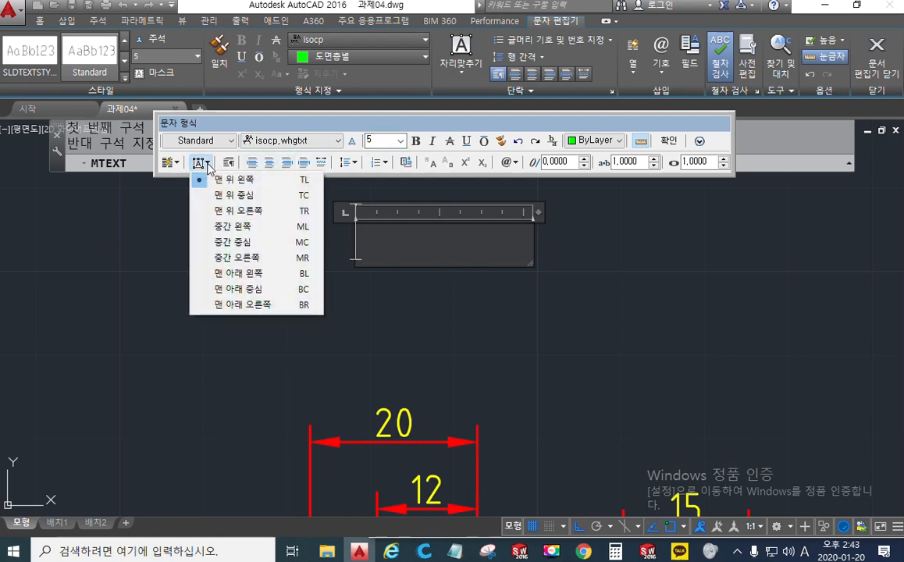
pyautogui.click(227, 245)
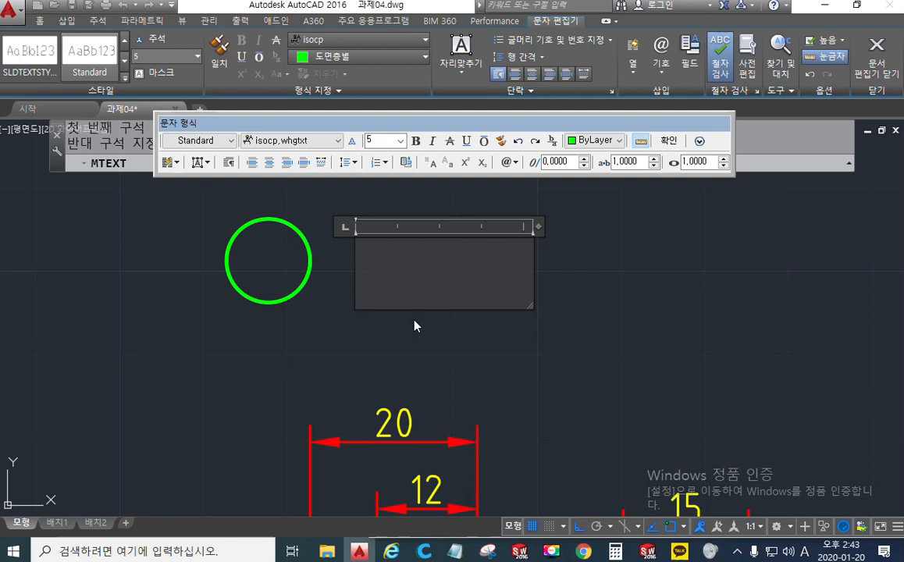
pyautogui.write('A')
pyautogui.click(669, 143)
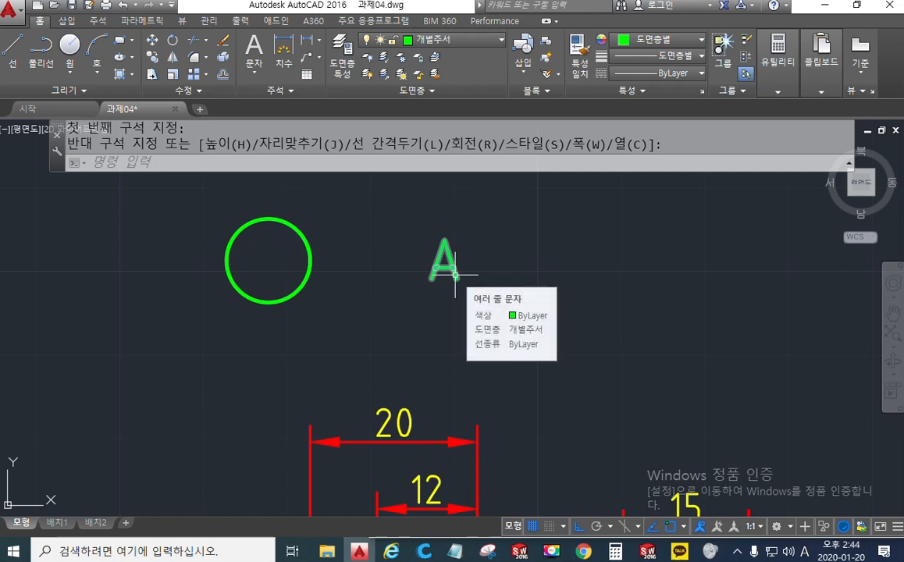
# Move the letter A from its insertion point to the center of the circle.
pyautogui.write('m')
pyautogui.press('Return')
pyautogui.click(502, 305)
pyautogui.click(420, 220)
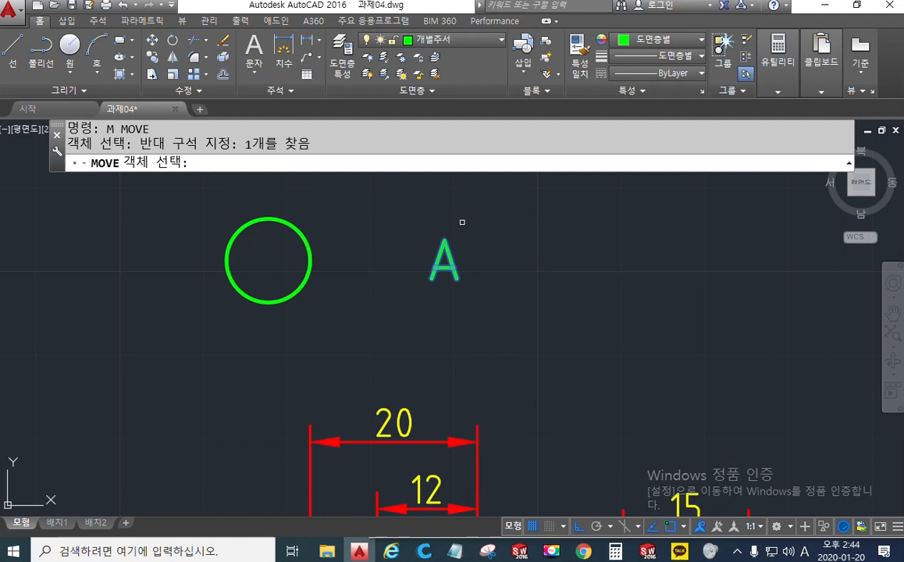
pyautogui.press('Return')
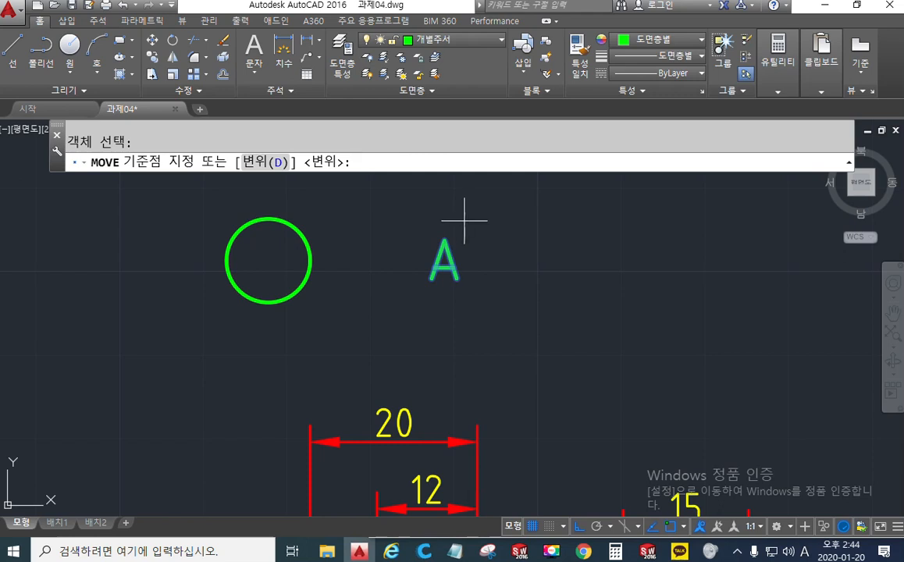
pyautogui.write('ins')
pyautogui.press('space')
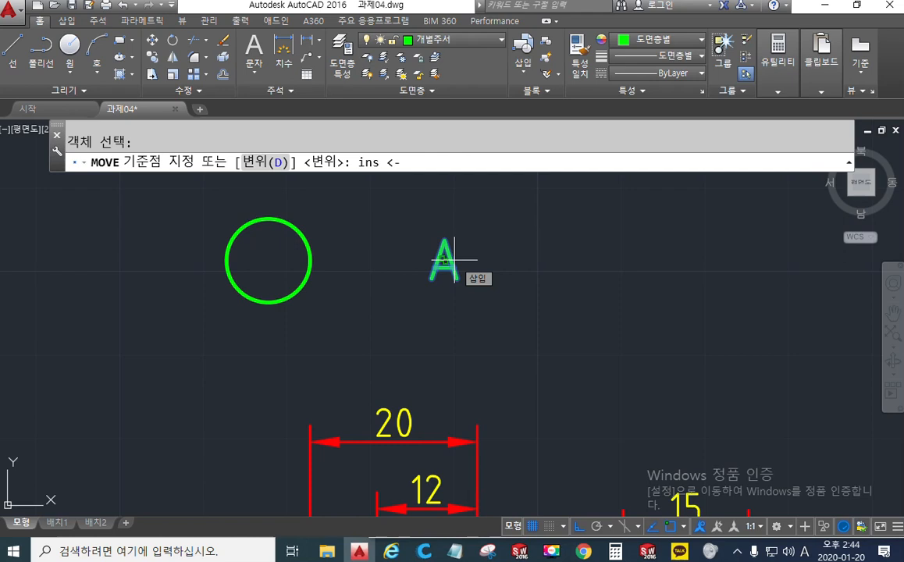
pyautogui.click(462, 254)
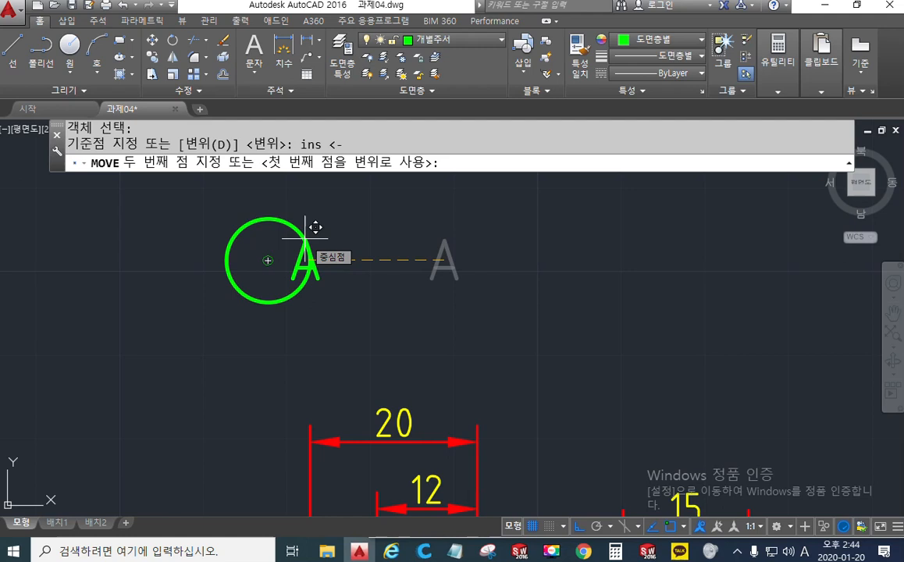
pyautogui.click(304, 238)
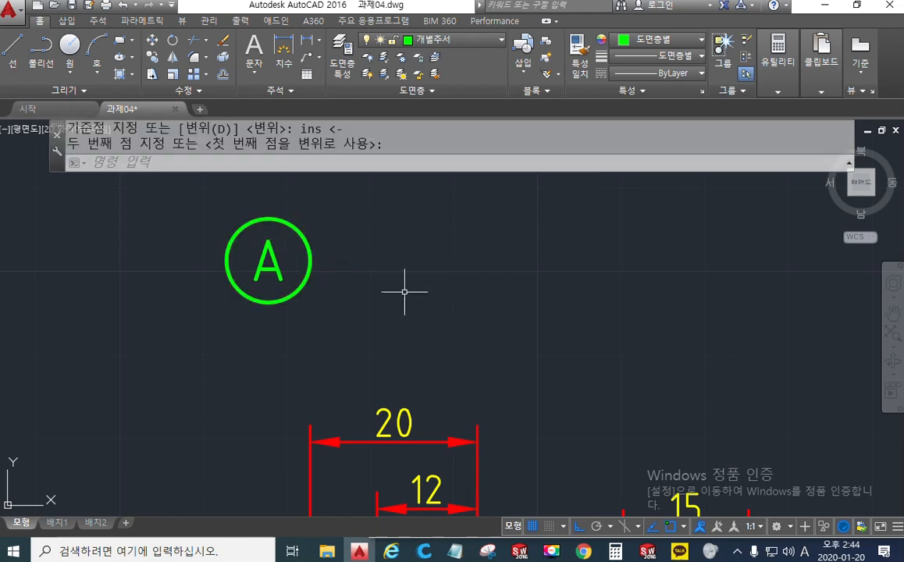
# Move the circled A straight down, closer to the first part's front view.
pyautogui.scroll(-3, 370, 268)
pyautogui.moveTo(440, 304); pyautogui.dragTo(423, 263, button='middle')
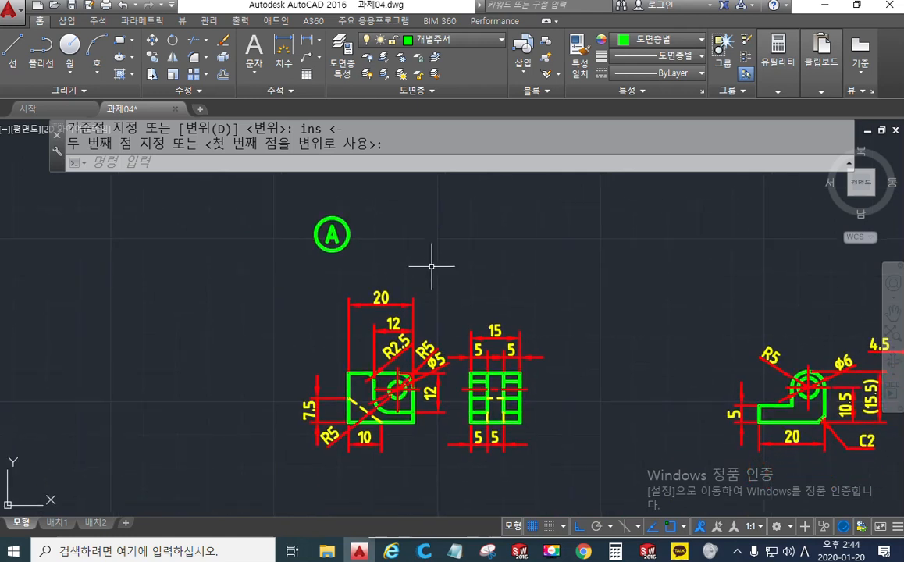
pyautogui.write('m')
pyautogui.press('space')
pyautogui.click(381, 262)
pyautogui.click(323, 229)
pyautogui.press('space')
pyautogui.click(264, 221)
pyautogui.click(268, 249)
# Copy the circled A horizontally to above the L-shaped part's front view.
pyautogui.moveTo(415, 258); pyautogui.dragTo(292, 232, button='middle')
pyautogui.write('co')
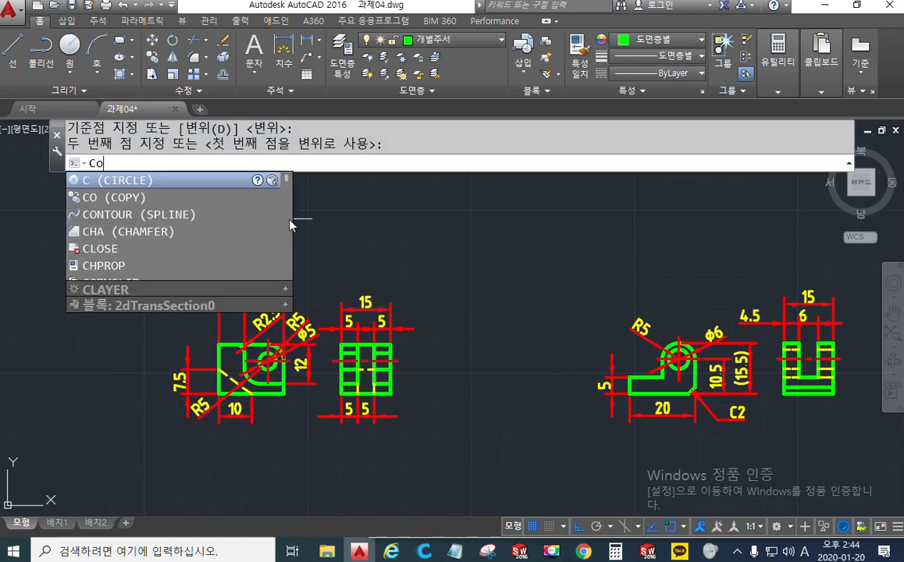
pyautogui.press('space')
pyautogui.click(241, 248)
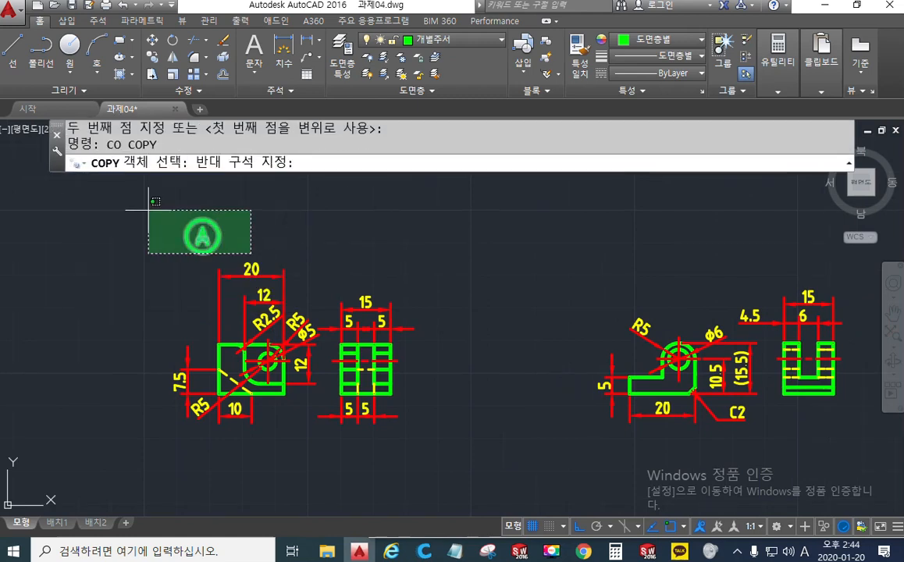
pyautogui.click(114, 170)
pyautogui.press('space')
pyautogui.click(213, 204)
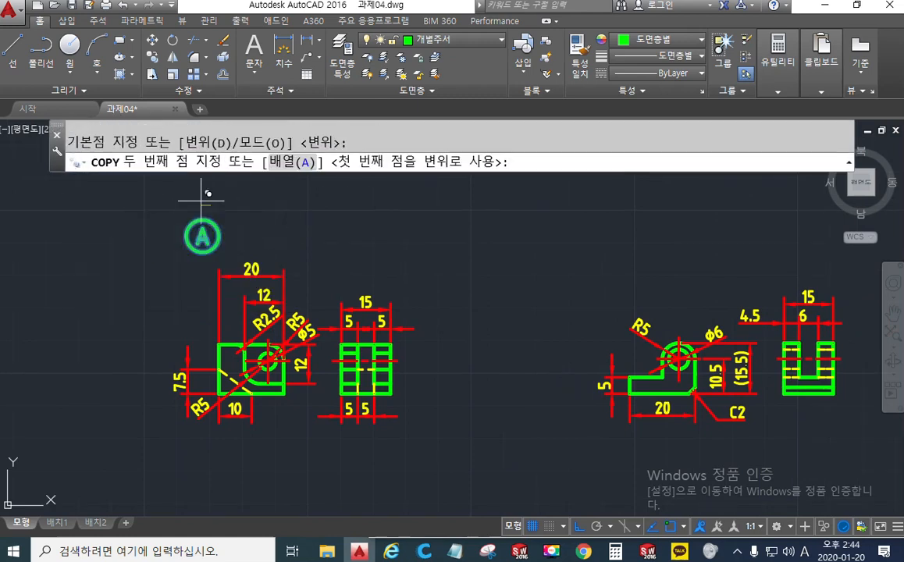
pyautogui.click(640, 202)
pyautogui.press('Return')
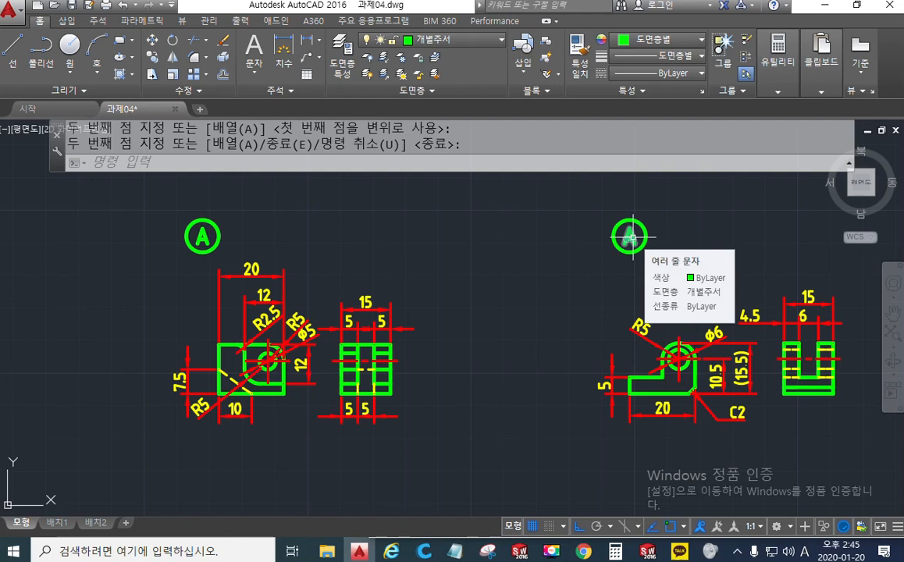
# Change the letter in the copied circle above the L-shaped part to B.
pyautogui.doubleClick(632, 236)
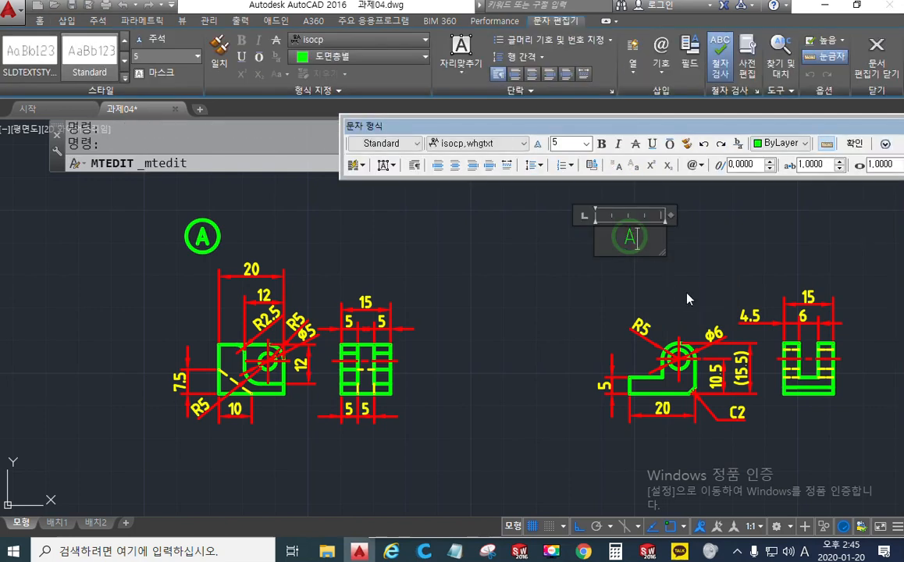
pyautogui.write('B')
pyautogui.click(597, 300)
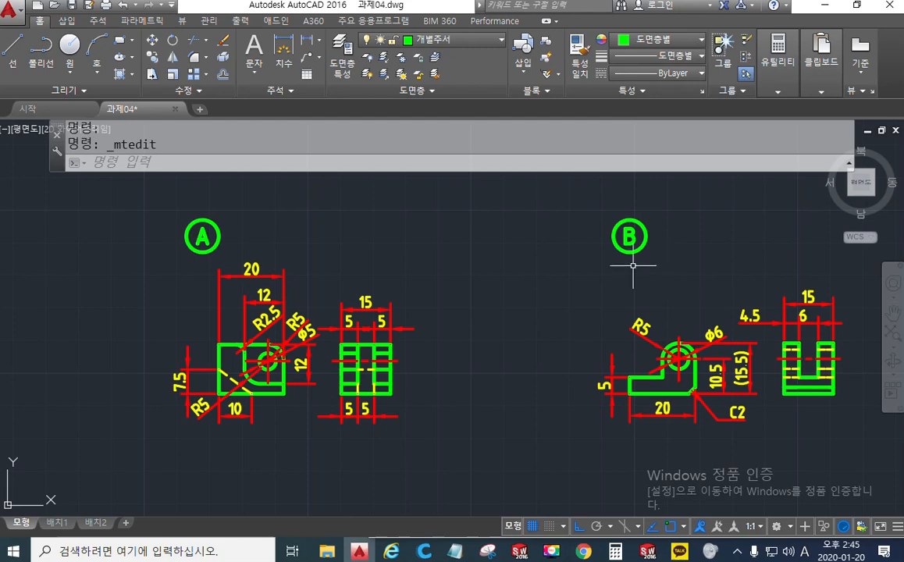
# Zoom to a window around both labelled parts' views and save the drawing.
pyautogui.moveTo(660, 277); pyautogui.dragTo(584, 278, button='middle')
pyautogui.scroll(2, 578, 277)
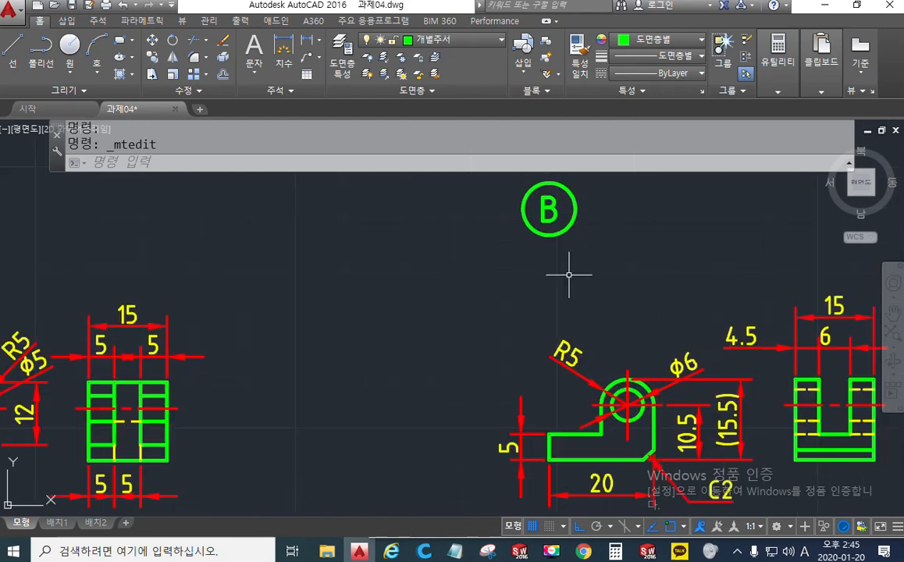
pyautogui.scroll(-4, 589, 288)
pyautogui.scroll(2, 527, 284)
pyautogui.write('z')
pyautogui.press('Return')
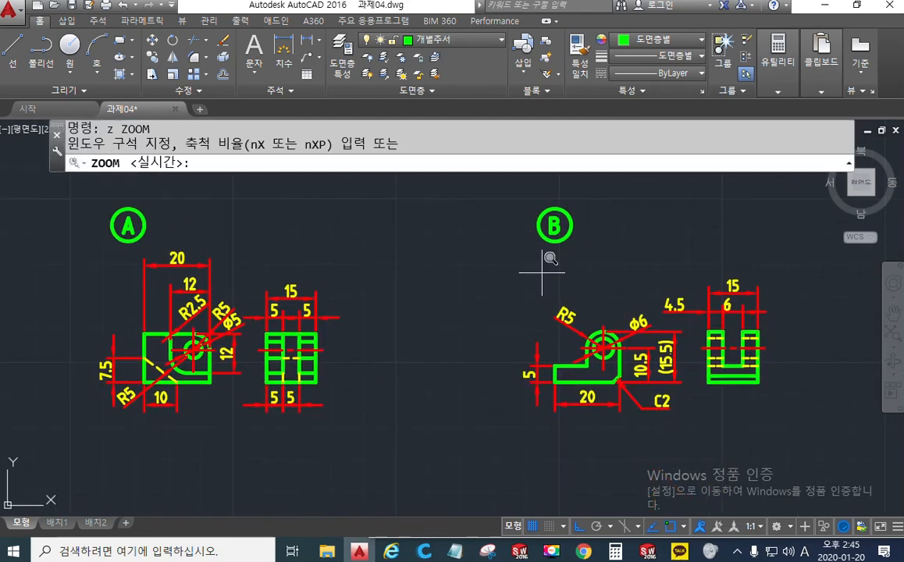
pyautogui.write('w')
pyautogui.press('Return')
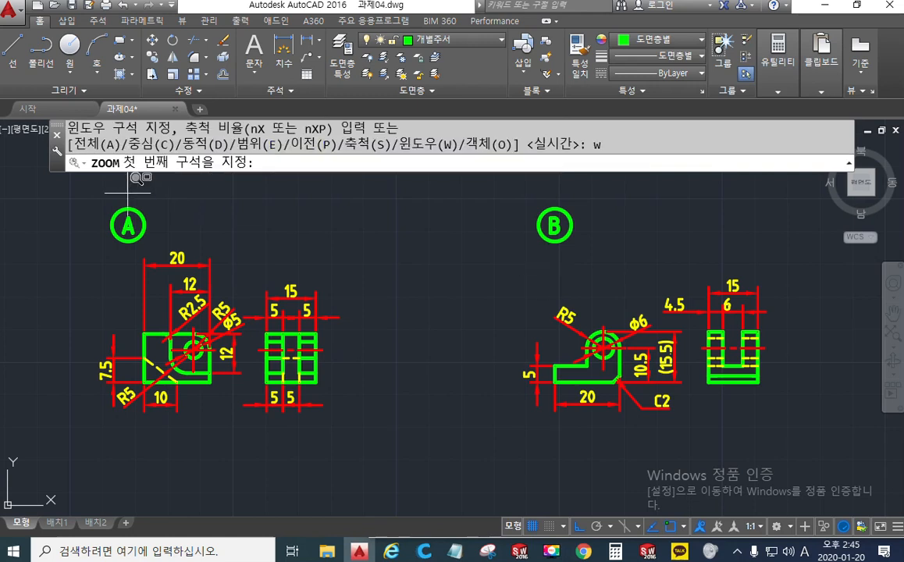
pyautogui.click(86, 176)
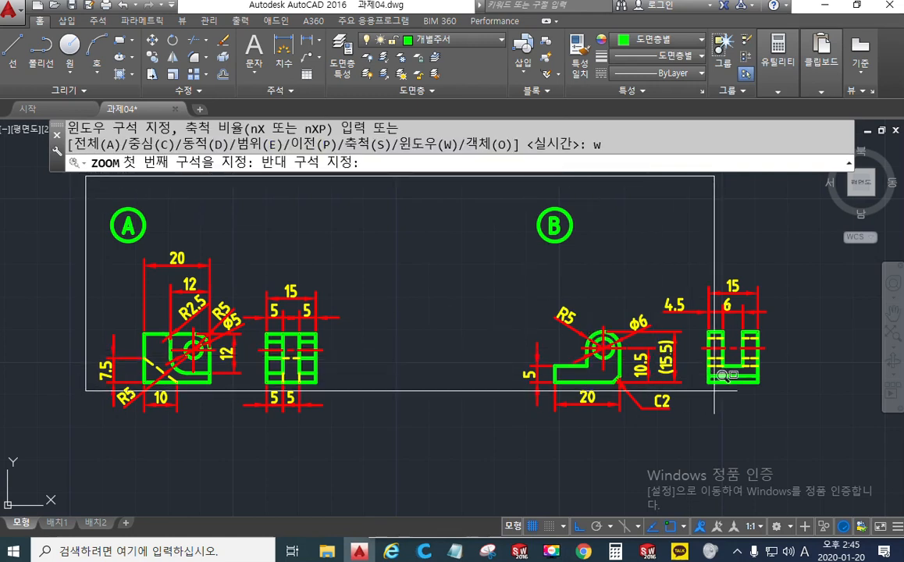
pyautogui.click(782, 416)
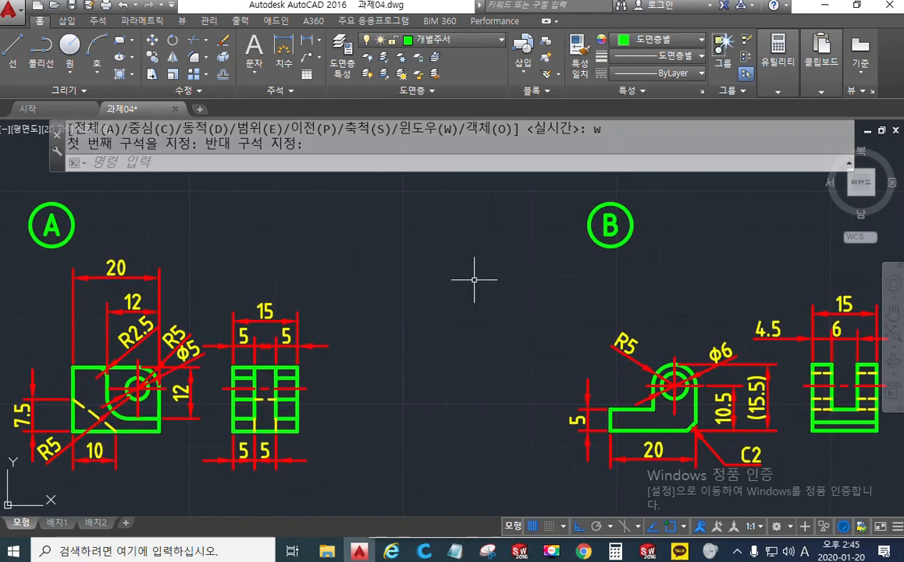
pyautogui.hotkey('ctrl', 's')
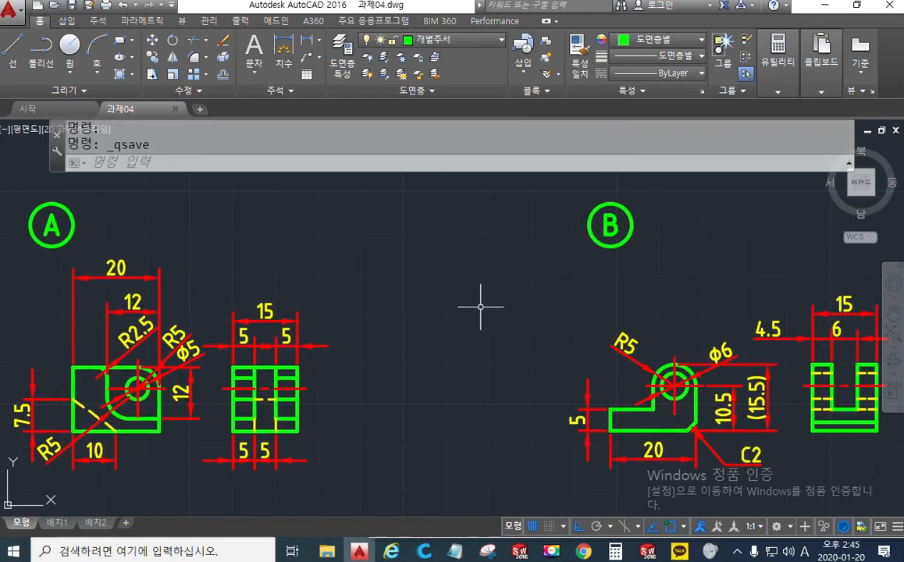